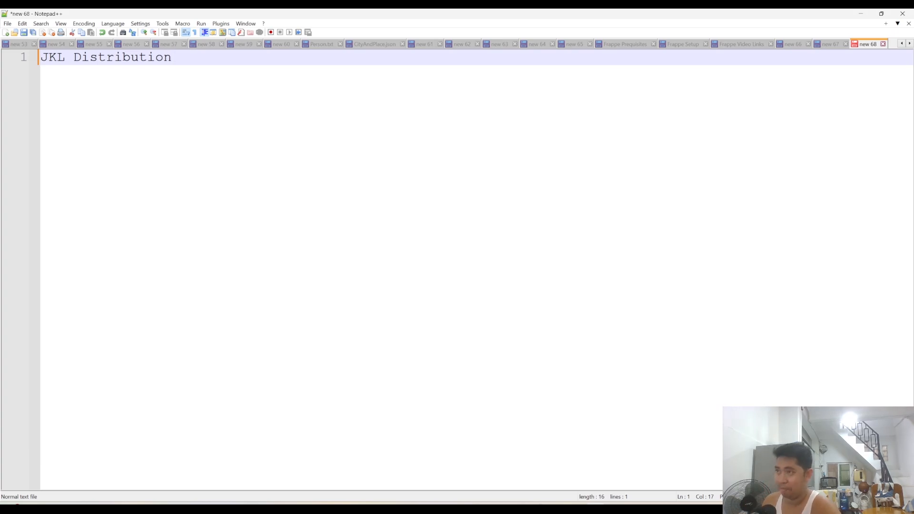
- Prefix the JKL Distribution line with "Company - " and add two empty lines below it
left_click(41, 58)
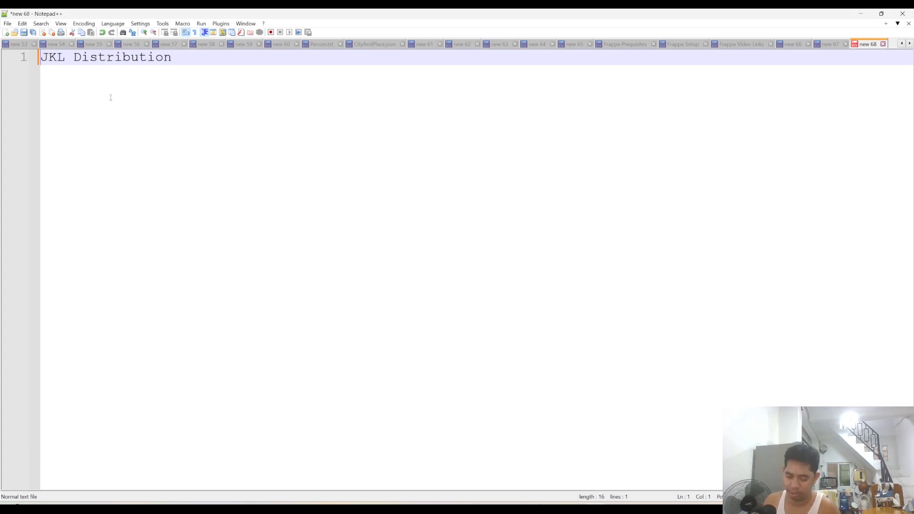
type("C")
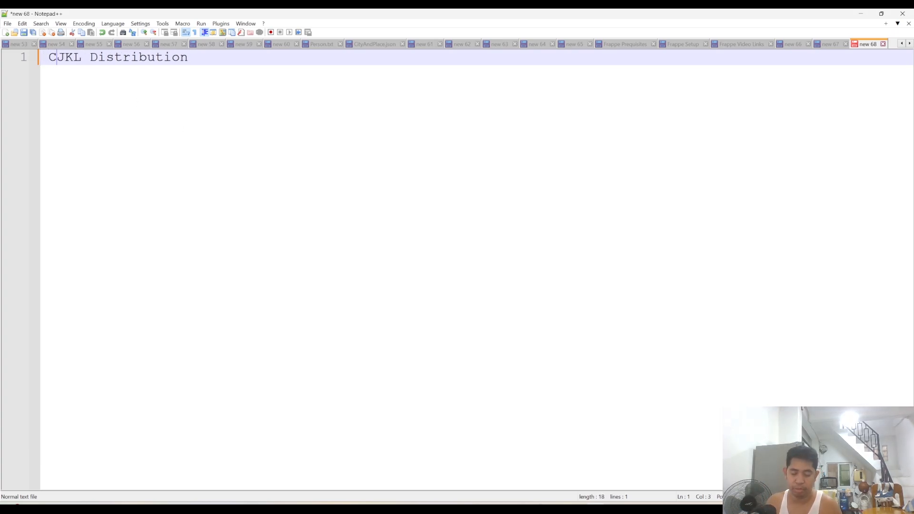
type("ompany -")
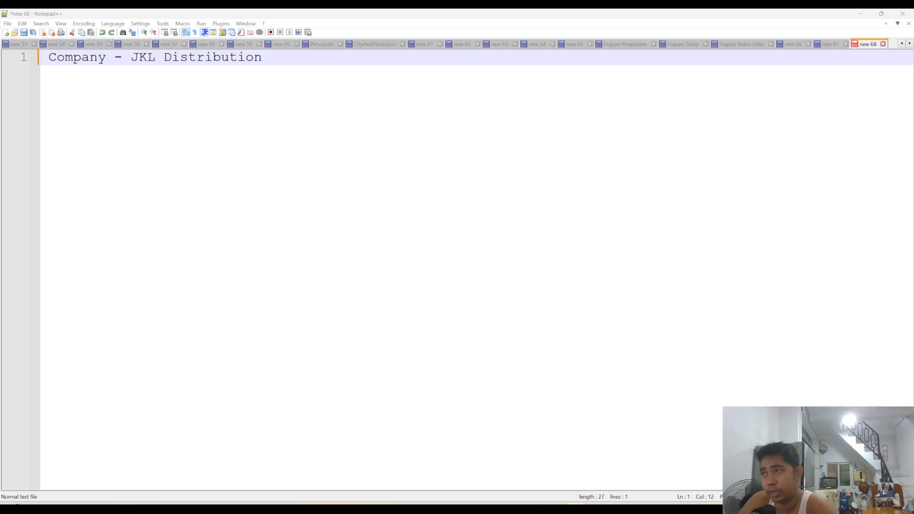
left_click(269, 57)
key("Return")
key("Return")
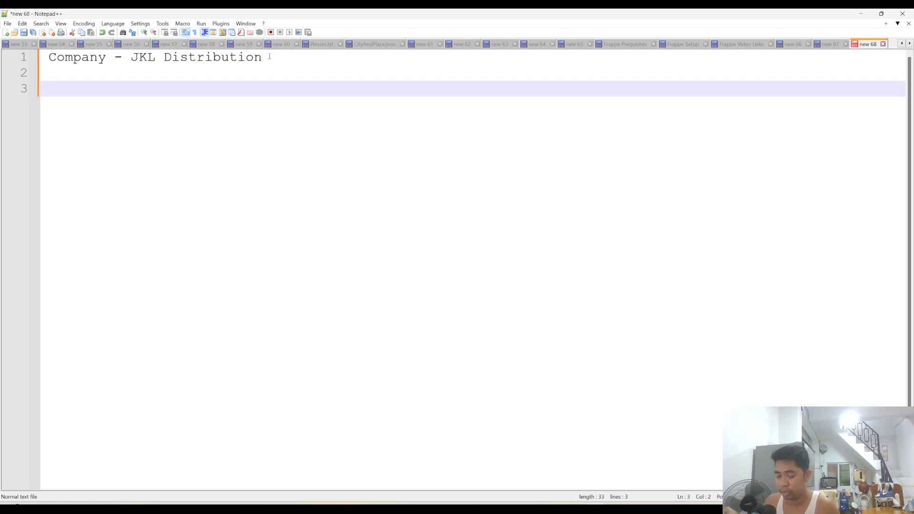
- Append "( Coffeemix Distributor )" to the end of the company line
left_click(270, 64)
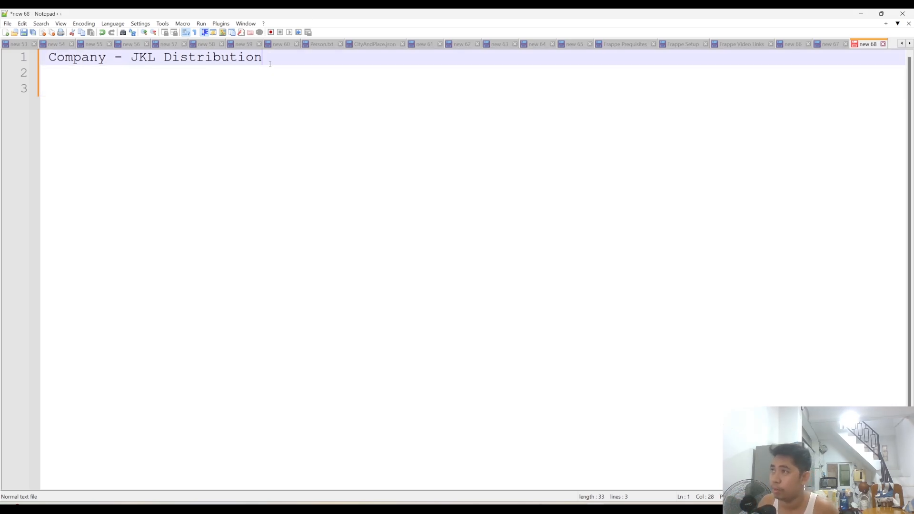
type("( Com")
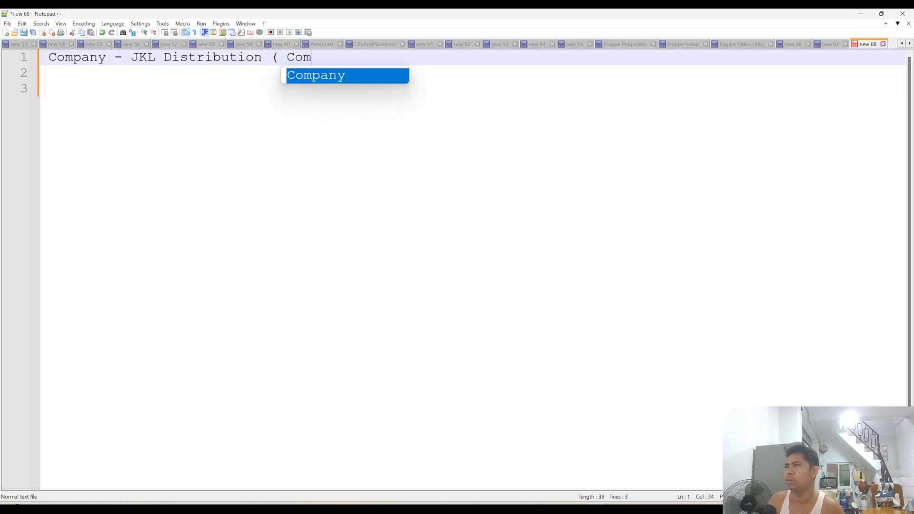
key("BackSpace")
type("ffeemix ")
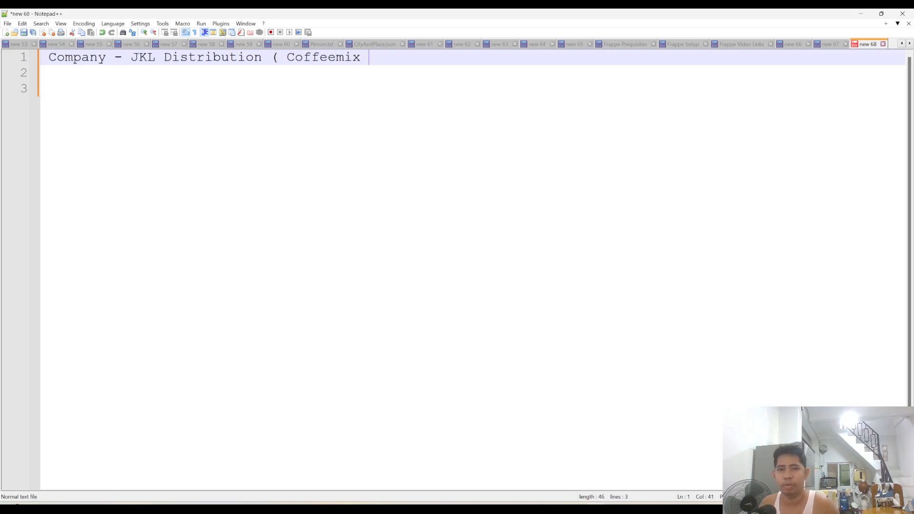
type("Distribut")
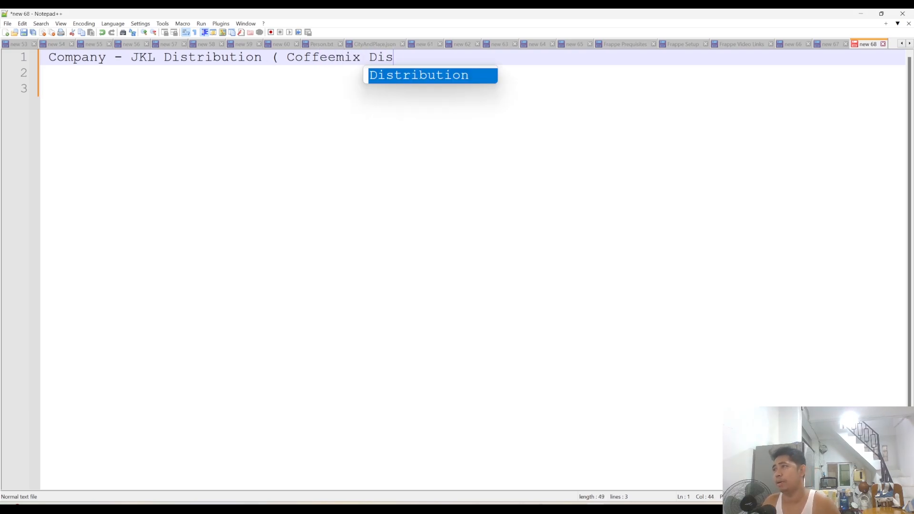
type("or )")
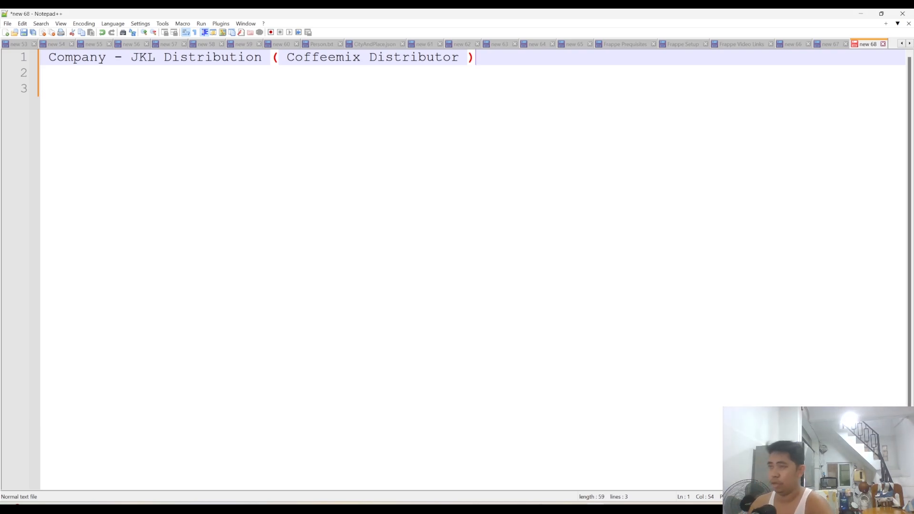
- Add a line below the company reading "Supplier - Premier,Super,Sunday,"
key("Return")
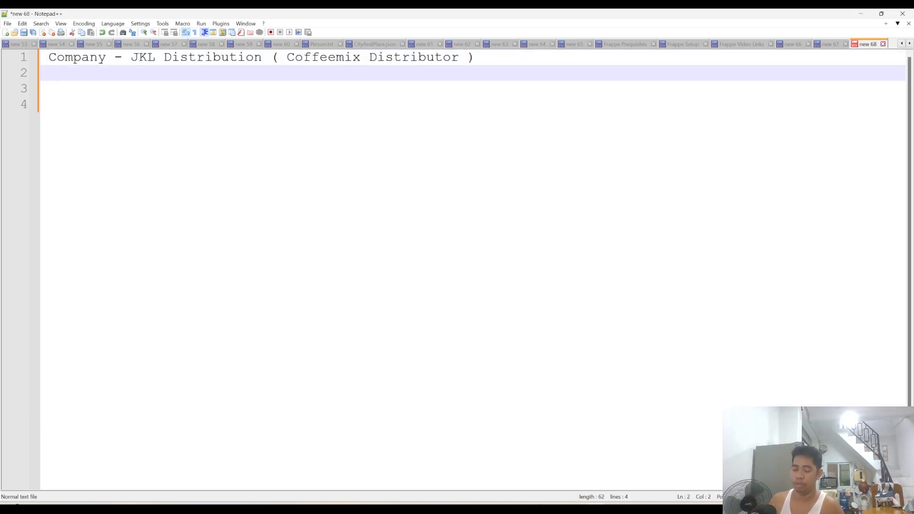
type("Supplier")
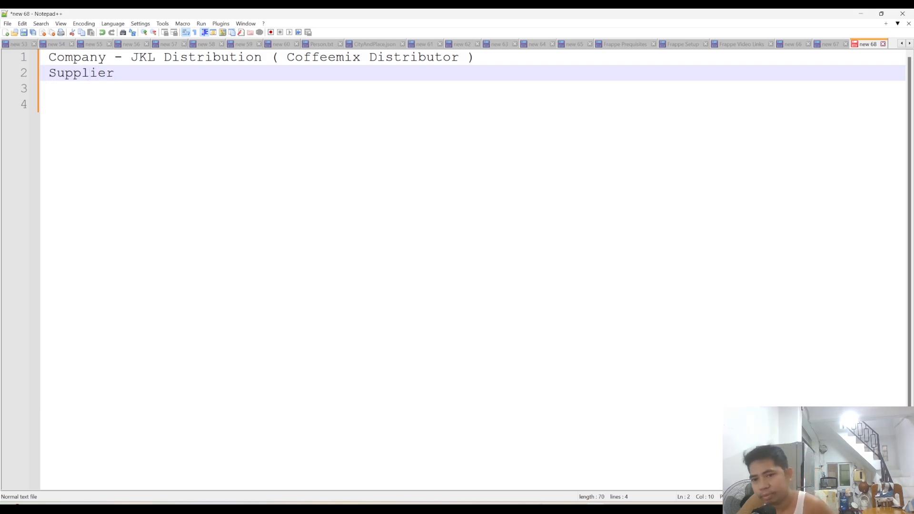
type(" - ")
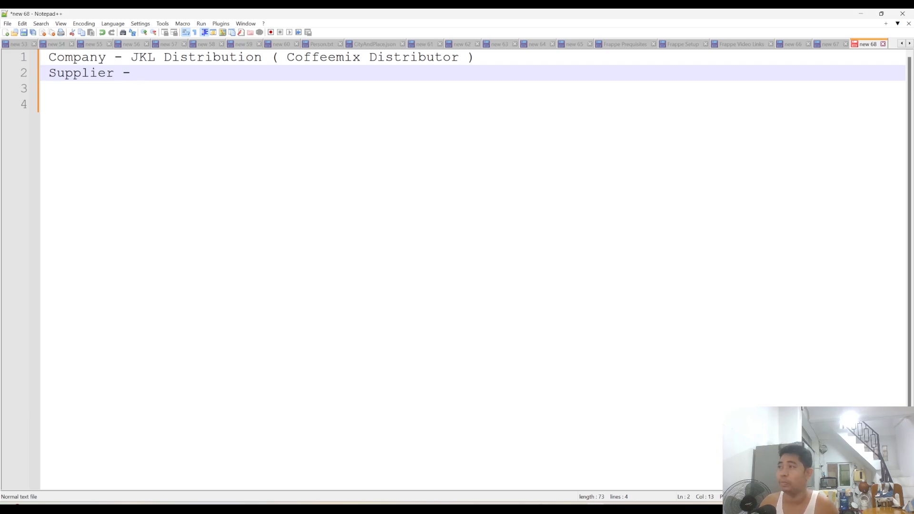
type("Prme")
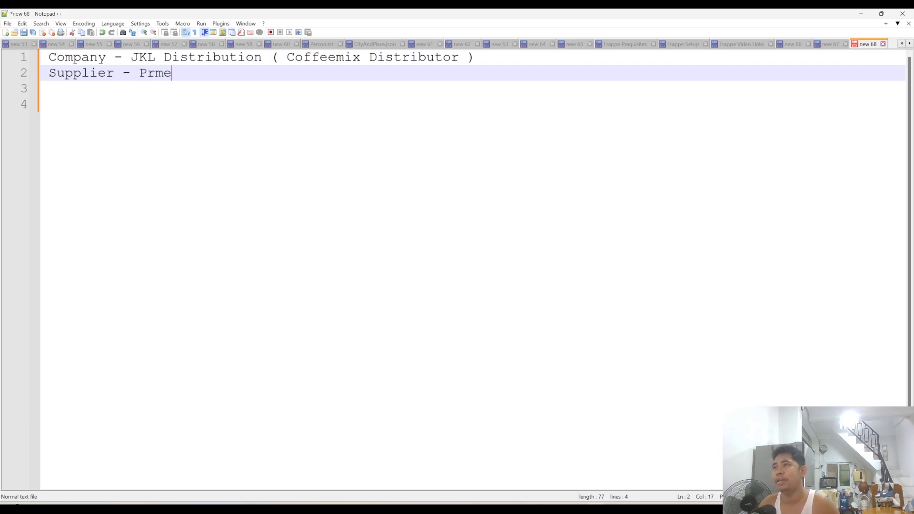
key("BackSpace")
key("BackSpace")
type("emier,")
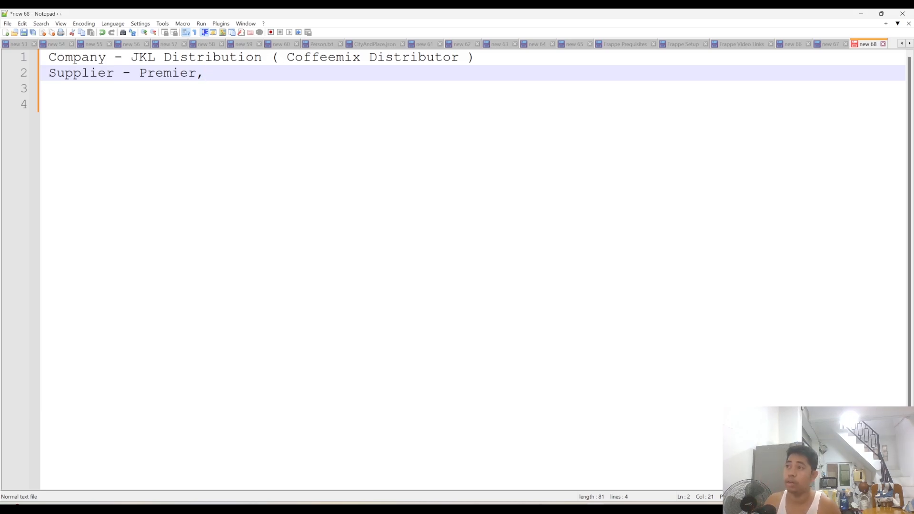
type("Super")
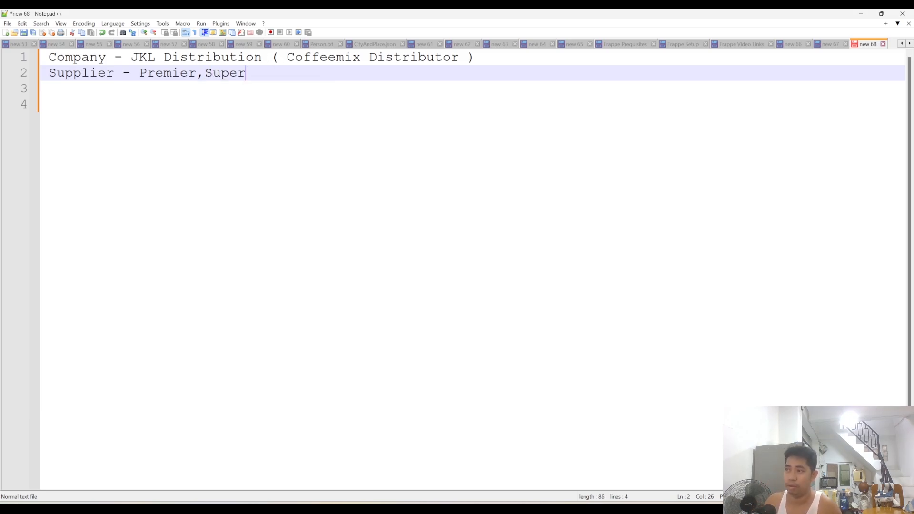
type(",Sund")
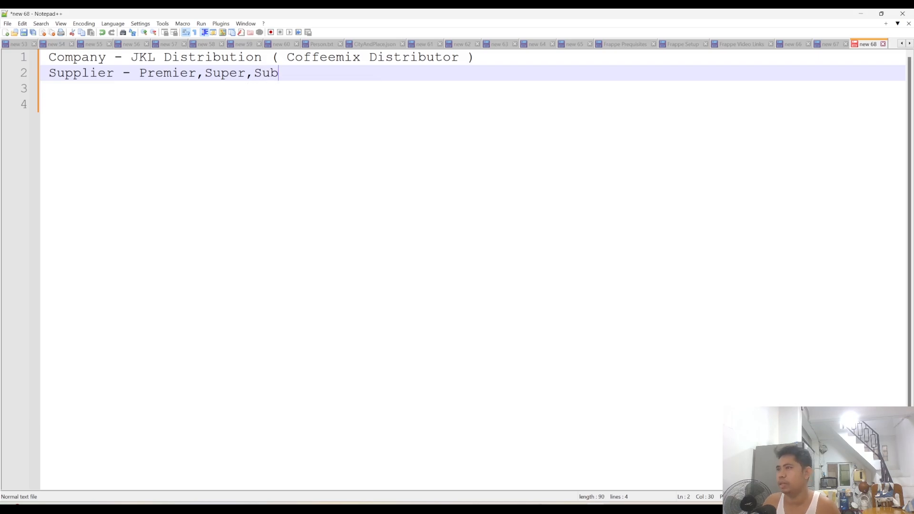
type("ay,")
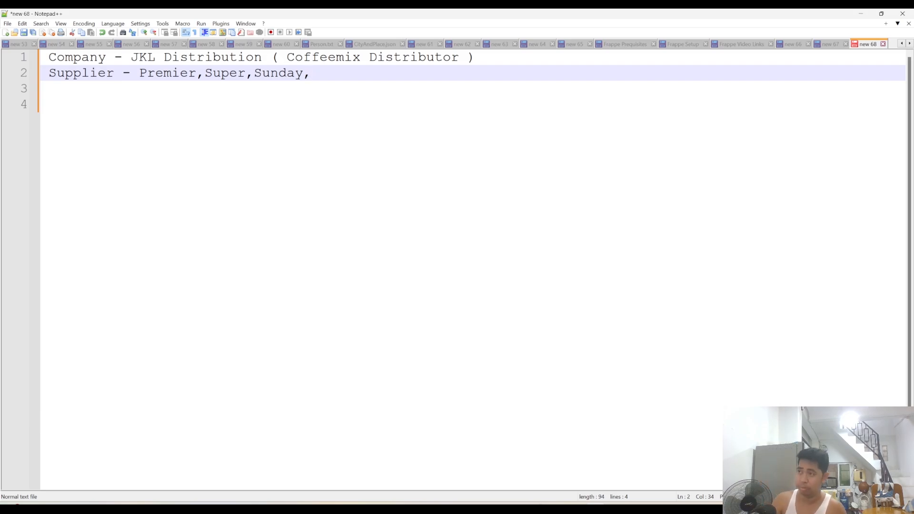
- Extend the supplier list with "Oveltine,Holicks,Milo"
type("Overtine")
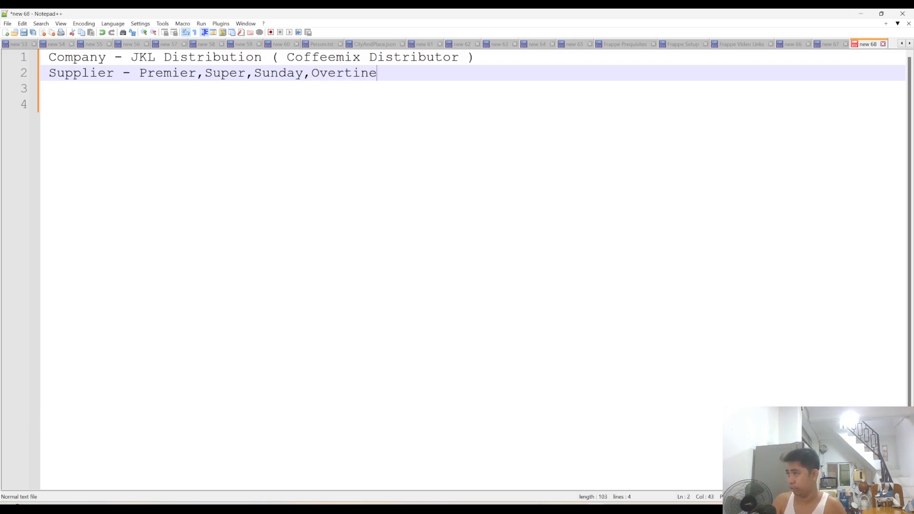
type(",Holicks,")
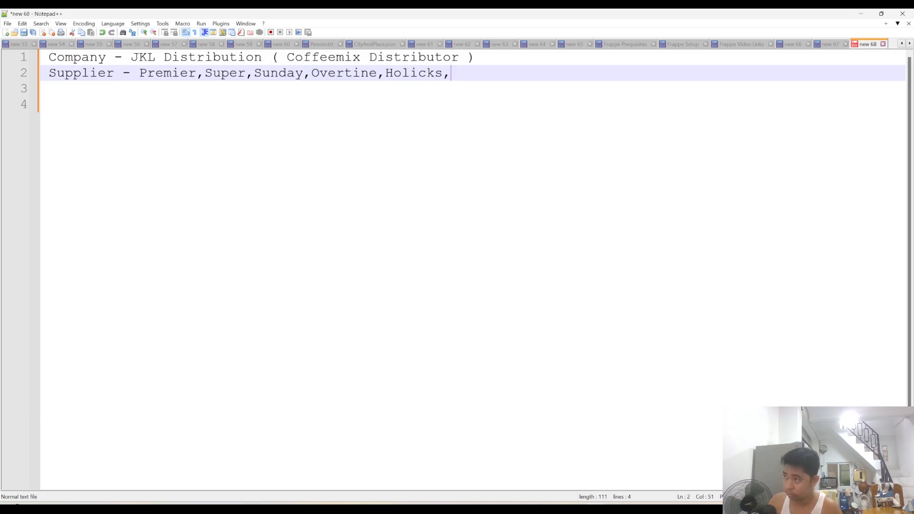
left_click(344, 73)
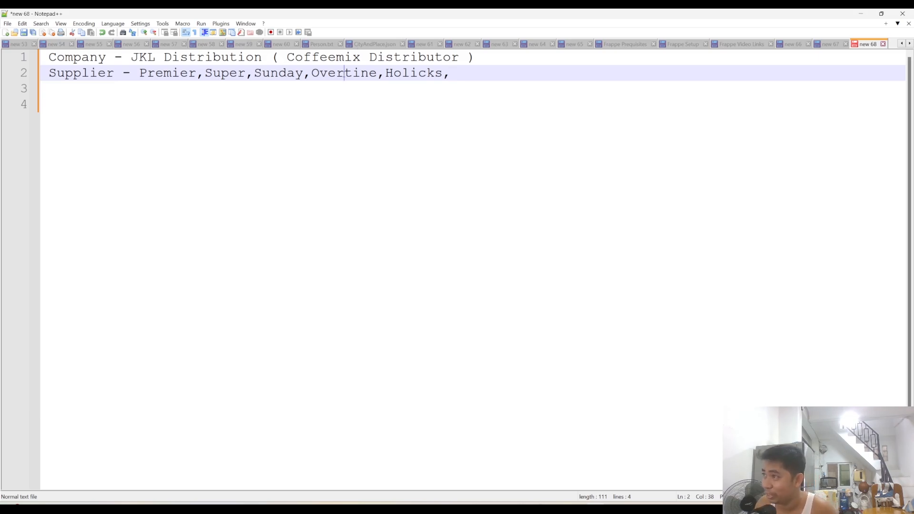
key("BackSpace")
type("l")
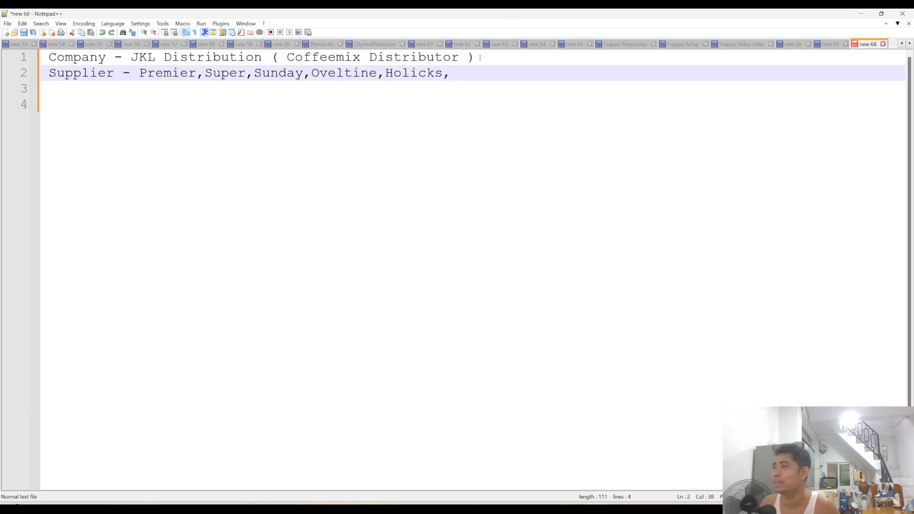
left_click(452, 72)
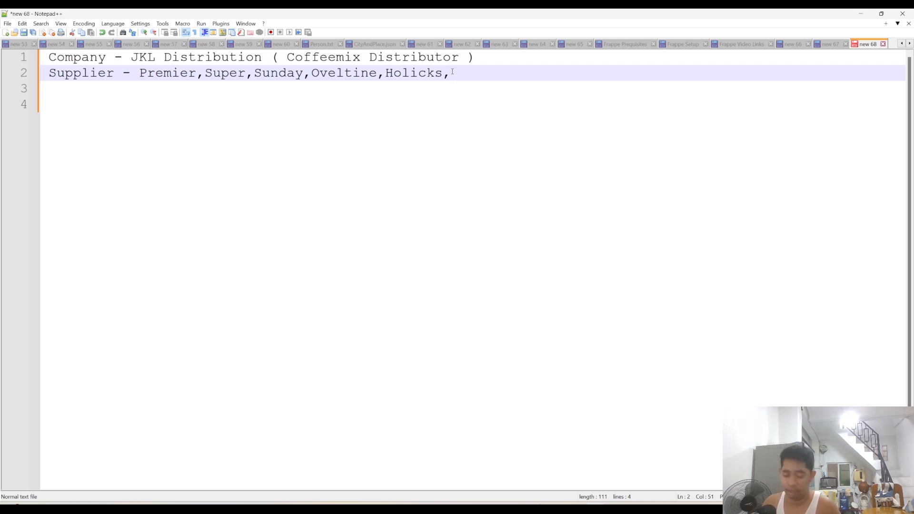
type("Milo")
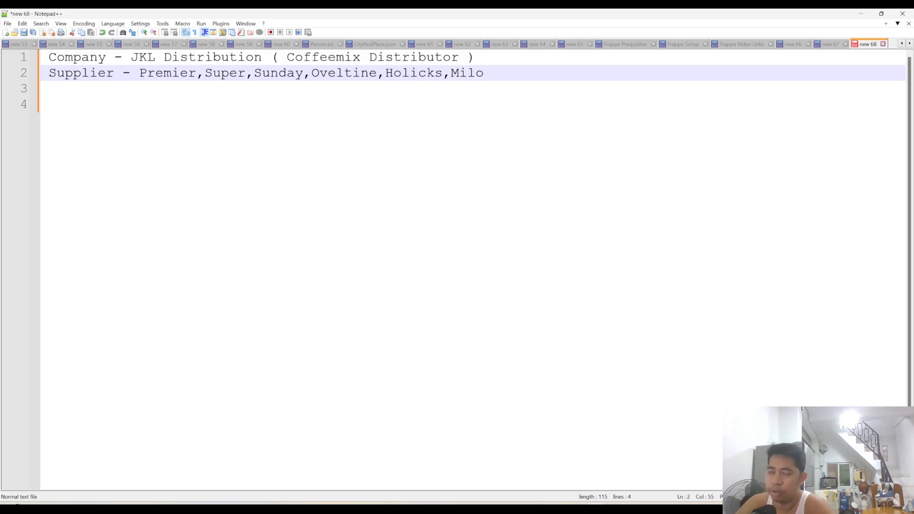
- Start an "Item -" line below the suppliers, with an additional empty line beneath it
key("Return")
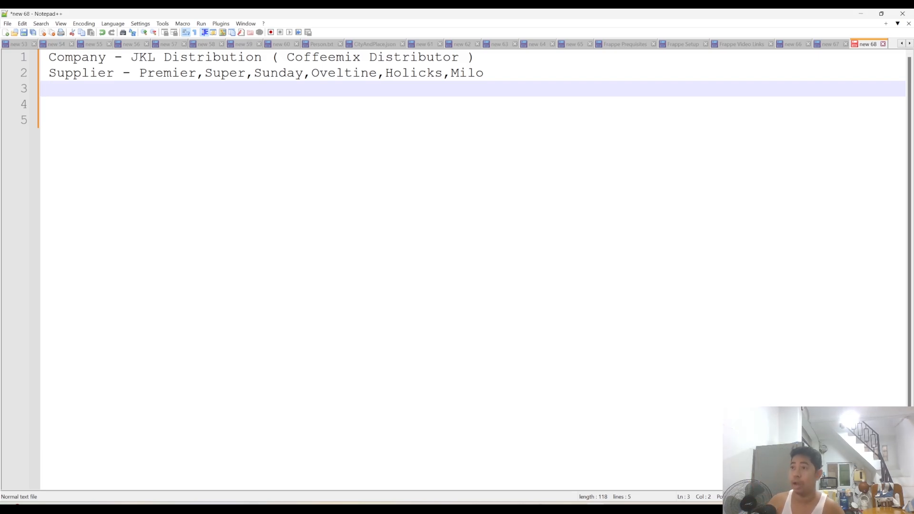
type("Item")
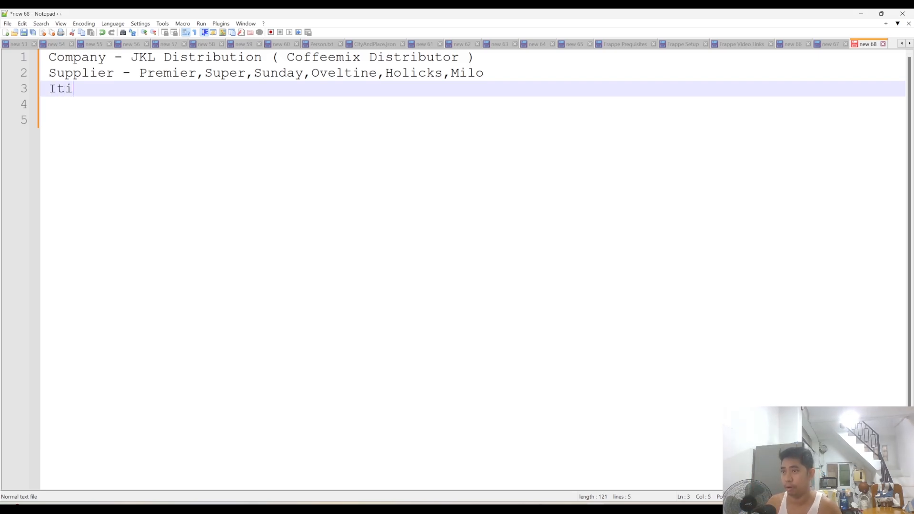
type(" -")
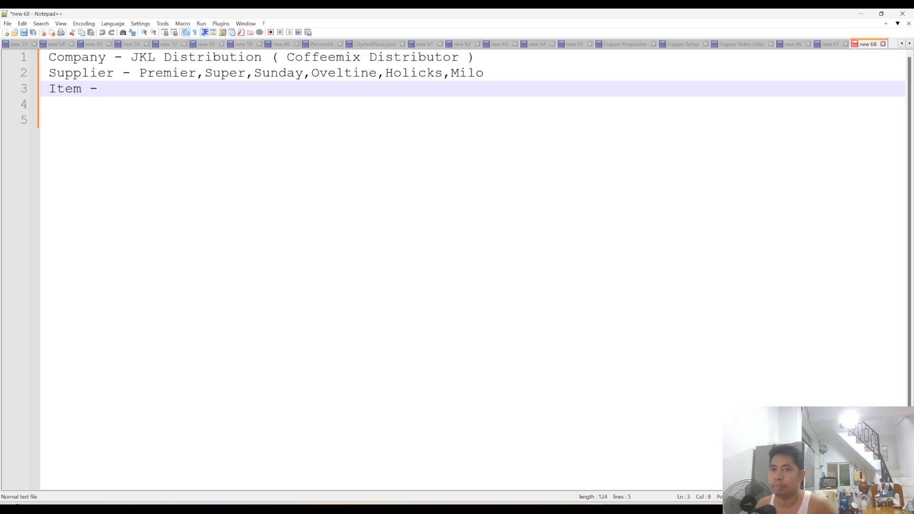
key("Return")
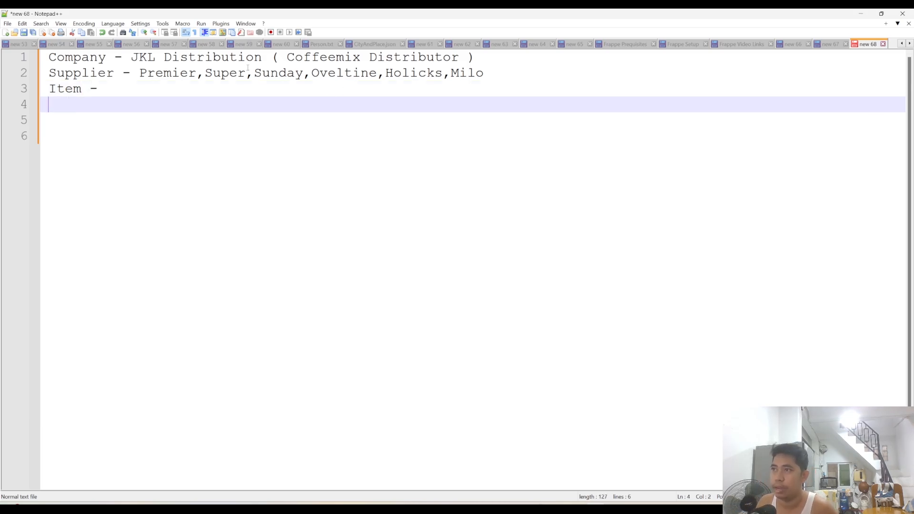
left_click(135, 90)
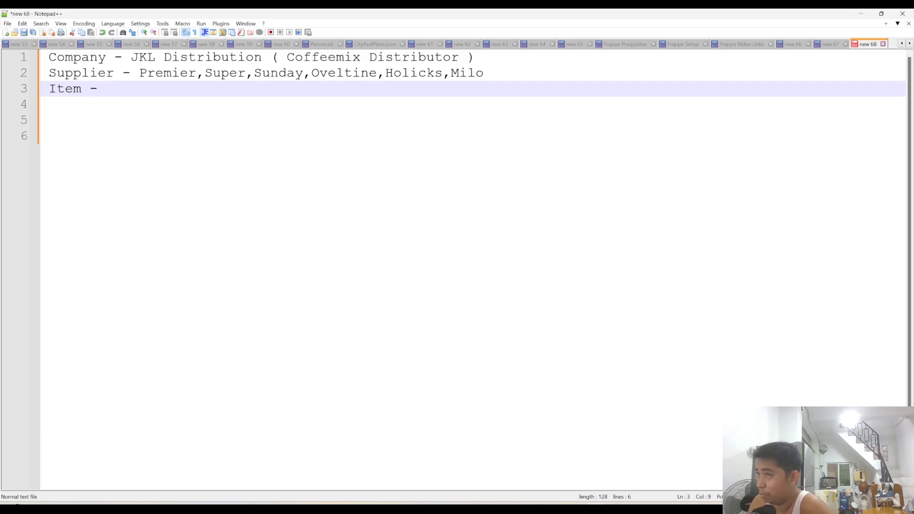
- Enter "Premier 3 in 1," as the first entry on the item line
type("Per")
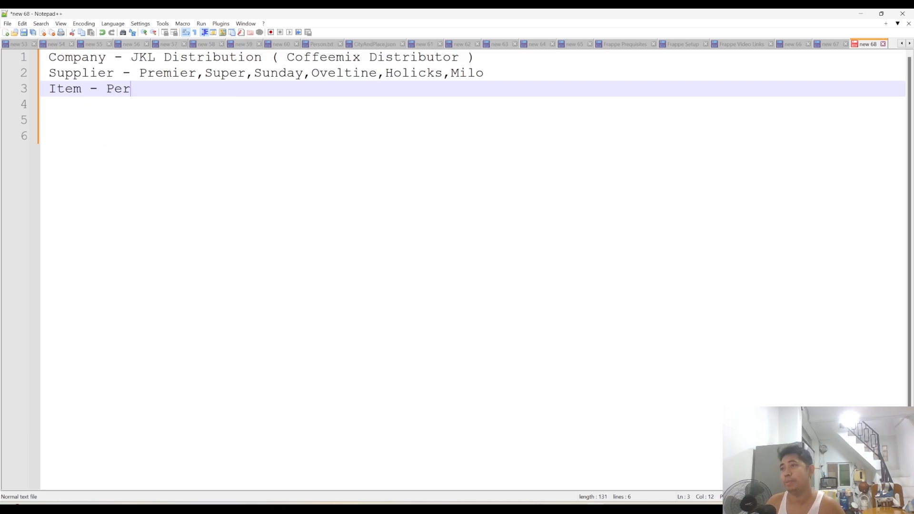
key("BackSpace")
key("BackSpace")
type("remier 3 in")
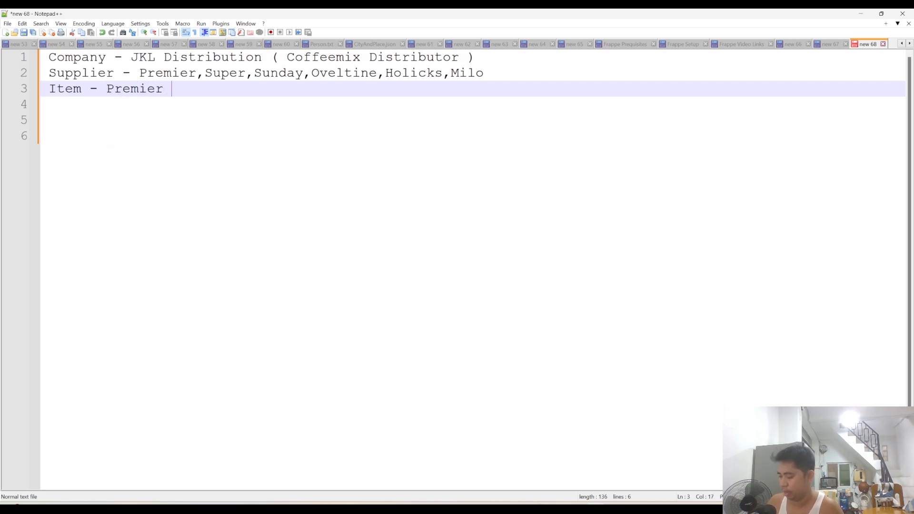
type(" 1,")
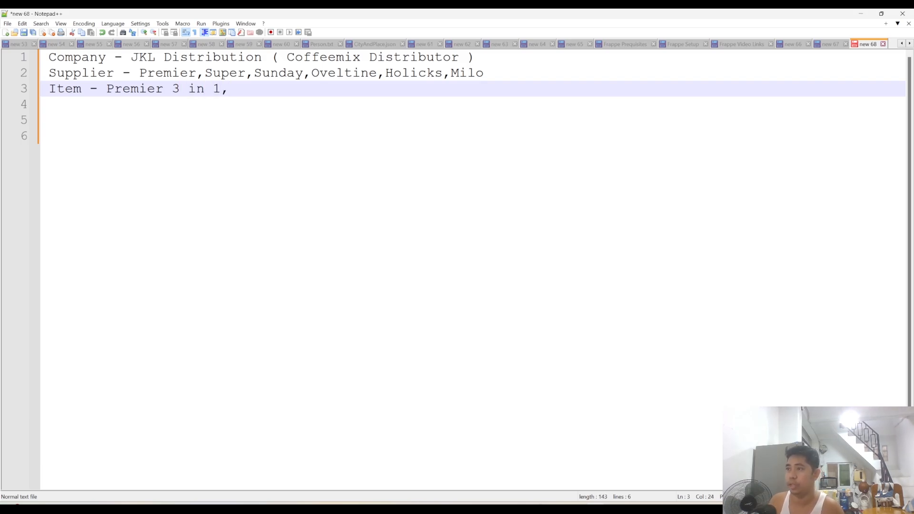
type("Premier ")
type("Es")
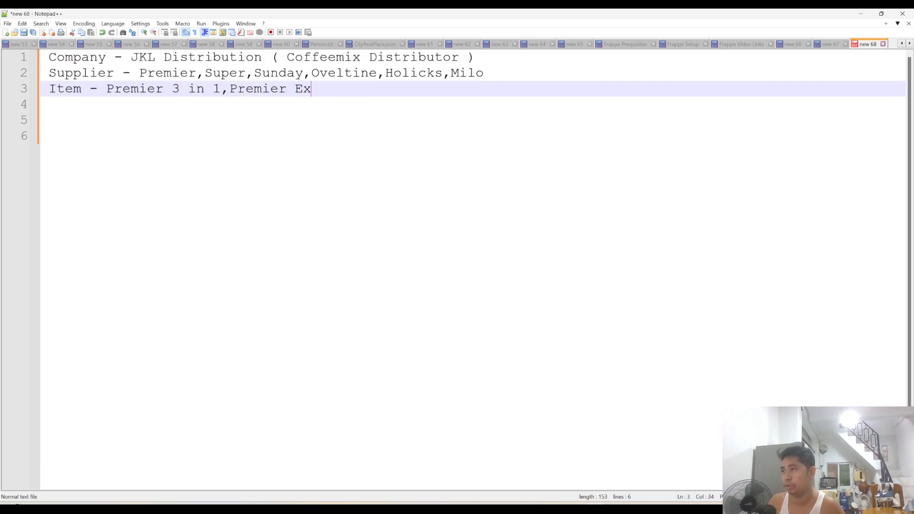
- Add "Premier Espresso," after "Premier 3 in 1," on the item line
key("BackSpace")
type("spresso,m")
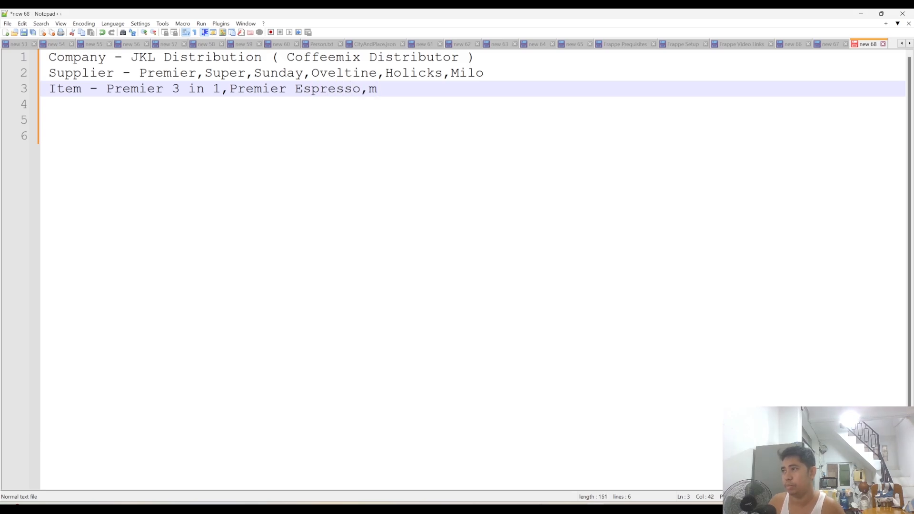
key("BackSpace")
- Continue the item list with "Premier 2 Plus 1,"
type("Premier ")
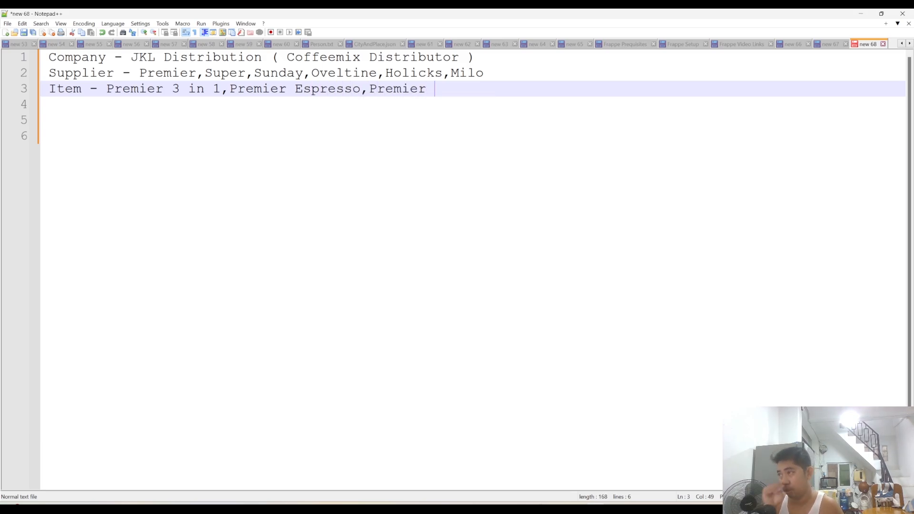
type("2")
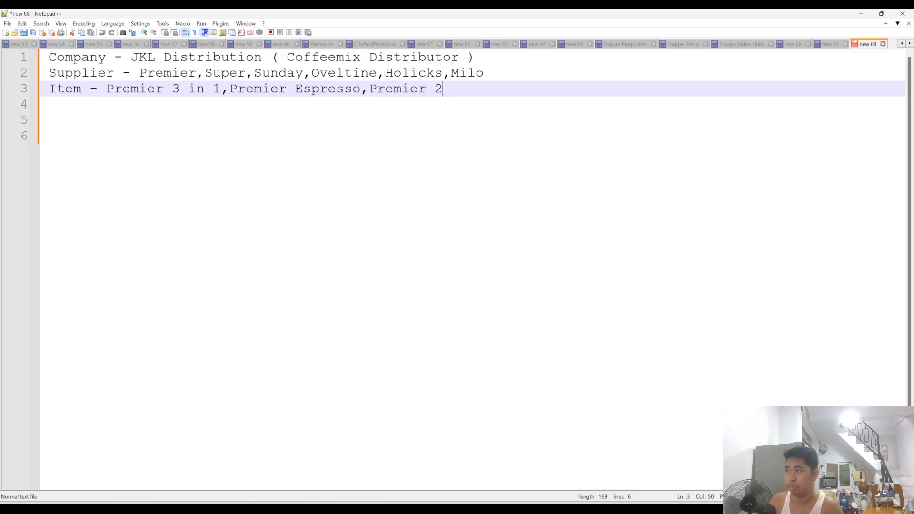
type(" p")
key("BackSpace")
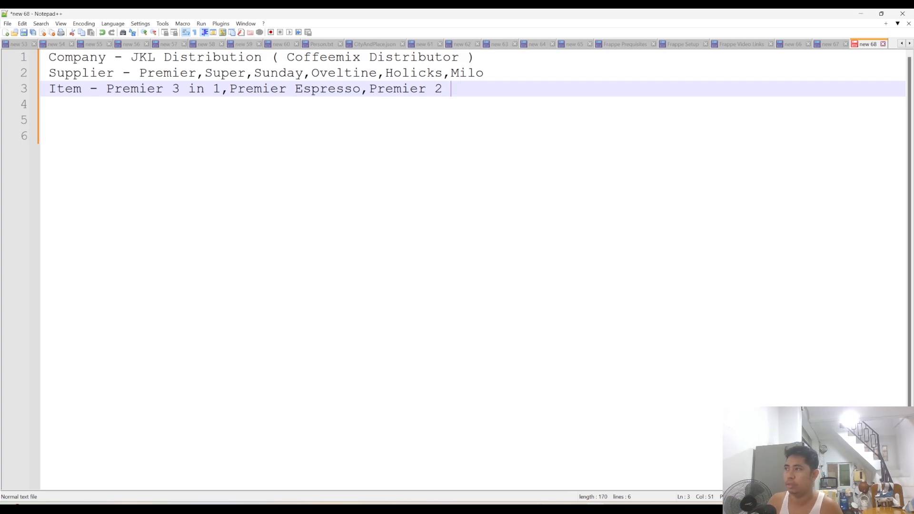
type("Plus 1")
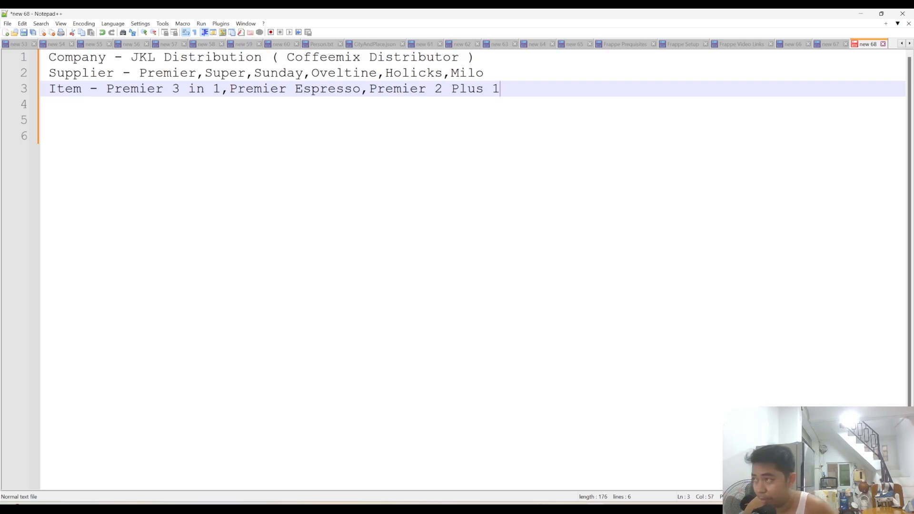
type(",")
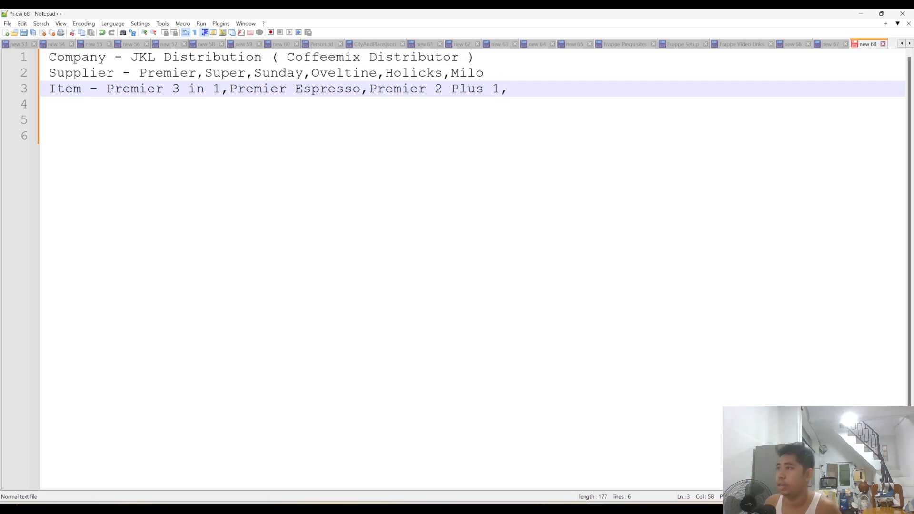
type(" Sup")
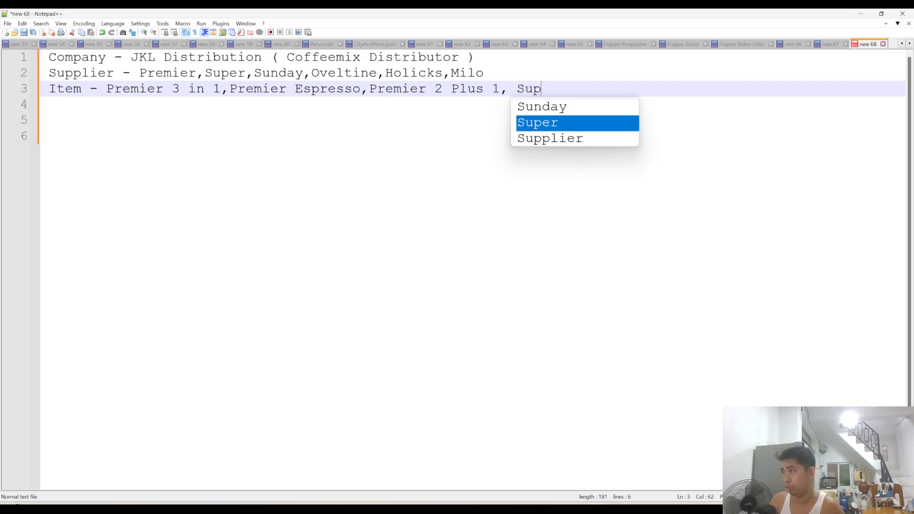
type("er C")
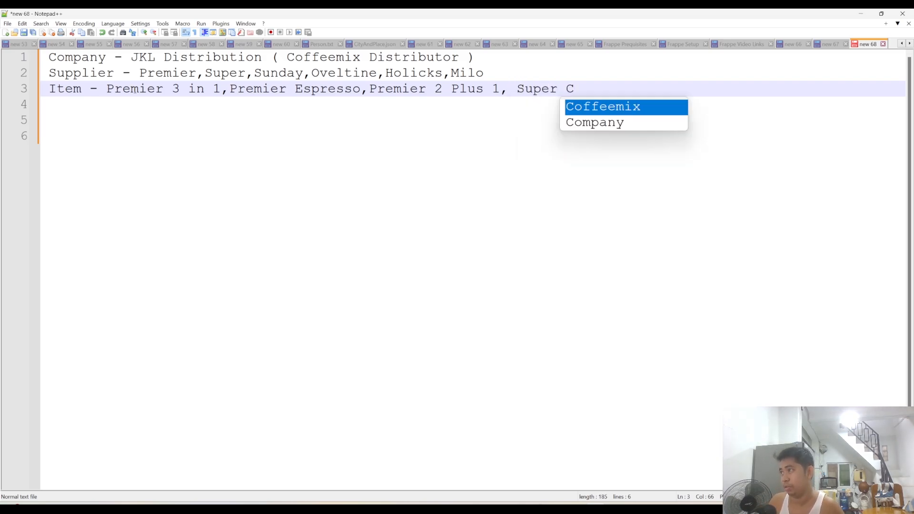
- Append the Super brand items "Super Coffeemix, Super Cereal" to the item line
key("Return")
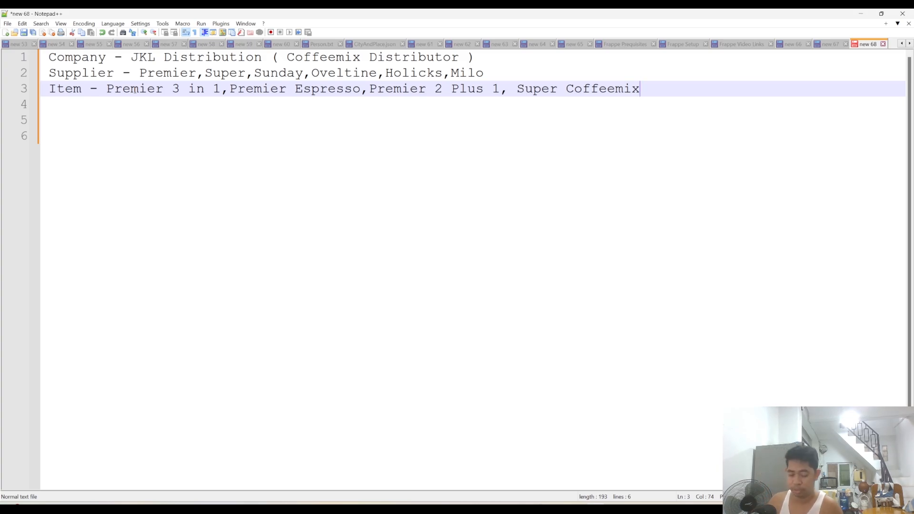
type(", Supe")
type("r ")
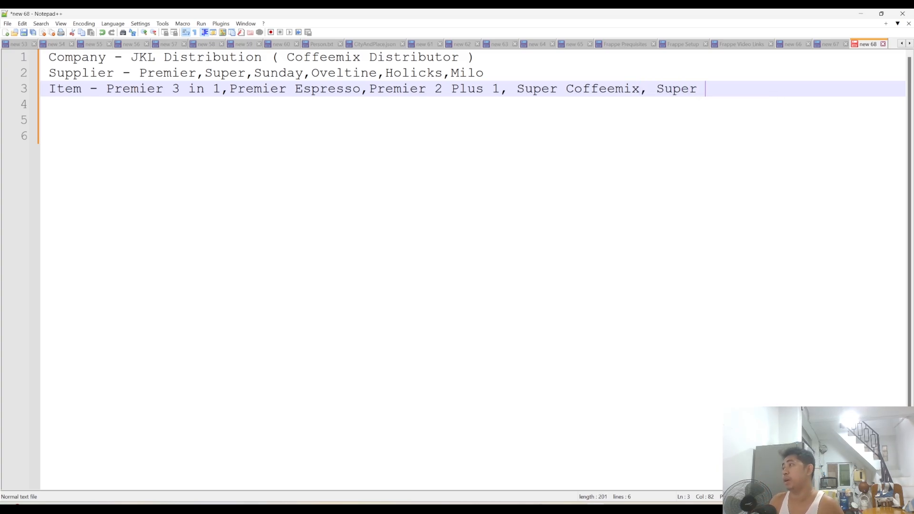
type("Cereal")
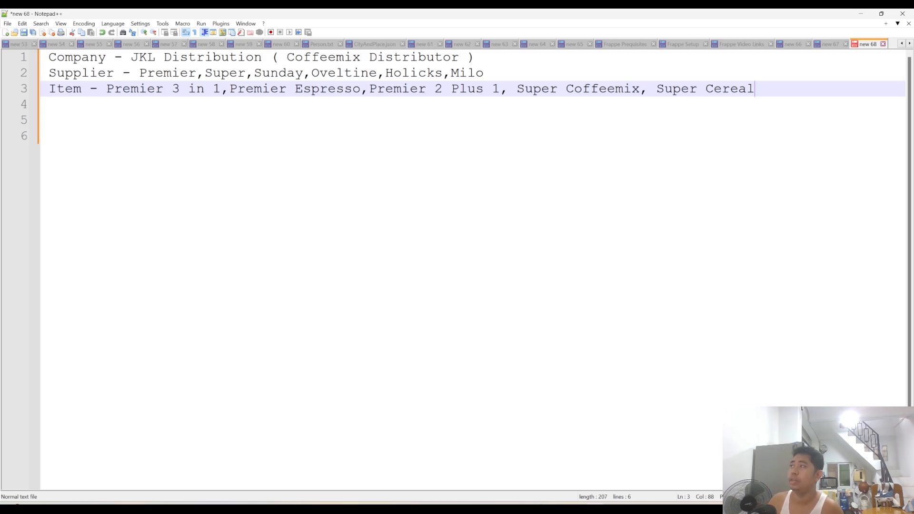
type(", Su")
- Extend the item line with ", Sunday Coffeemix,"
key("Return")
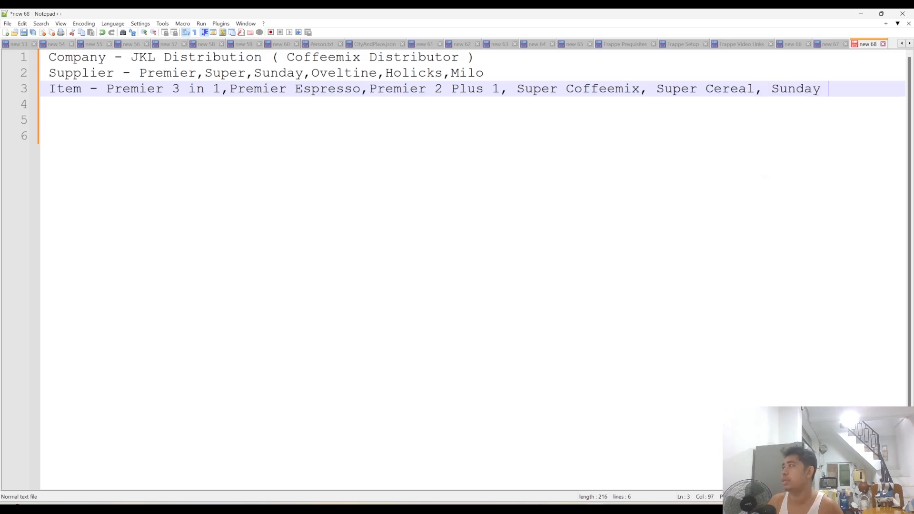
type("C")
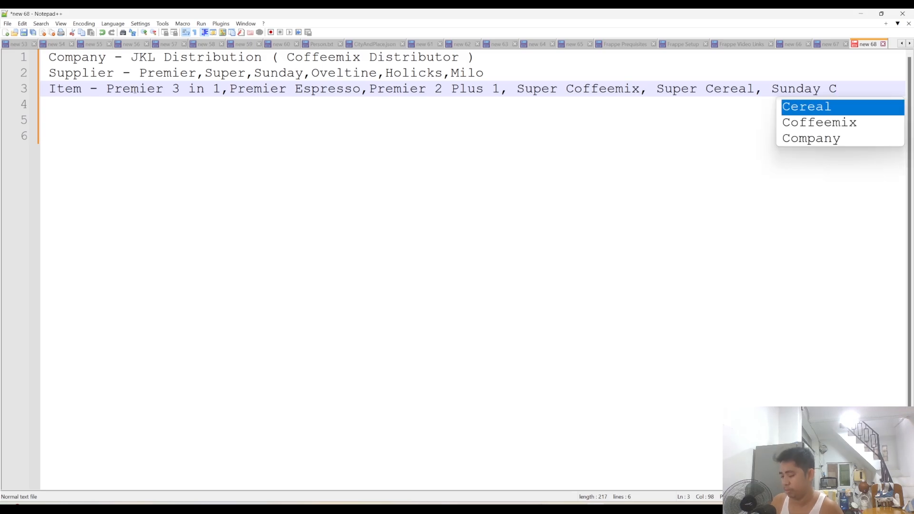
key("Down")
key("Return")
type(",")
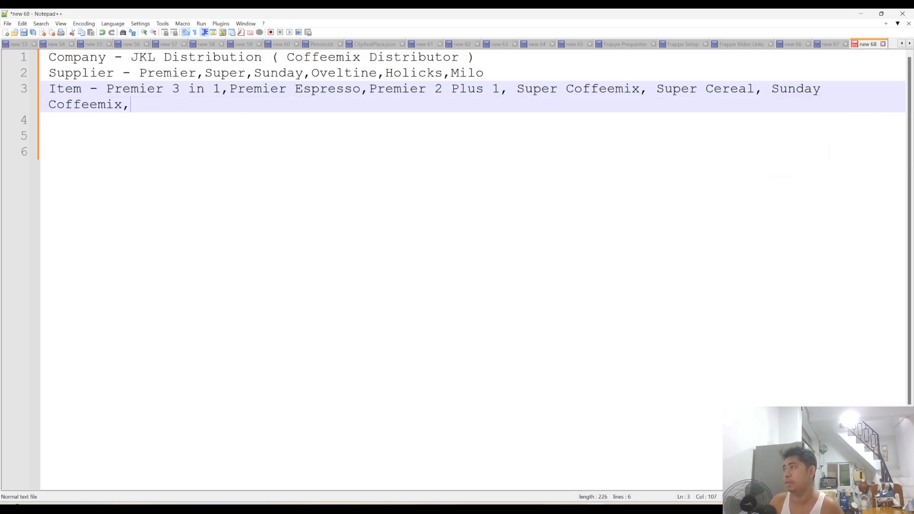
type(" S")
- Complete the item list with "Sunday Teamix" as the last entry
key("Return")
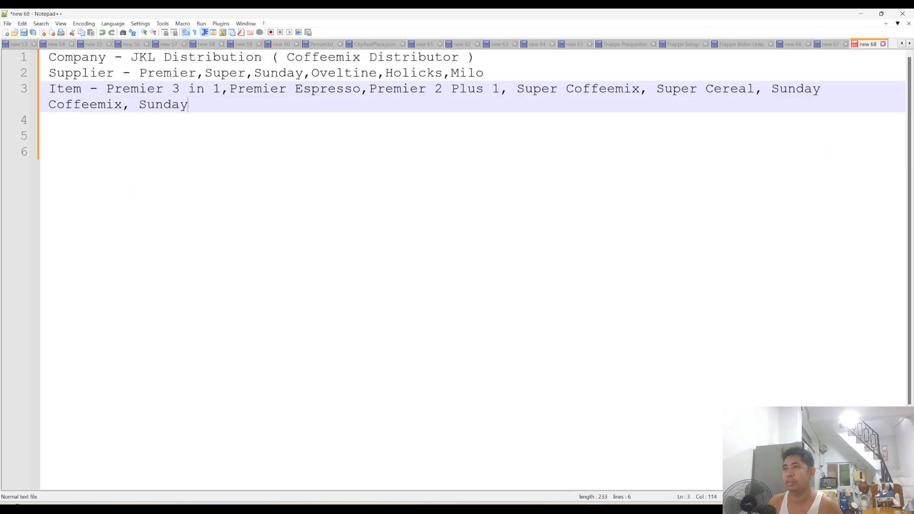
type("t")
key("BackSpace")
type("Teamix")
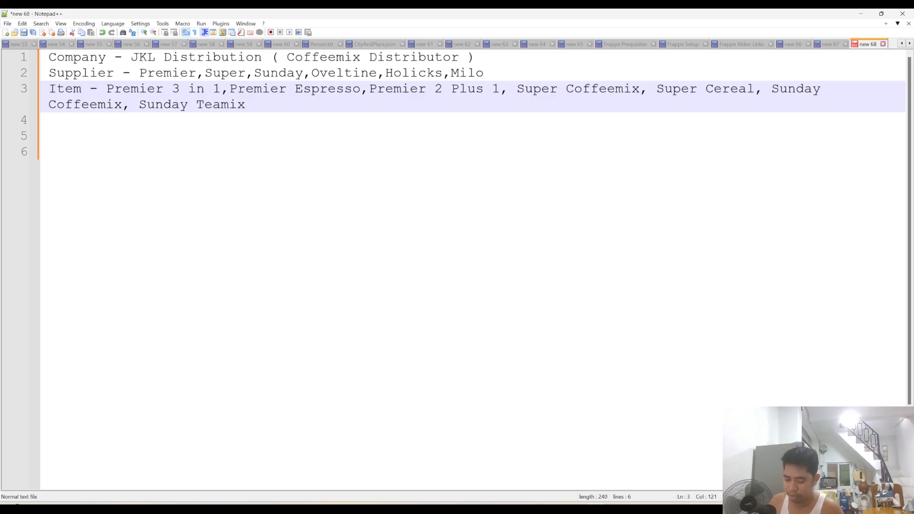
- Leave an empty line below the items and add a line reading "UOM - Cartoon, Box, Pack"
key("Return")
key("Return")
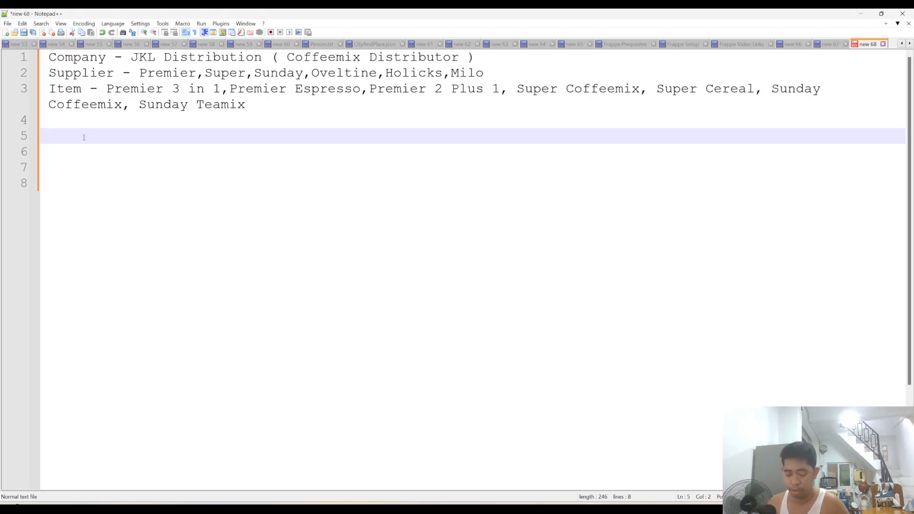
type("UOM")
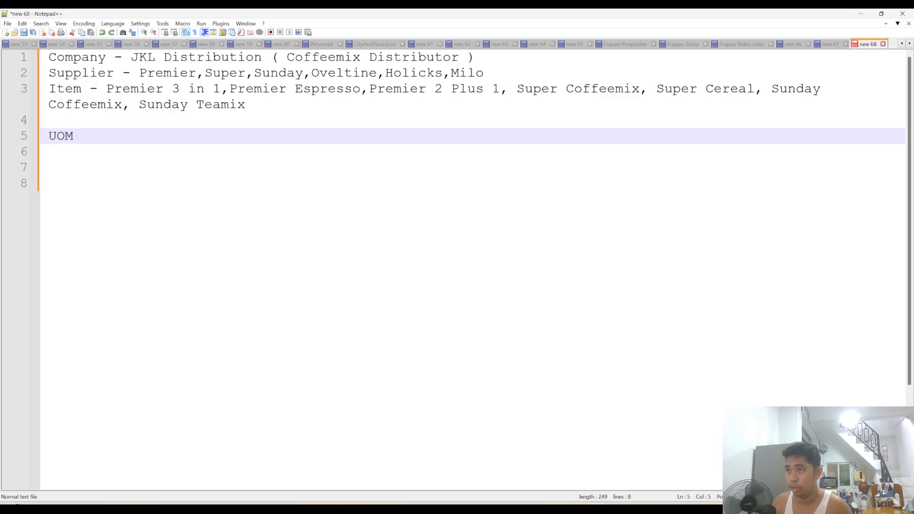
type(" -")
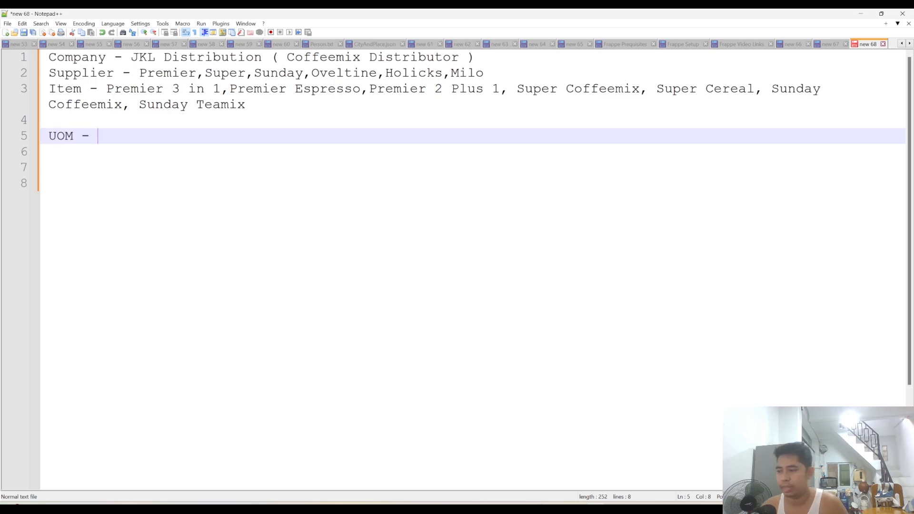
type(" Car")
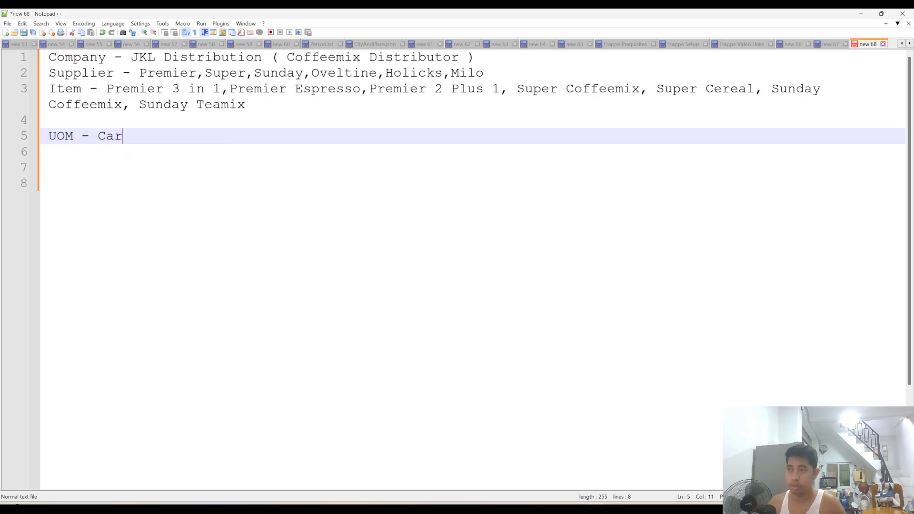
type("toon")
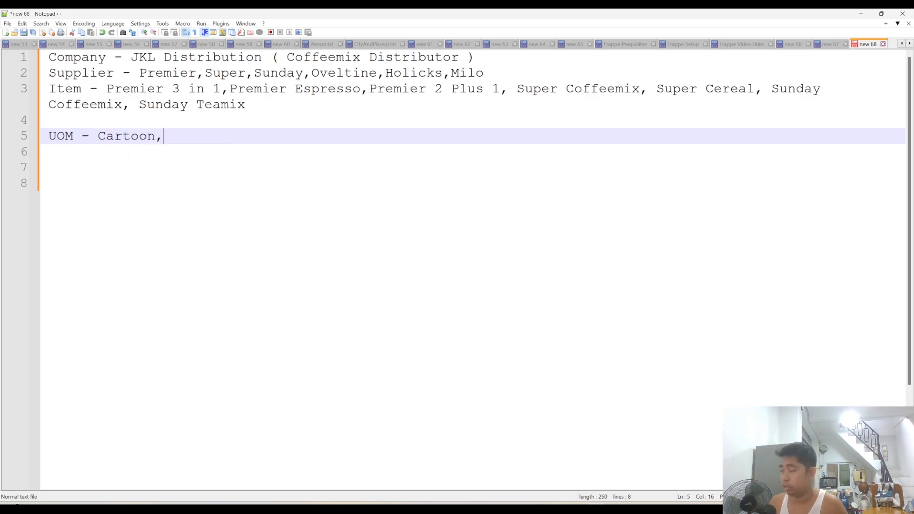
type(", Box")
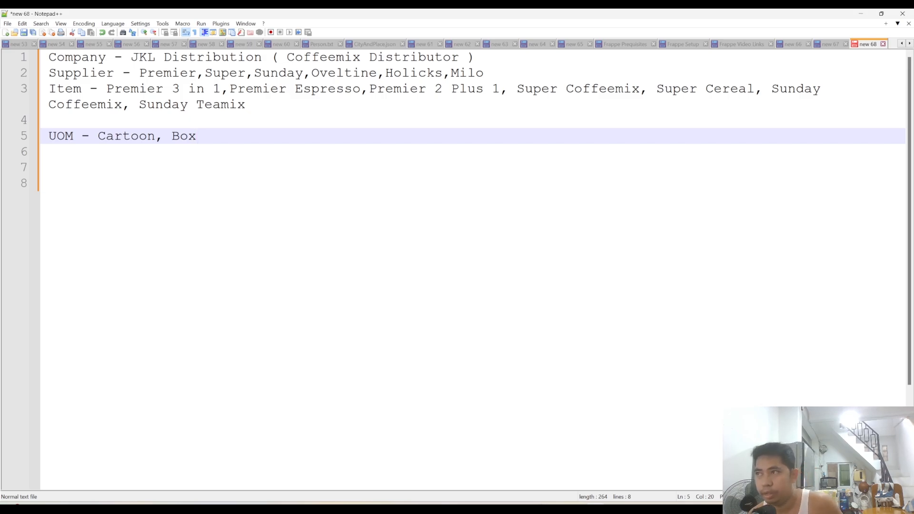
type(", Pack")
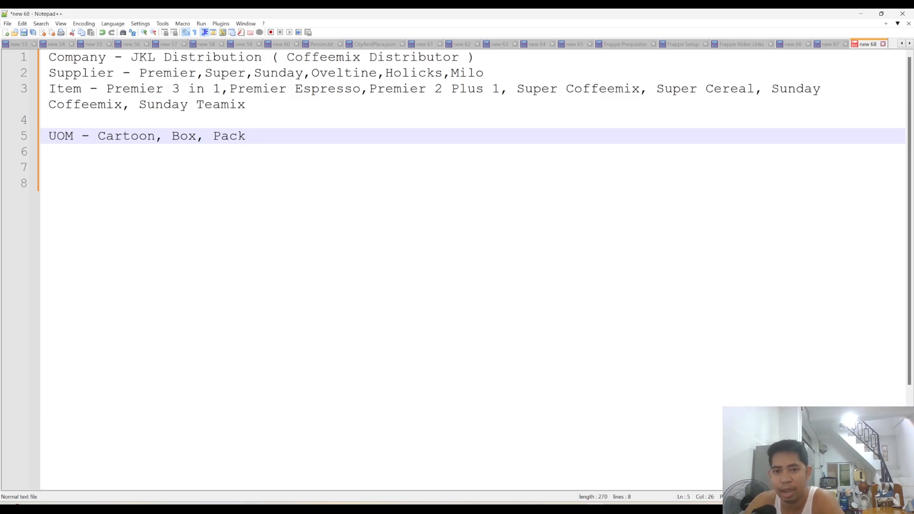
type("0.")
key("Return")
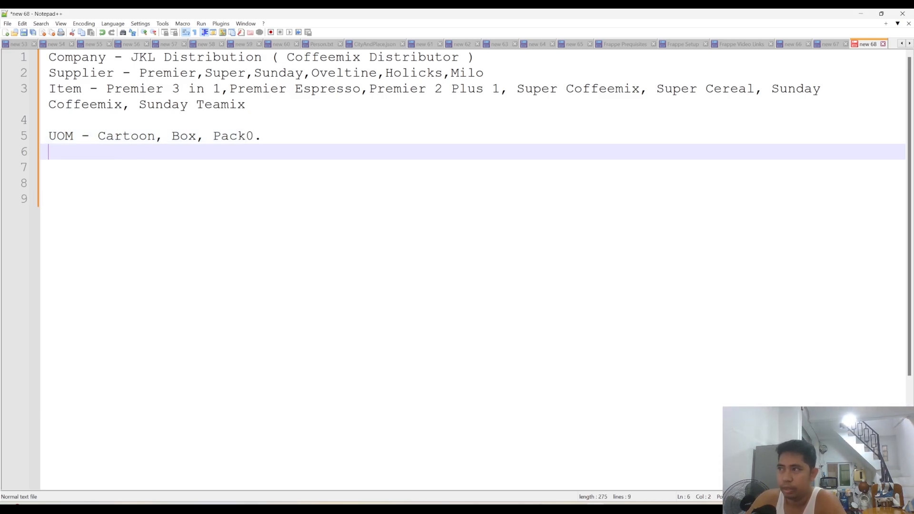
key("BackSpace")
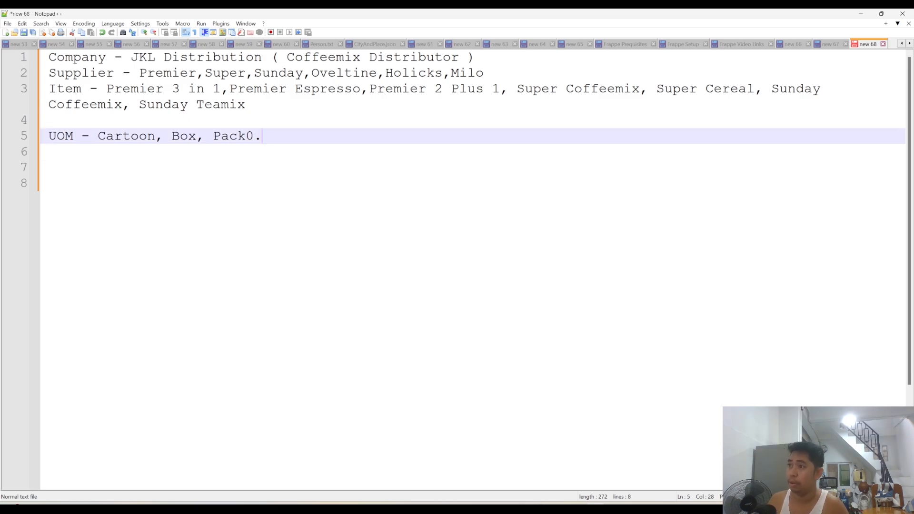
key("BackSpace")
key("BackSpace")
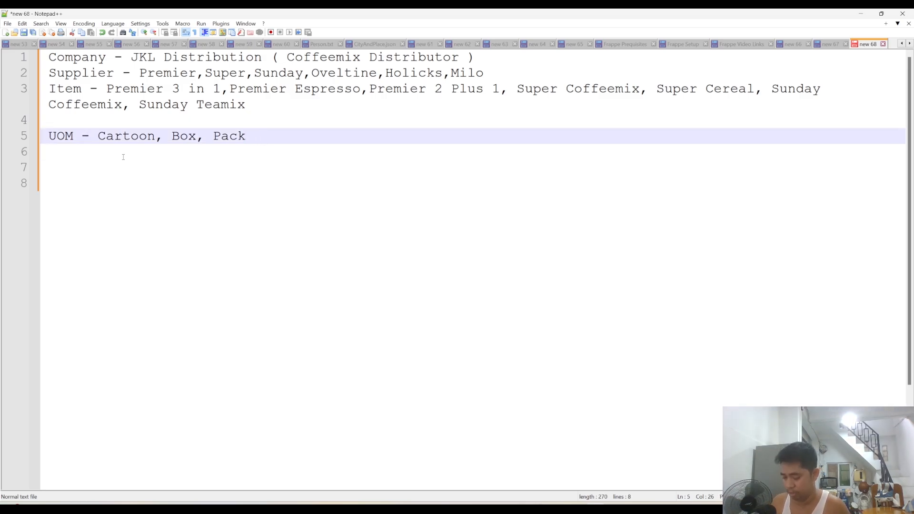
- Add a line below the UOM entry reading "Warehouse - Main, Yangon, Mandalay"
key("Return")
type("Wa")
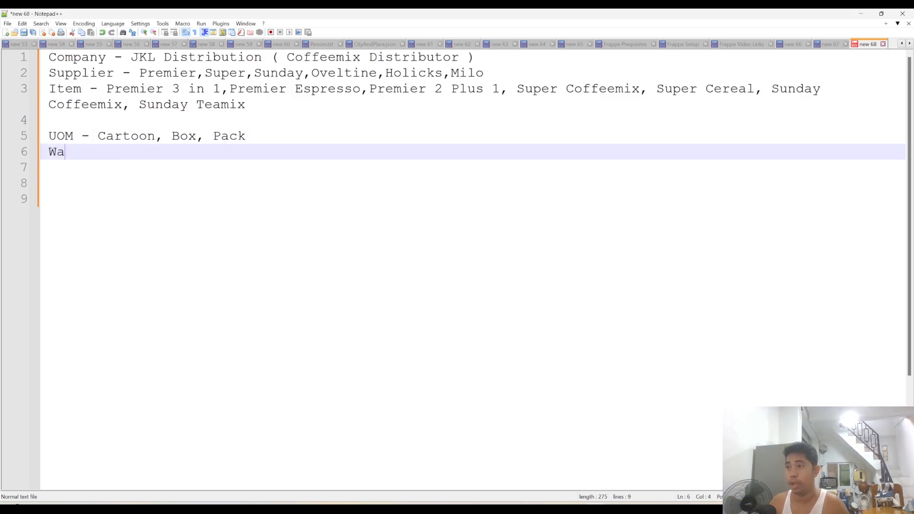
type("rehouse -")
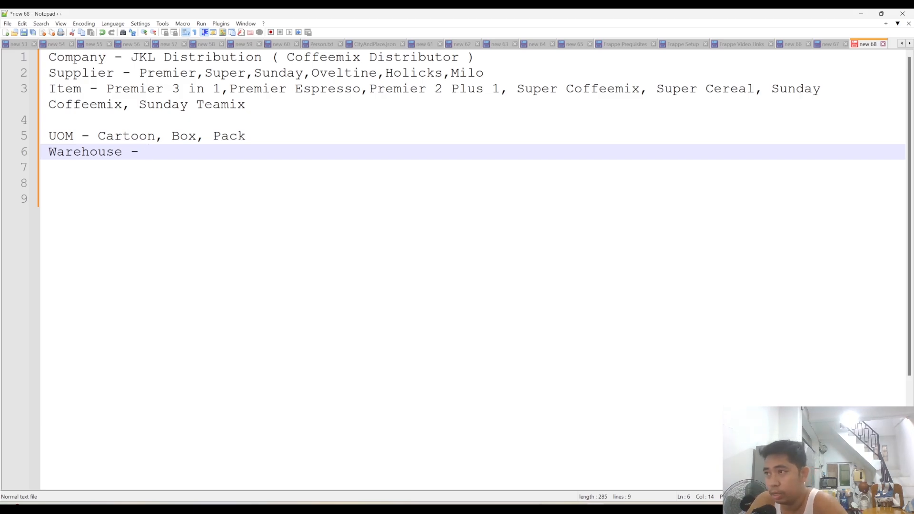
type("M")
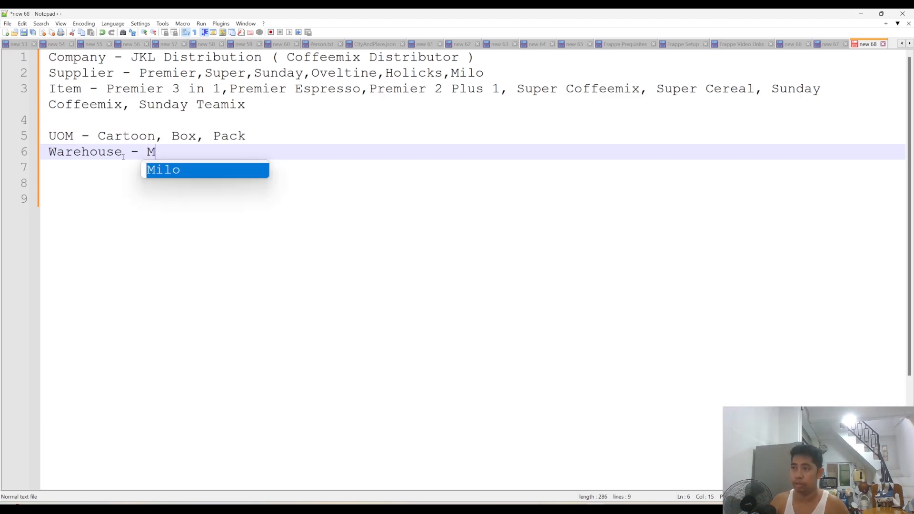
type("ain,")
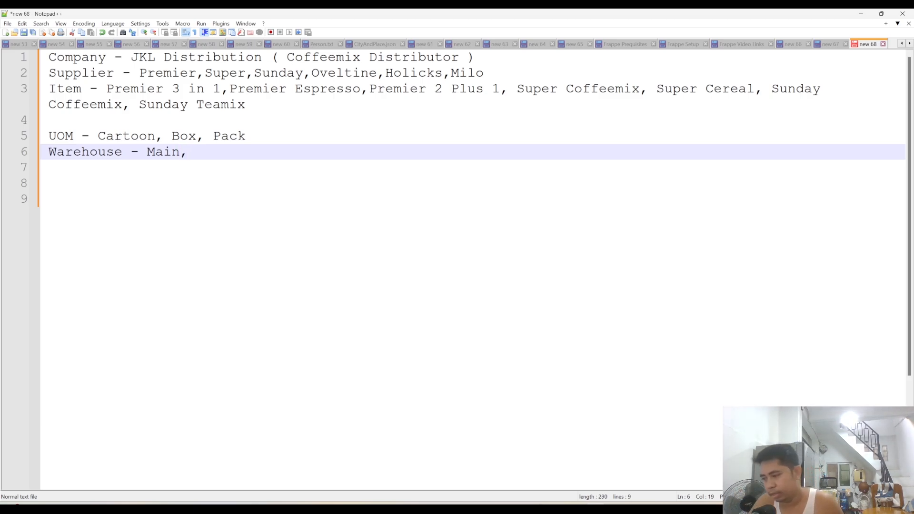
type(" Yangon")
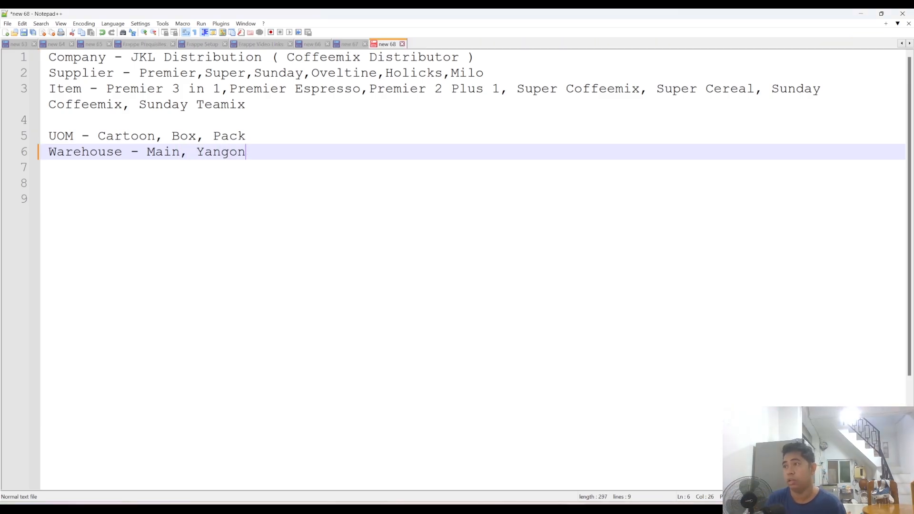
type(", Mandalay")
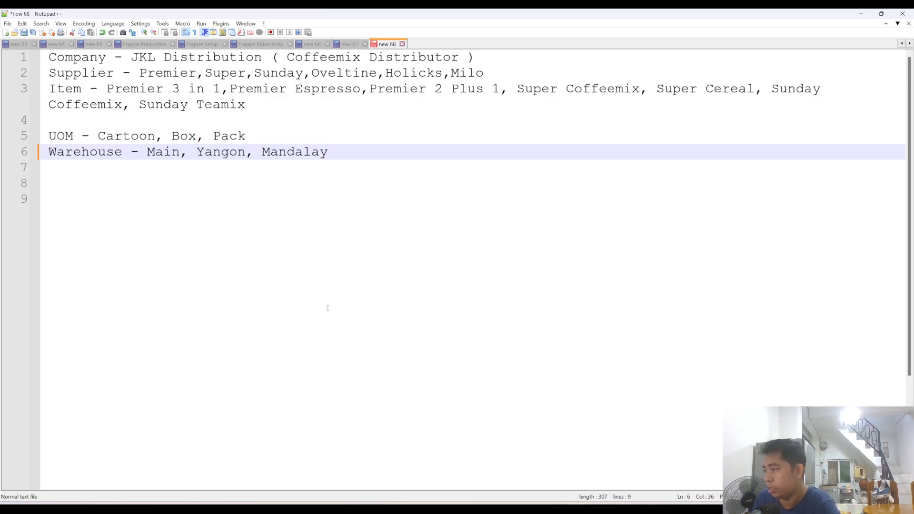
- Switch to ERPNext in the browser and open the Company List by searching for "compa"
key("alt+Tab")
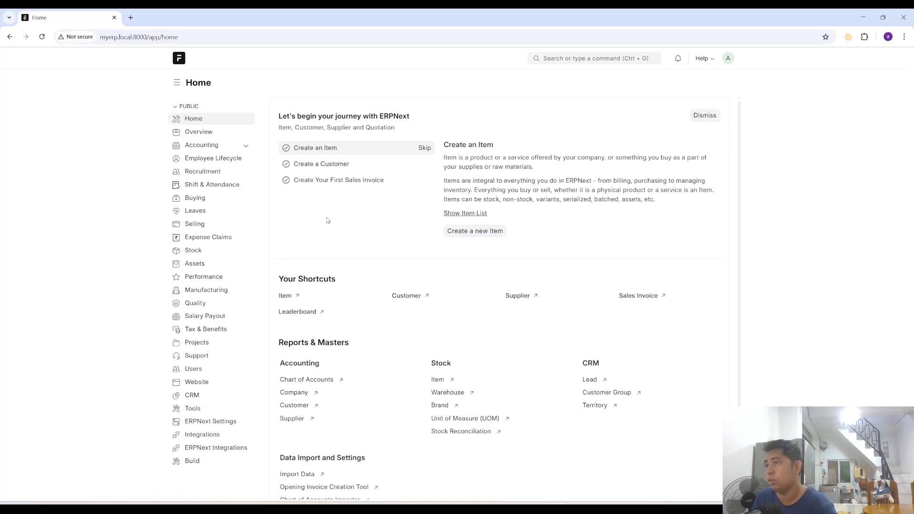
left_click(554, 58)
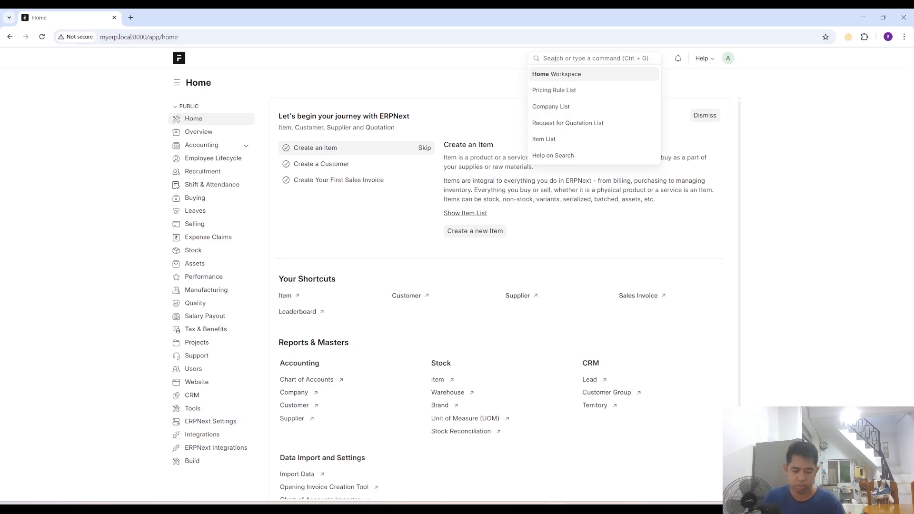
type("compa")
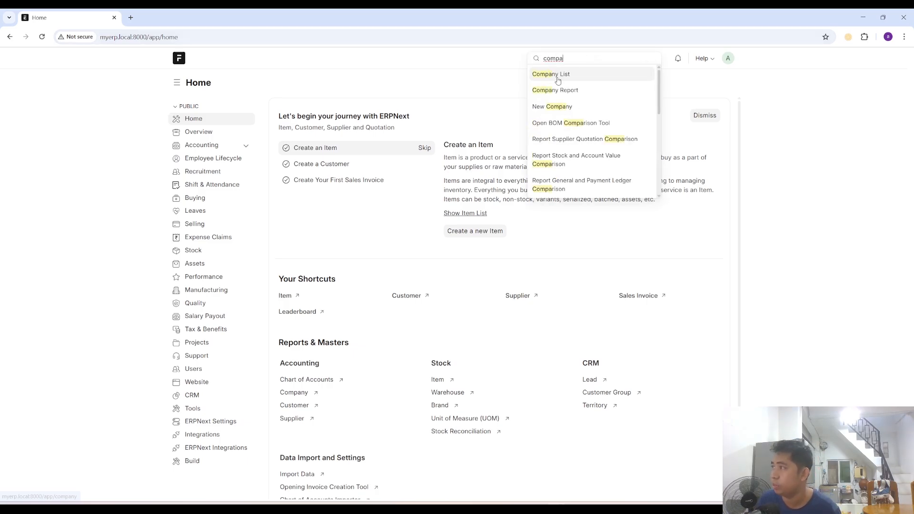
key("Return")
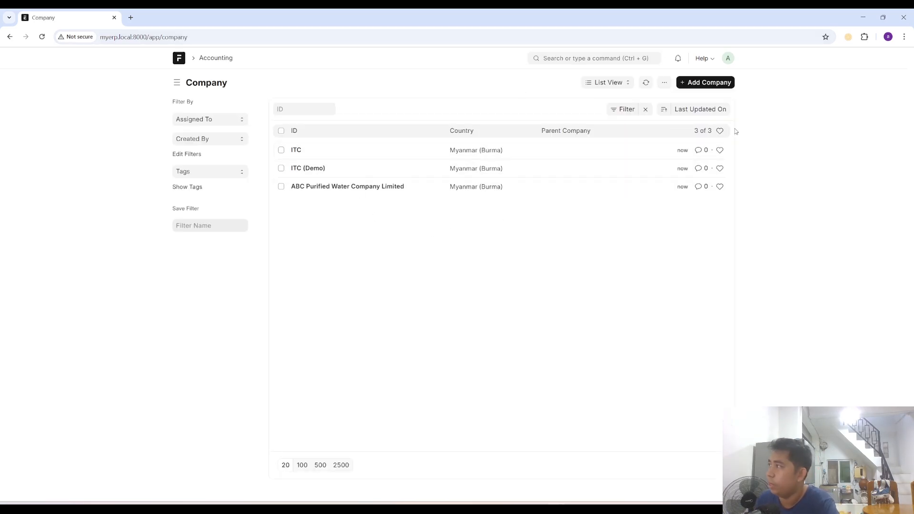
- Look at the blank new company form and return to the company list to view it as a tree
left_click(701, 84)
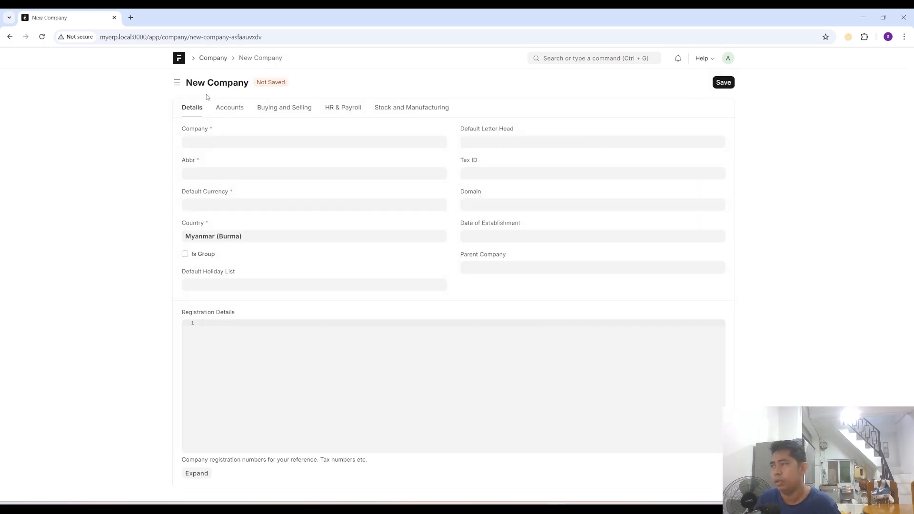
left_click(216, 59)
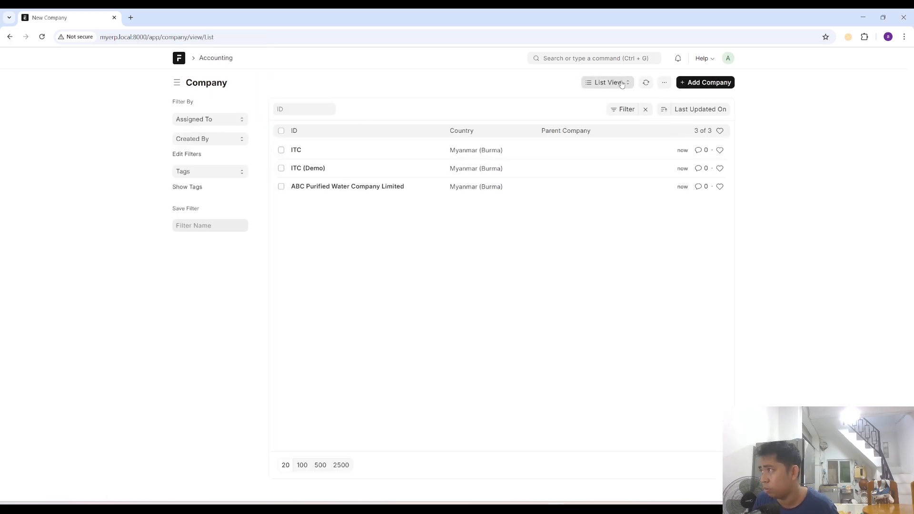
left_click(606, 83)
left_click(614, 150)
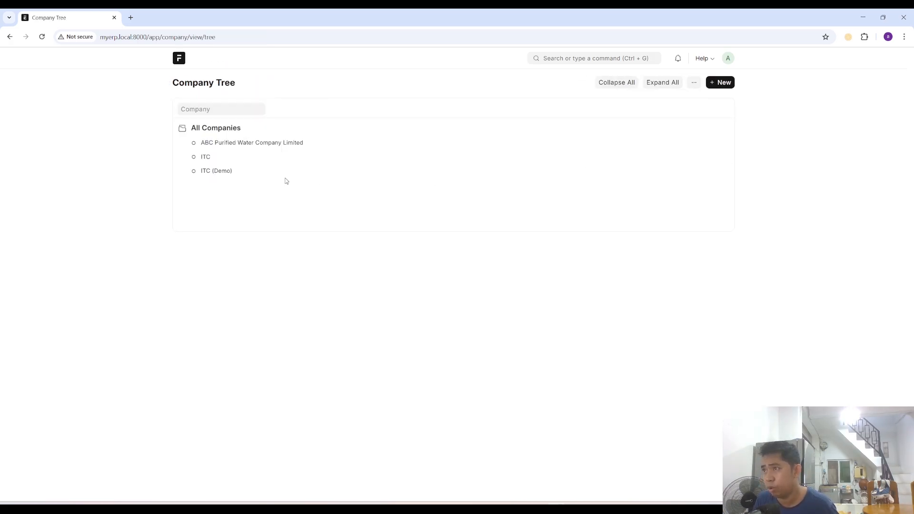
- Examine the new company dialog both as a child of All Companies and as a new tree entry, closing it each time
left_click(216, 128)
left_click(268, 127)
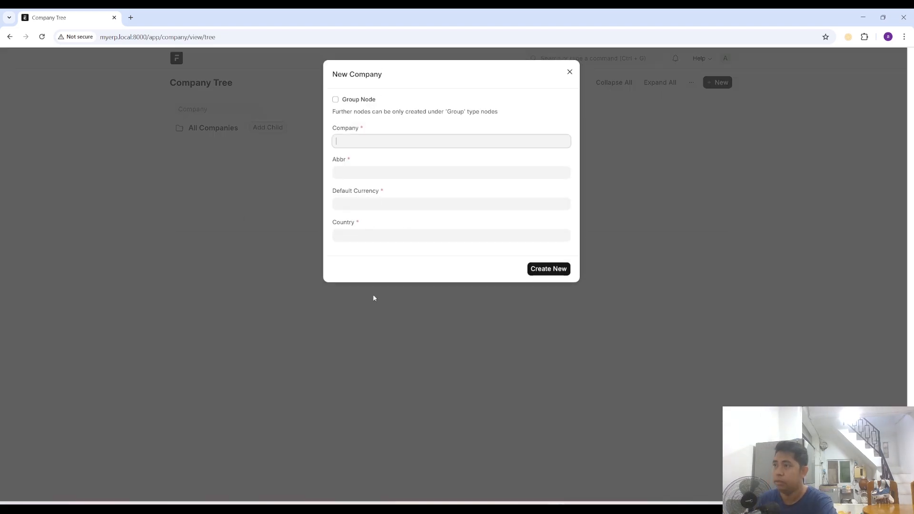
left_click(569, 72)
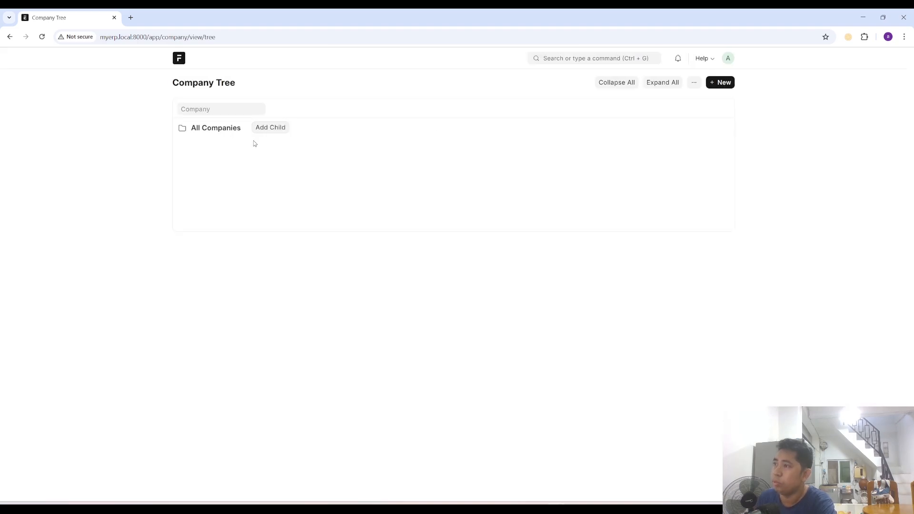
left_click(209, 131)
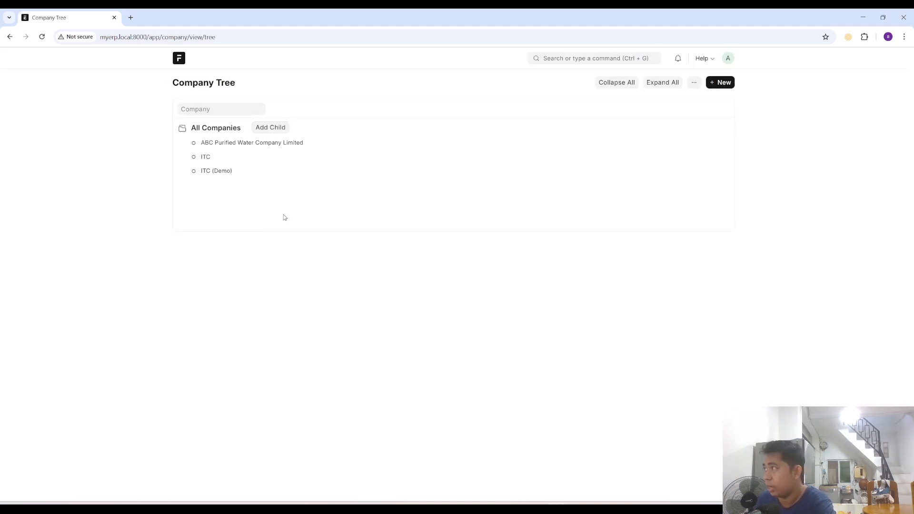
left_click(719, 83)
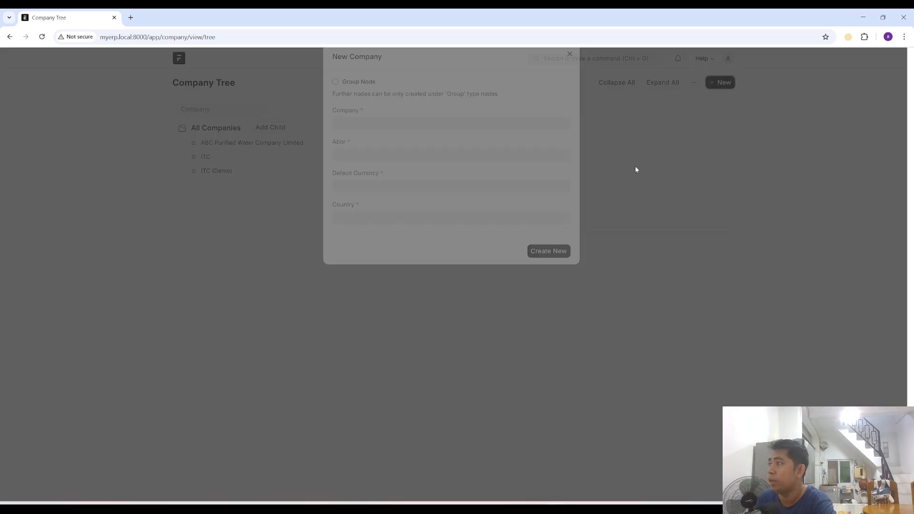
left_click(570, 73)
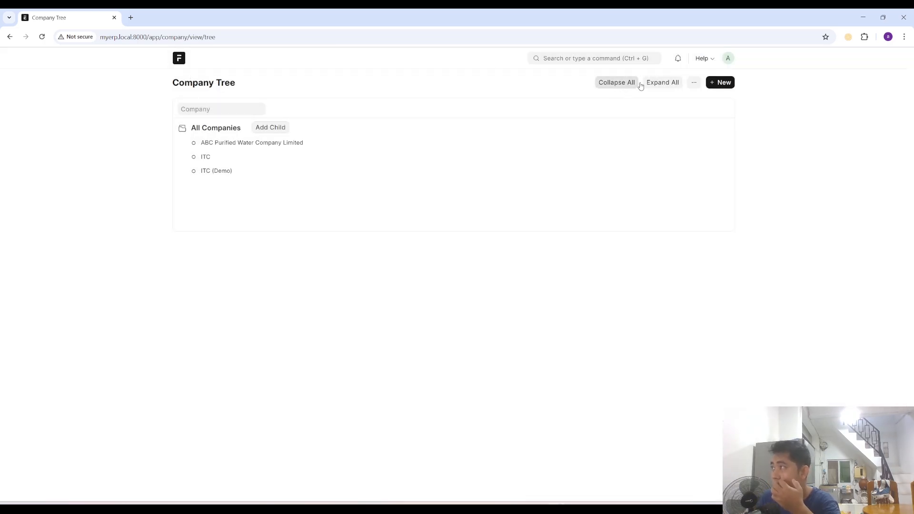
- Return to the Company list and start a new company named "JKL Distribution" with the abbreviation JD
left_click(566, 58)
left_click(561, 90)
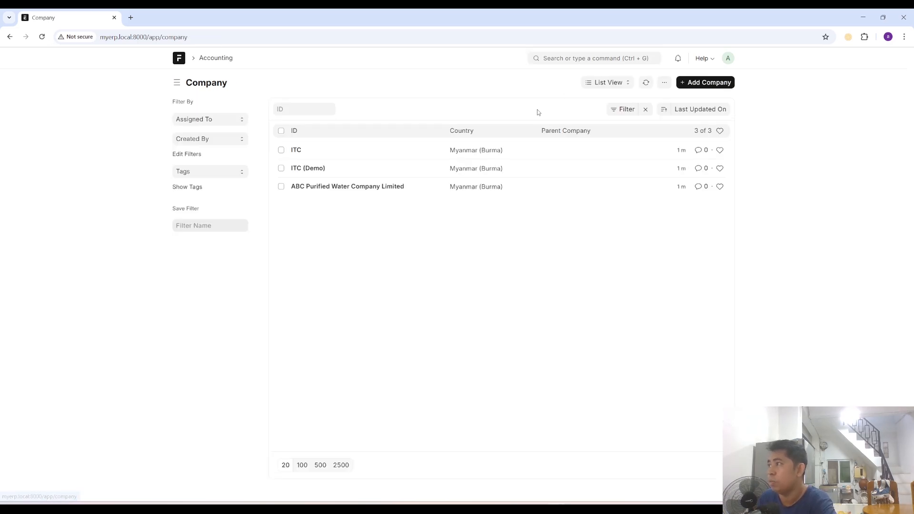
left_click(694, 84)
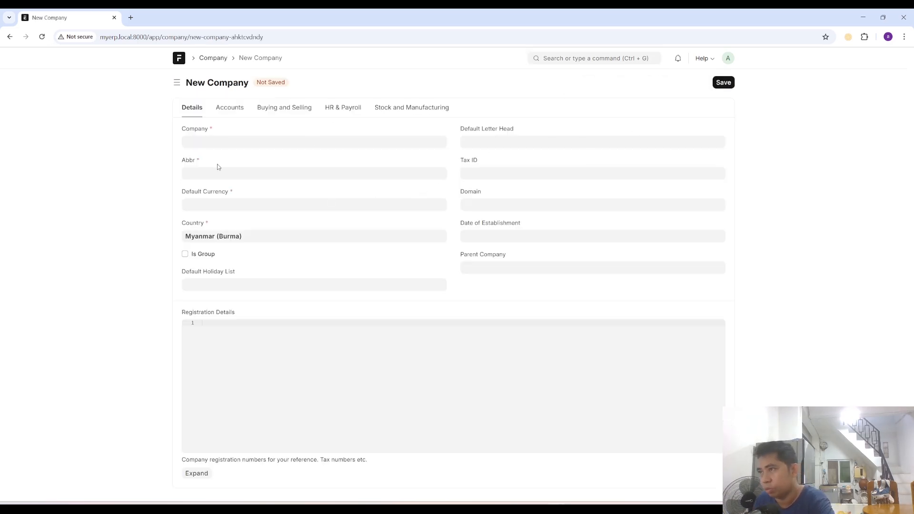
left_click(219, 143)
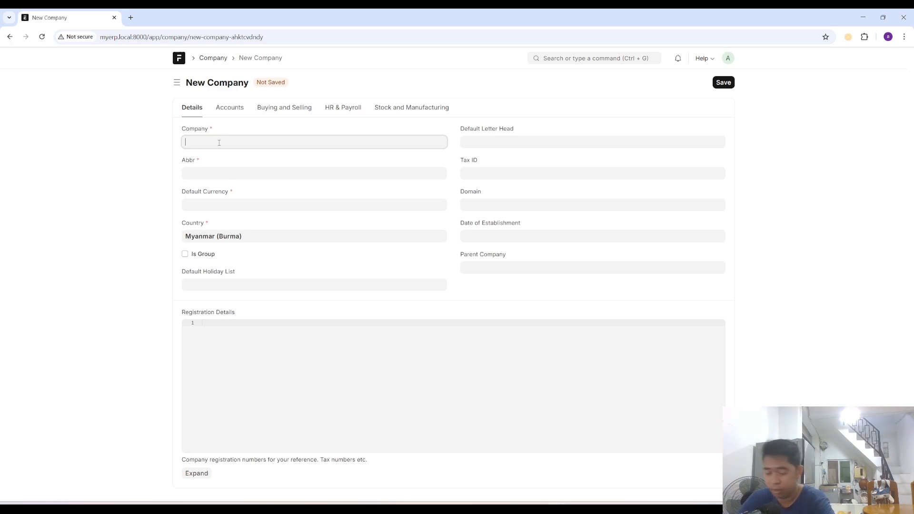
type("JKL ")
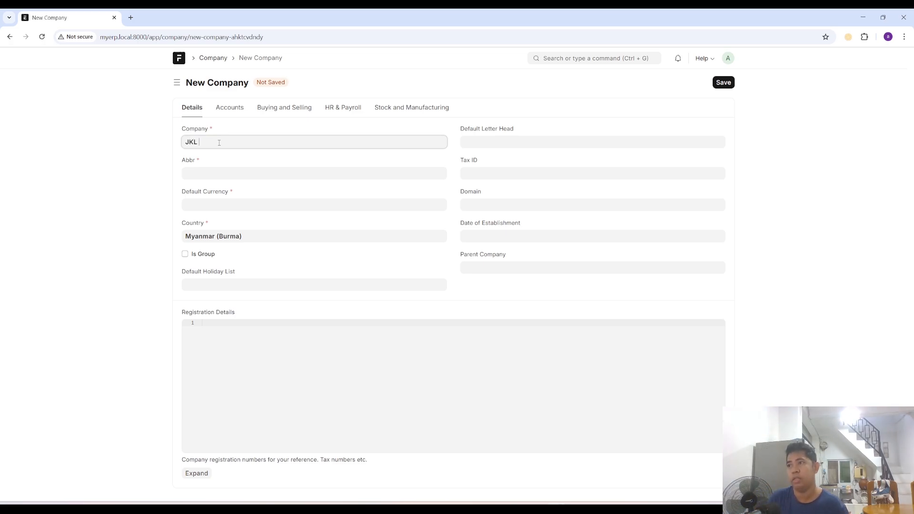
type("Distri")
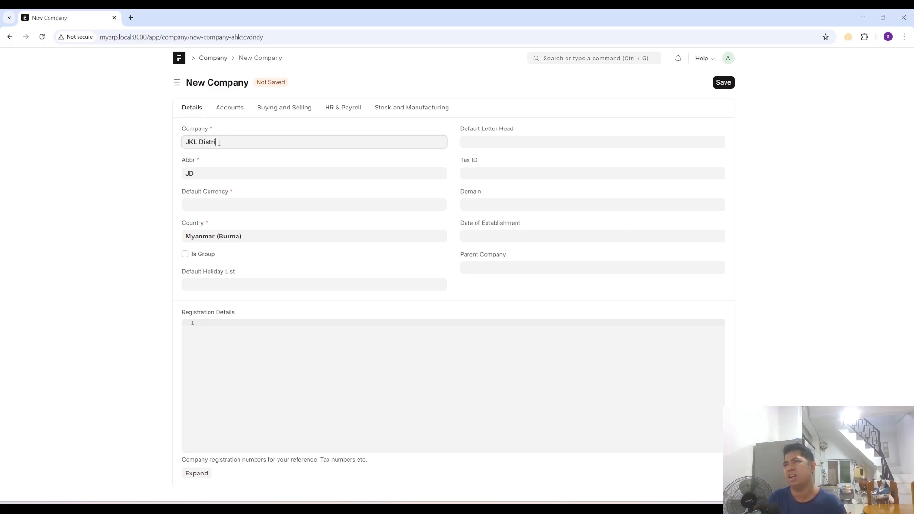
type("bution")
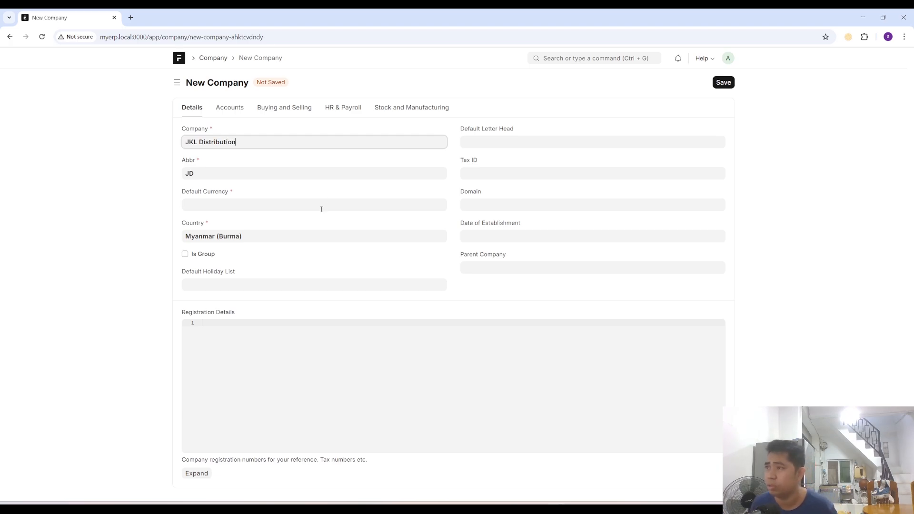
left_click(202, 169)
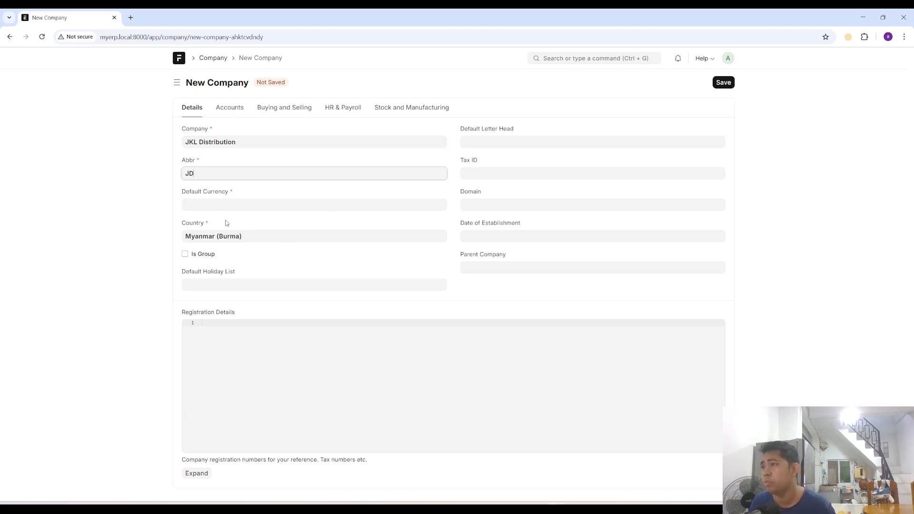
- Set the new company's default currency to MMK
left_click(218, 206)
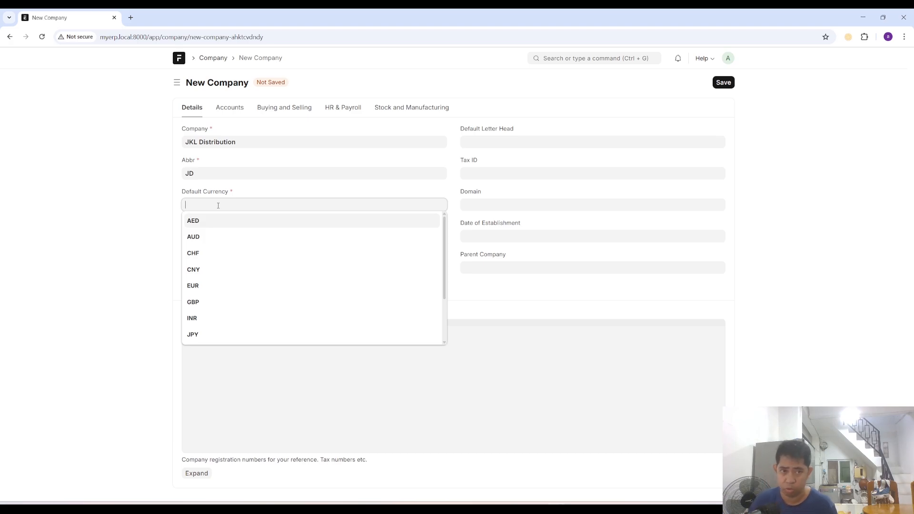
type("MMK")
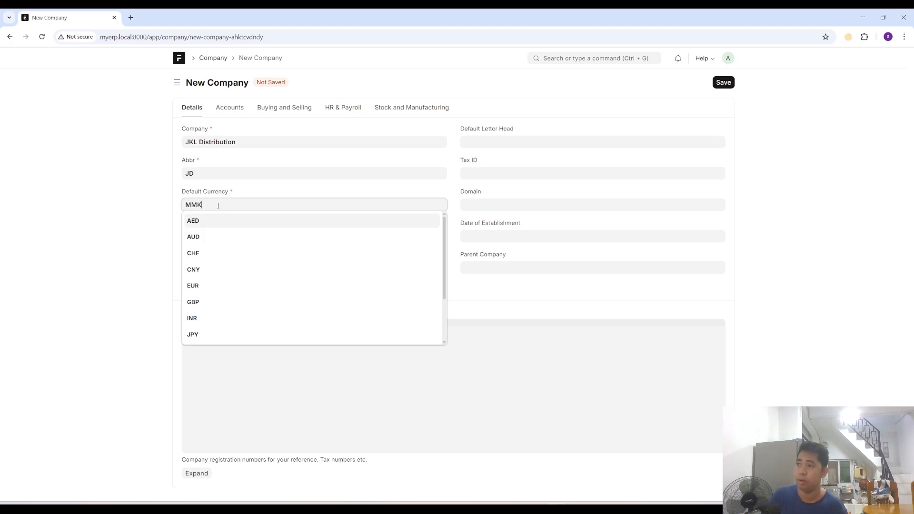
left_click(232, 223)
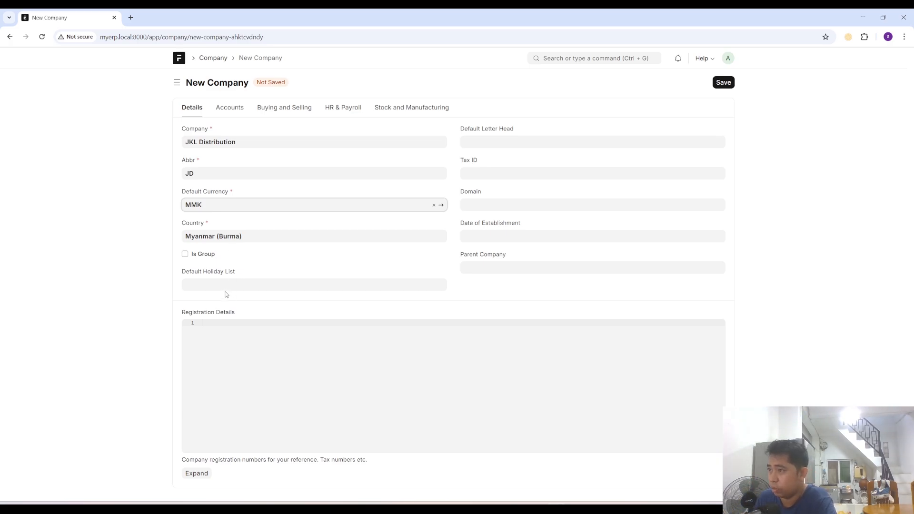
- Check the choices offered for the default holiday list and the date of establishment, leaving both empty
left_click(206, 283)
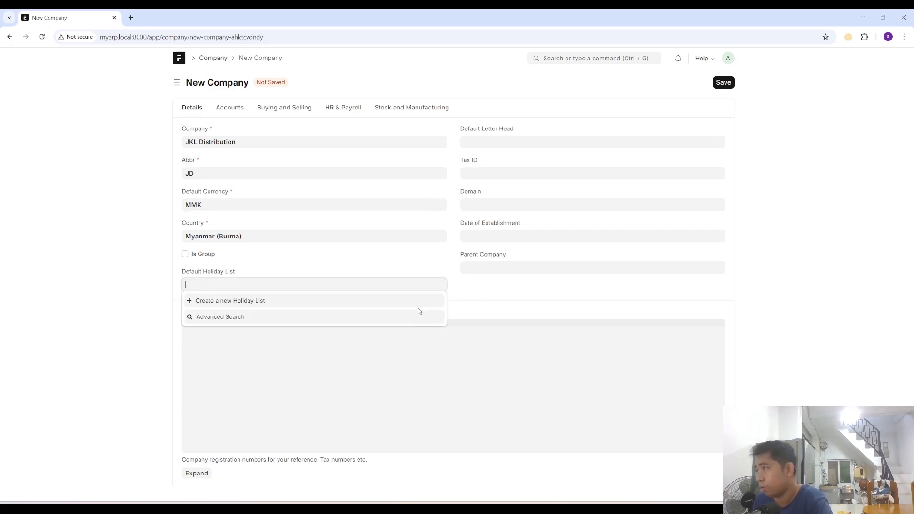
left_click(493, 306)
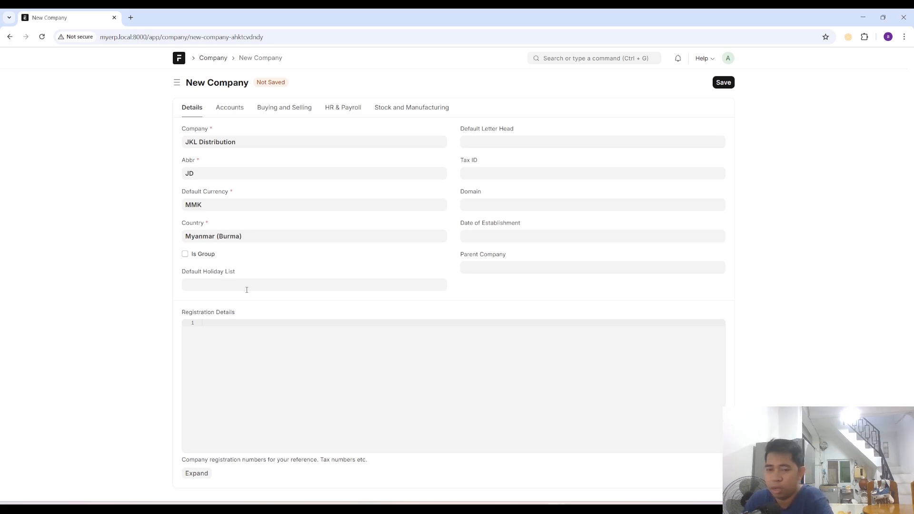
left_click(246, 286)
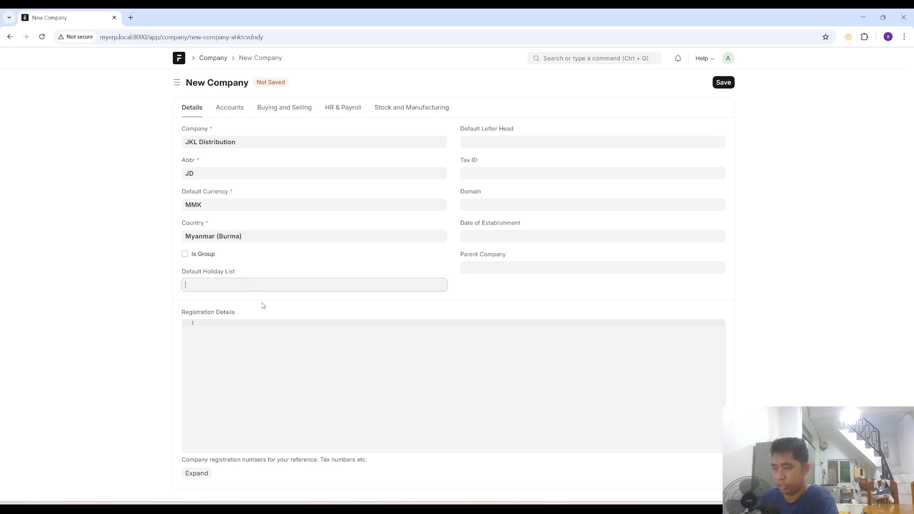
left_click(520, 304)
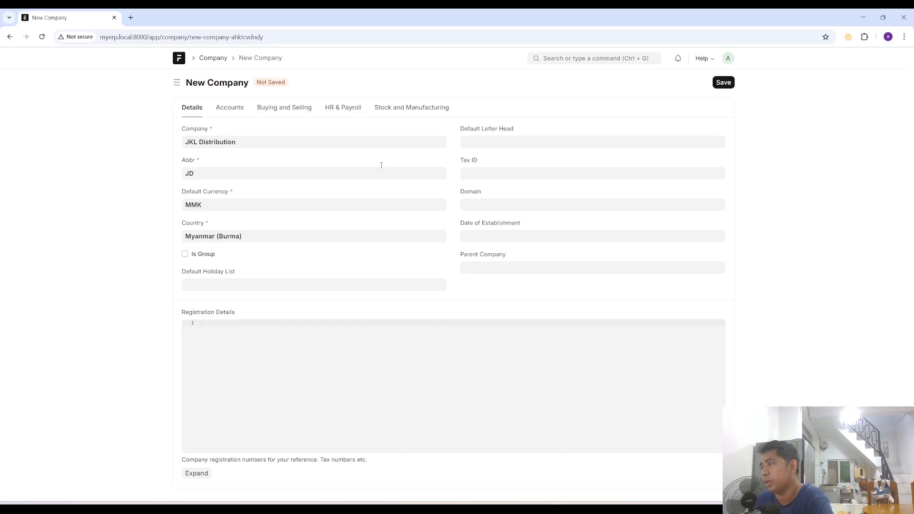
left_click(484, 238)
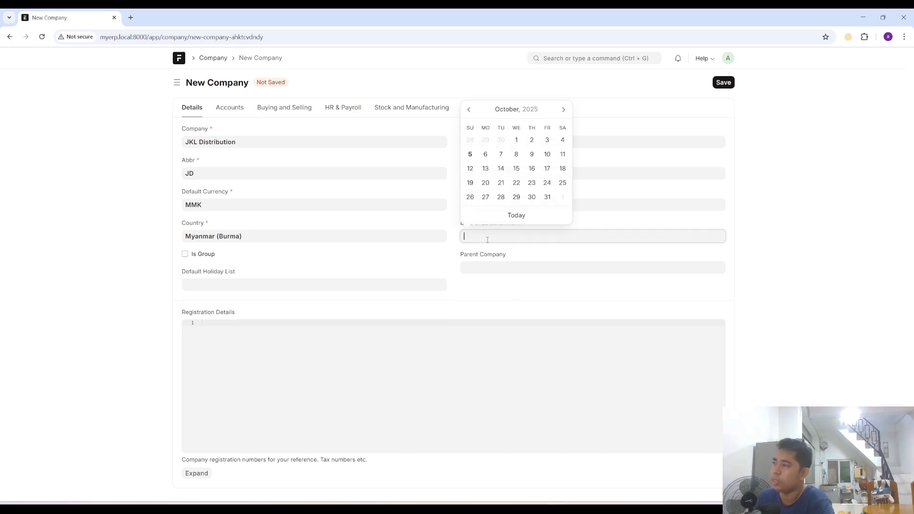
left_click(545, 311)
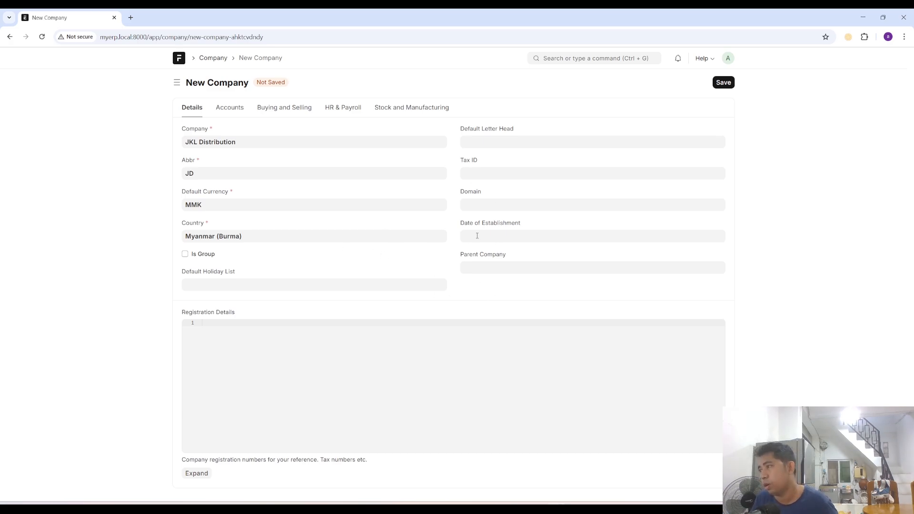
- Review the new company's account settings and the options for what to base its chart of accounts on
left_click(231, 108)
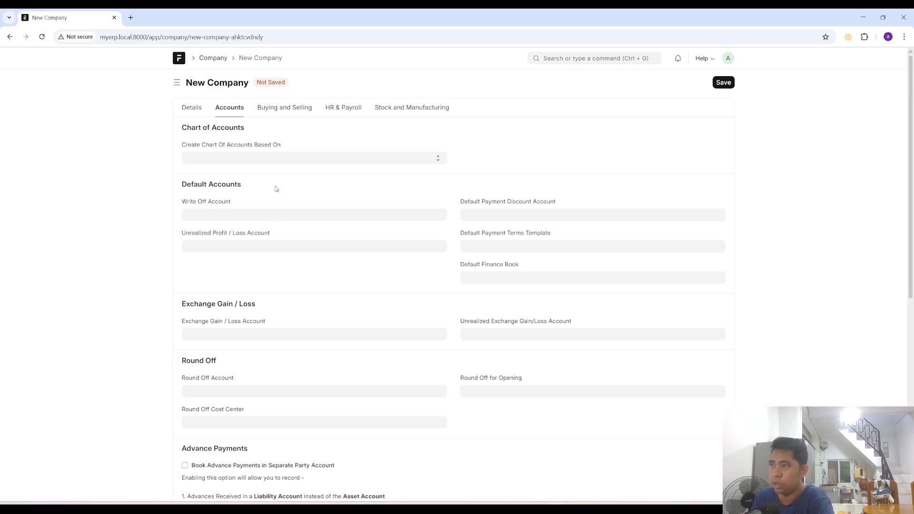
left_click(258, 161)
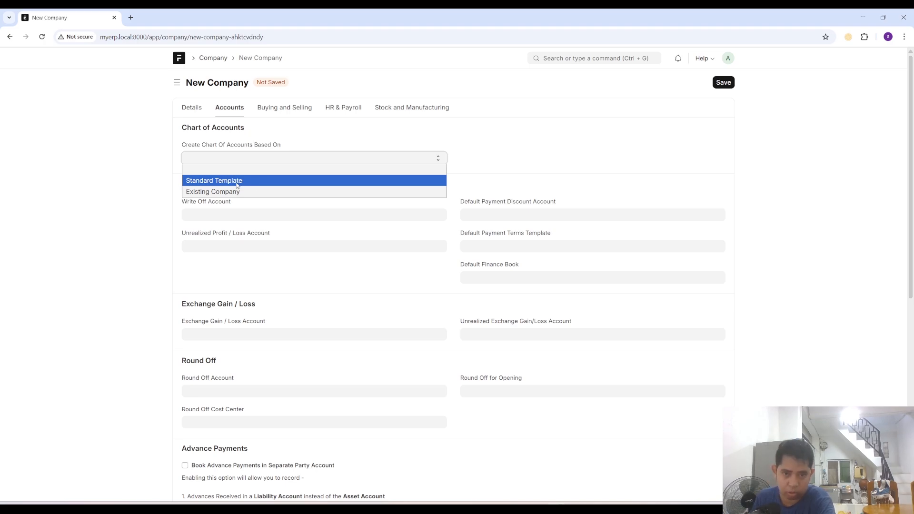
left_click(301, 126)
- Go back to the company details, save JKL Distribution and return to the Company list
left_click(190, 110)
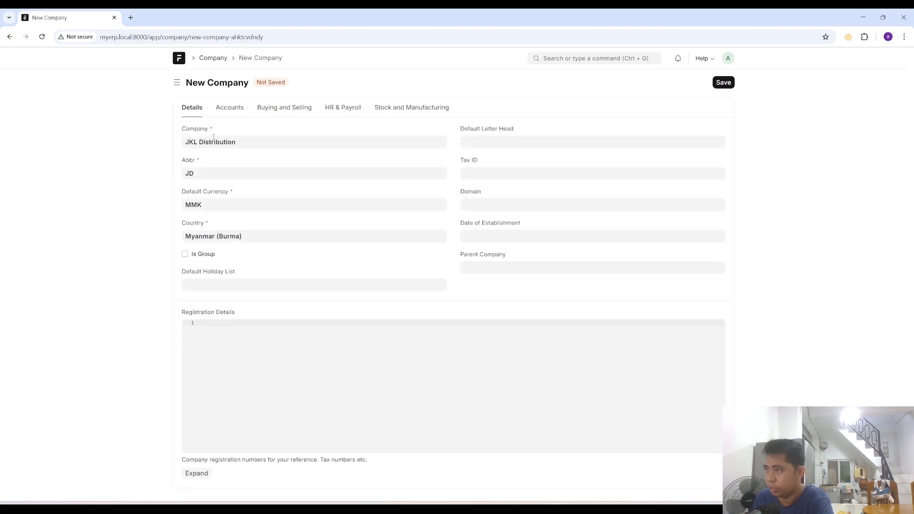
left_click(723, 83)
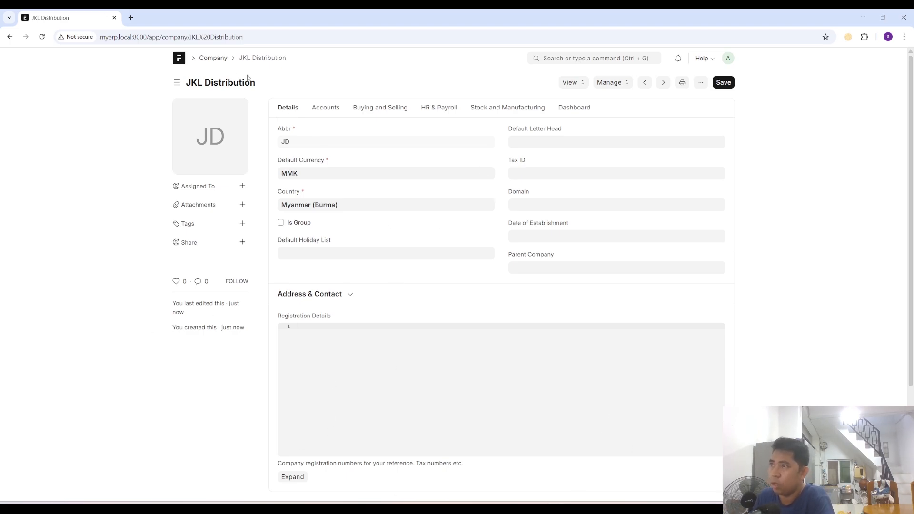
left_click(214, 58)
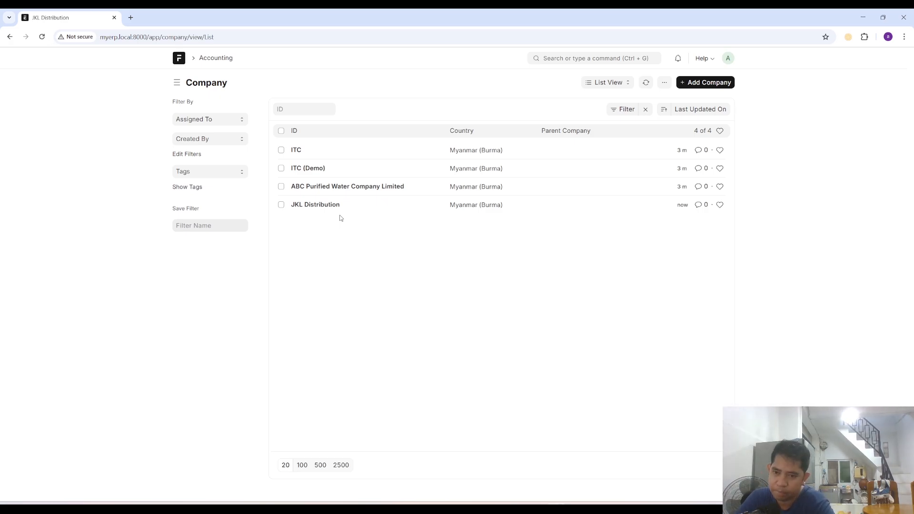
left_click(706, 83)
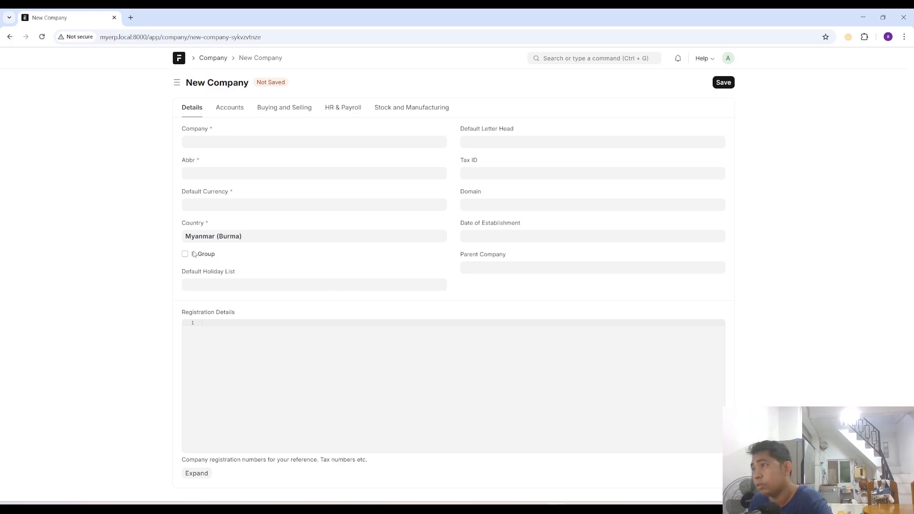
left_click(213, 58)
left_click(620, 83)
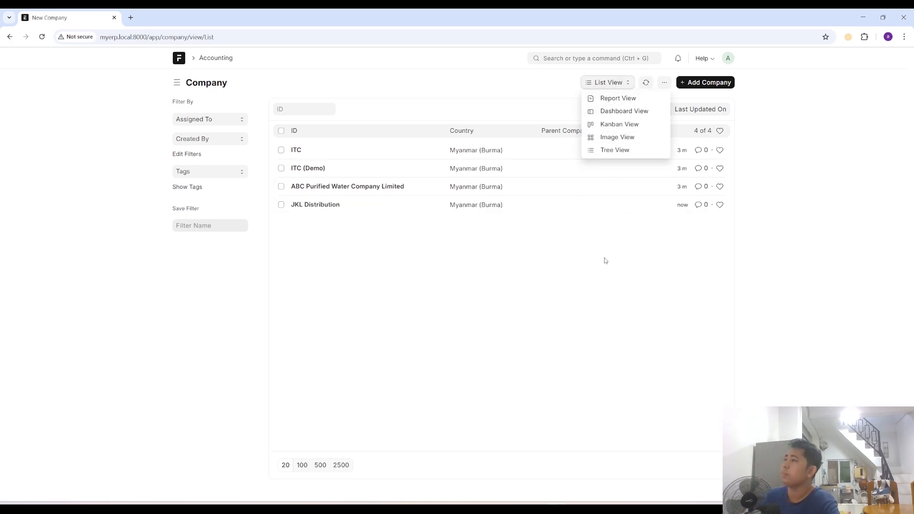
left_click(495, 118)
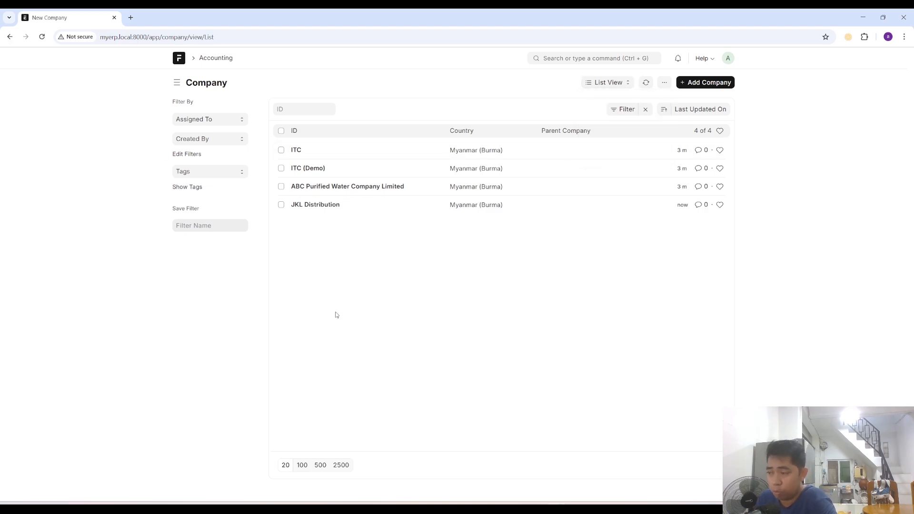
- Check the planned supplier names in the Notepad++ notes and open the Supplier list in ERPNext
left_click(566, 506)
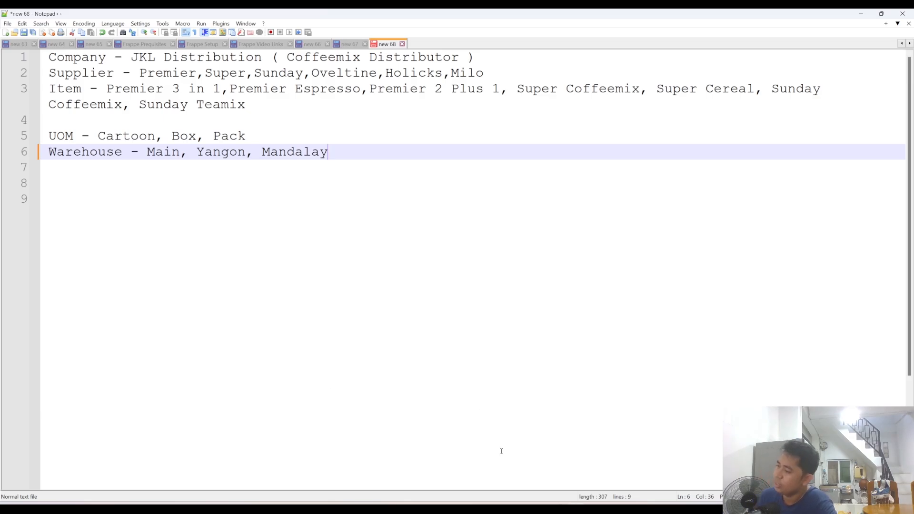
key("alt+Tab")
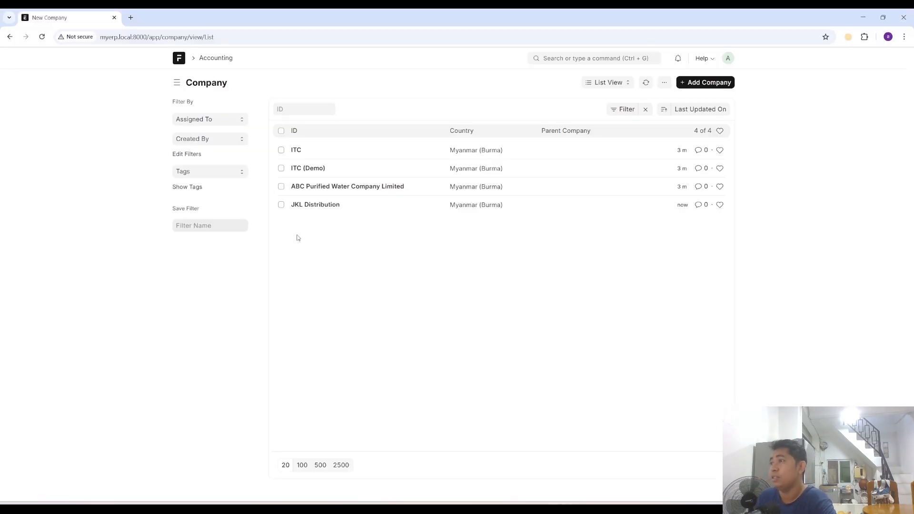
left_click(589, 58)
type("supplier")
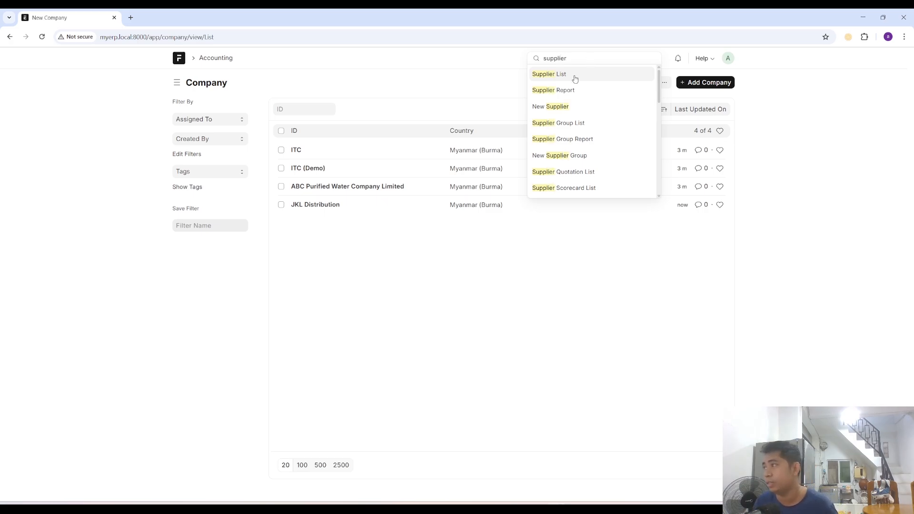
left_click(574, 75)
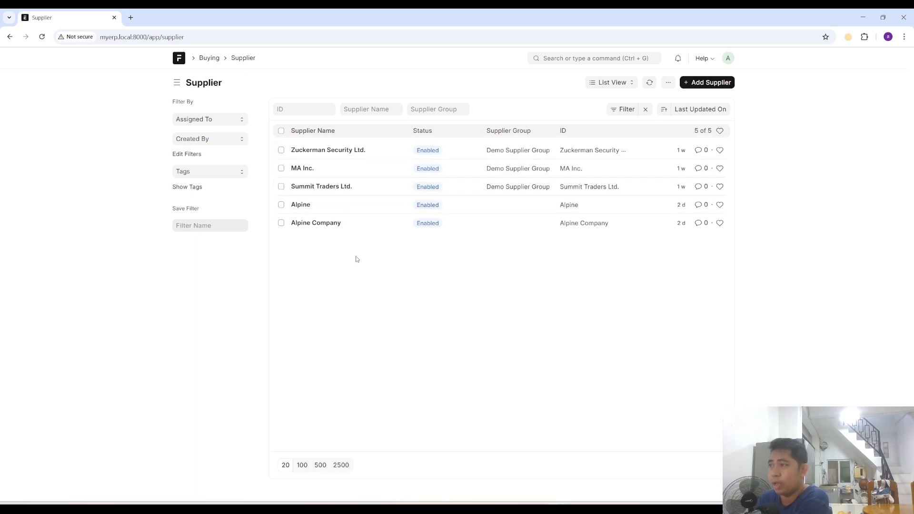
- Add and save a supplier named Premier with the supplier type Company, leaving its primary contact details empty
left_click(706, 82)
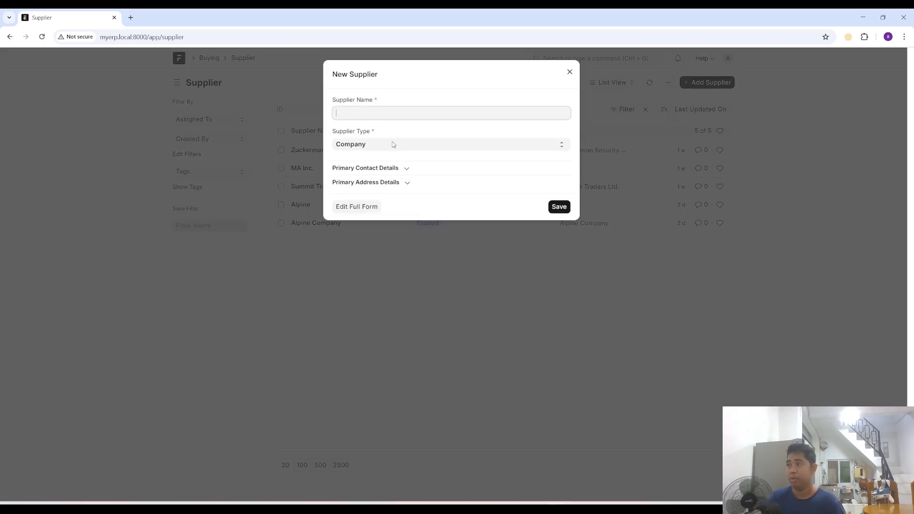
type("Premier")
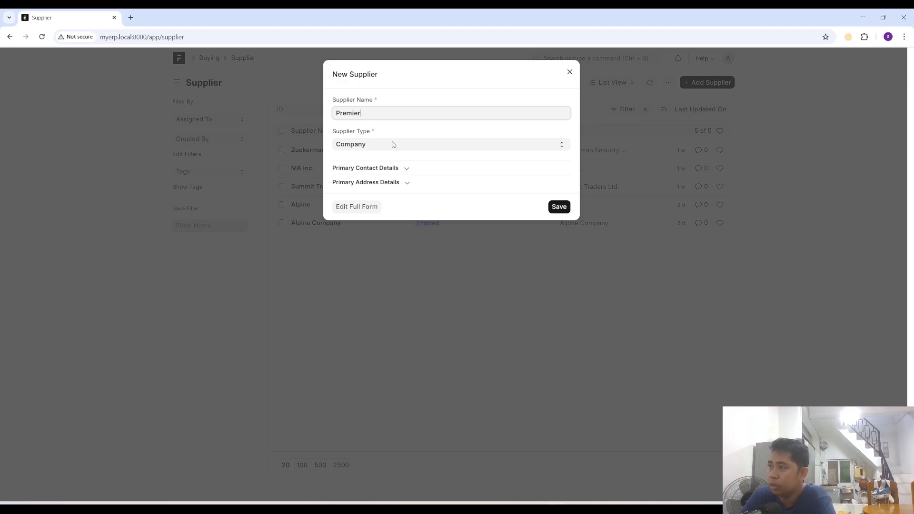
left_click(406, 169)
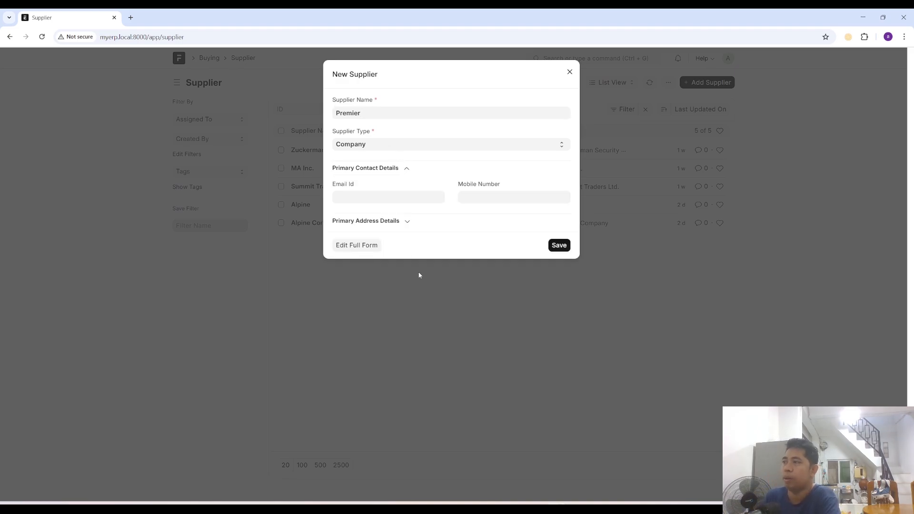
left_click(407, 168)
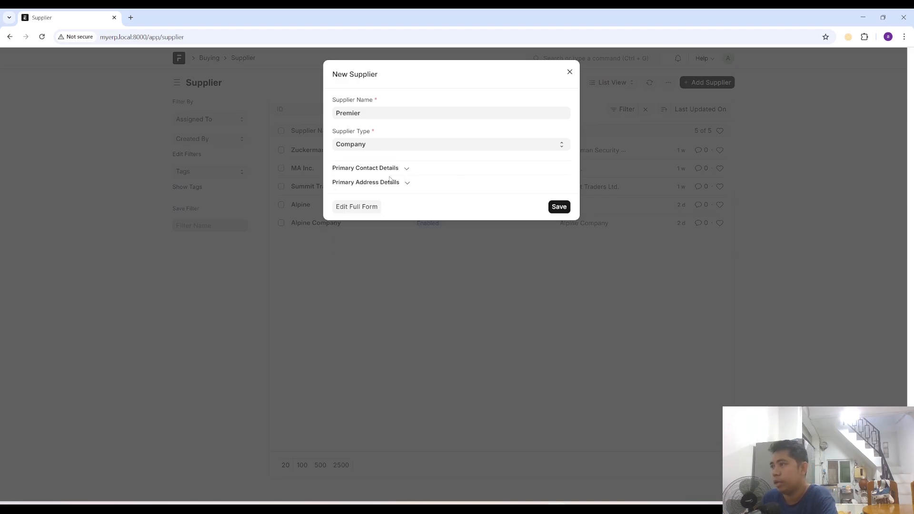
left_click(407, 169)
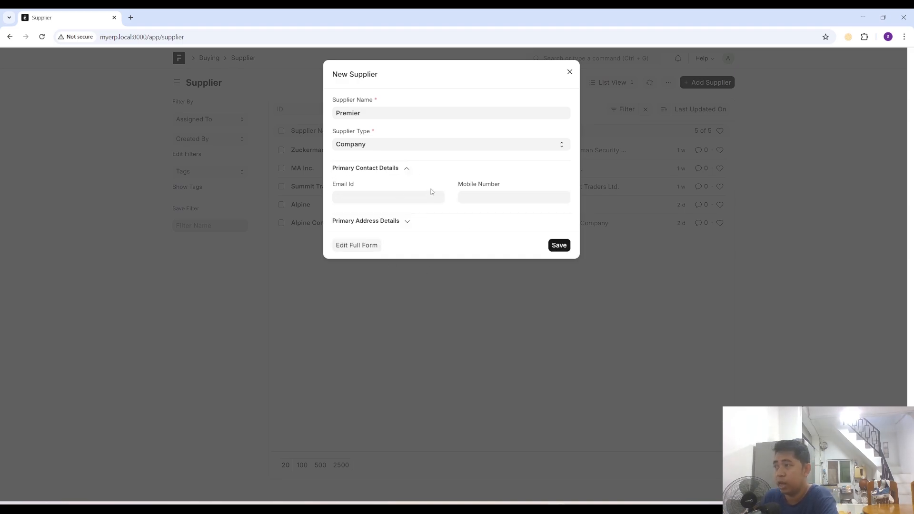
left_click(406, 169)
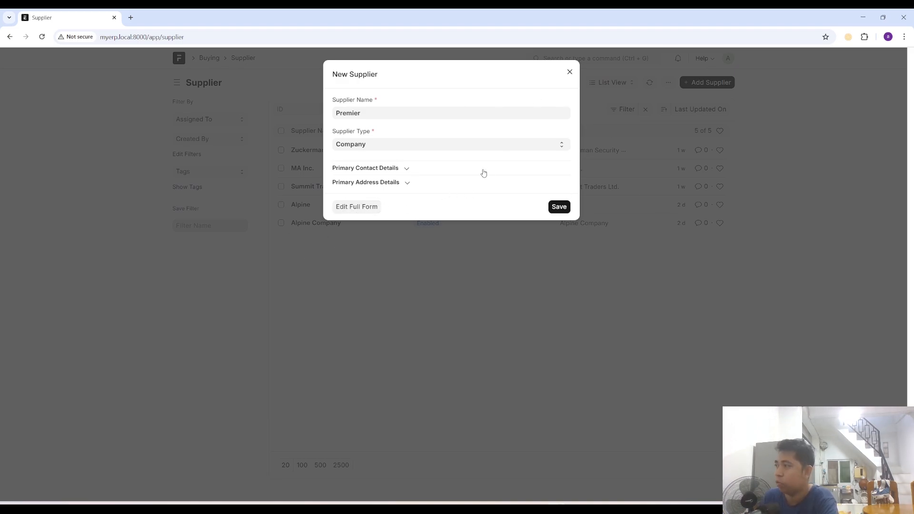
left_click(558, 207)
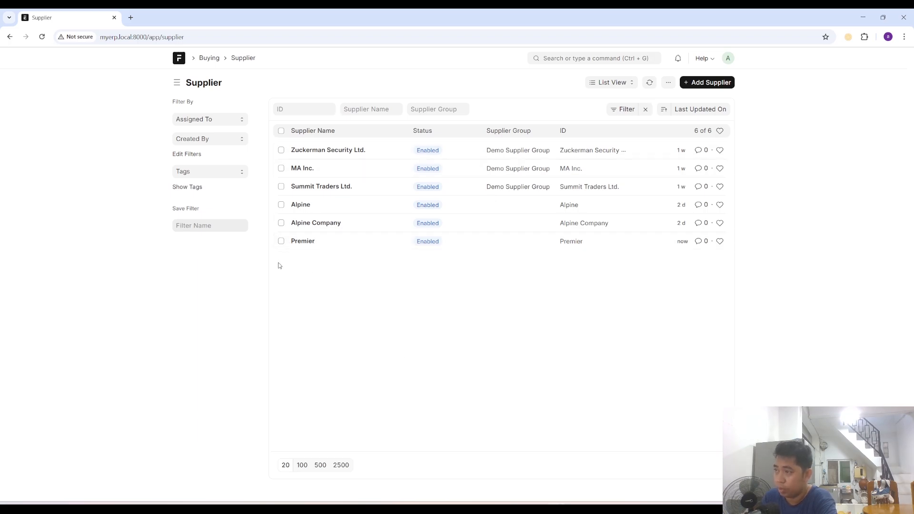
- Open the Premier supplier record and check the choices offered for its supplier group, leaving the group empty
left_click(303, 241)
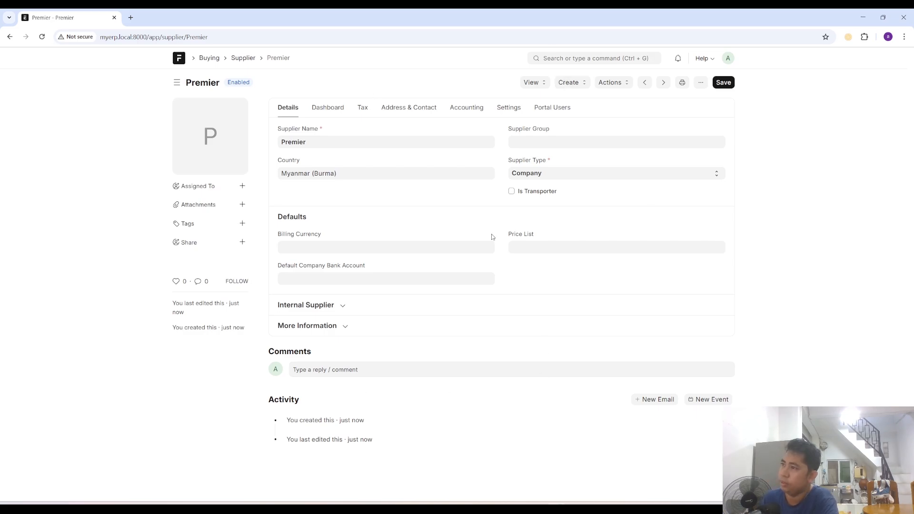
left_click(243, 58)
left_click(300, 239)
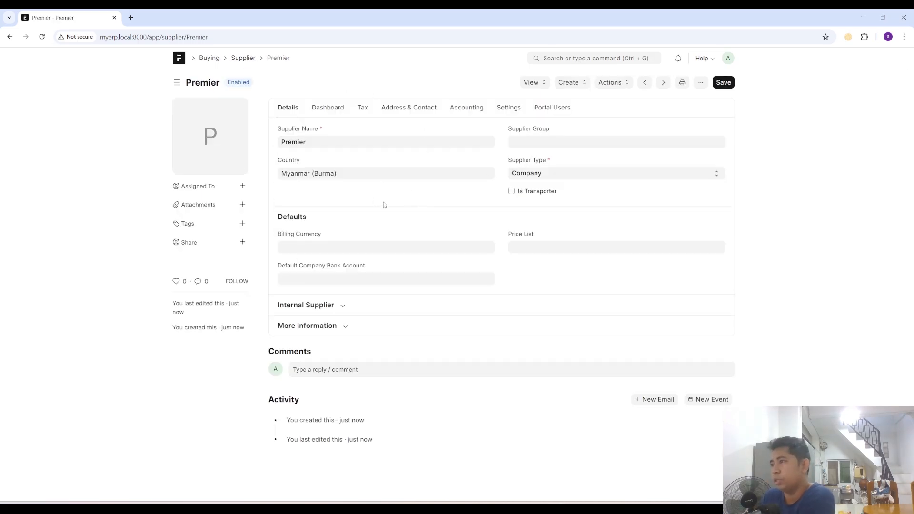
left_click(531, 146)
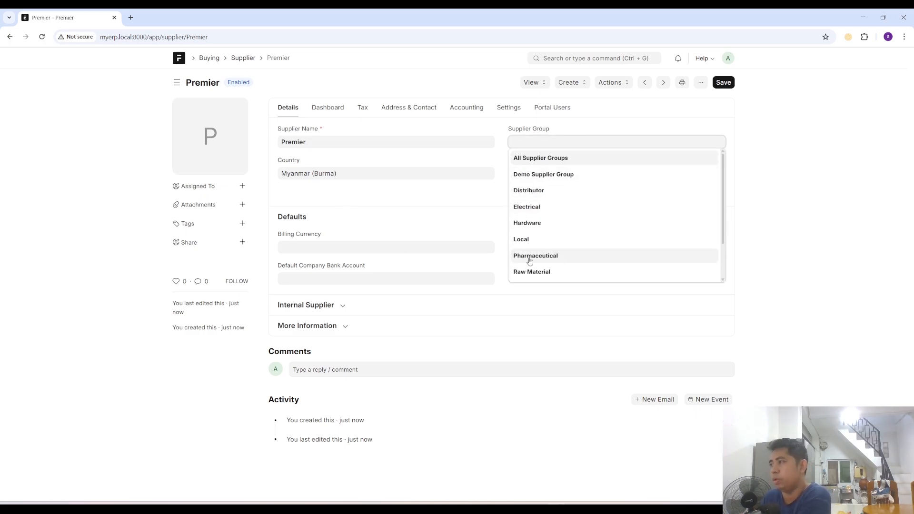
scroll(584, 204, "down", 1)
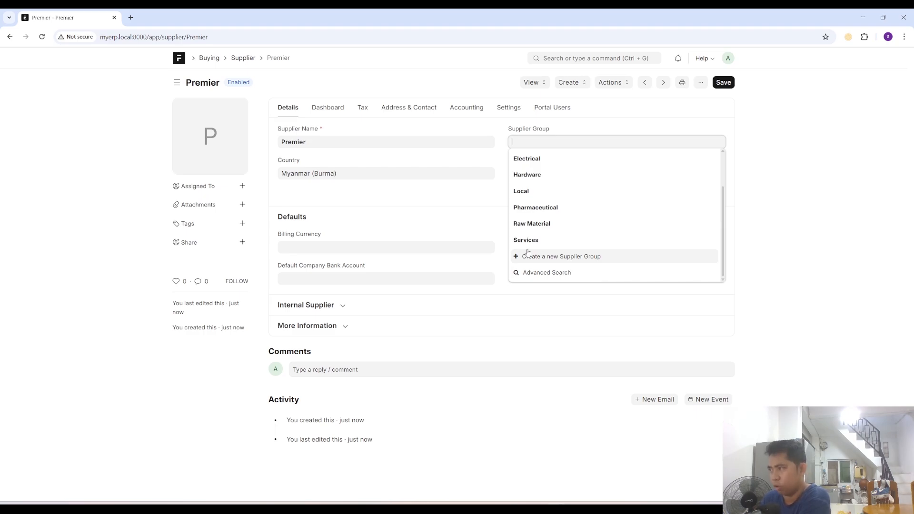
left_click(480, 212)
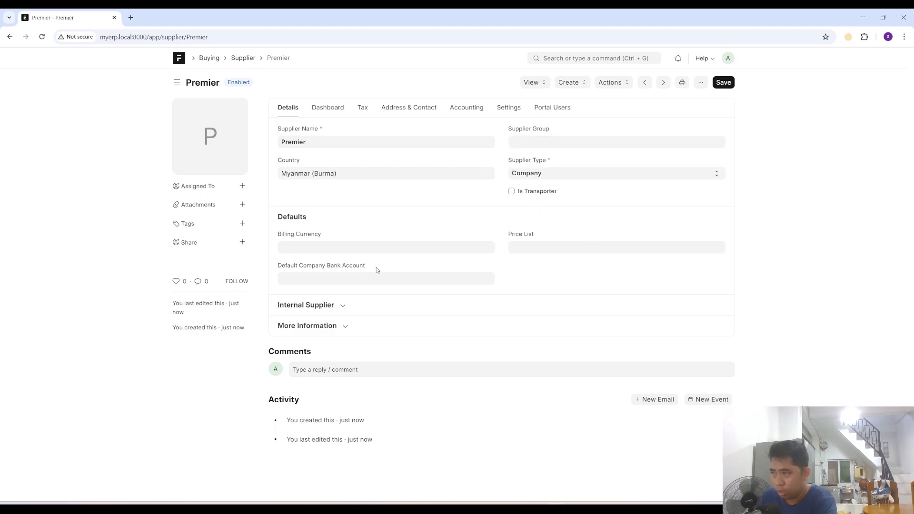
- Set Premier's billing currency to MMK and leave the default company bank account empty
left_click(335, 250)
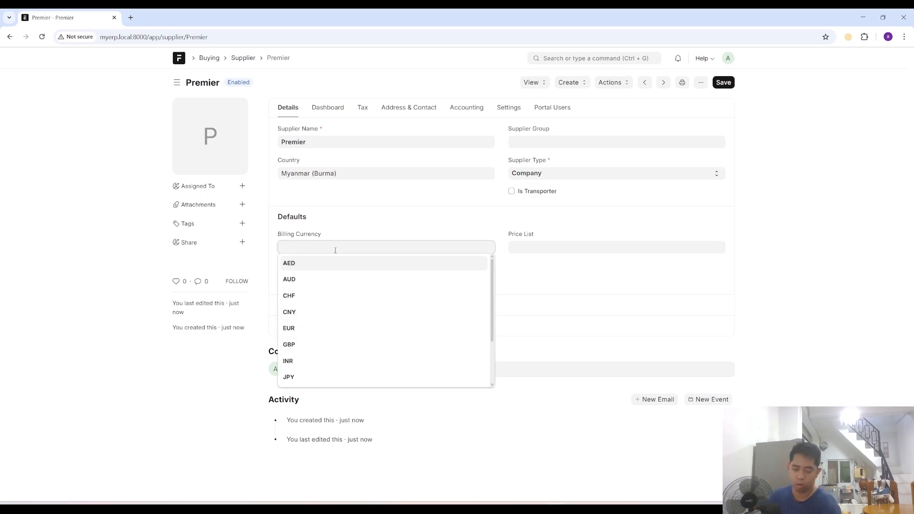
type("MMK")
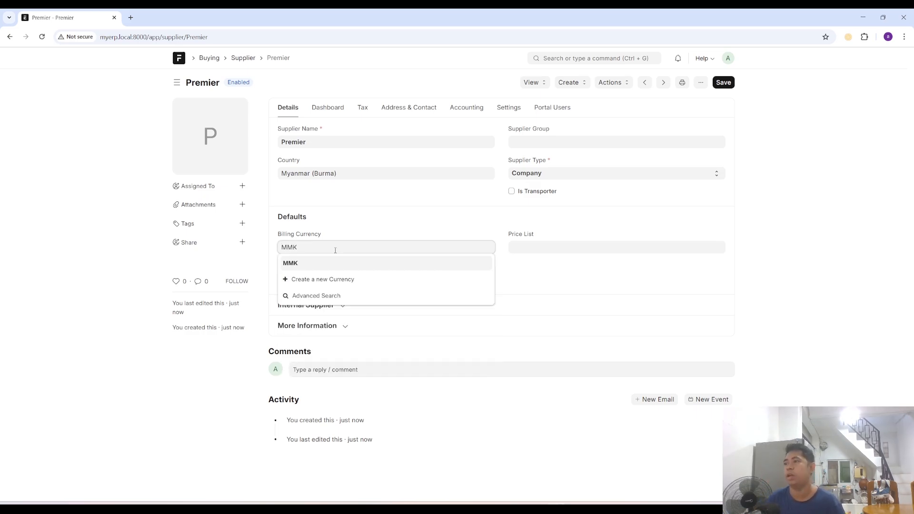
left_click(395, 265)
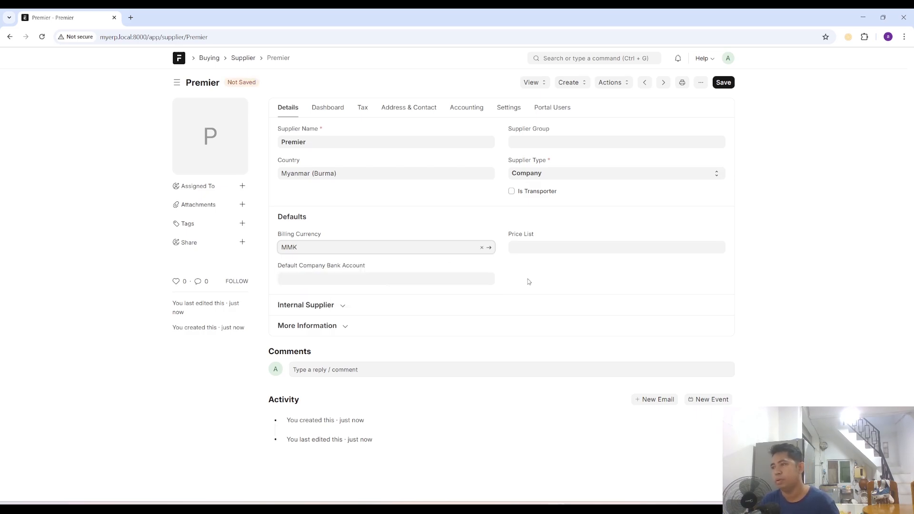
left_click(305, 280)
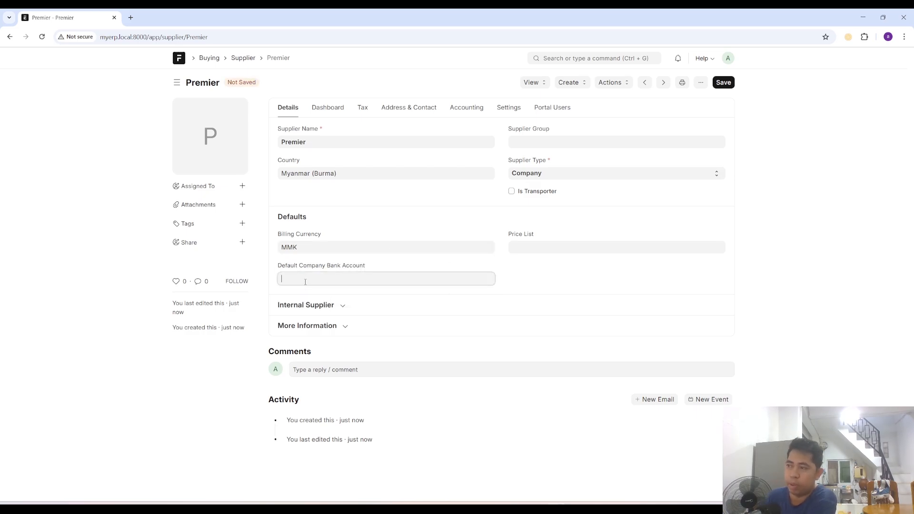
left_click(571, 288)
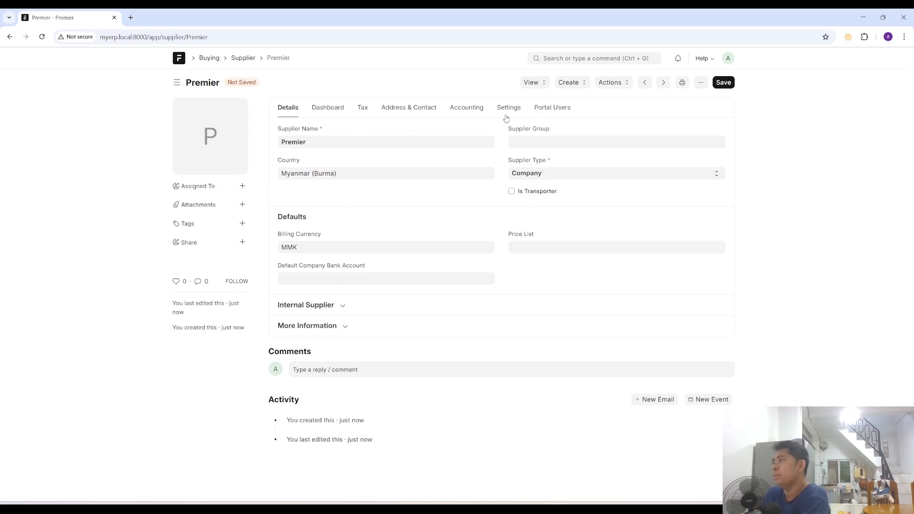
- Review Premier's address, contact and accounting settings without filling them in, and save the supplier record
left_click(408, 108)
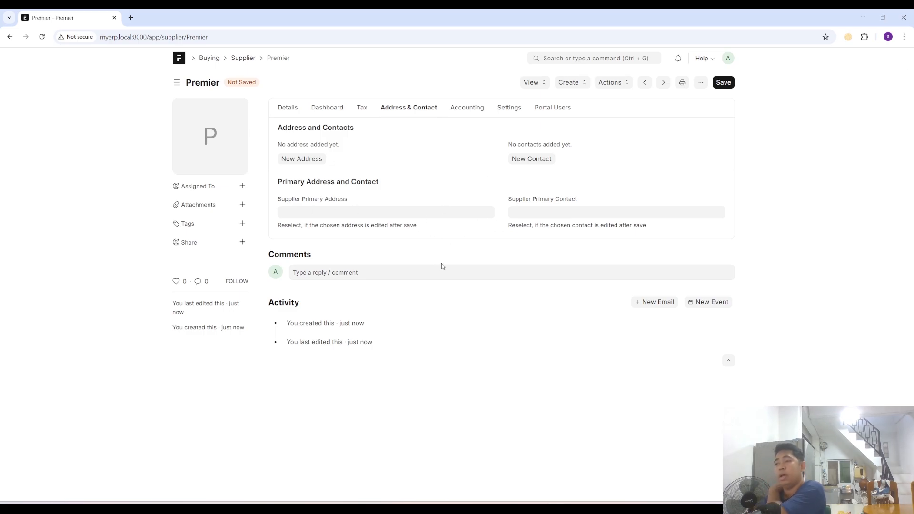
left_click(299, 214)
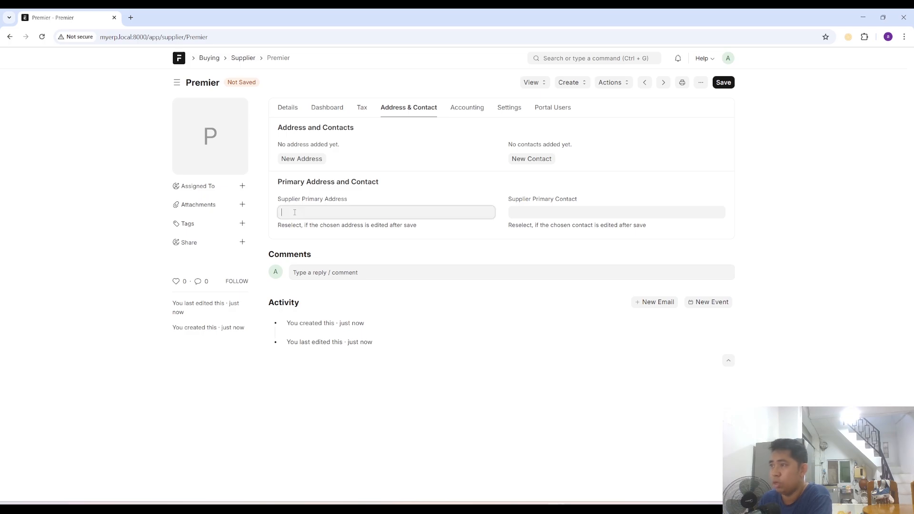
left_click(538, 212)
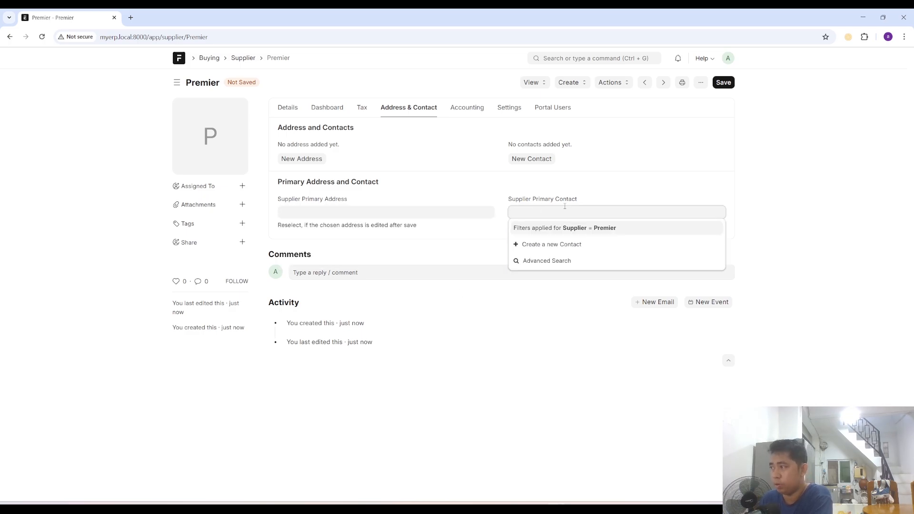
left_click(587, 192)
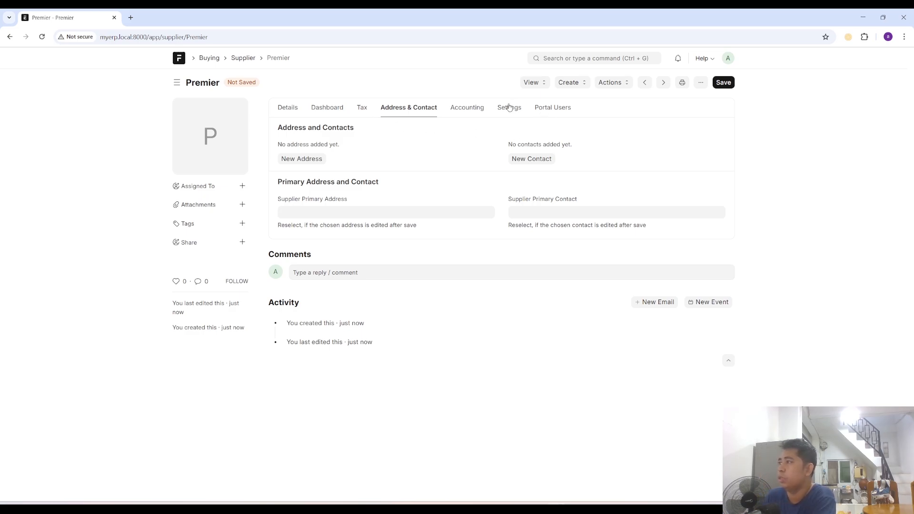
left_click(548, 109)
left_click(467, 107)
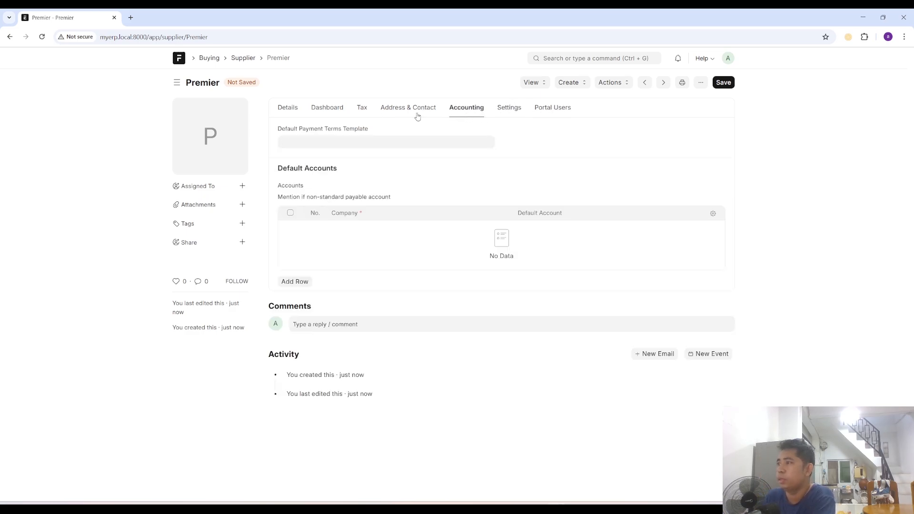
left_click(282, 110)
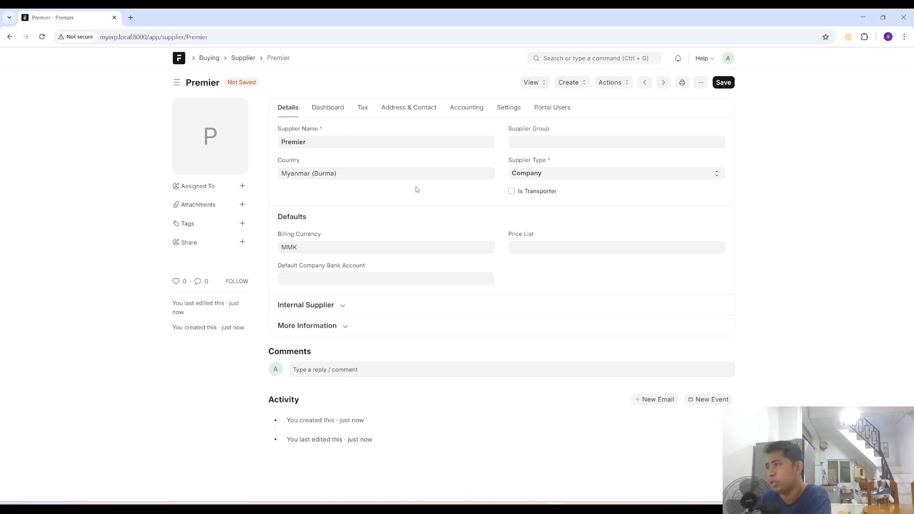
left_click(725, 83)
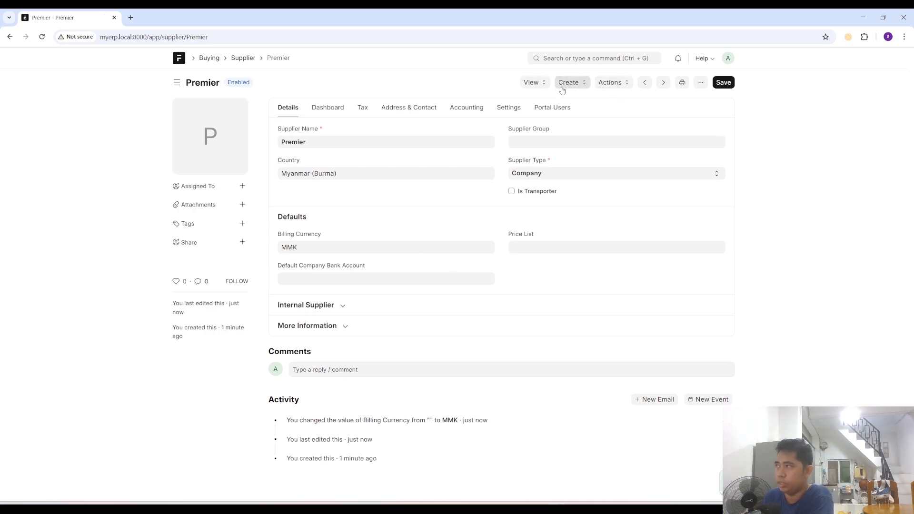
- Examine the ledger and payable views, the related records that can be created and the actions offered for the Premier supplier
left_click(532, 82)
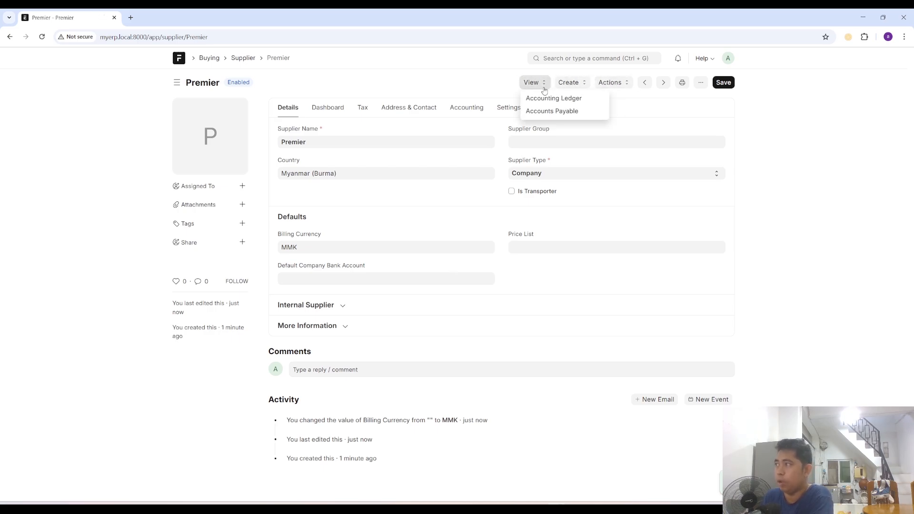
left_click(475, 81)
left_click(569, 83)
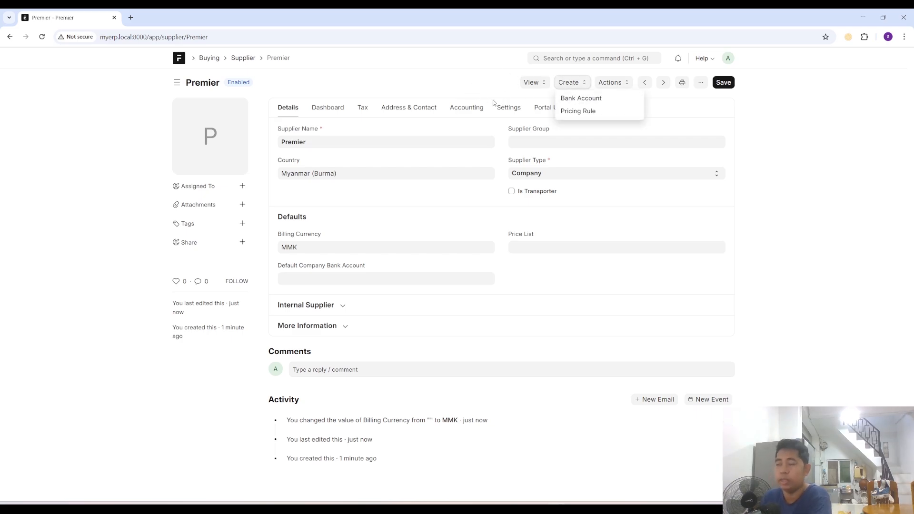
left_click(619, 83)
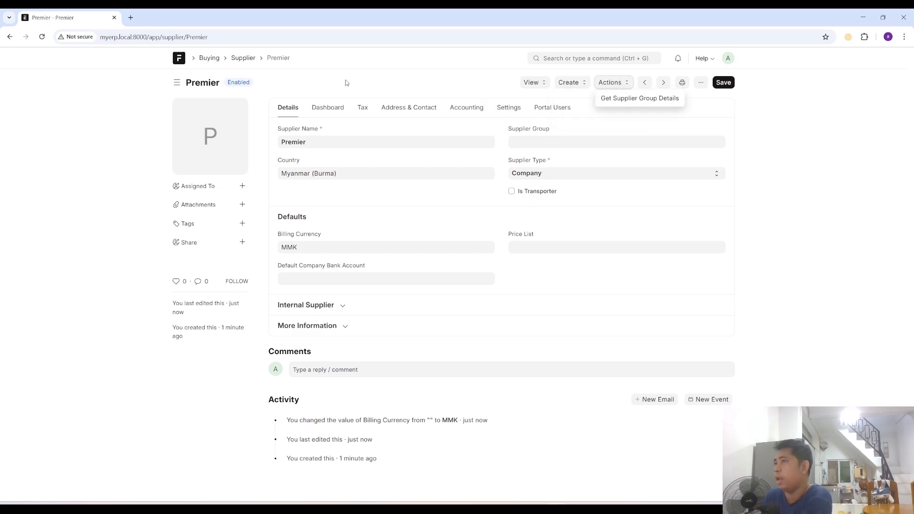
left_click(382, 81)
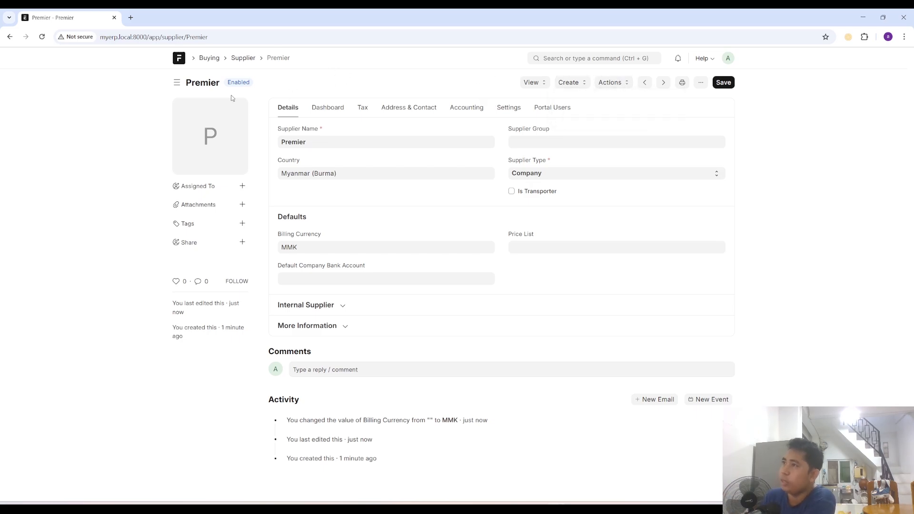
- Add a new supplier named Super from the supplier list, keeping the supplier type Company
left_click(244, 61)
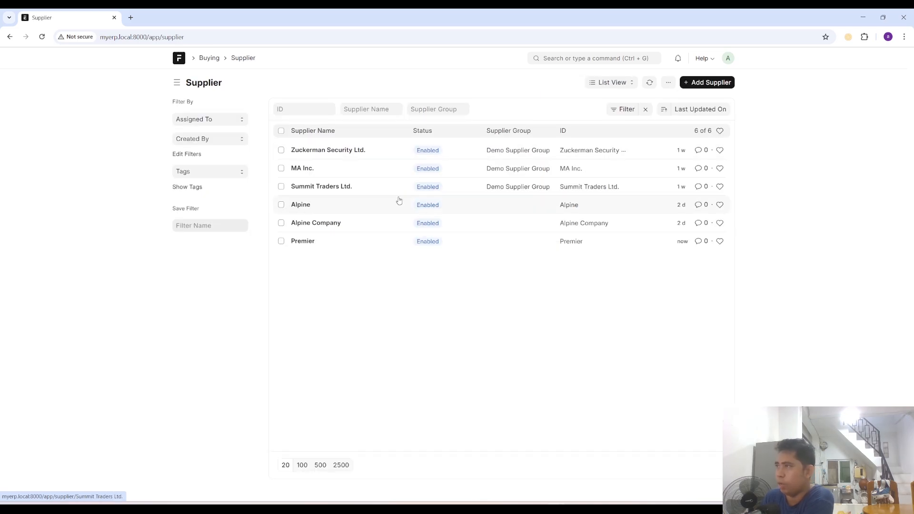
left_click(708, 82)
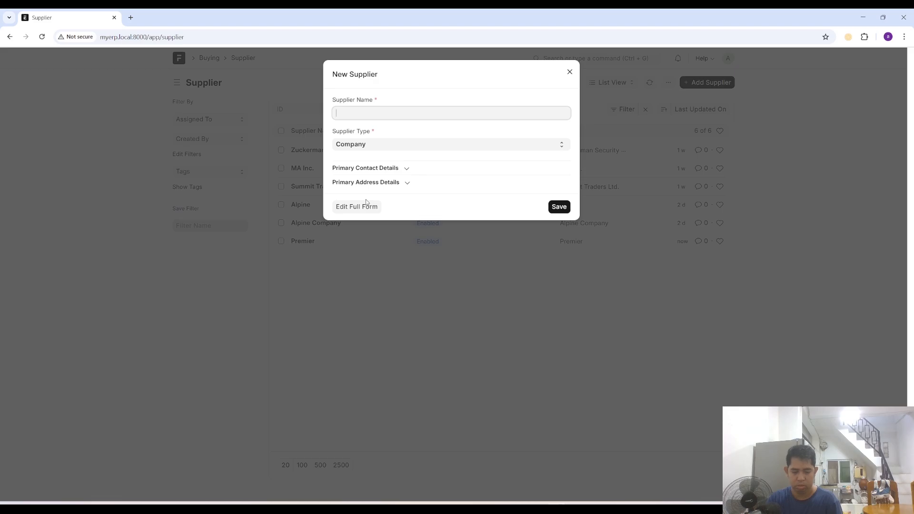
type("Super")
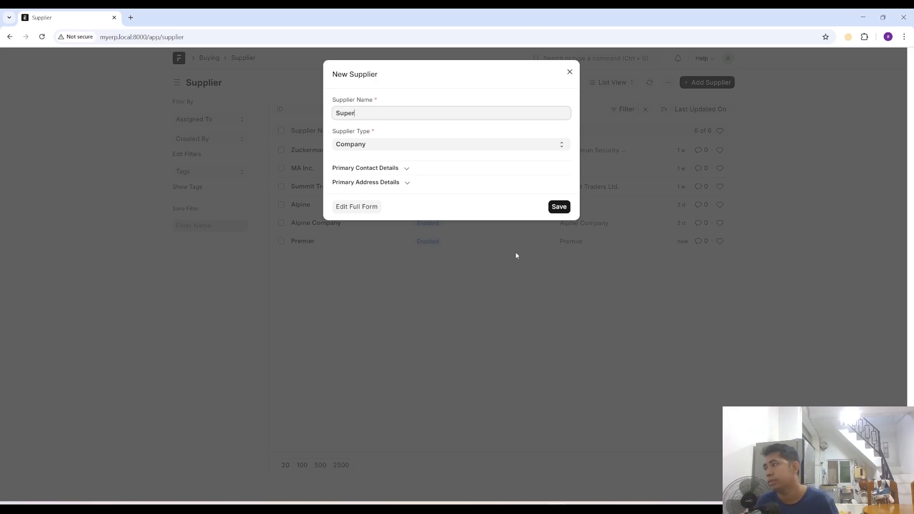
left_click(563, 208)
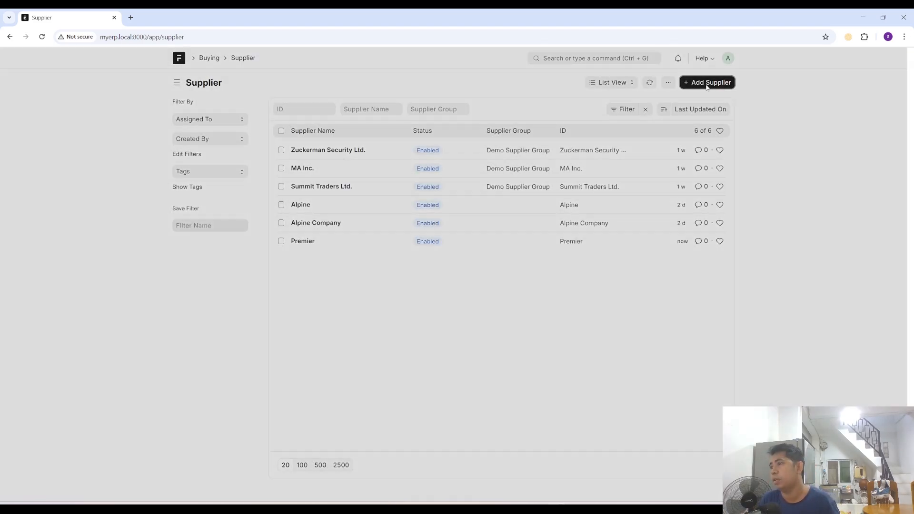
- Add another supplier named Sunday with the supplier type Company
left_click(707, 83)
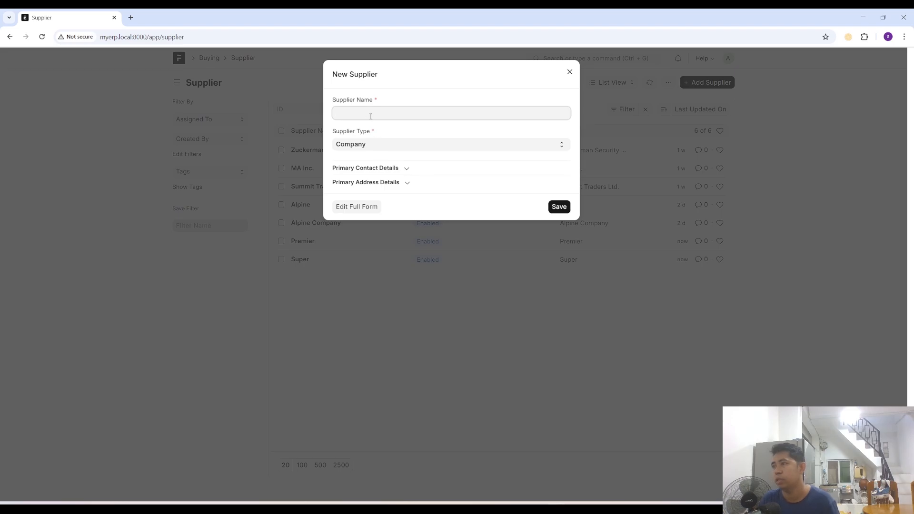
type("Sunda")
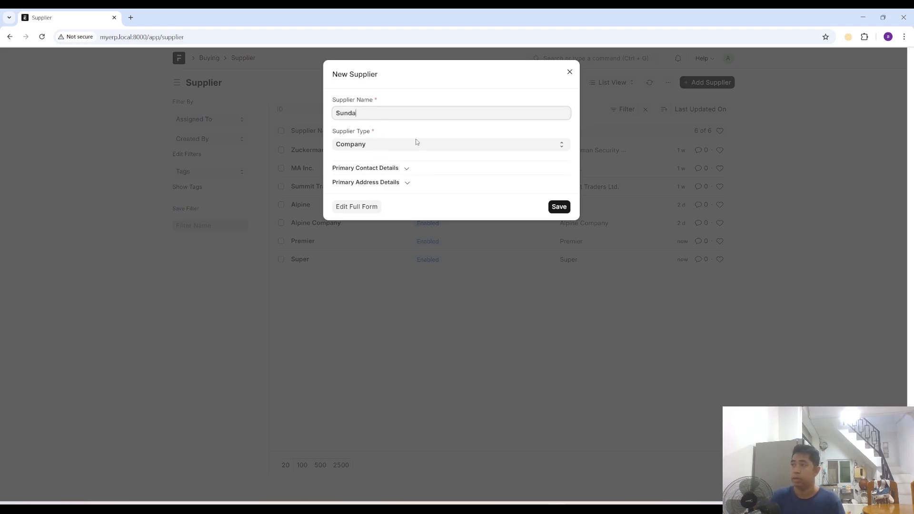
type("y")
left_click(558, 207)
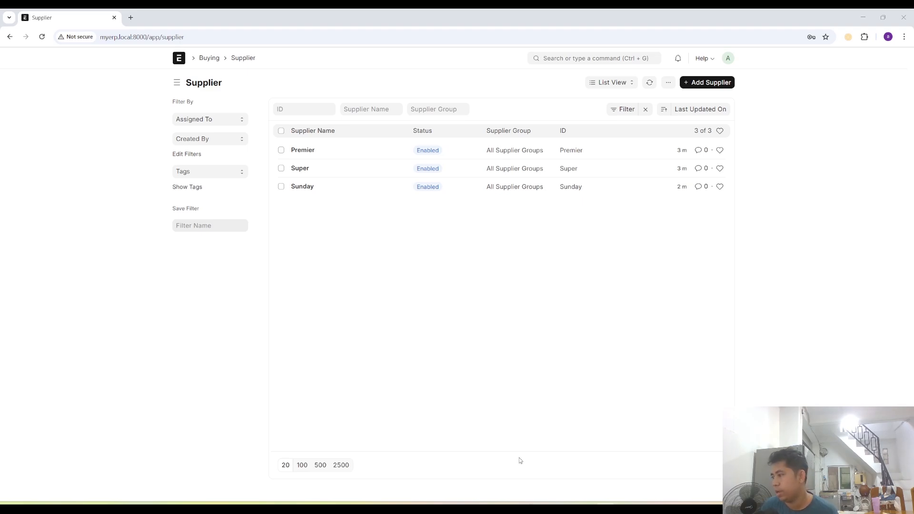
- Check the planned items in the Notepad++ notes, return to ERPNext and open the full form for a new item from the item list
key("alt+Tab")
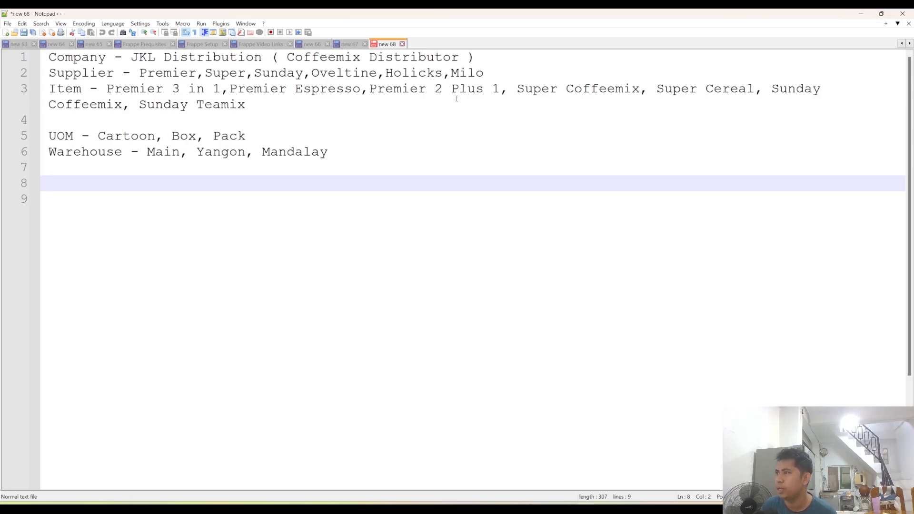
left_click(860, 14)
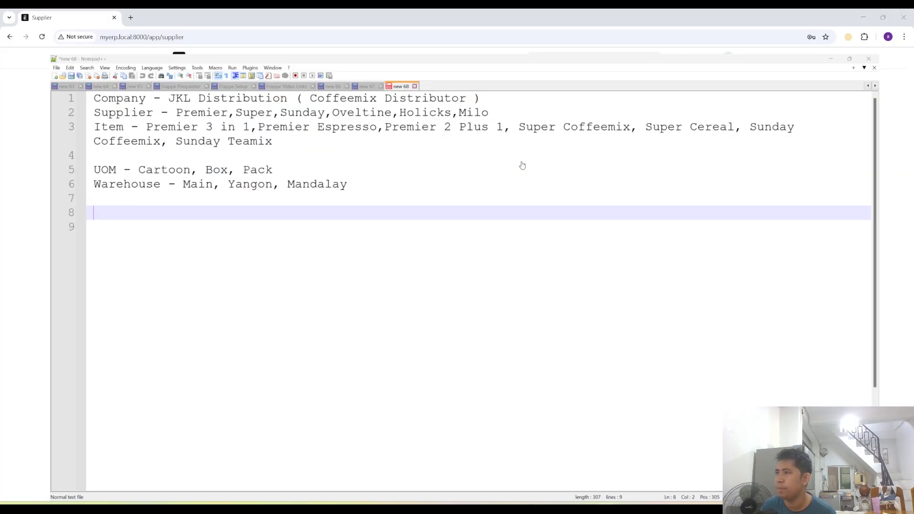
left_click(587, 57)
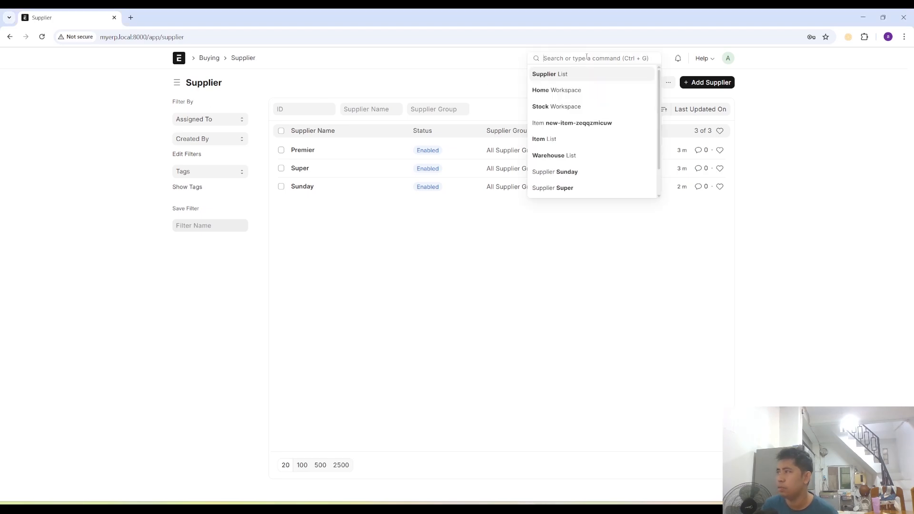
type("item")
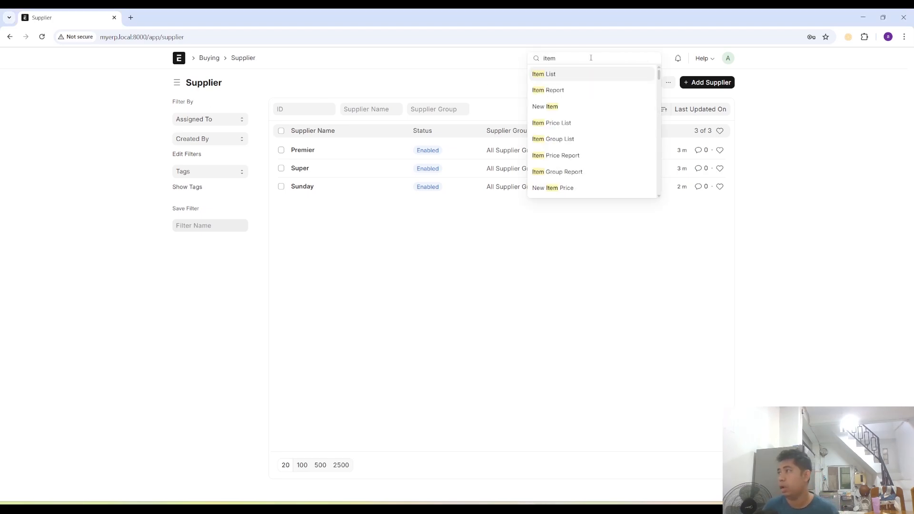
left_click(567, 76)
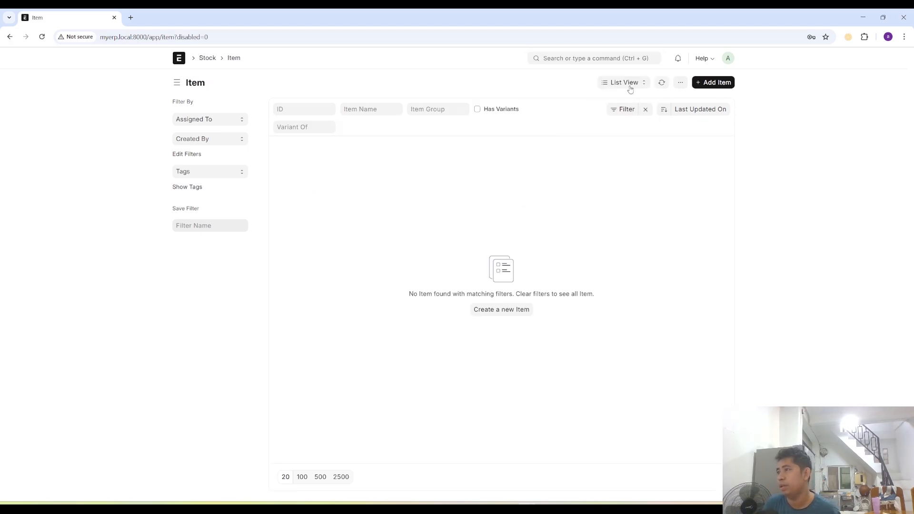
left_click(714, 81)
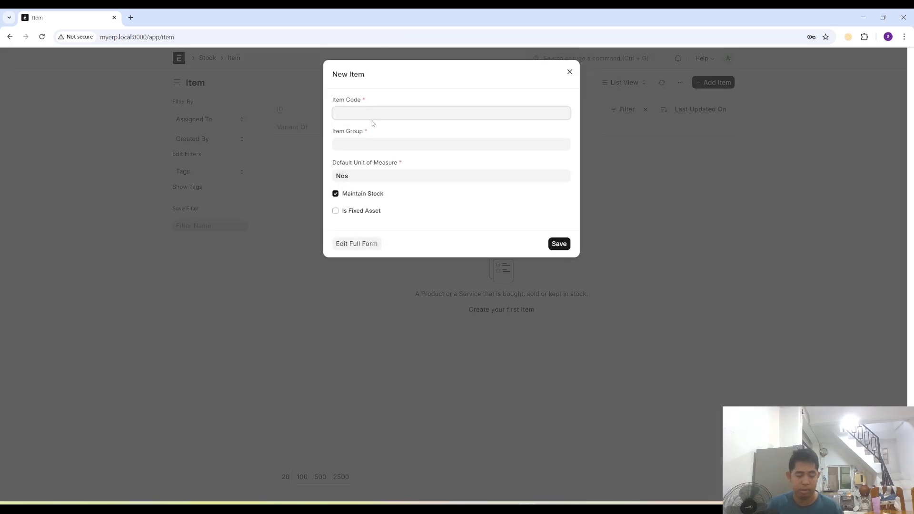
left_click(357, 244)
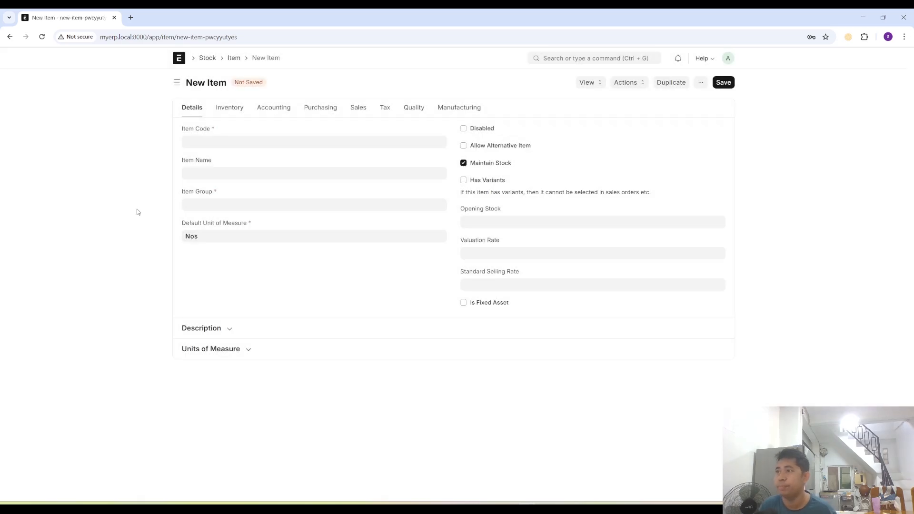
- Enter Premier 3 In 1 as the new item's code and assign it to the item group Premier Products
left_click(220, 143)
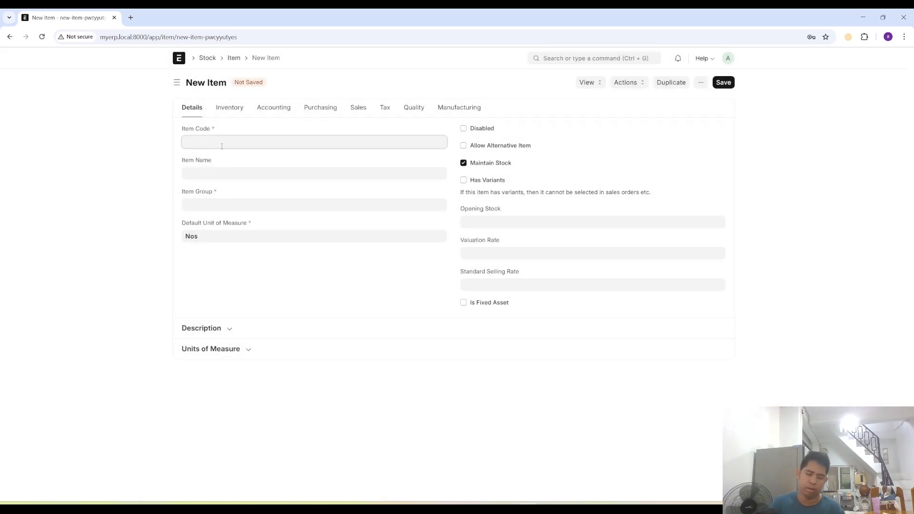
type("Premier")
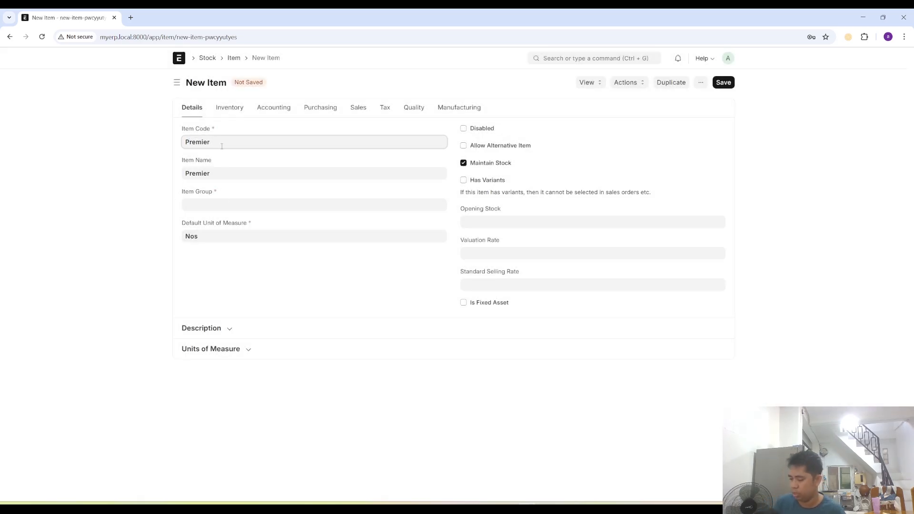
type(" 3 In 1")
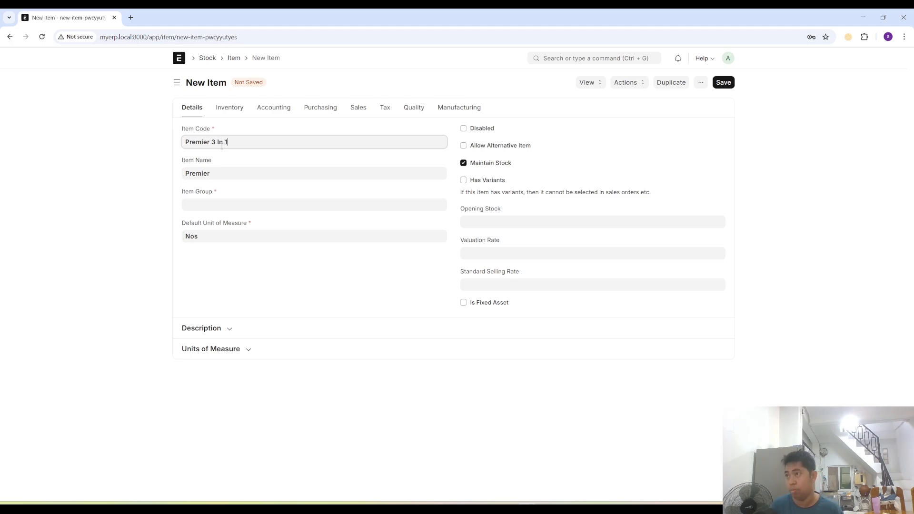
left_click(200, 203)
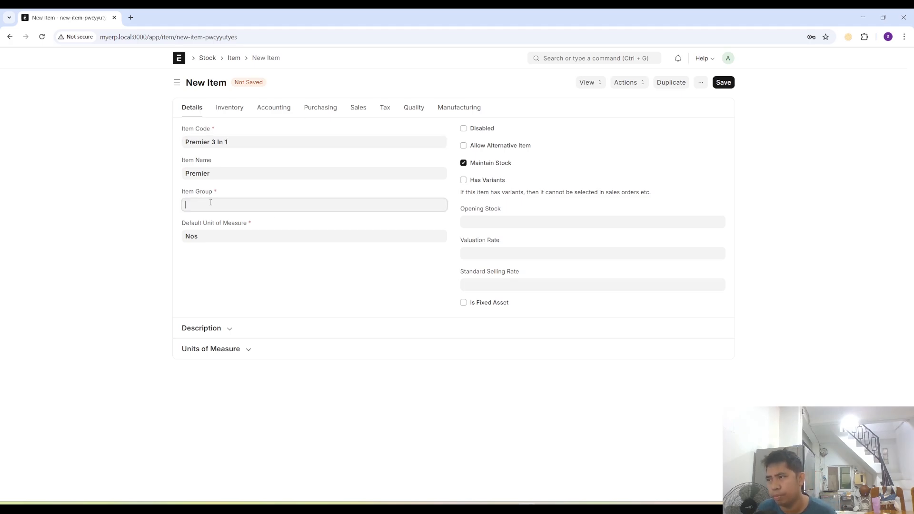
type("P")
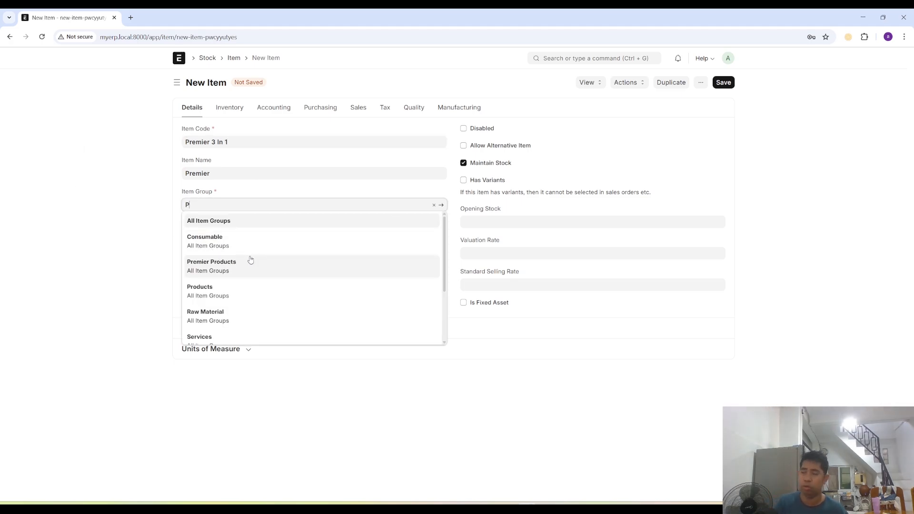
type("remi")
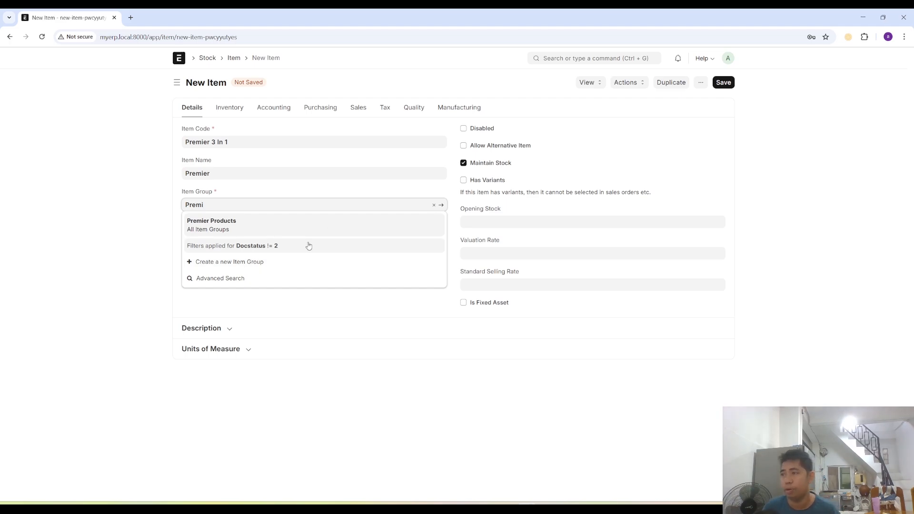
left_click(220, 225)
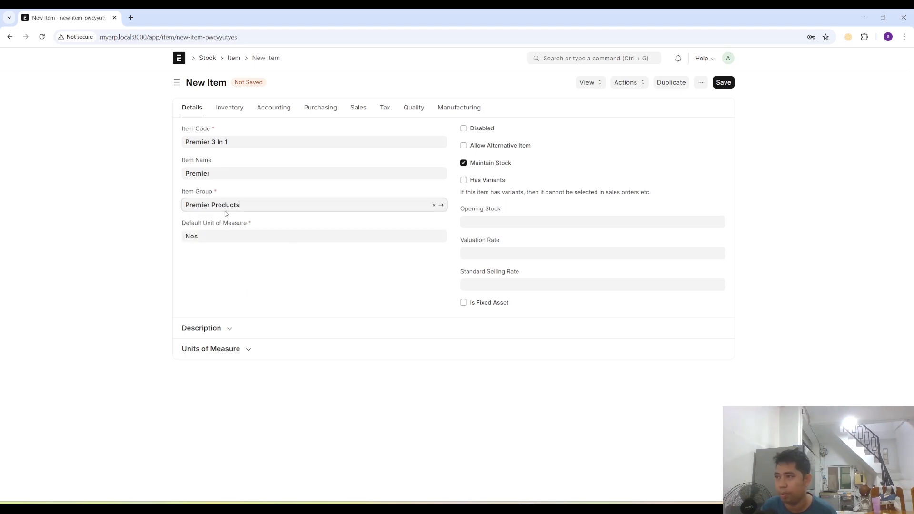
- Set the item's default unit of measure to Box
left_click(210, 236)
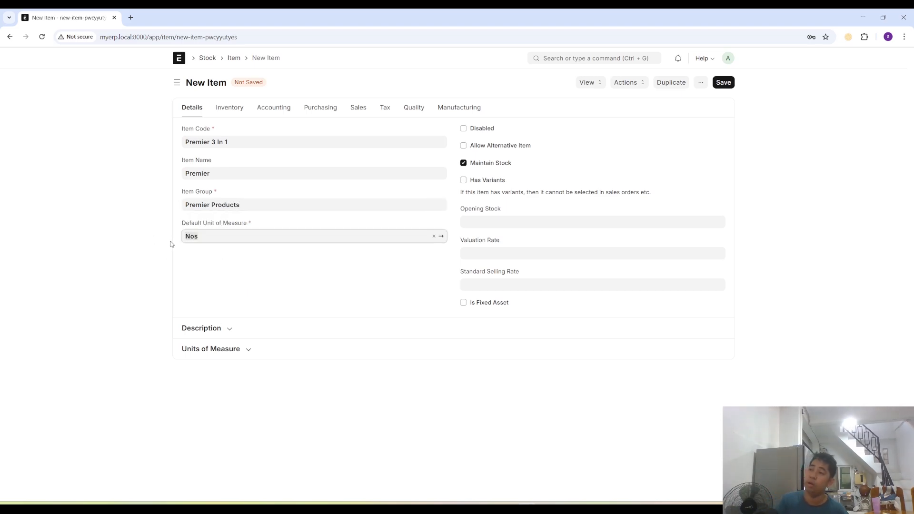
type("Box")
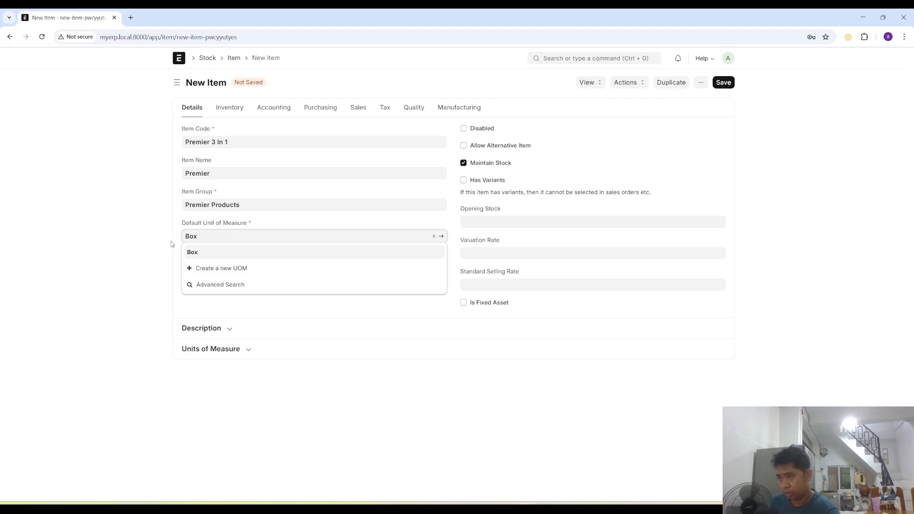
left_click(327, 306)
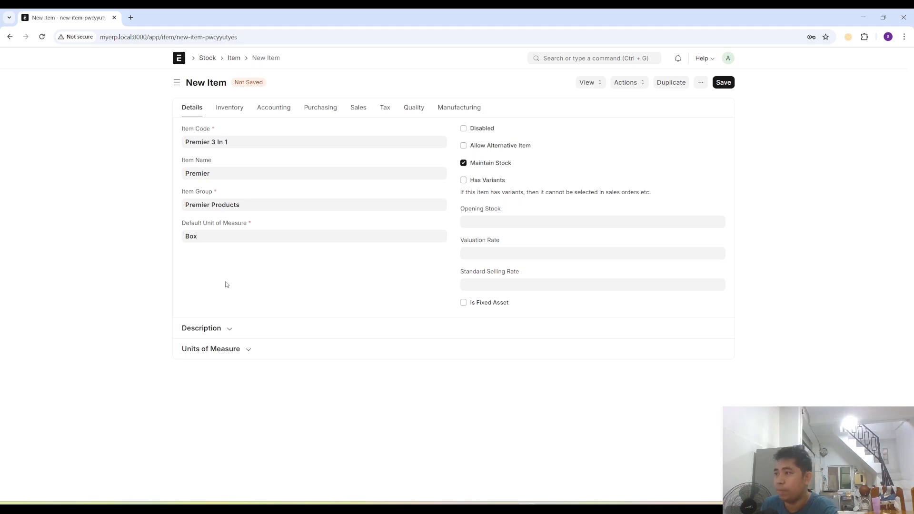
- Add a row to the item's units of measure with Barleycorn as the unit and a conversion factor of 1
left_click(250, 352)
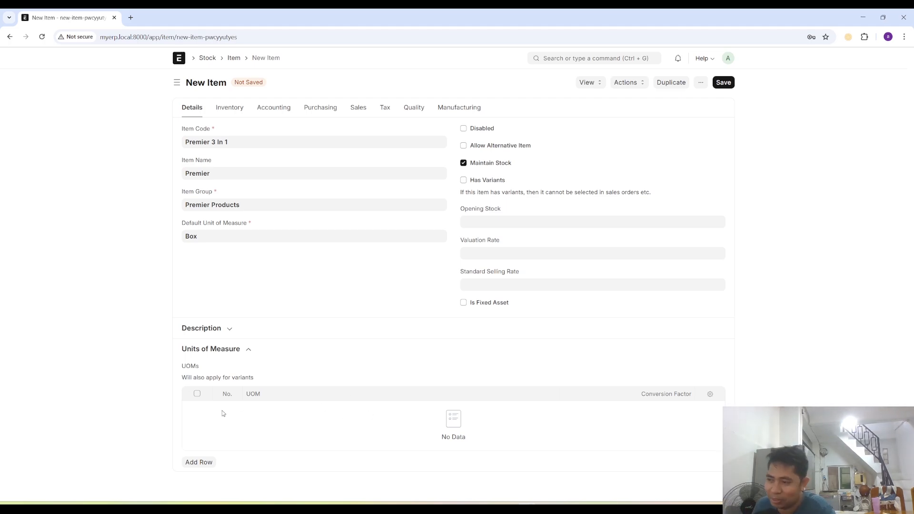
left_click(199, 462)
left_click(271, 410)
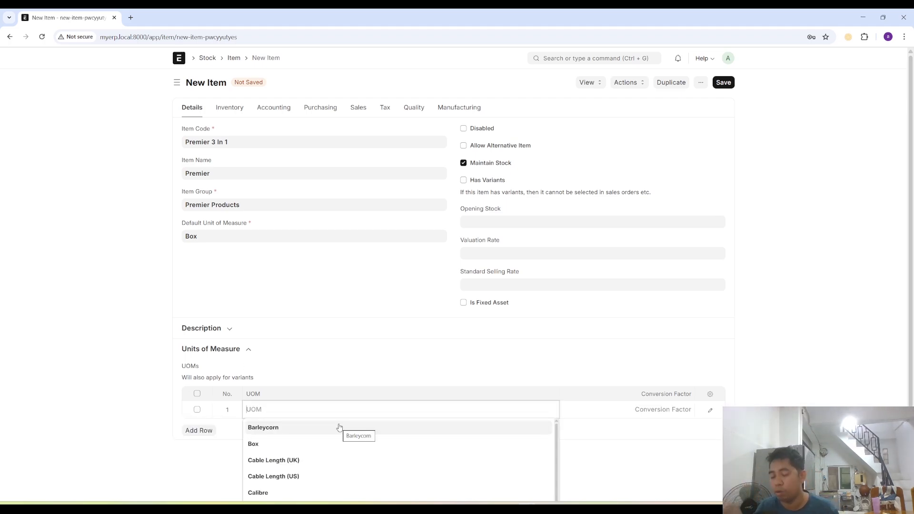
left_click(339, 427)
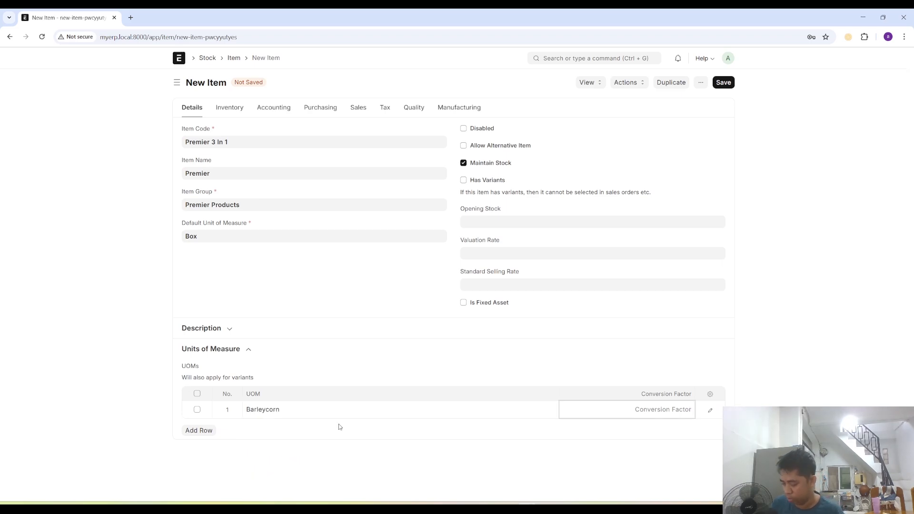
type("1")
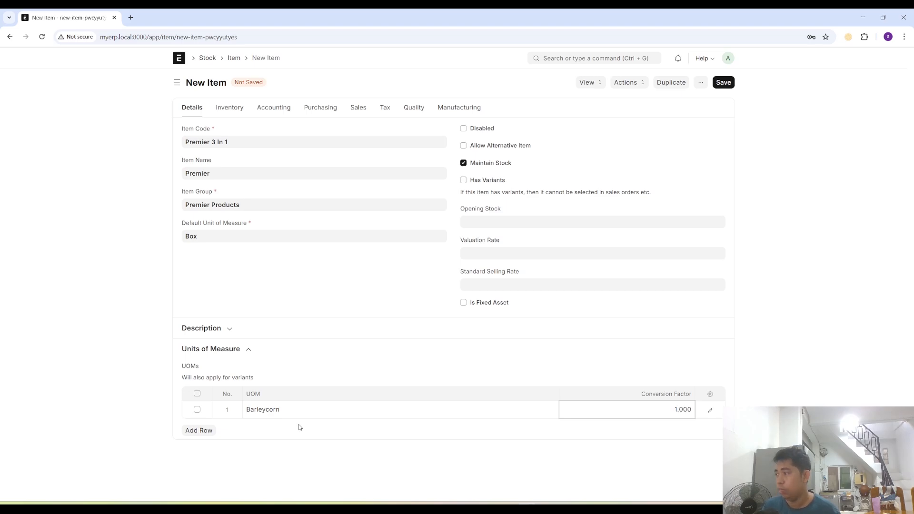
- Add a second, empty unit of measure row and change the first row's unit to Box
left_click(195, 430)
left_click(267, 410)
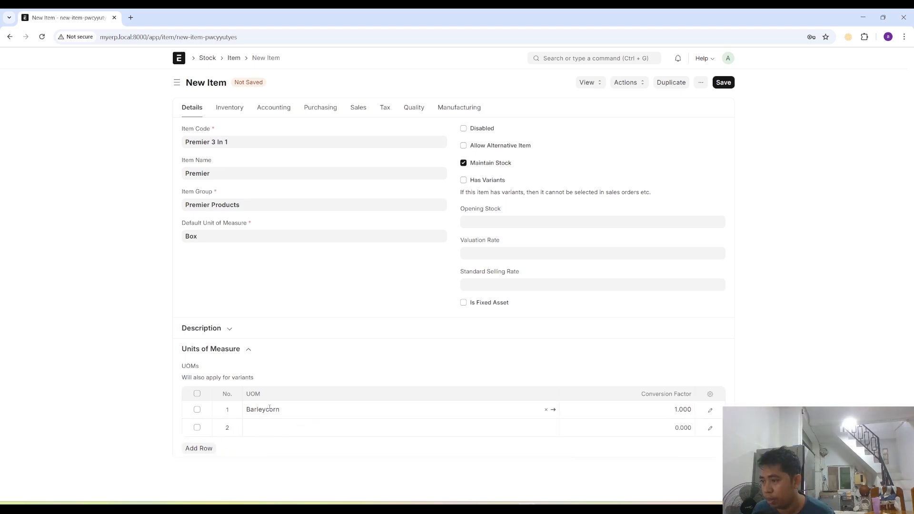
key("ctrl+a")
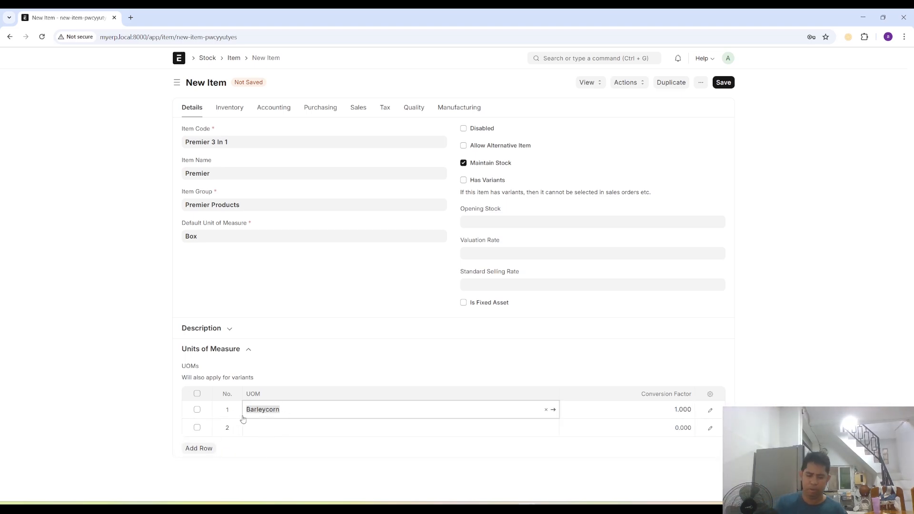
type("Box")
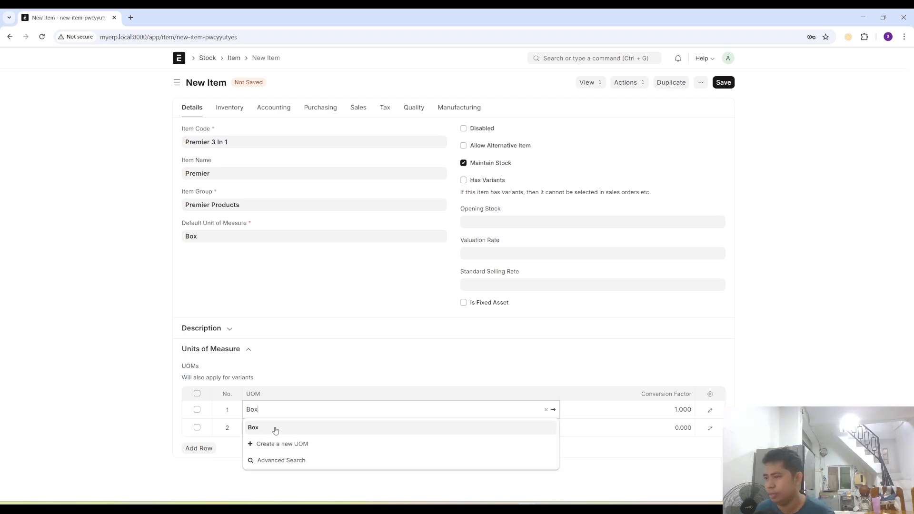
left_click(275, 428)
- Create a new unit of measure named Pack and use it in the second unit row
left_click(322, 433)
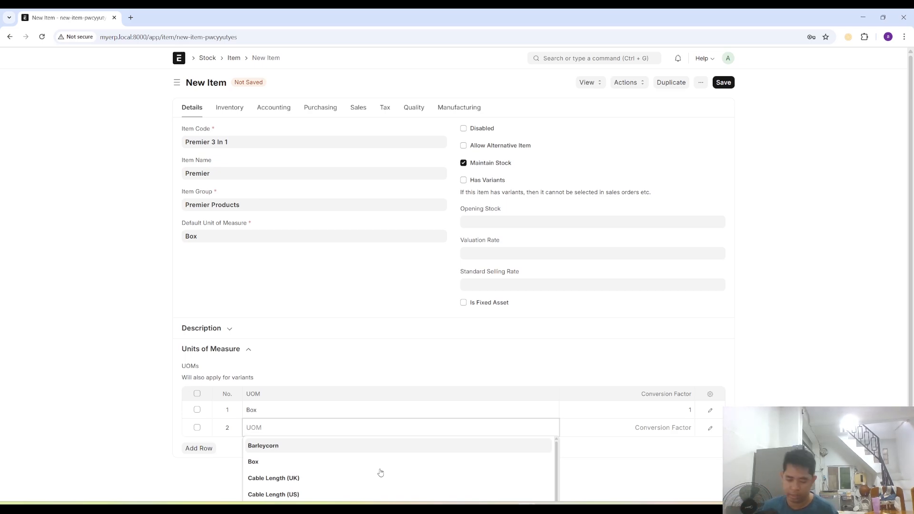
type("Pack")
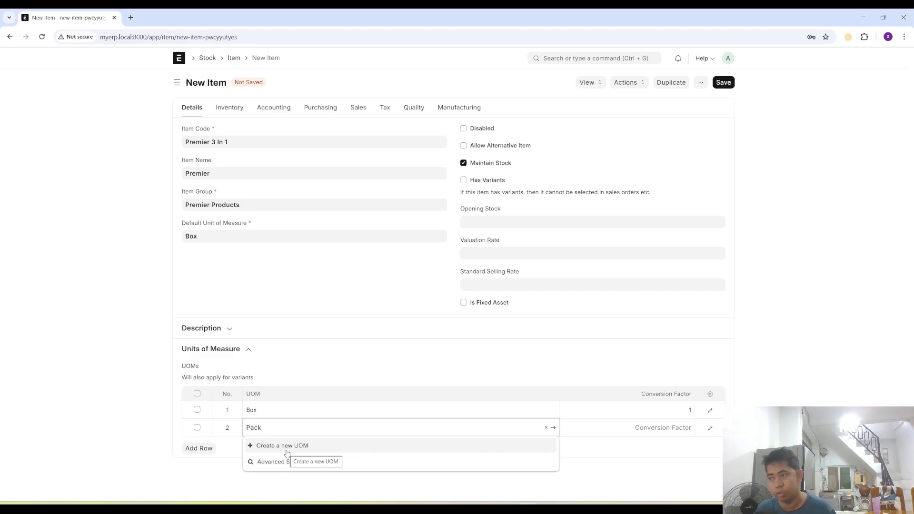
left_click(286, 450)
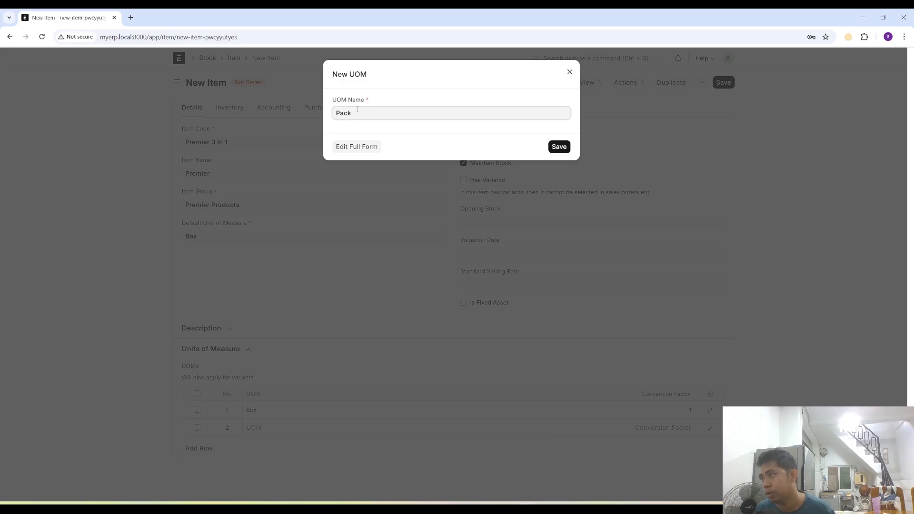
left_click(558, 147)
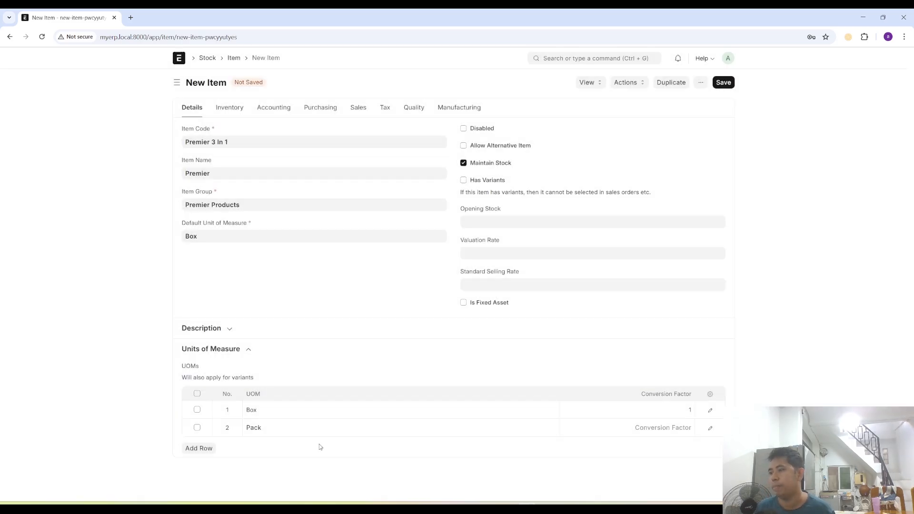
- Set the Pack unit's conversion factor to 1/50 and add a third unit of measure row
left_click(659, 429)
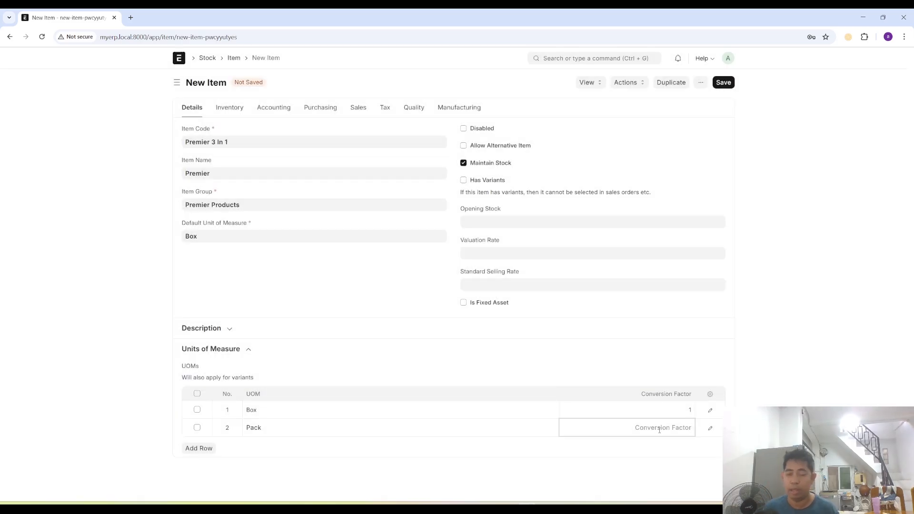
type("1")
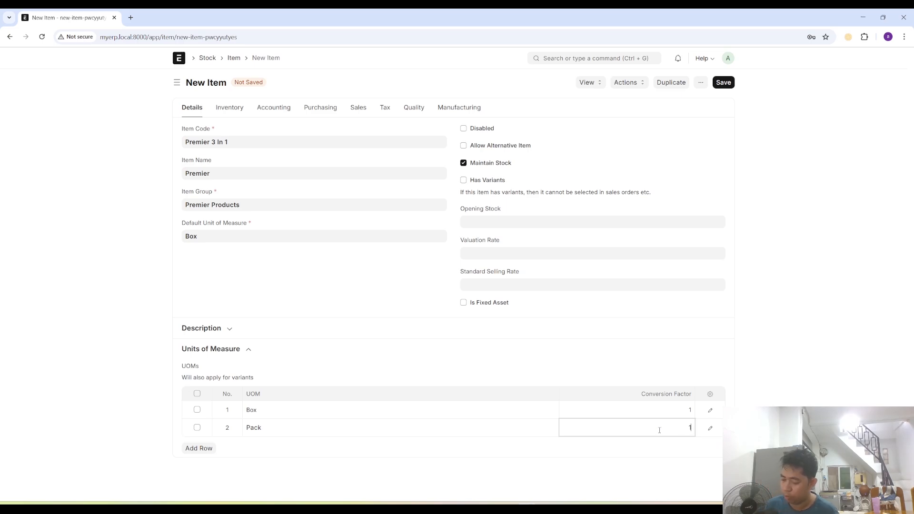
type("/50")
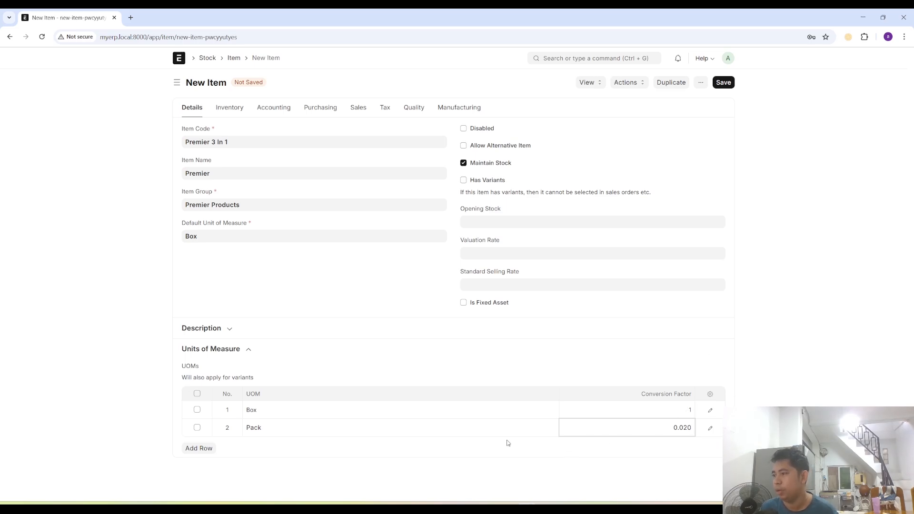
key("Tab")
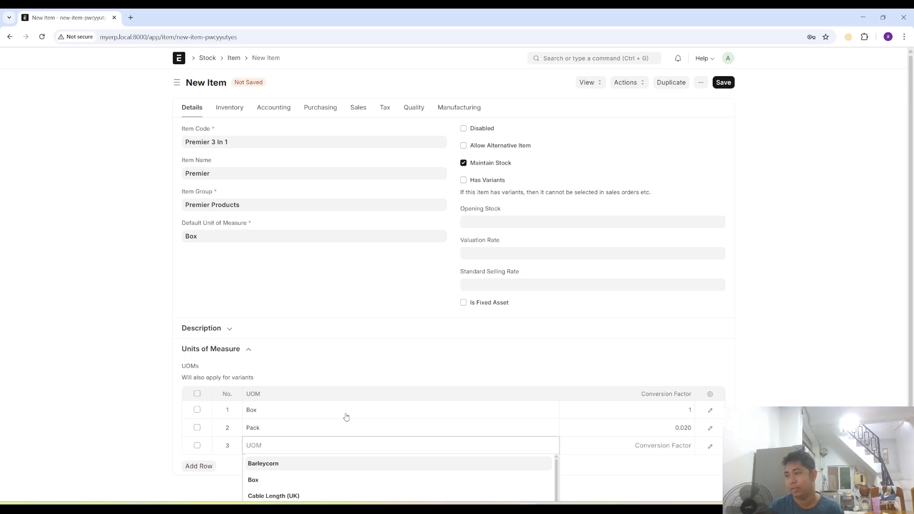
- Use Nos as the unit in the third unit of measure row
type("pcs")
key("BackSpace")
key("BackSpace")
key("BackSpace")
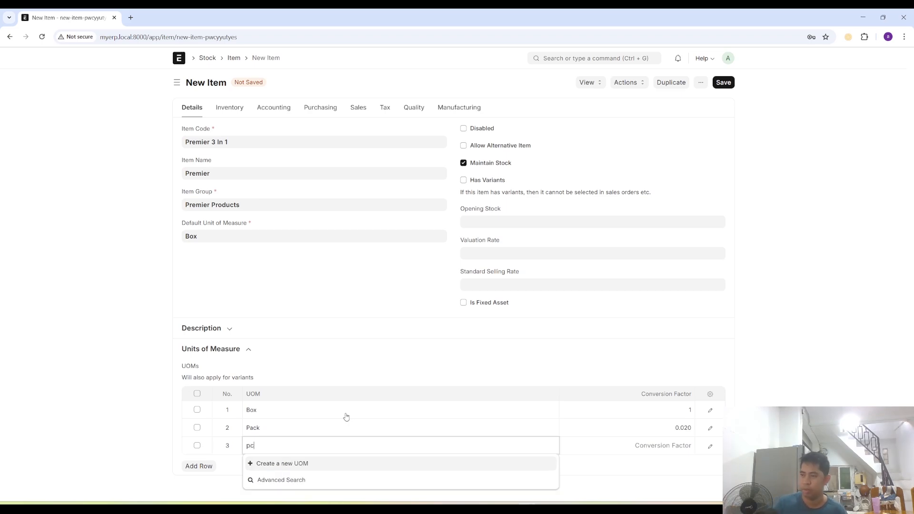
type("NOs")
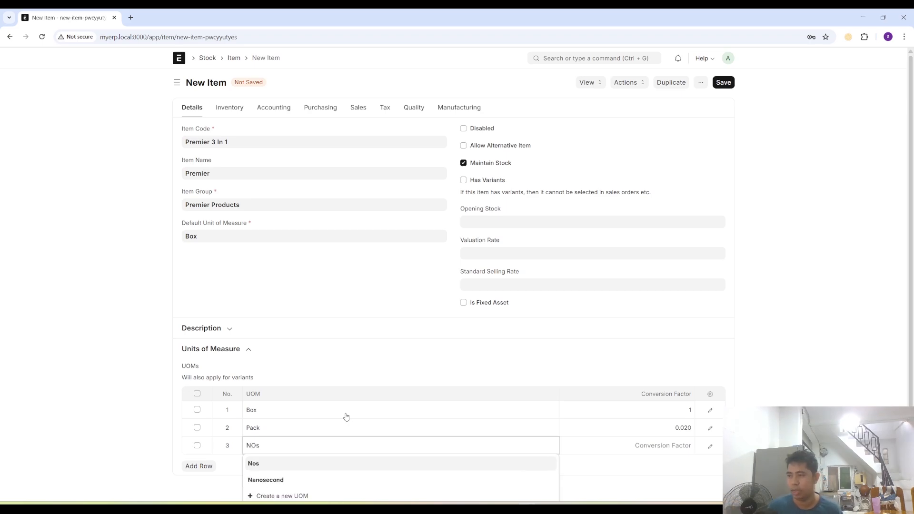
key("Tab")
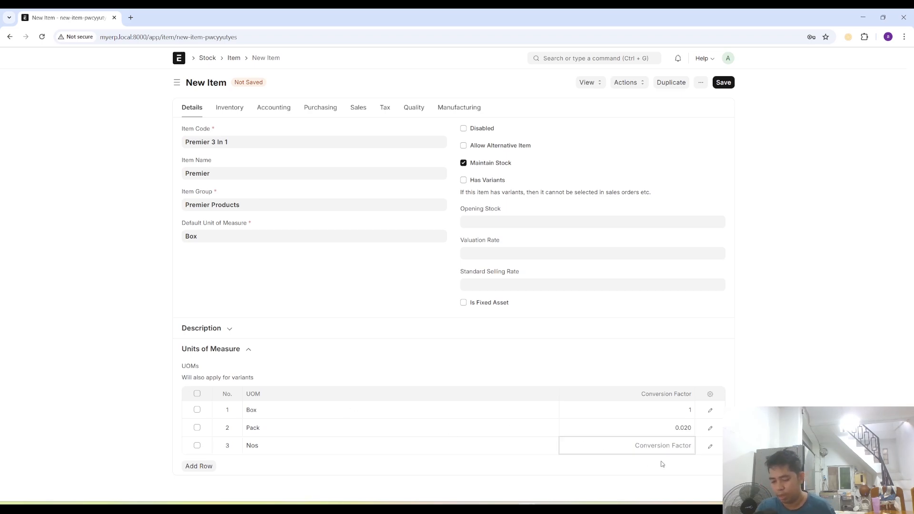
- Set the Nos unit's conversion factor to 1/50/30 and delete the surplus empty fourth row
type("1")
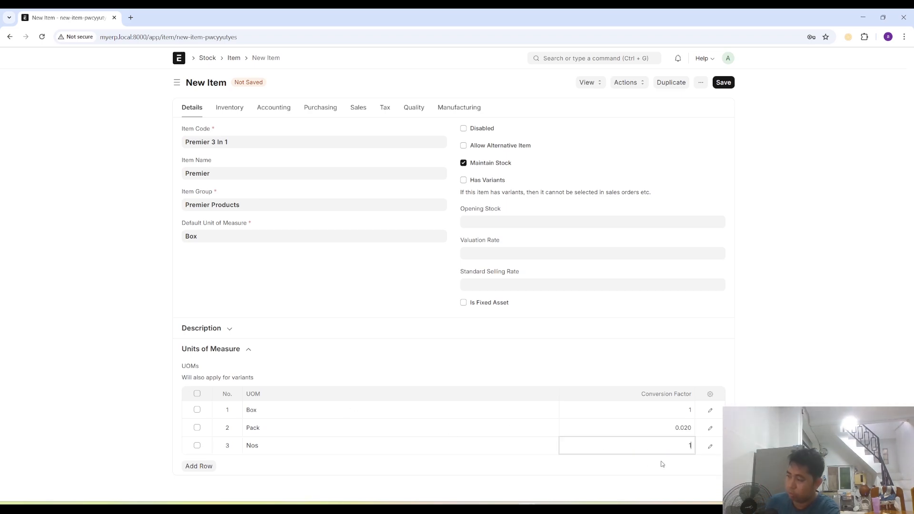
type("/50")
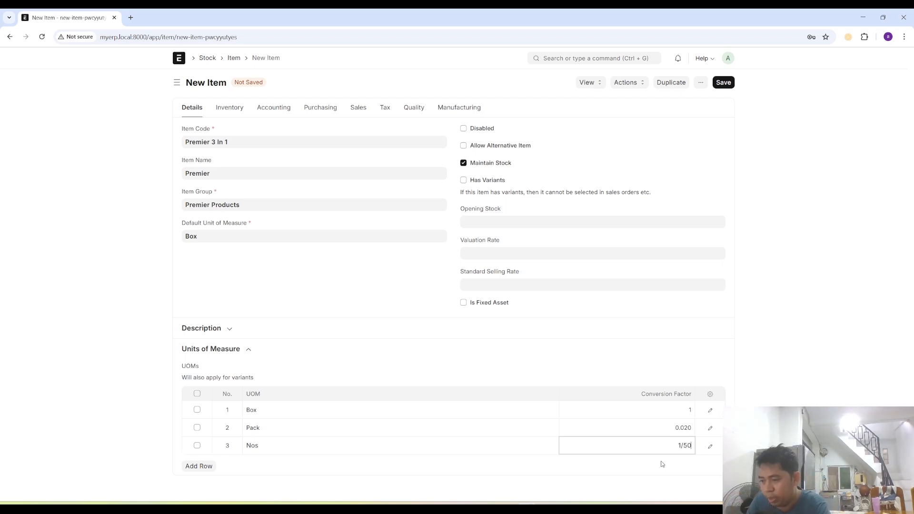
type("/")
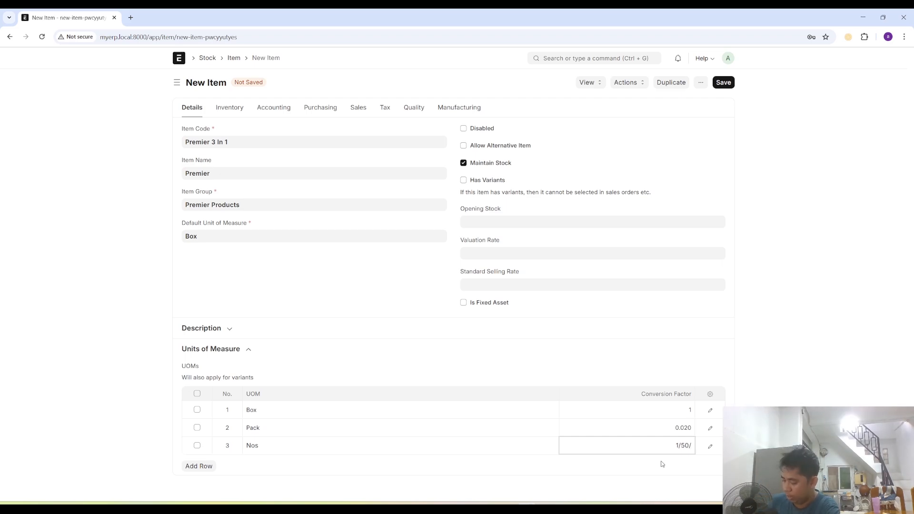
type("30")
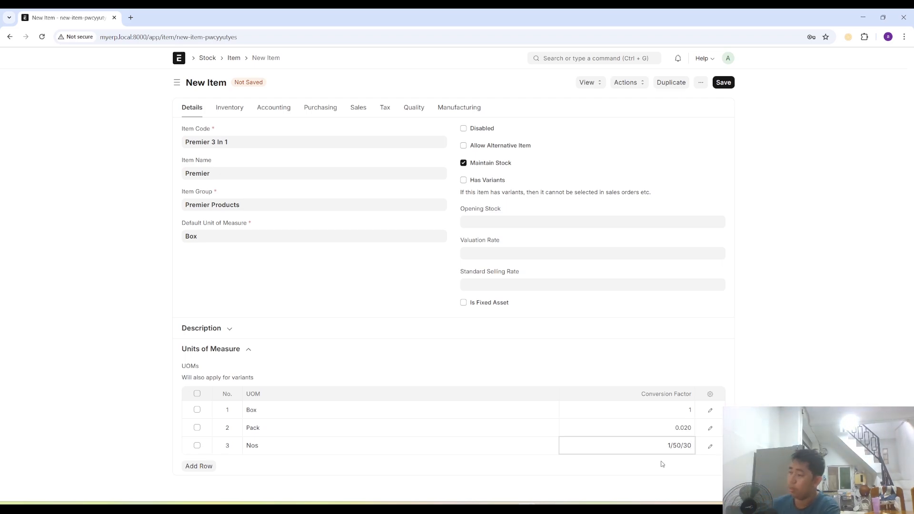
key("Return")
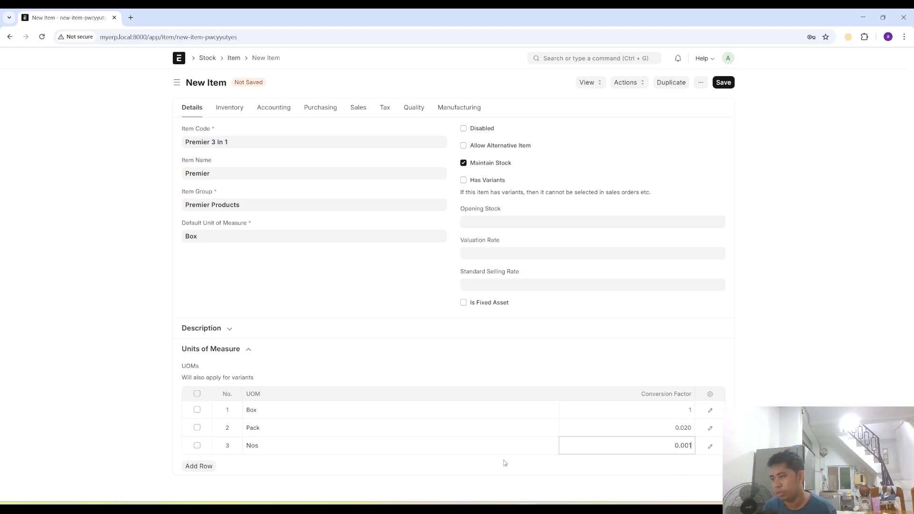
key("Tab")
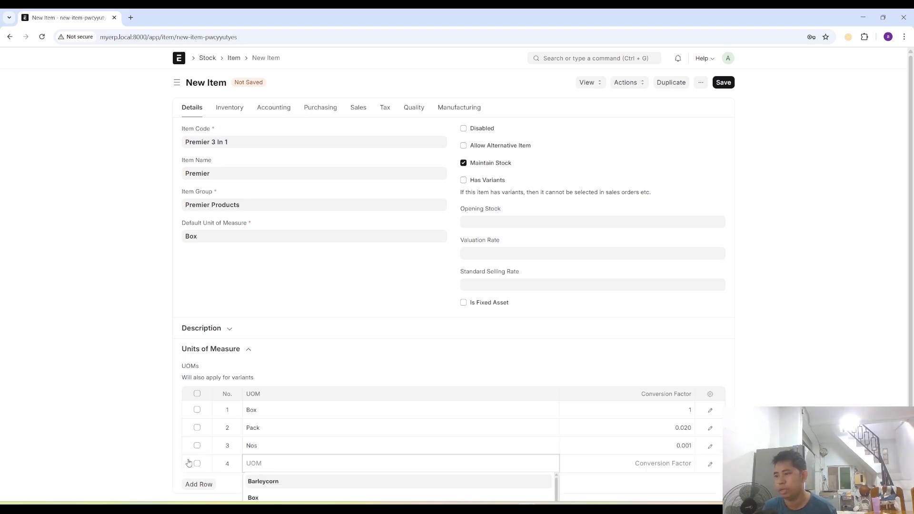
left_click(197, 464)
left_click(195, 485)
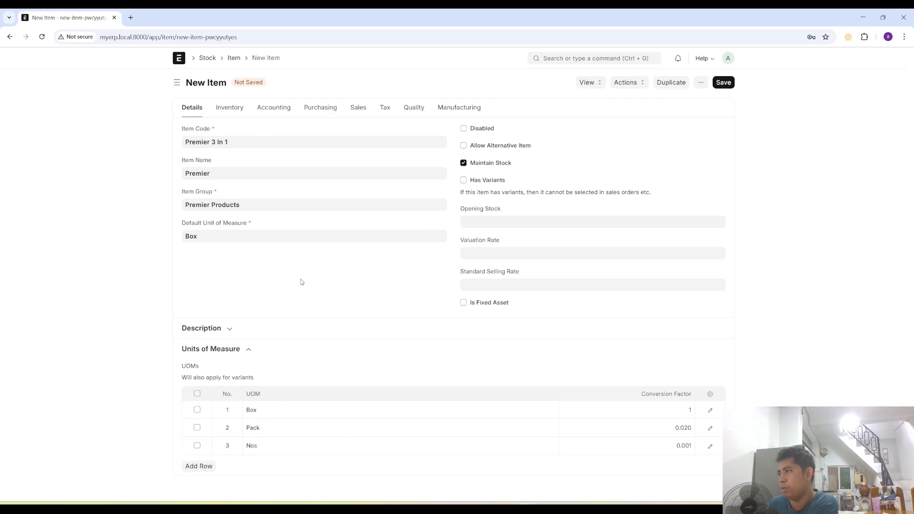
- Save the new item with opening stock, valuation rate and standard selling rate left blank, and show its units of measure
left_click(470, 223)
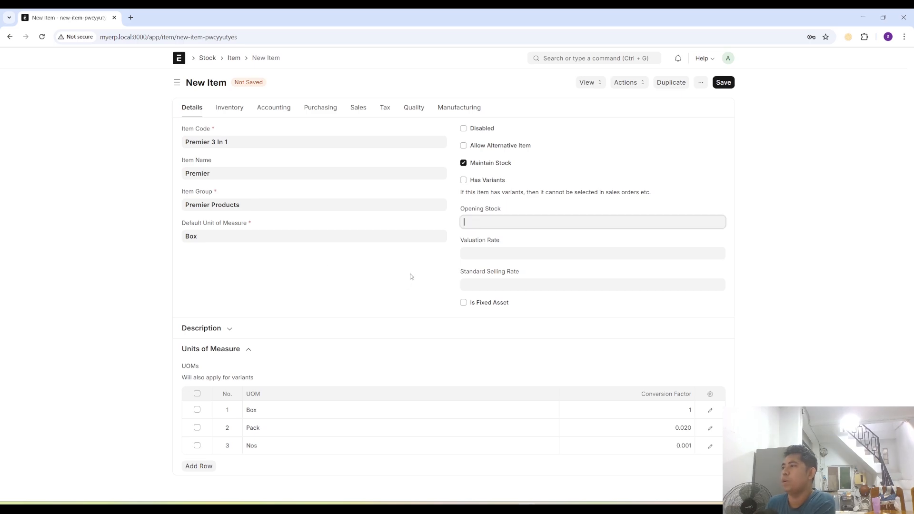
key("Tab")
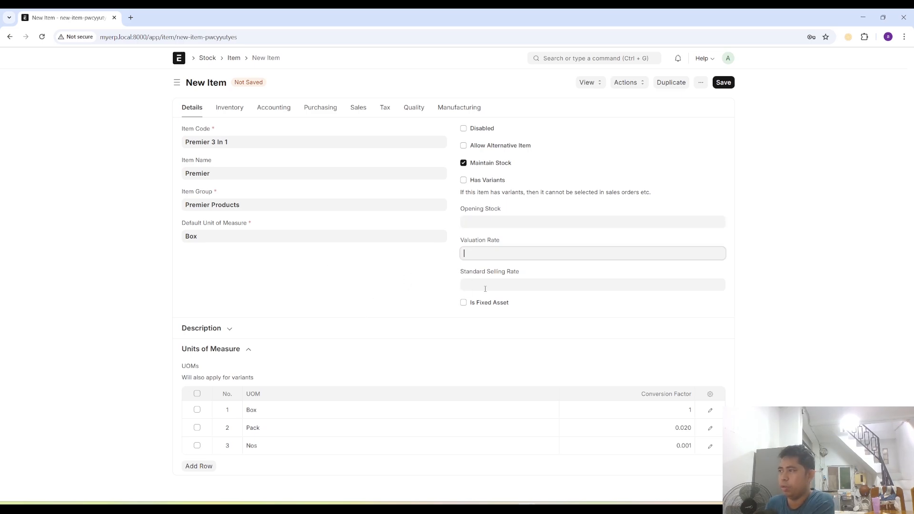
left_click(485, 288)
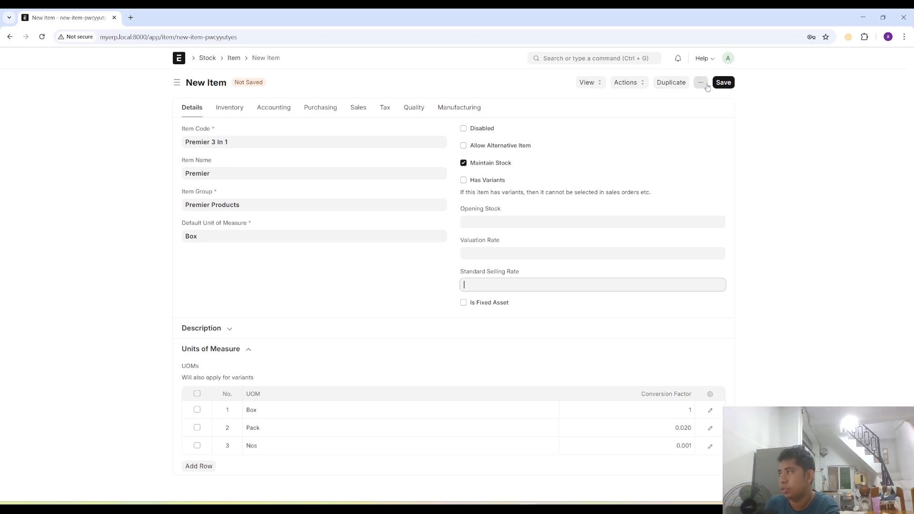
left_click(723, 83)
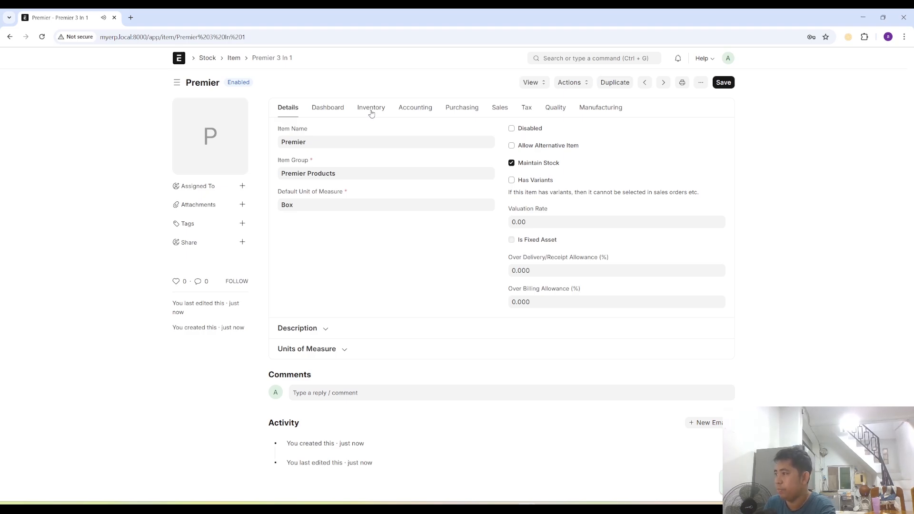
left_click(342, 350)
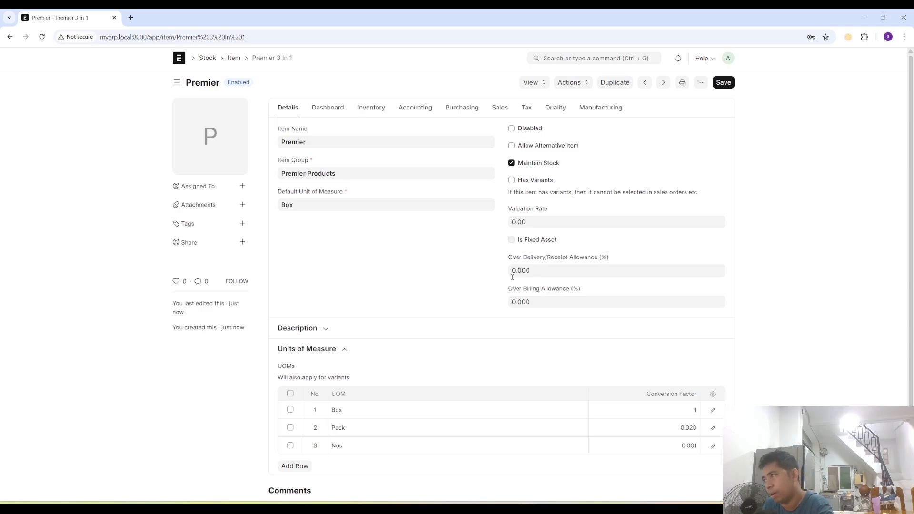
- Set the item's shelf life to 730 days in its inventory settings
left_click(358, 106)
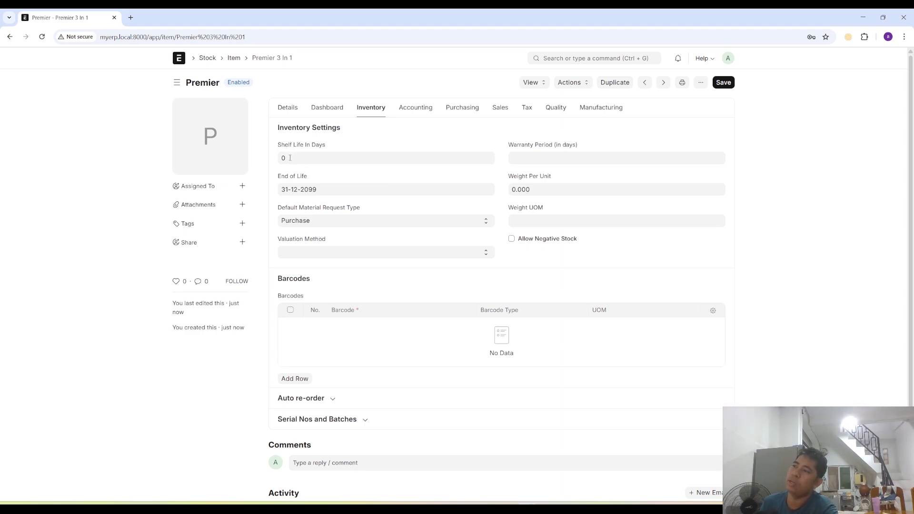
left_click(289, 158)
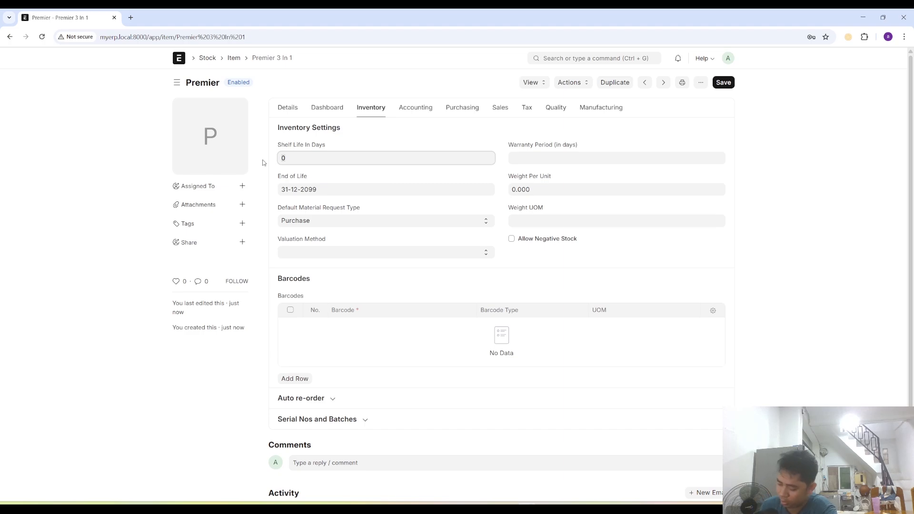
type("30")
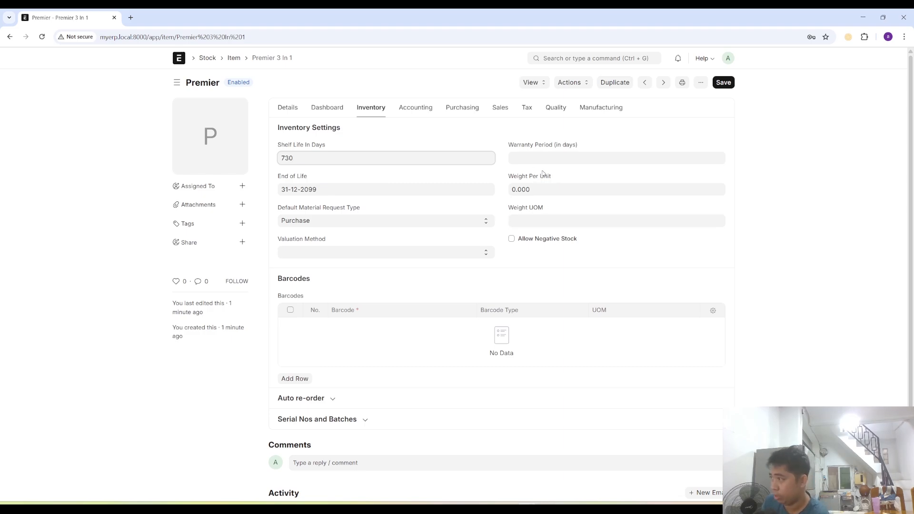
left_click(569, 161)
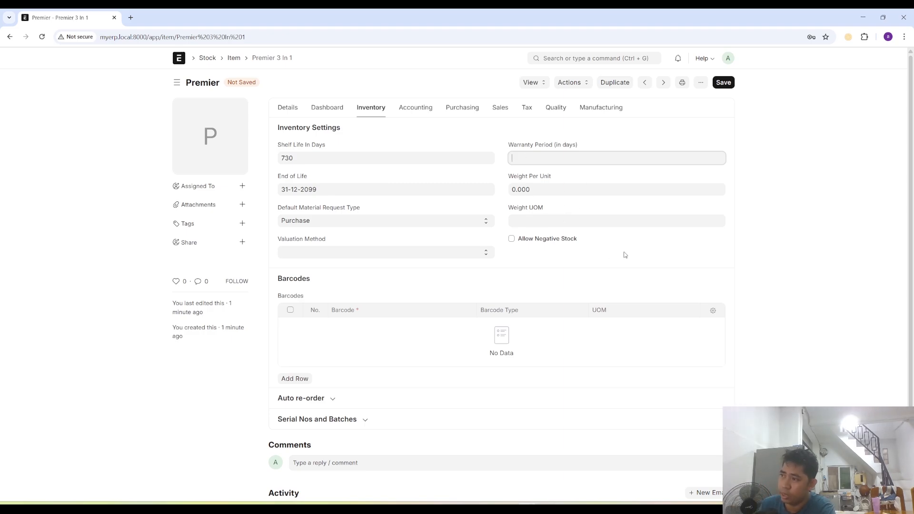
- Enable Has Batch No and Has Expiry Date for the item and save it
scroll(422, 367, "down", 1)
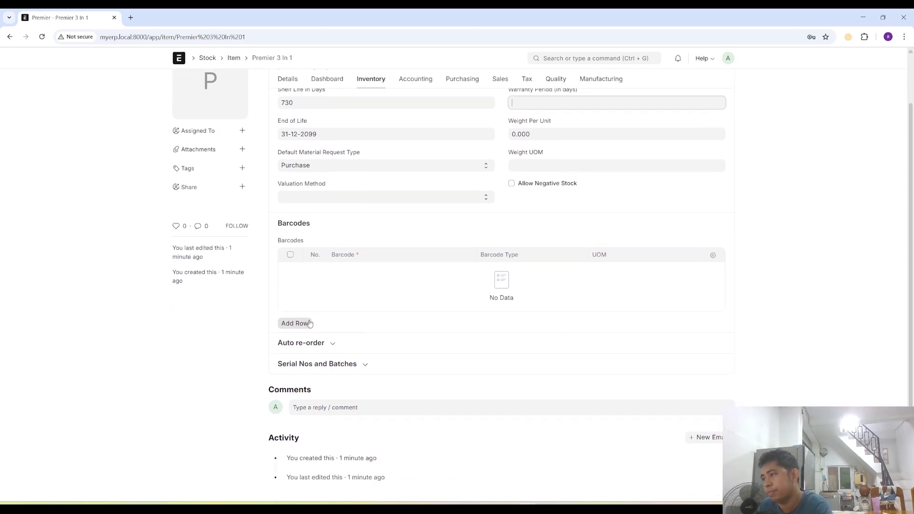
left_click(333, 344)
scroll(409, 400, "down", 2)
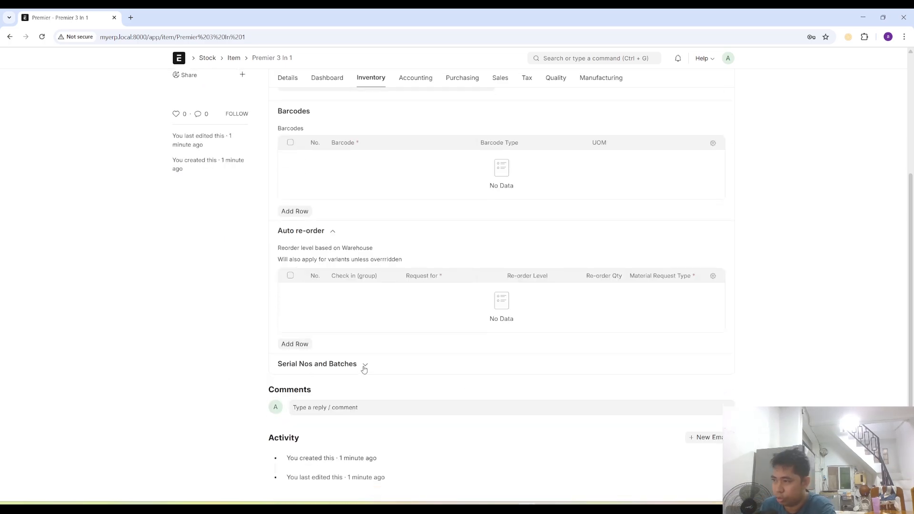
left_click(364, 365)
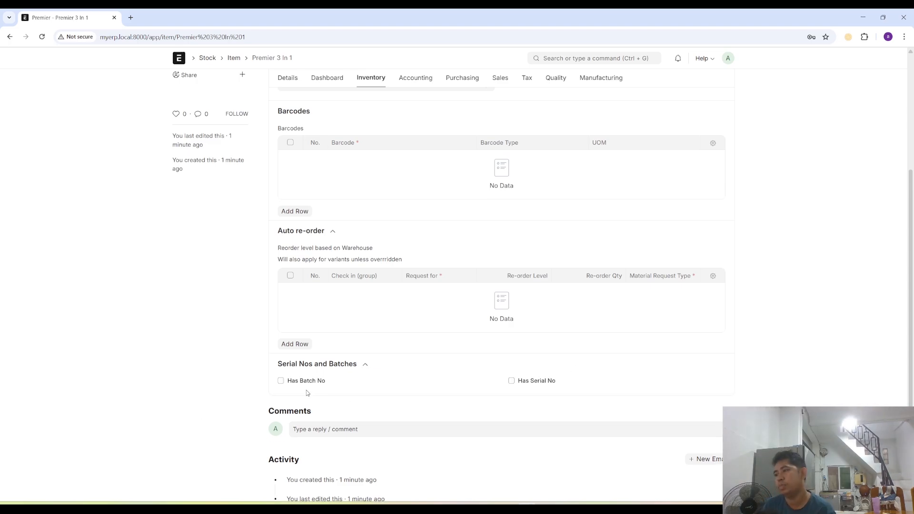
left_click(280, 381)
left_click(281, 415)
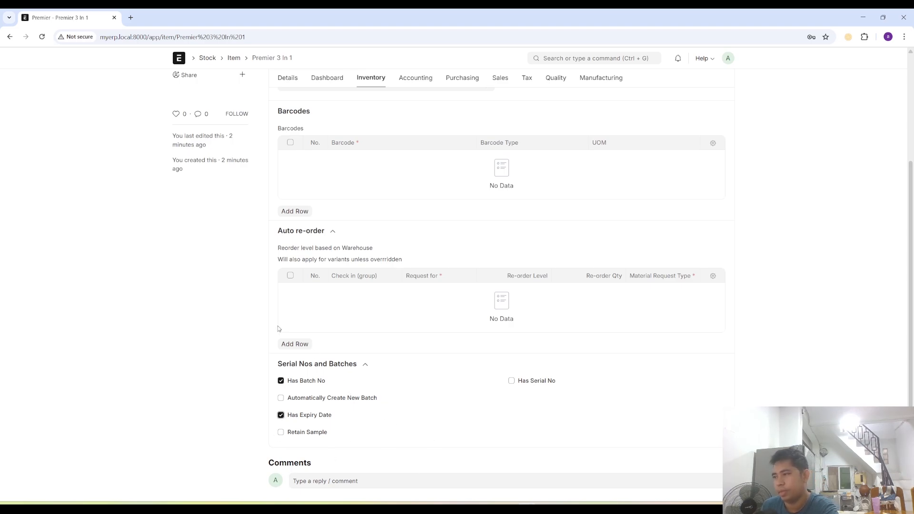
scroll(402, 389, "up", 3)
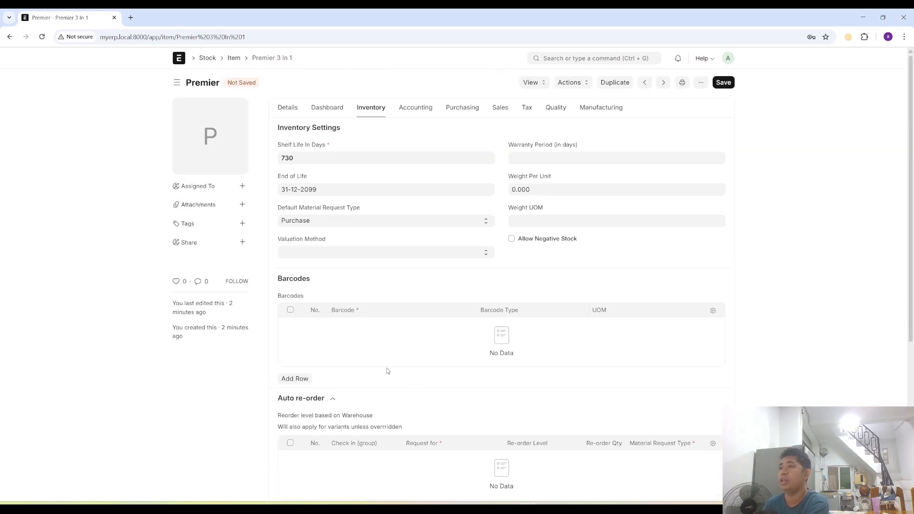
scroll(362, 342, "down", 1)
scroll(367, 328, "down", 4)
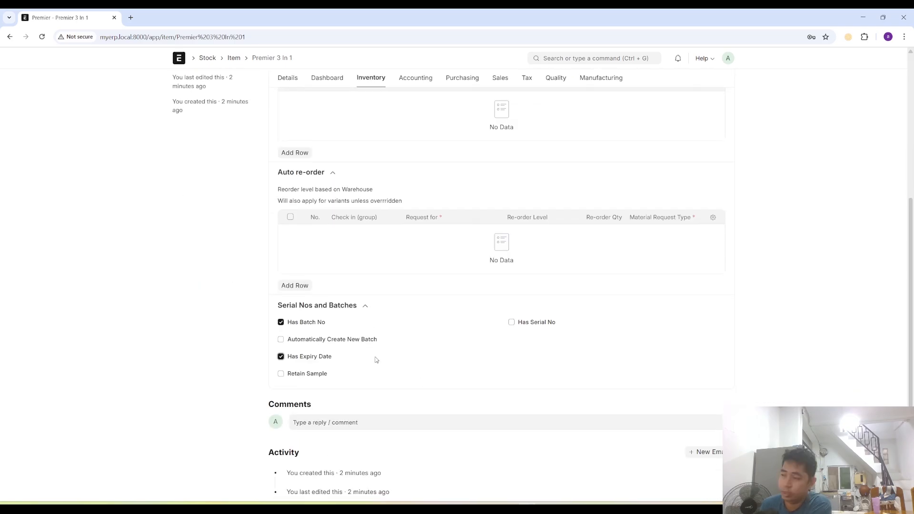
scroll(429, 365, "down", 1)
scroll(528, 233, "up", 5)
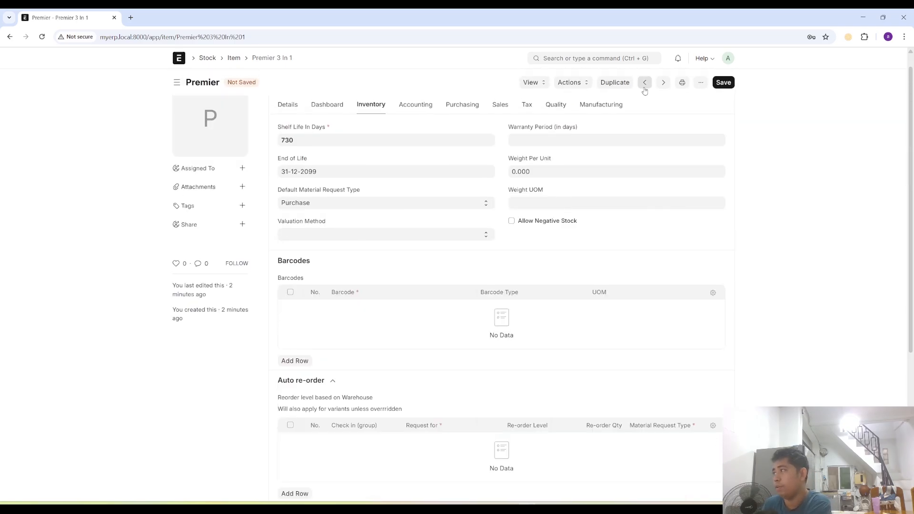
left_click(725, 86)
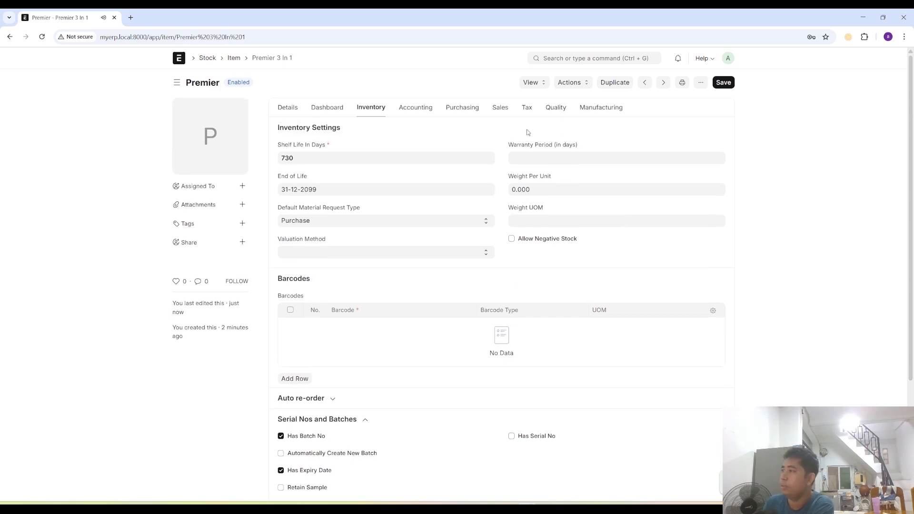
- Try to remove the JKL Distribution row from the item's accounting defaults and save the item
left_click(417, 107)
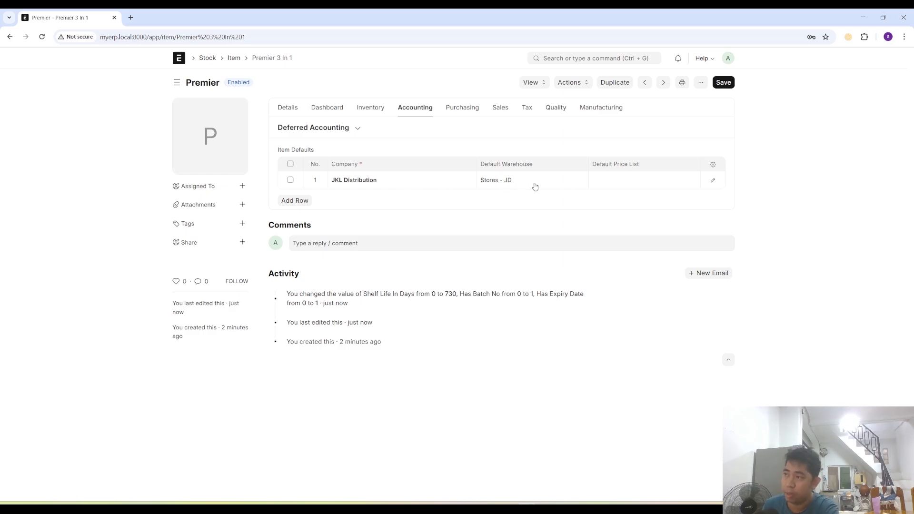
left_click(290, 180)
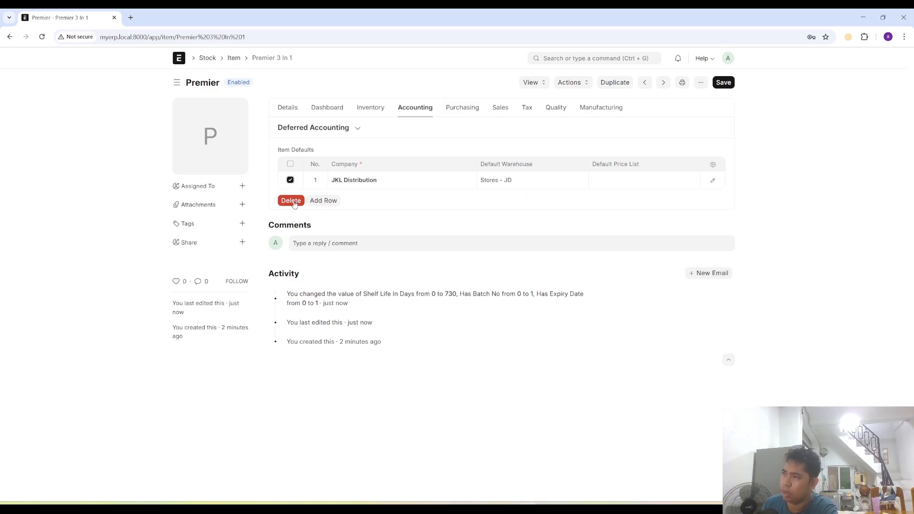
left_click(290, 200)
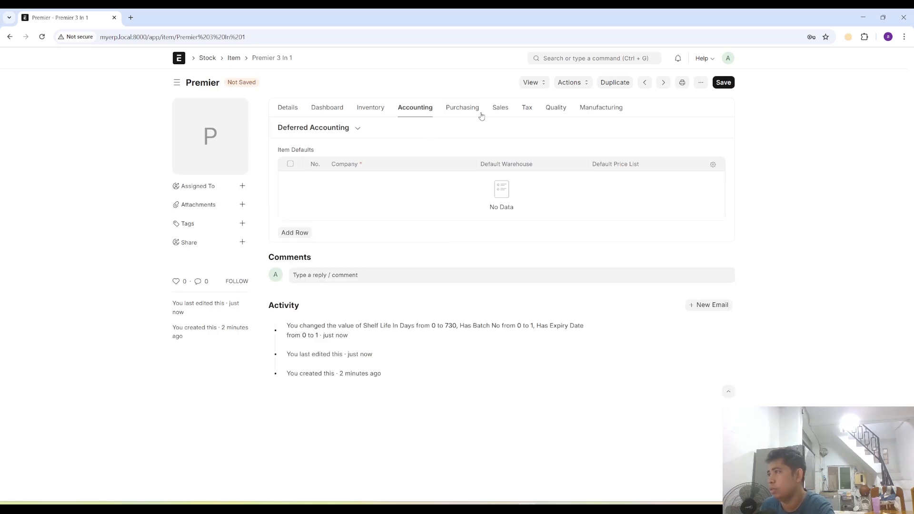
left_click(725, 82)
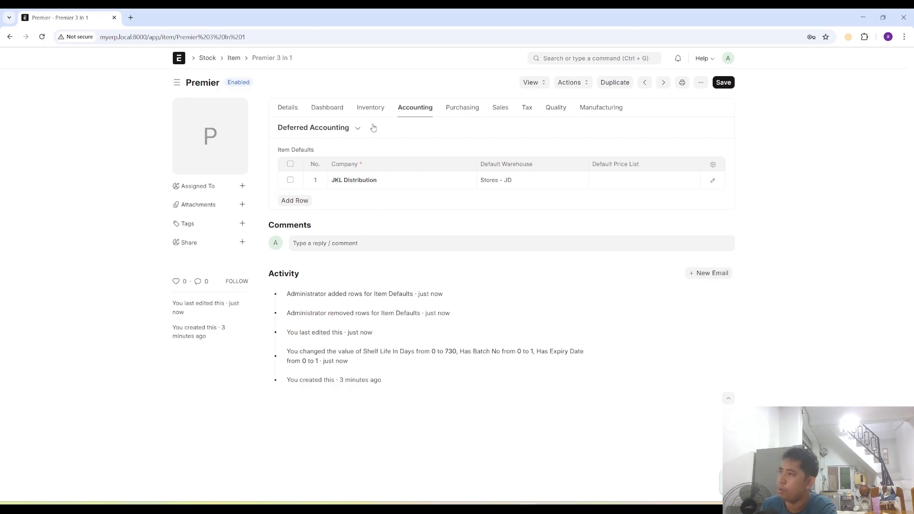
- Try again to delete the JKL Distribution row from the item defaults and save the item
left_click(290, 180)
left_click(290, 200)
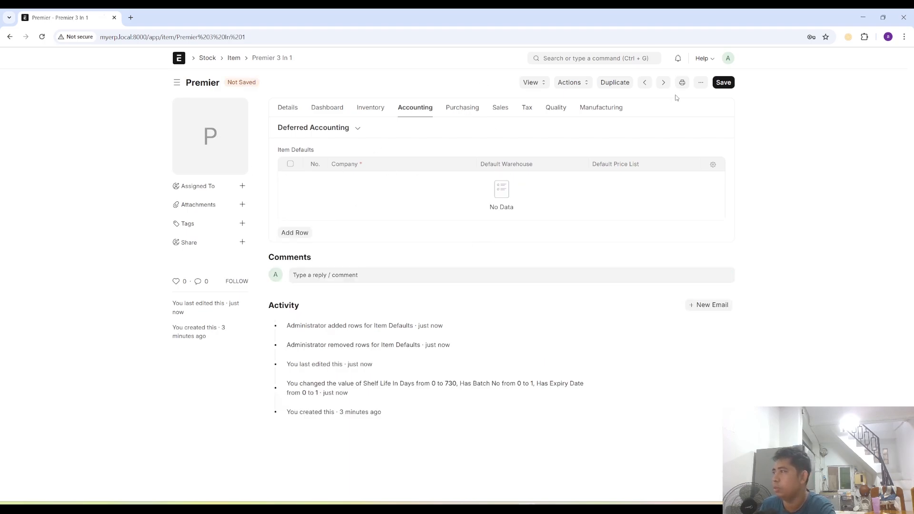
left_click(723, 83)
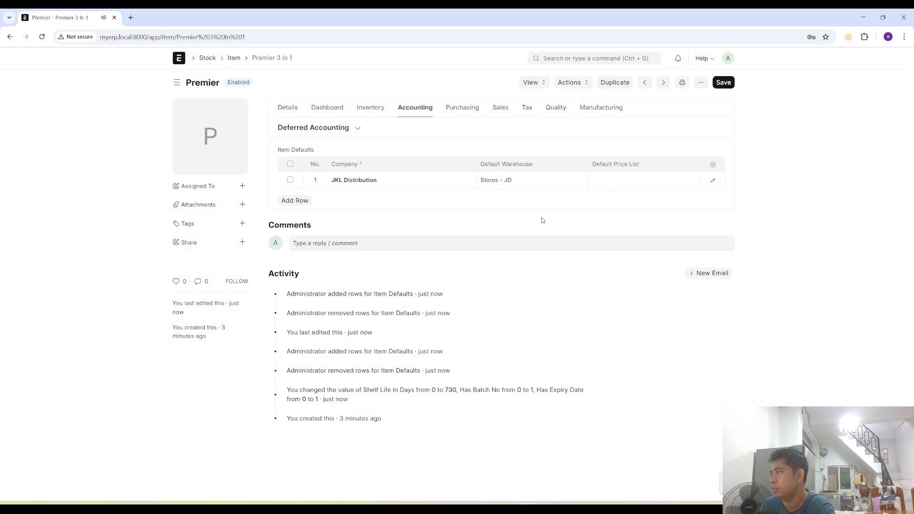
- Set the item's default purchase unit of measure to Box and its lead time to 14 days
left_click(457, 110)
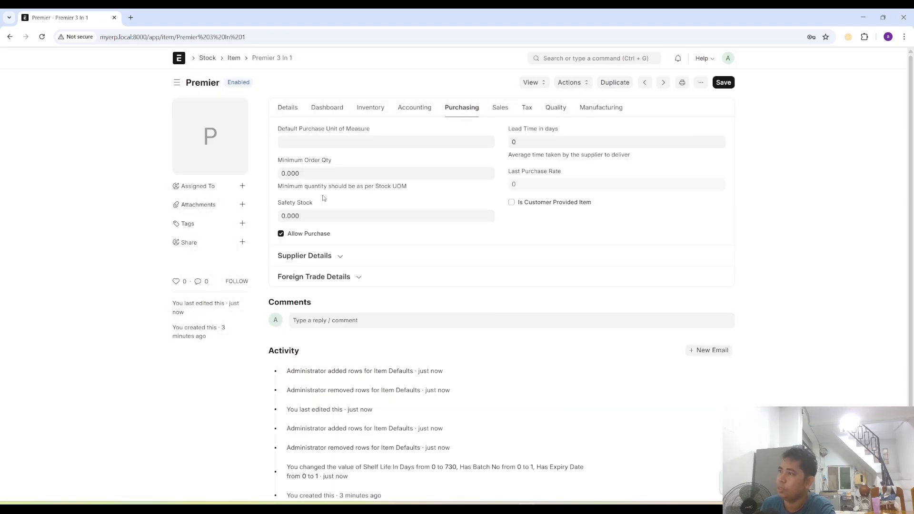
left_click(320, 141)
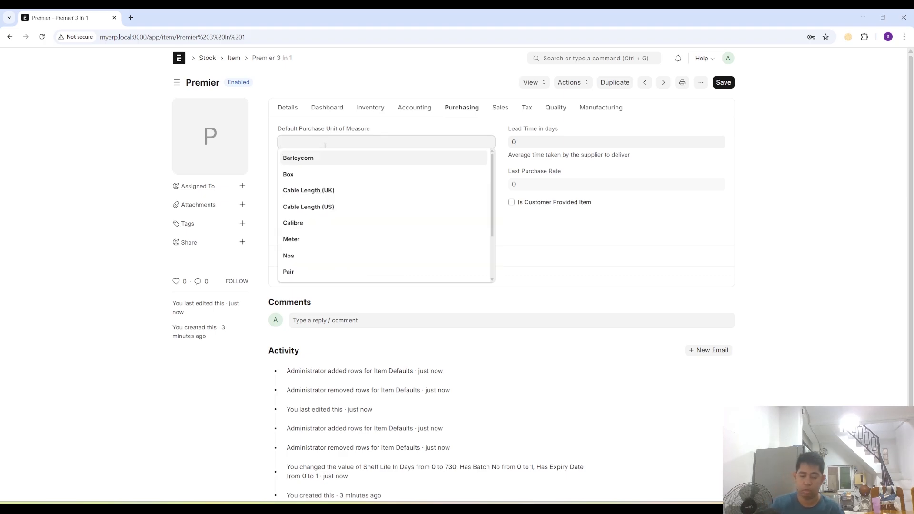
type("Box")
left_click(317, 158)
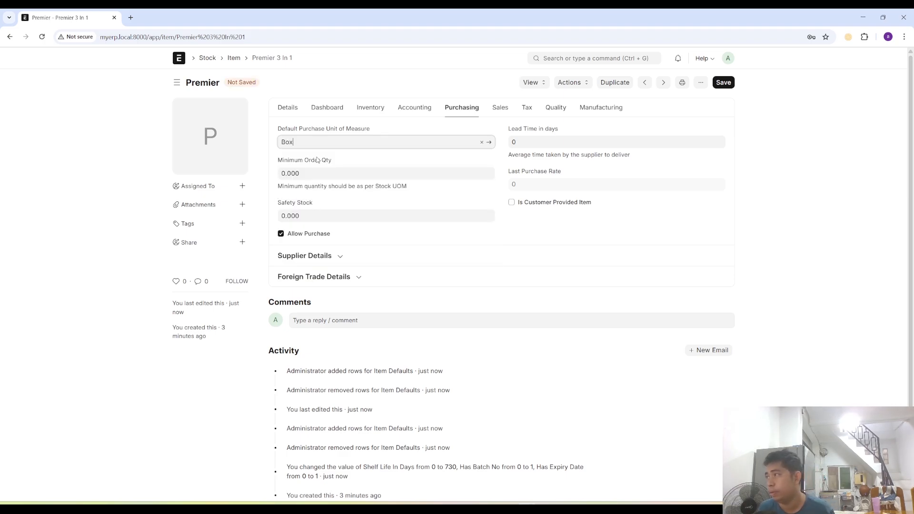
left_click(516, 143)
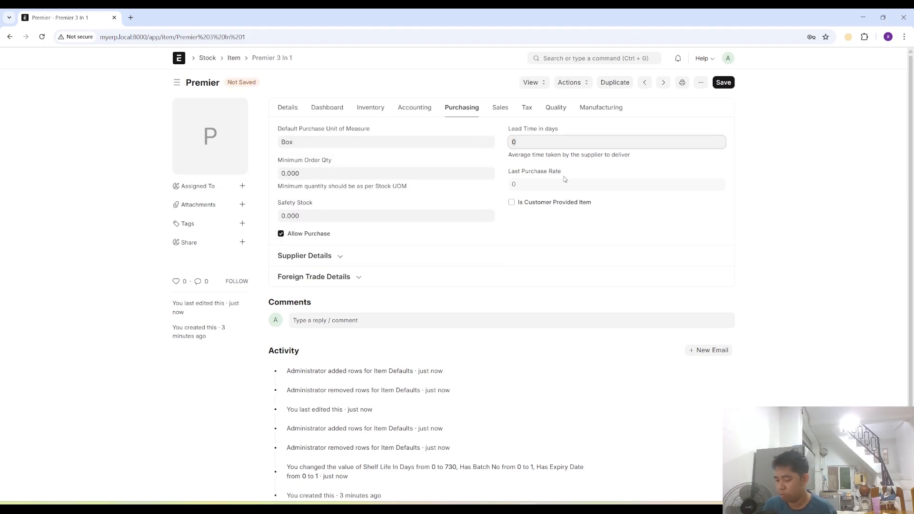
type("14")
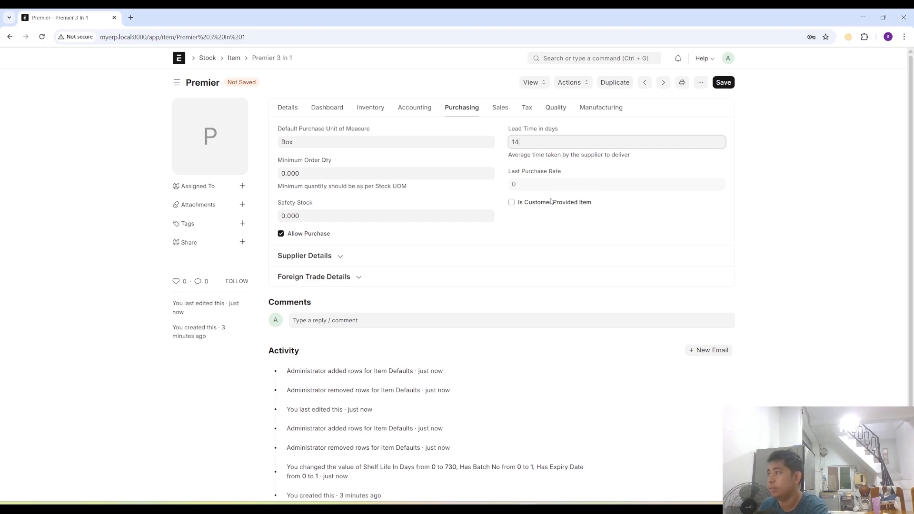
left_click(582, 169)
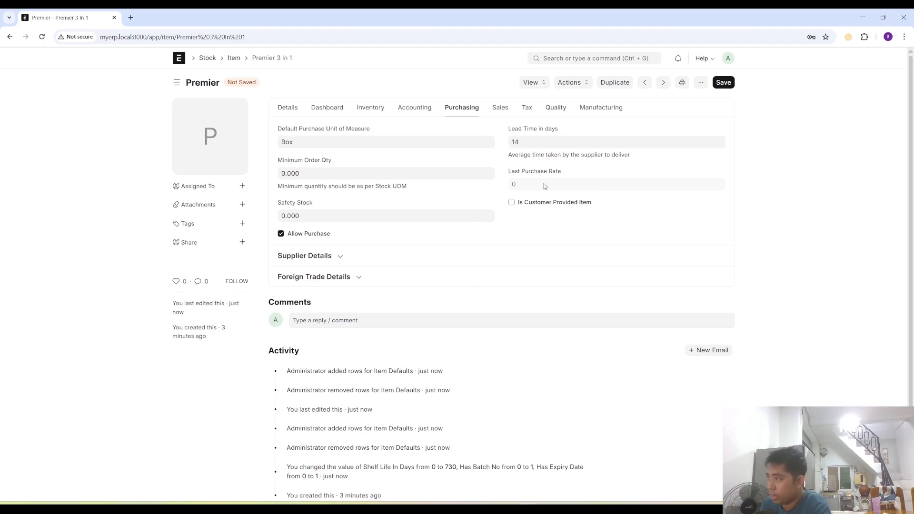
- Set the item's safety stock to 5 and its minimum order quantity to 5
left_click(313, 215)
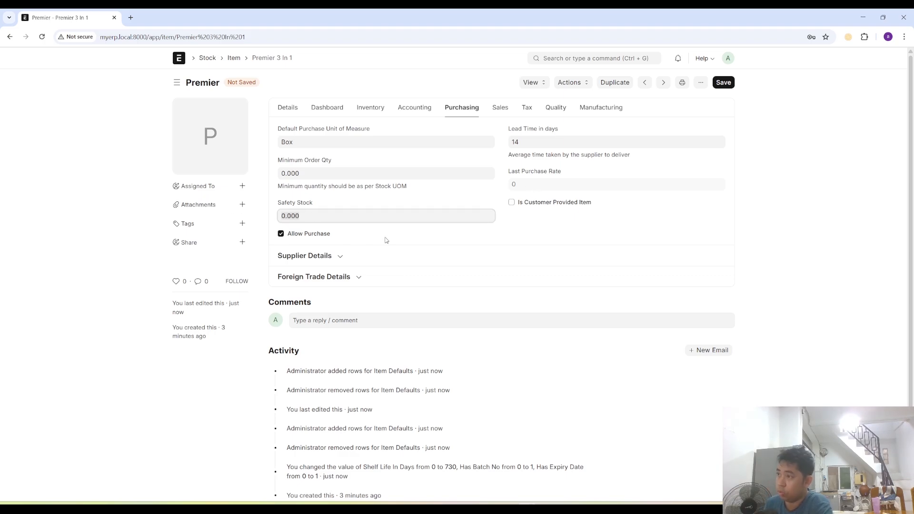
type("5")
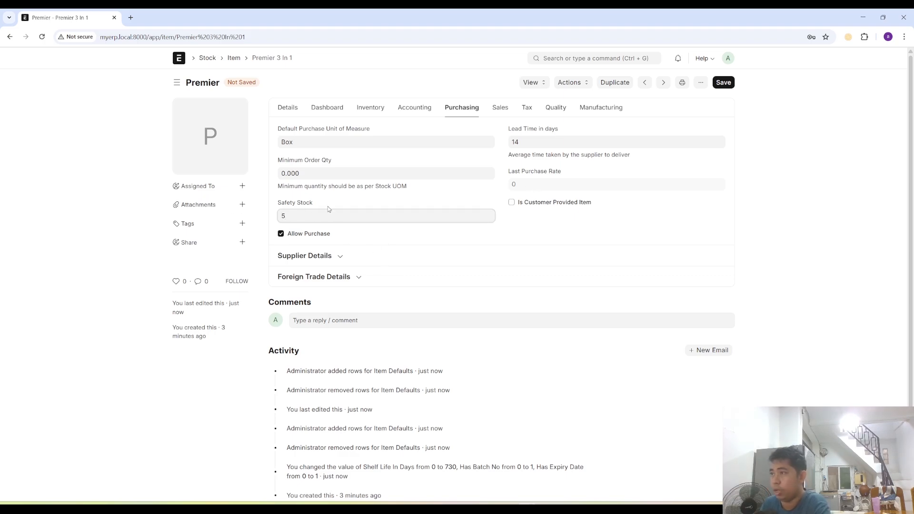
left_click(304, 178)
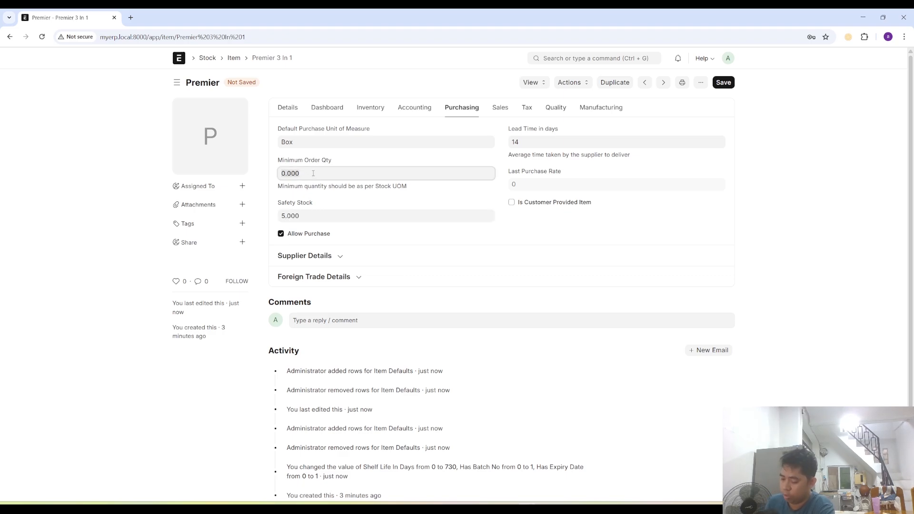
type("5")
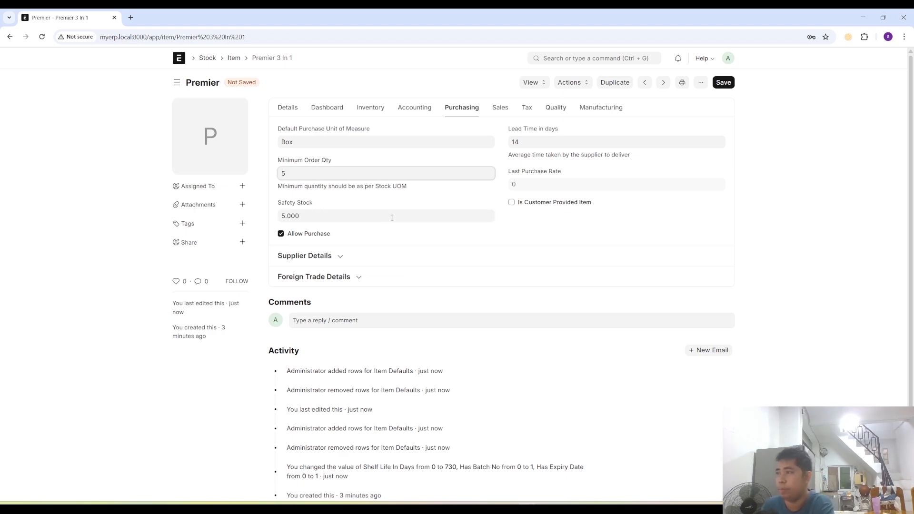
left_click(524, 232)
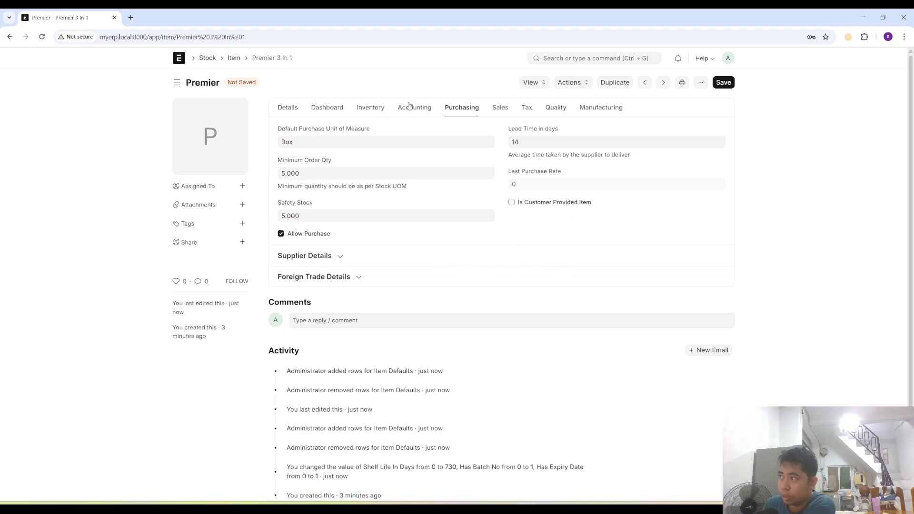
- Add Premier as a supplier in the item's supplier details, leaving the part number blank, and save the item
left_click(340, 257)
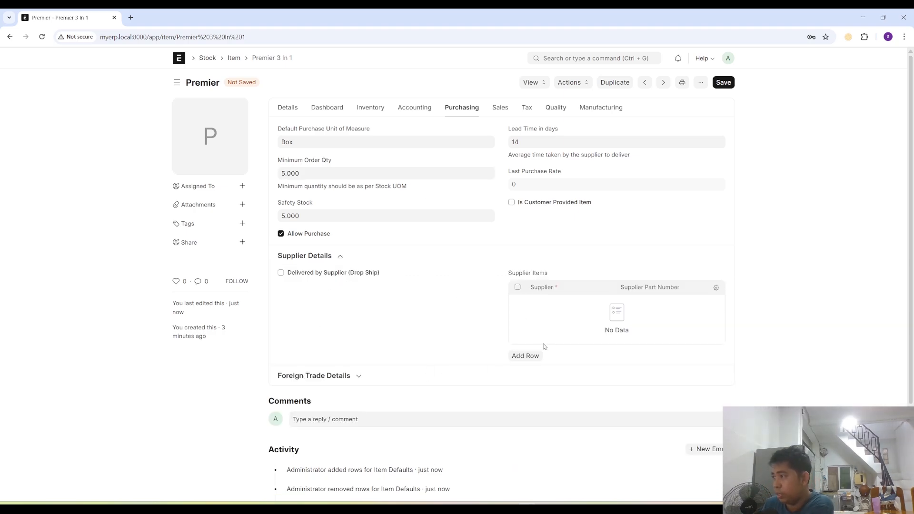
scroll(524, 333, "down", 2)
left_click(546, 217)
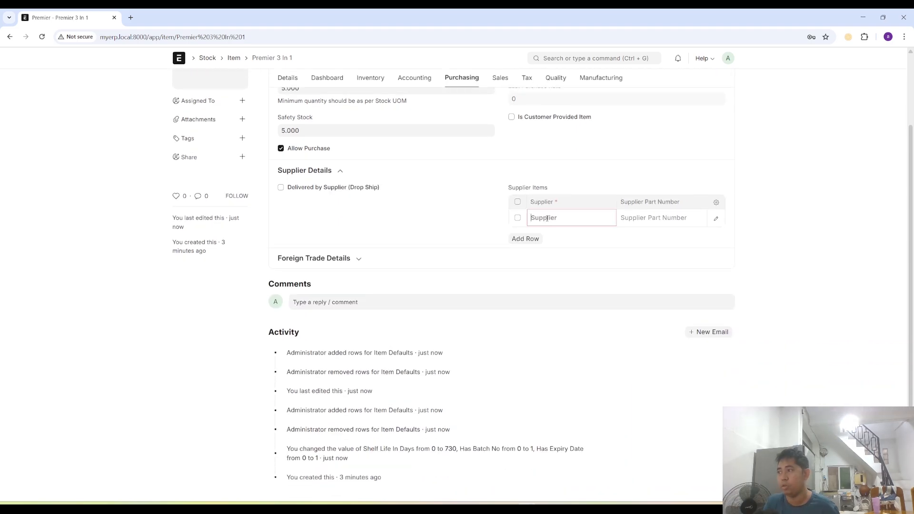
type("Premier")
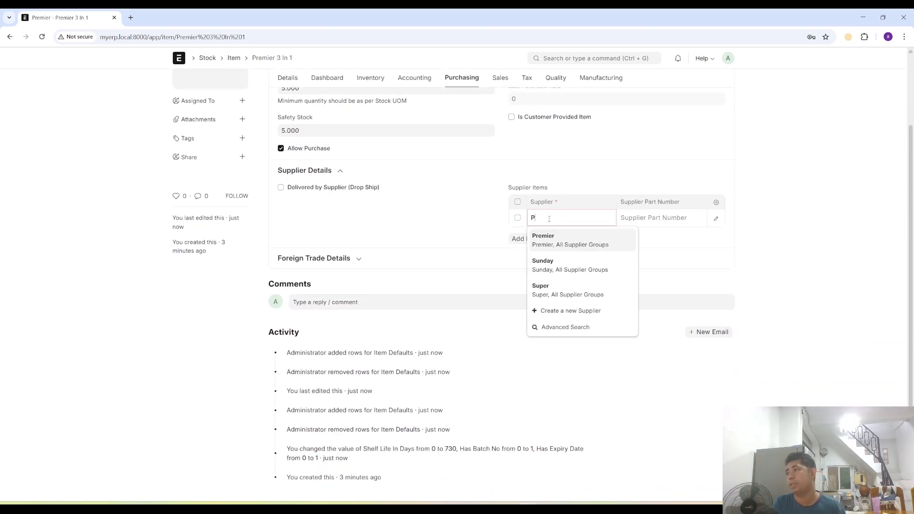
key("Tab")
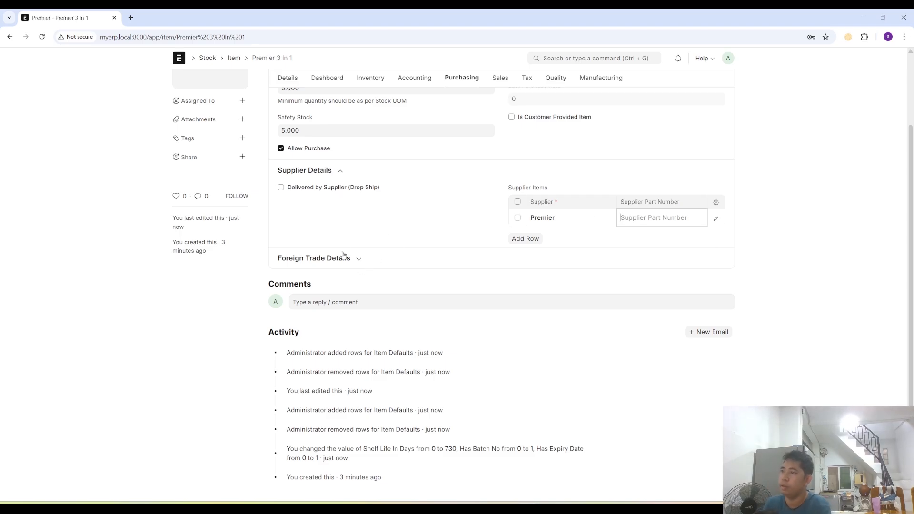
scroll(562, 210, "up", 2)
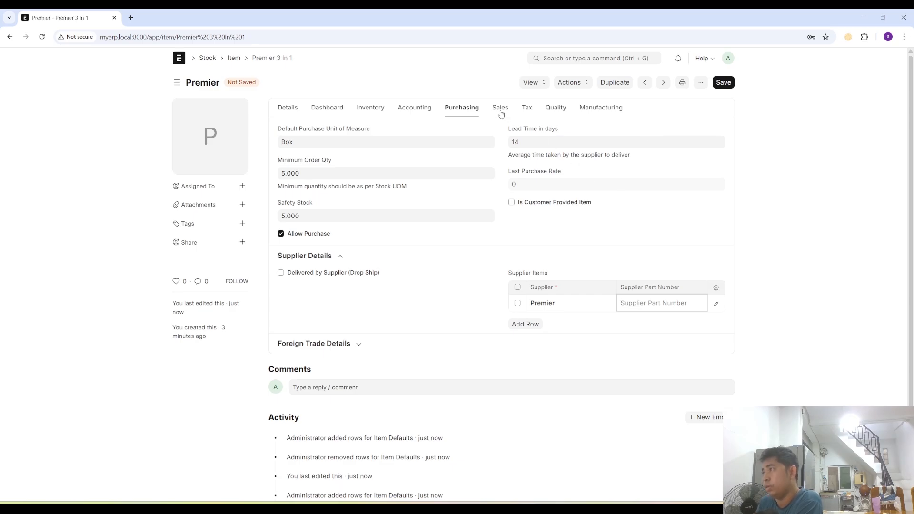
left_click(726, 87)
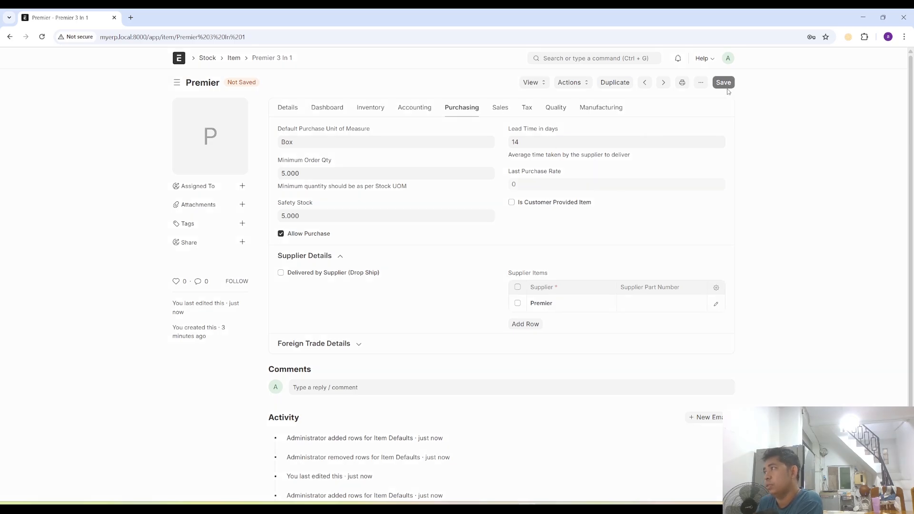
- Open the unit choices for the item's default sales unit of measure
left_click(500, 108)
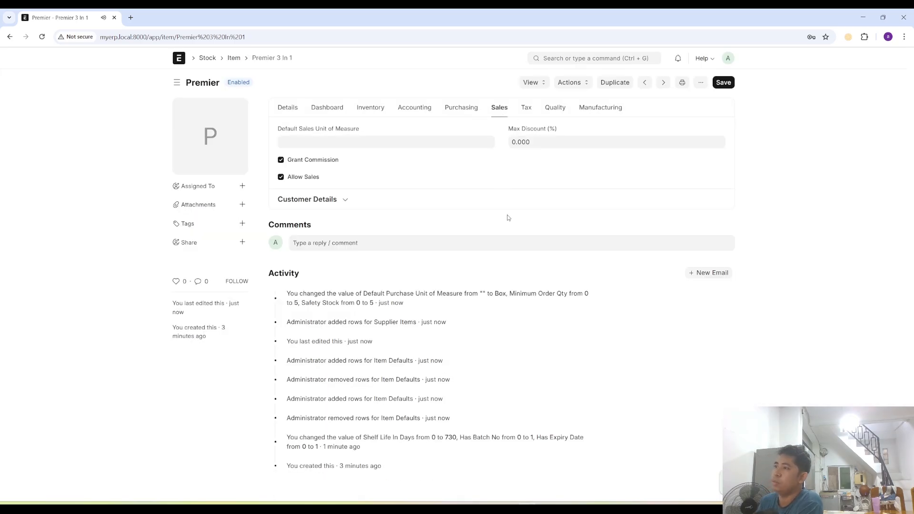
left_click(373, 142)
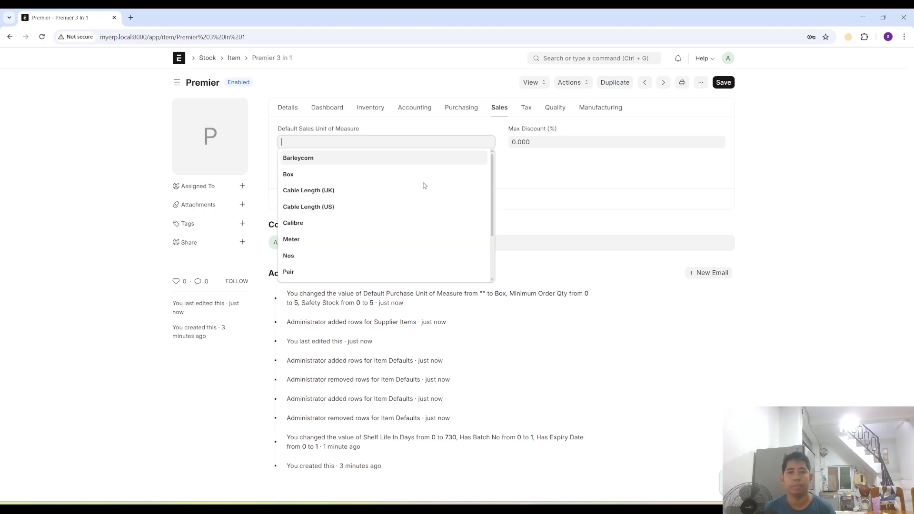
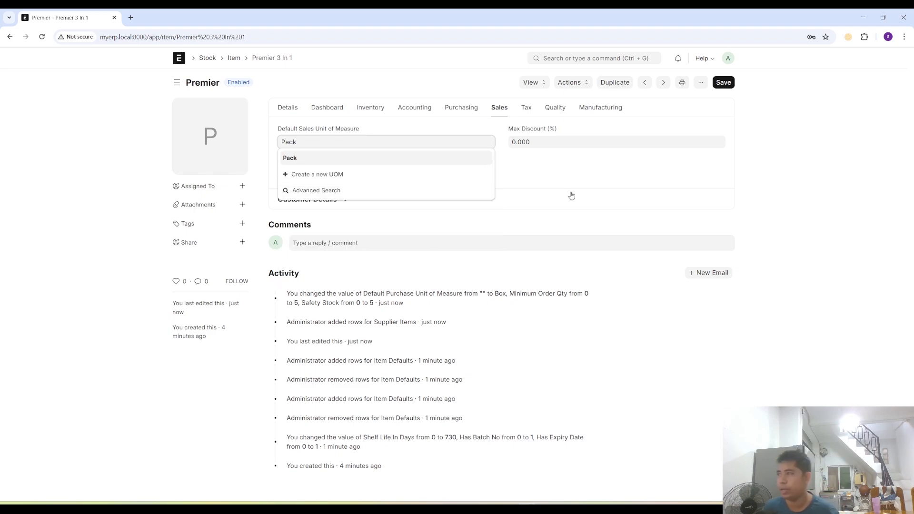
- Set the item's default sales unit of measure to Pack and save the item
key("Tab")
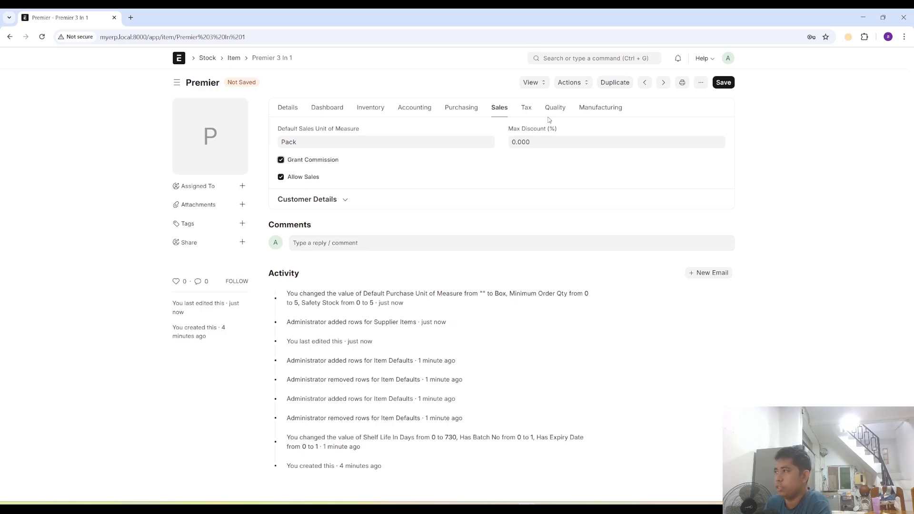
left_click(725, 84)
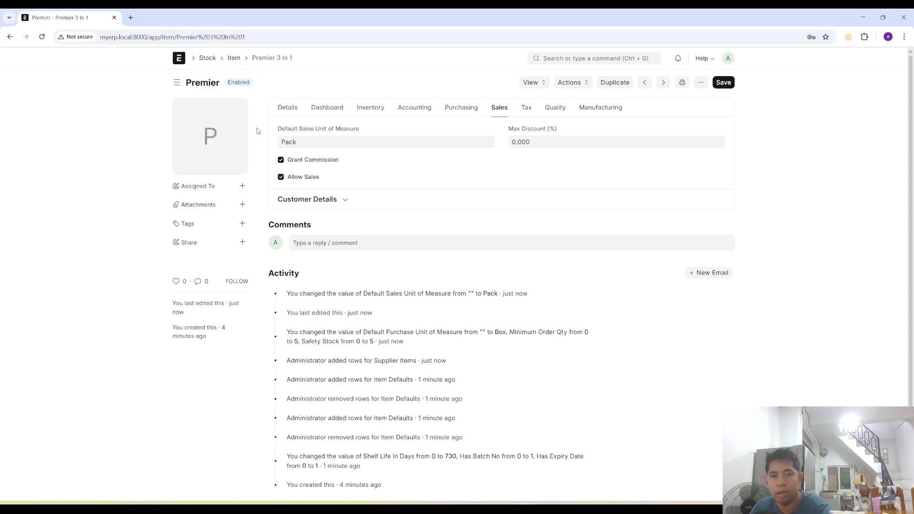
- Check the planned item names in the Notepad++ notes, return to the browser and start a new item with the code Premier Espresso
key("alt+Tab")
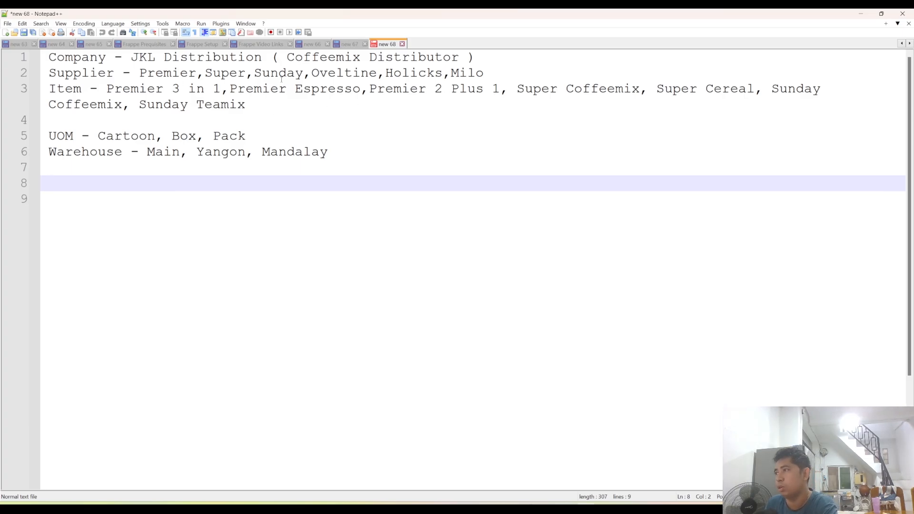
left_click(861, 14)
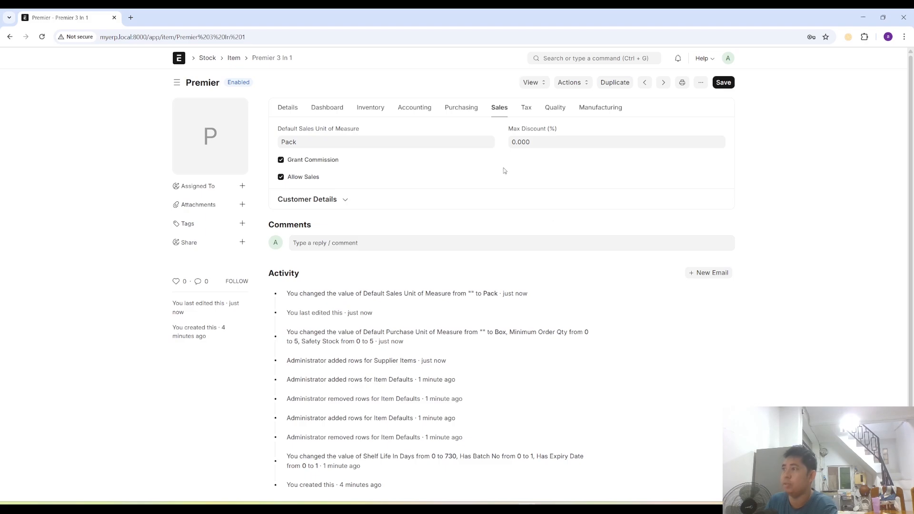
left_click(233, 57)
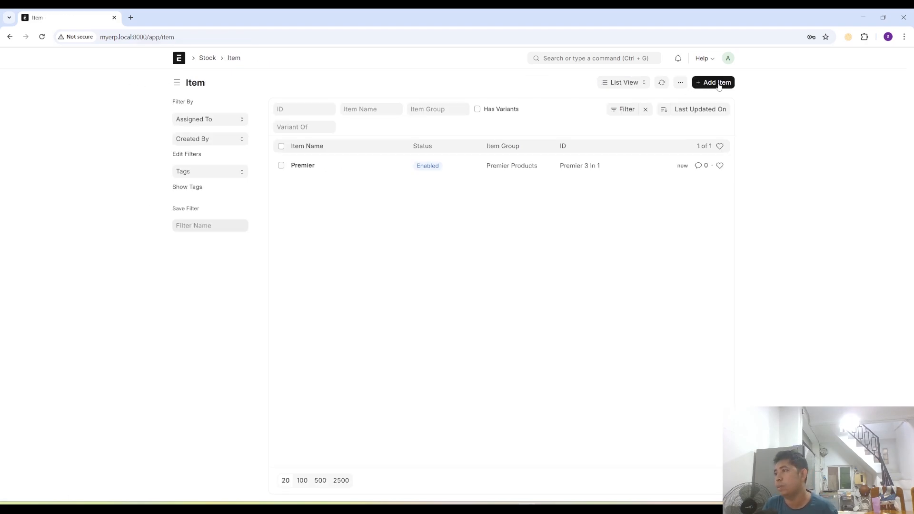
left_click(717, 82)
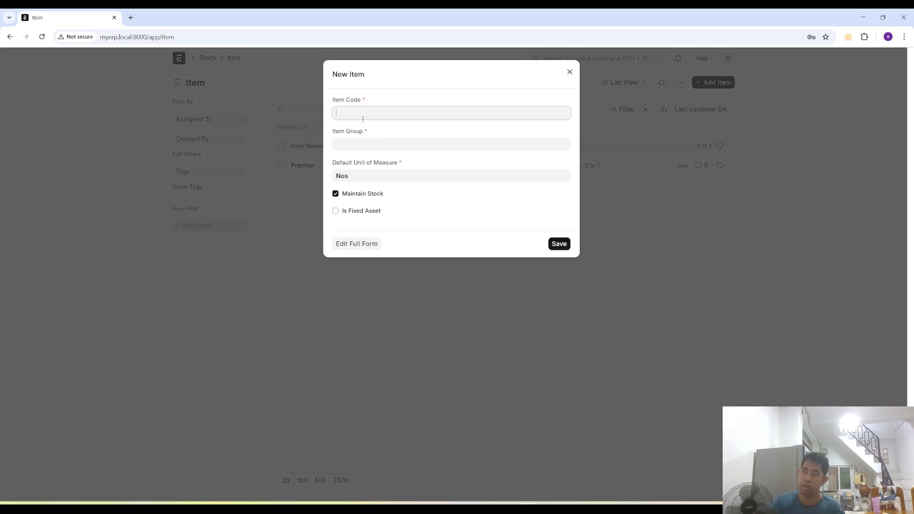
type("Per")
type("mier")
type(" S")
key("BackSpace")
type("W")
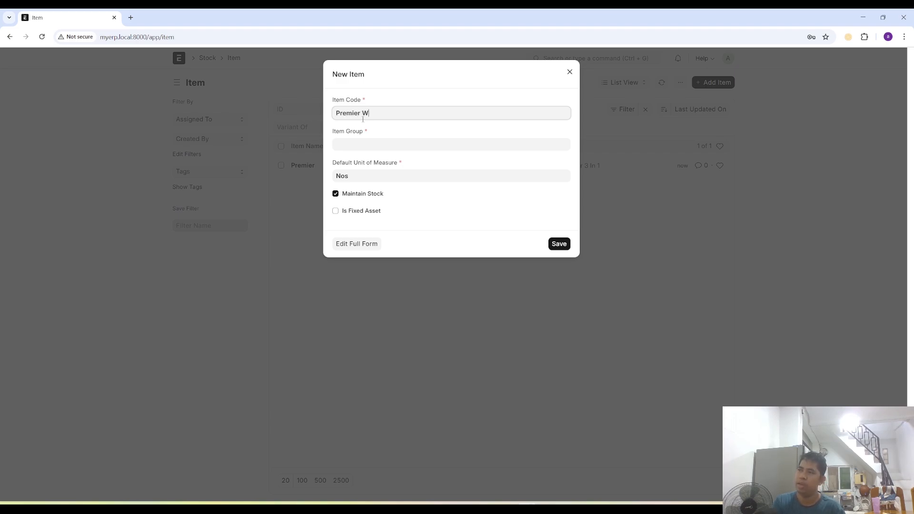
key("BackSpace")
type("Wh")
key("BackSpace")
key("BackSpace")
type("Wh")
key("BackSpace")
key("BackSpace")
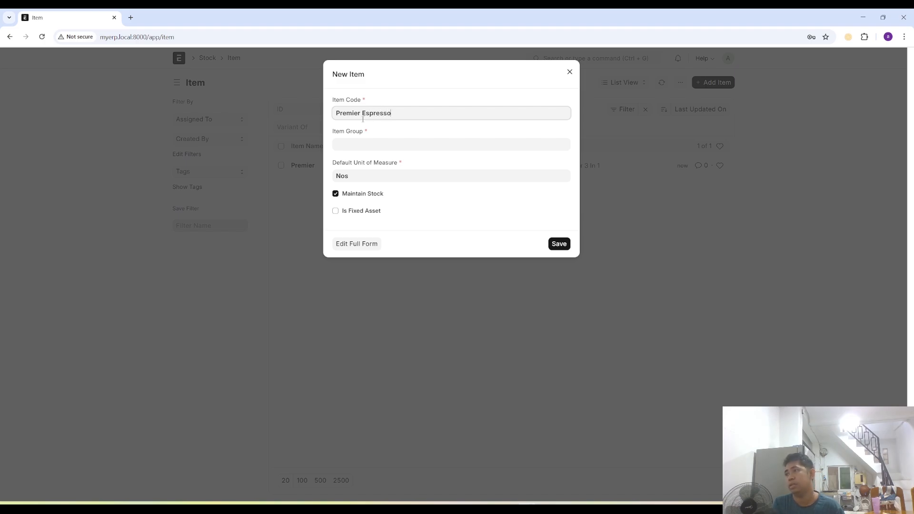
- Assign the new item to the Premier Products item group and open its full form
key("Tab")
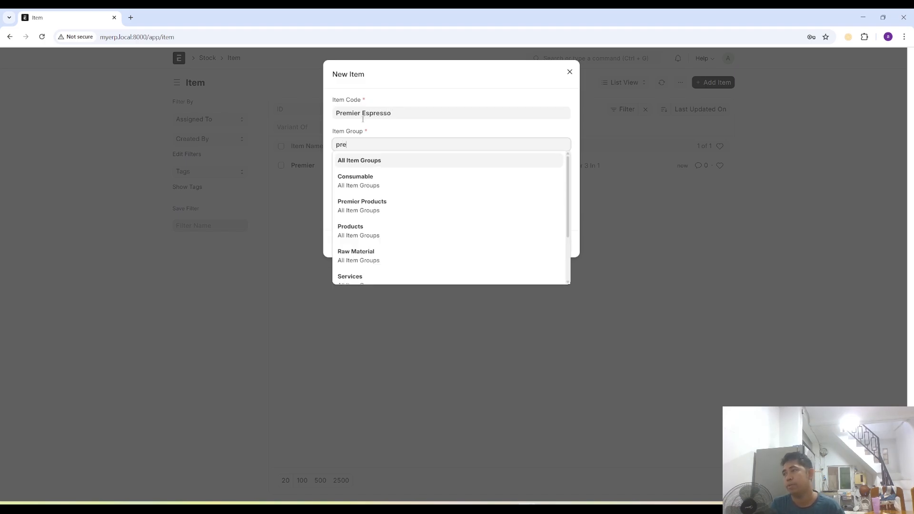
key("Return")
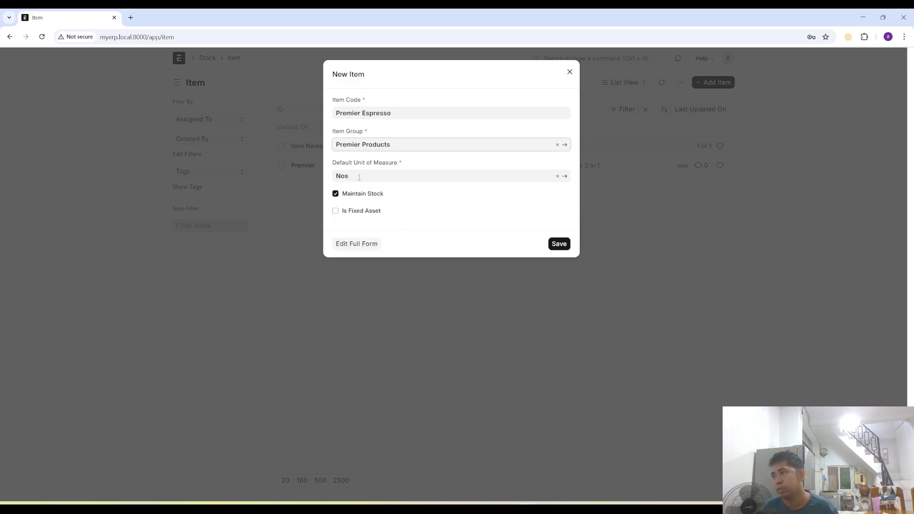
key("Tab")
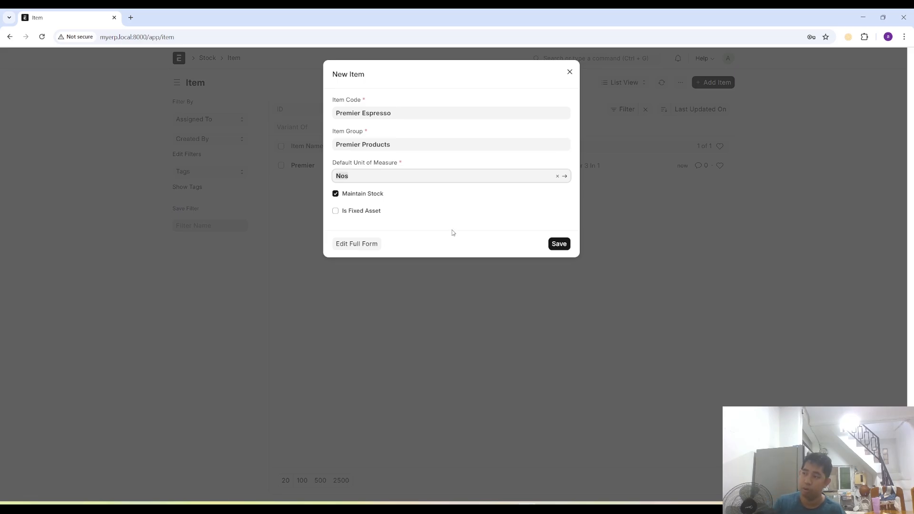
left_click(350, 244)
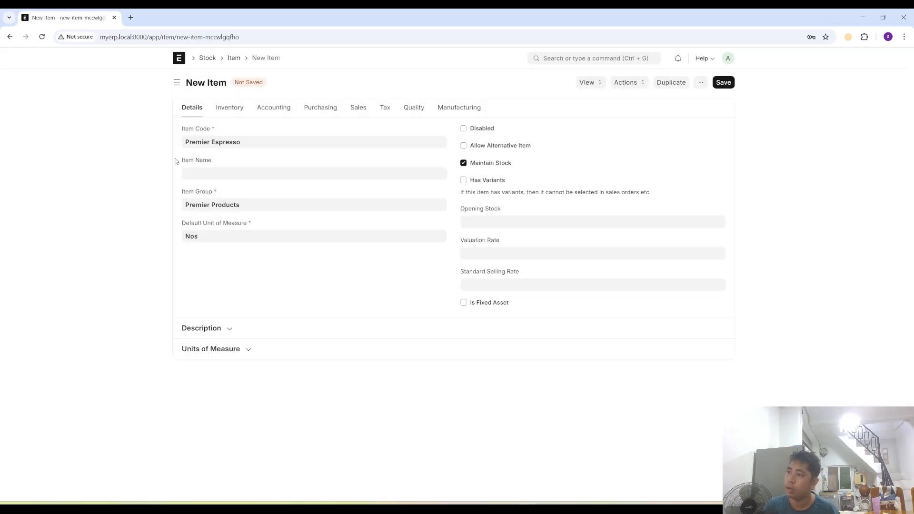
- Name the item Premier Espresso and set its default unit of measure to Box
left_click(212, 172)
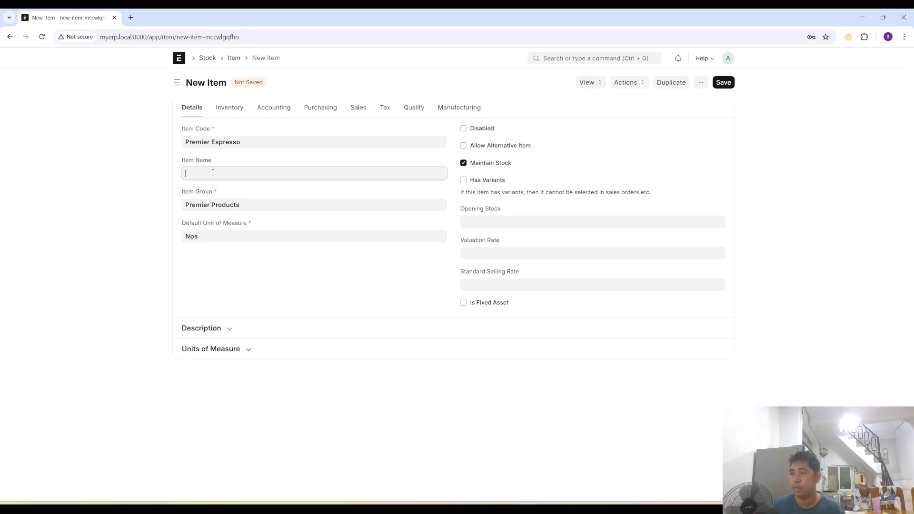
type("Premie")
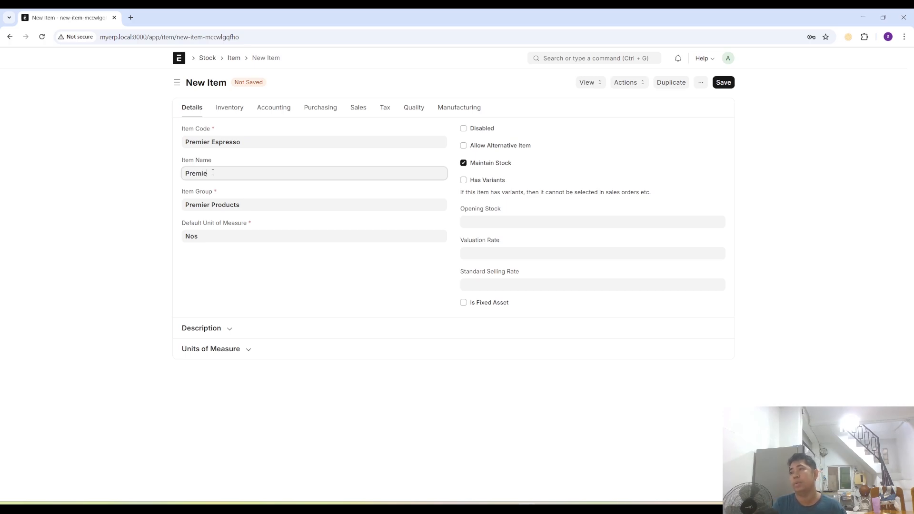
left_click(214, 235)
key("BackSpace")
key("BackSpace")
key("BackSpace")
type("Box")
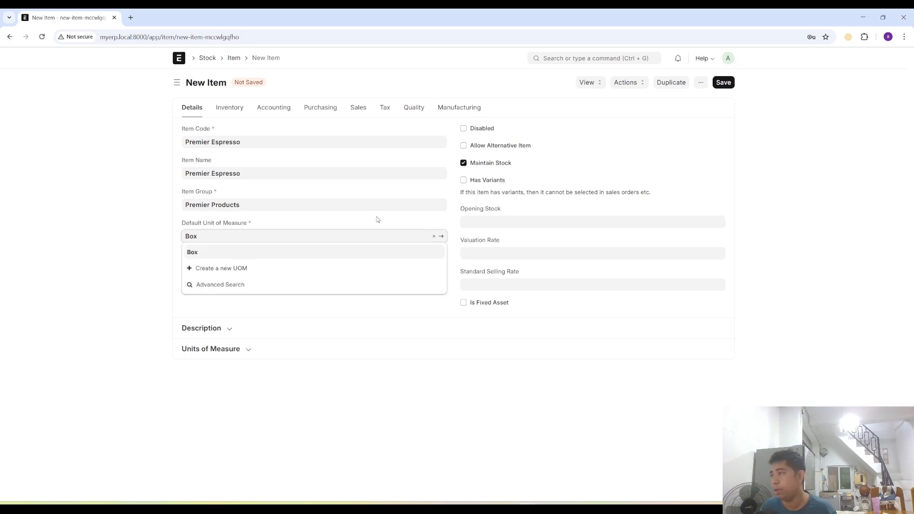
left_click(406, 223)
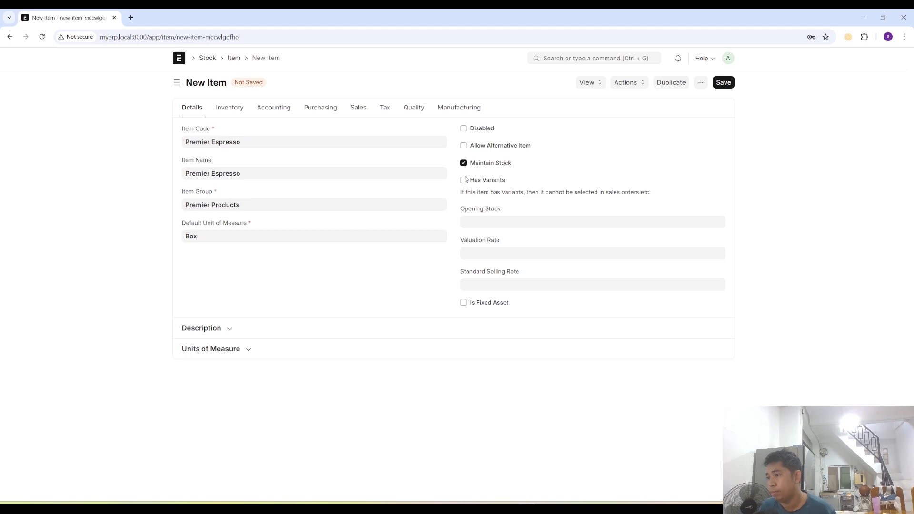
- Add Box to the item's units of measure with a conversion factor of 1
left_click(250, 352)
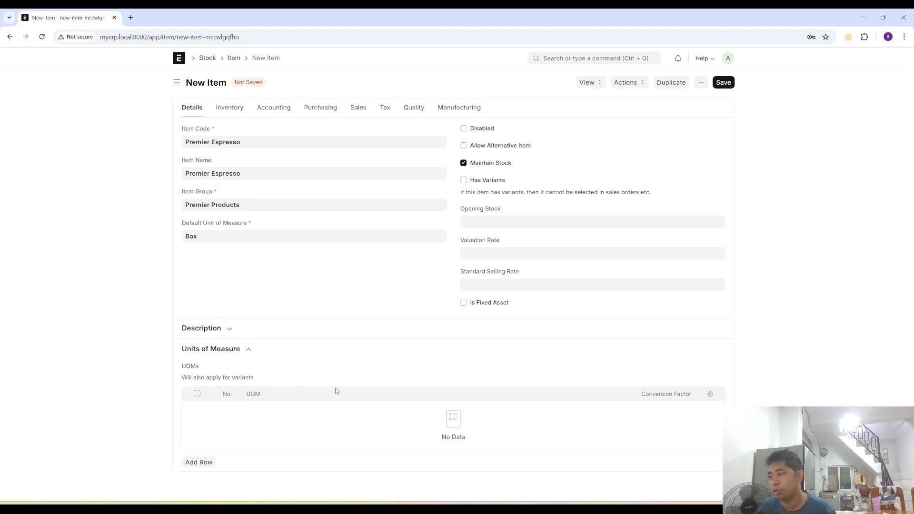
left_click(199, 462)
left_click(257, 410)
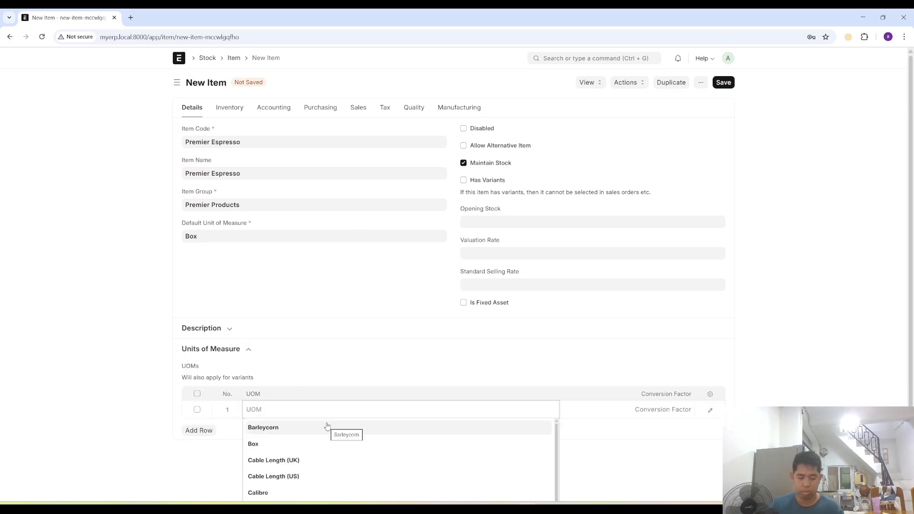
left_click(327, 426)
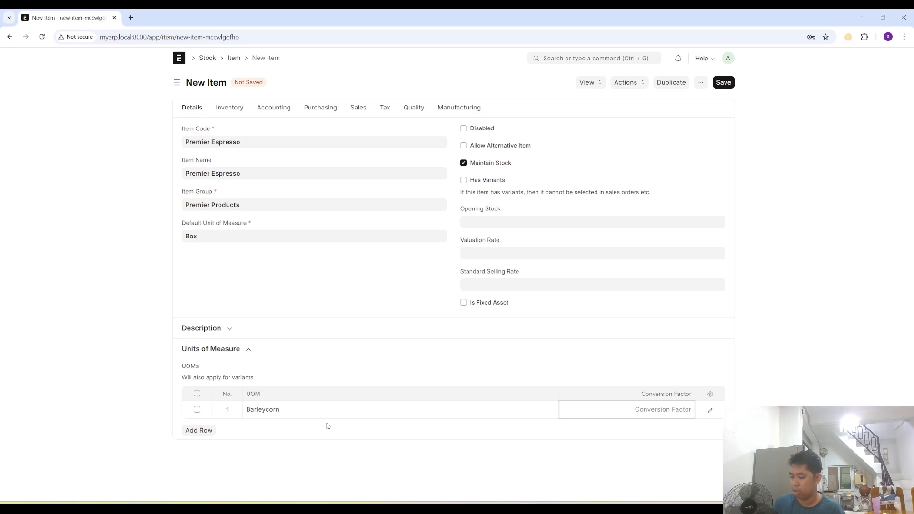
type("1")
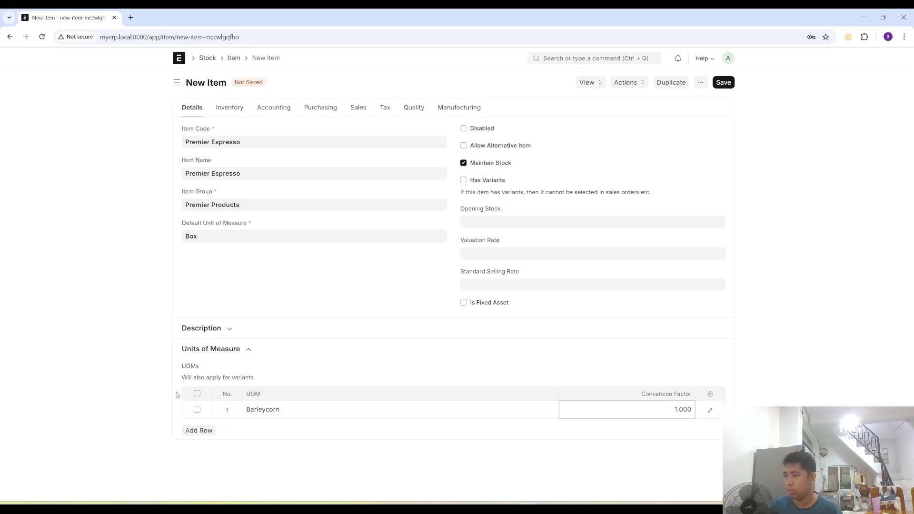
left_click(198, 430)
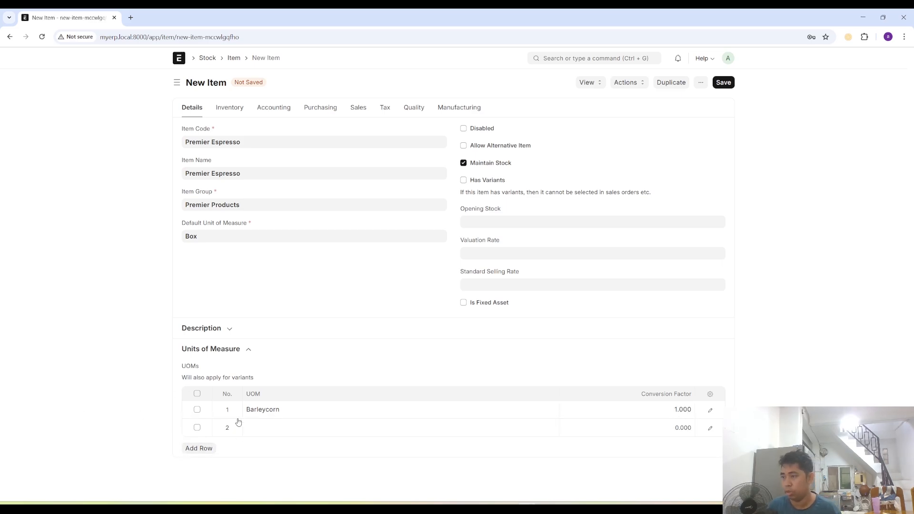
left_click(277, 410)
key("BackSpace")
key("BackSpace")
key("BackSpace")
key("BackSpace")
key("BackSpace")
key("BackSpace")
key("BackSpace")
key("BackSpace")
key("BackSpace")
key("BackSpace")
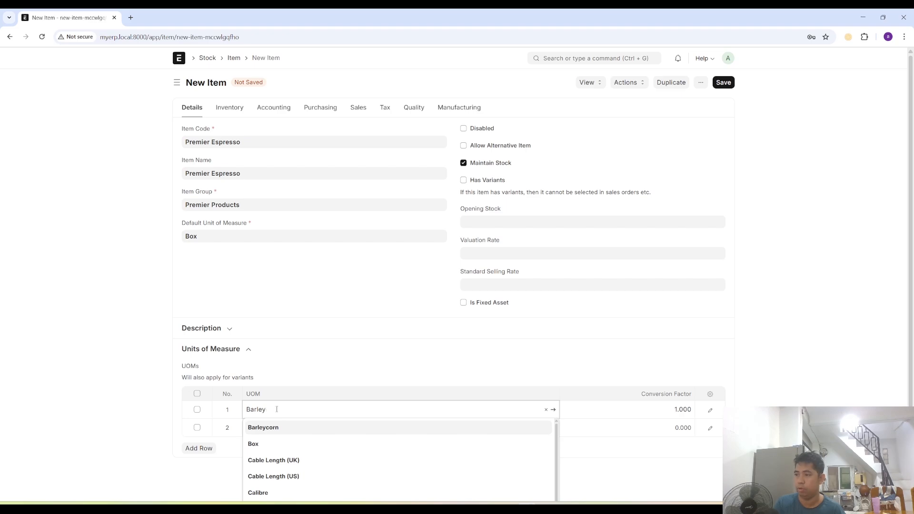
type("Box")
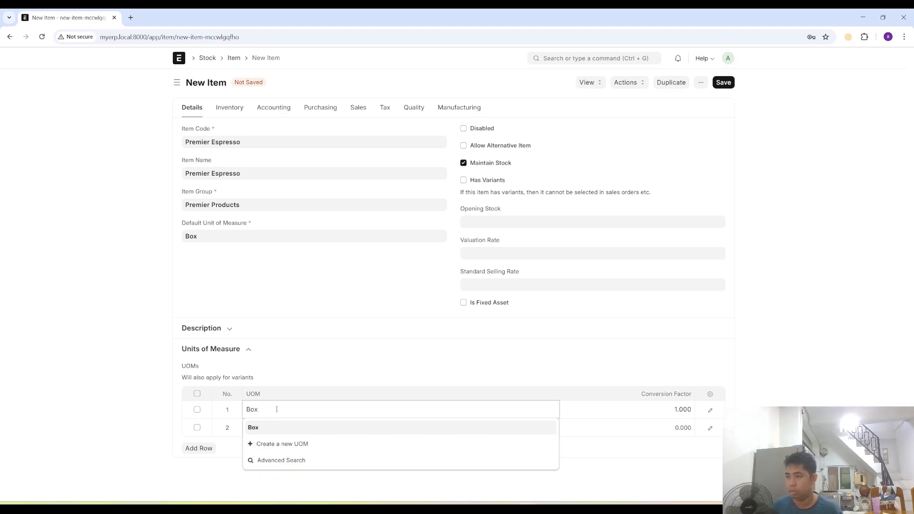
key("Return")
- Set the second unit of measure row to Pack with a conversion factor of 0.020
left_click(296, 431)
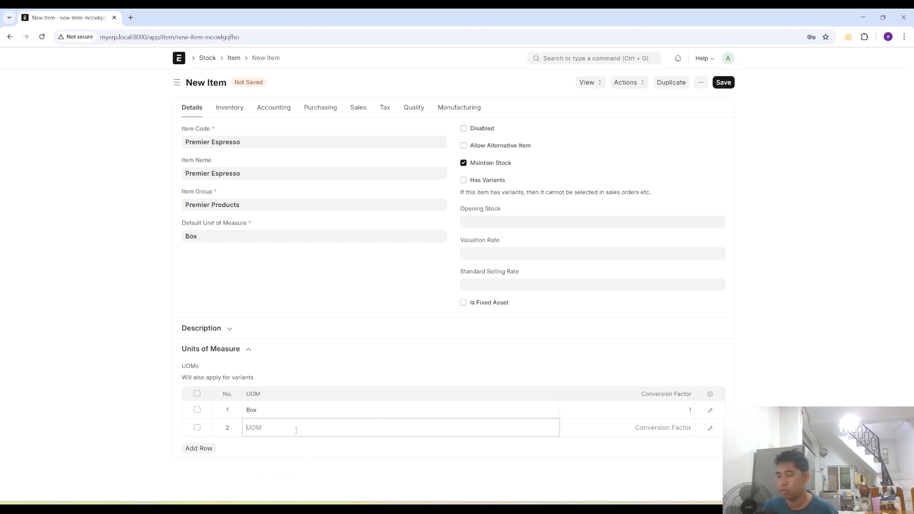
type("Pack")
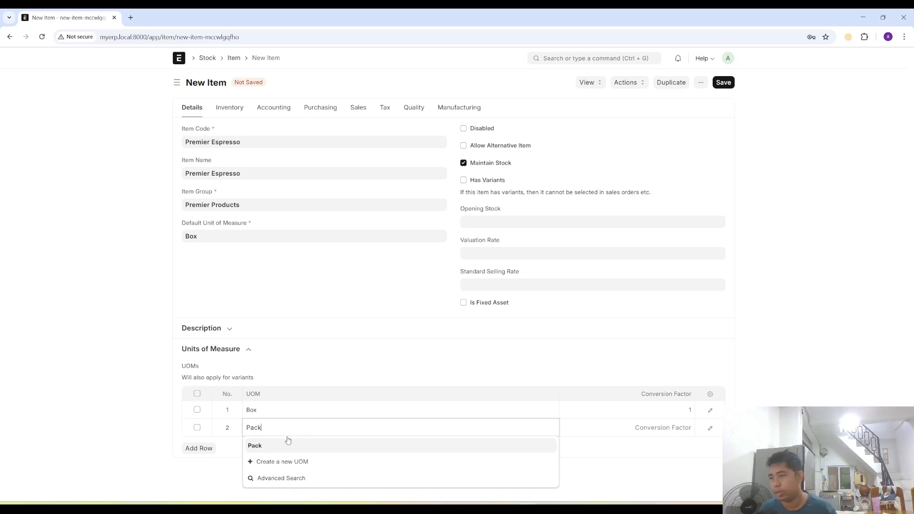
left_click(285, 444)
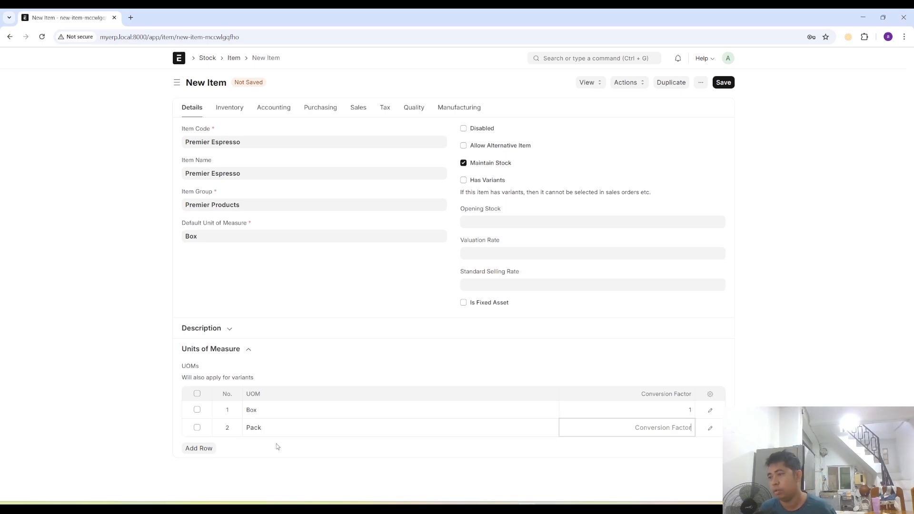
left_click(610, 427)
type("1")
key("BackSpace")
type("0.020")
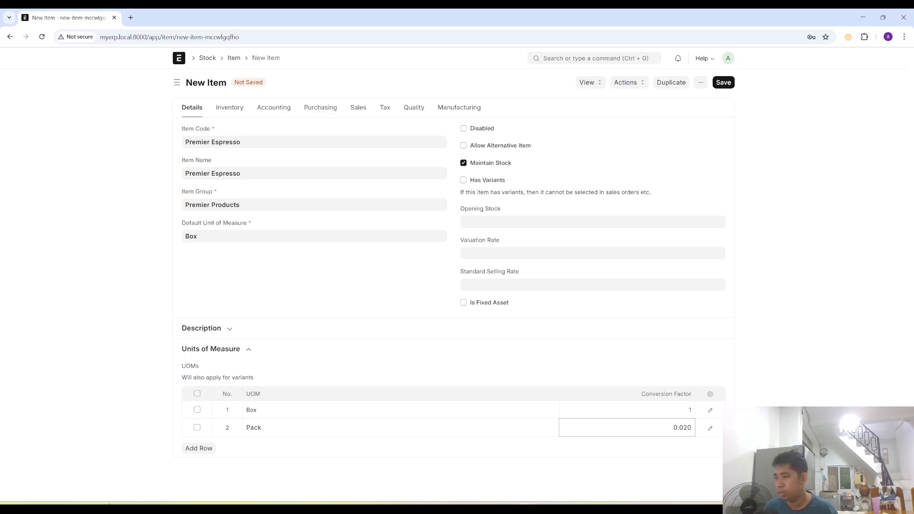
- Add Nos as a third unit of measure, entering its conversion factor as 1/50/30
left_click(199, 448)
left_click(272, 450)
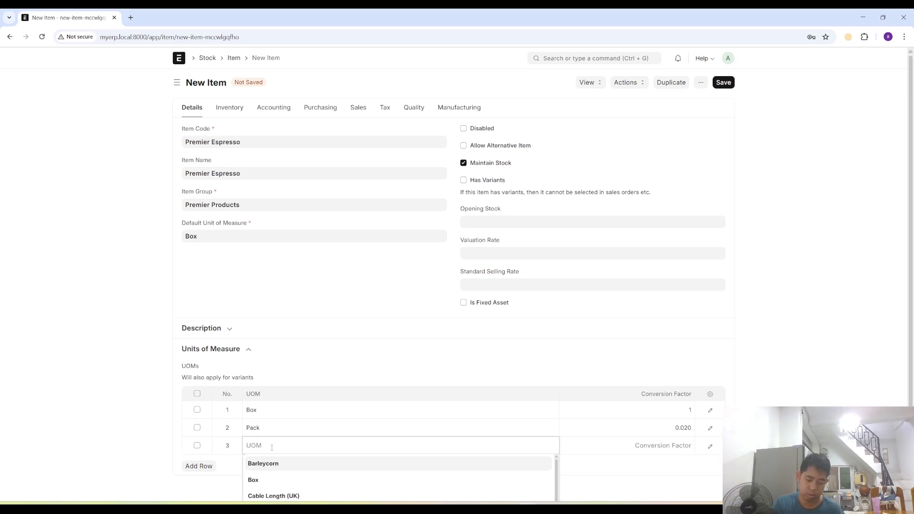
type("Nos")
key("Tab")
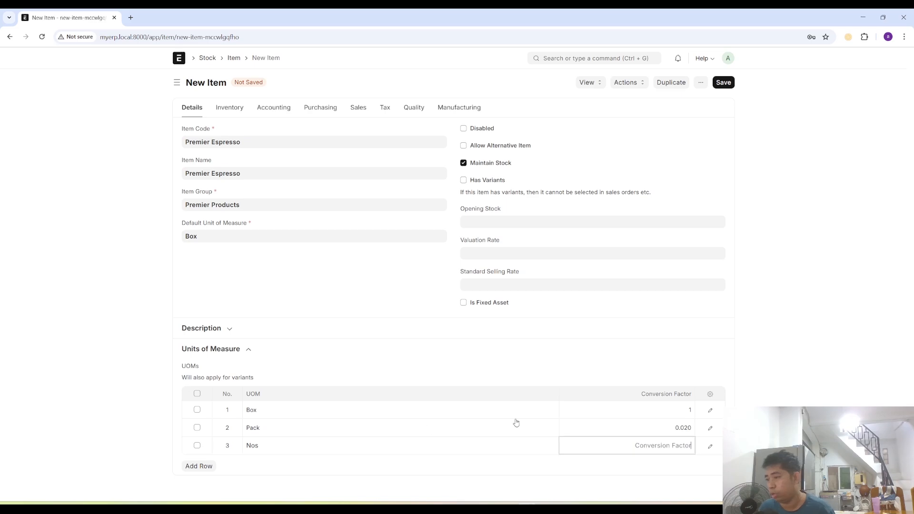
type("1/")
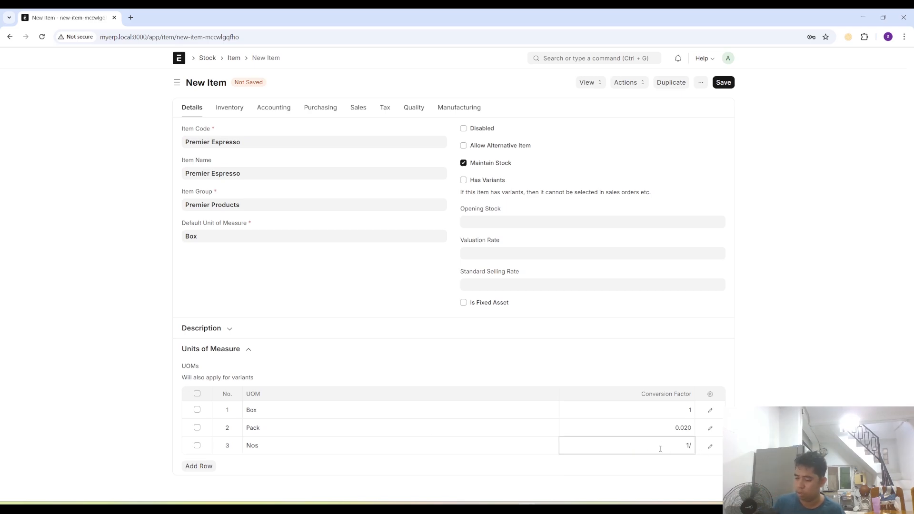
type("50/30")
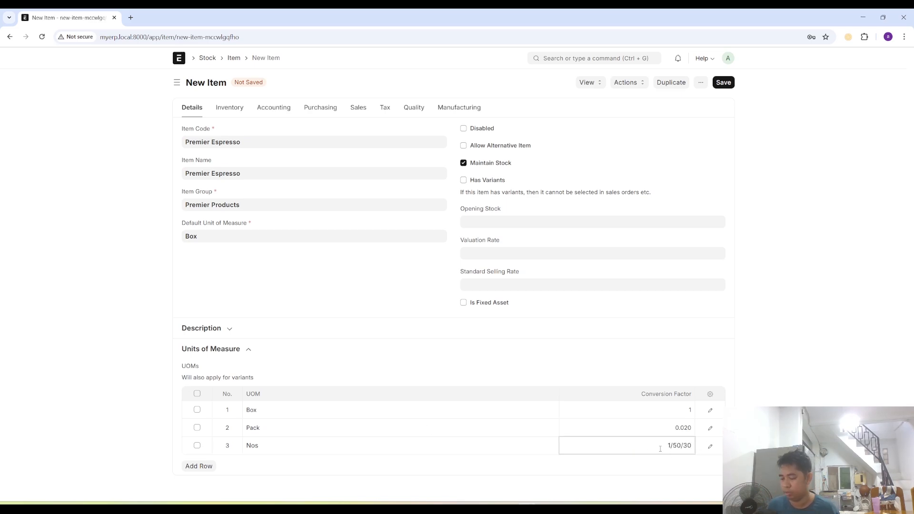
left_click(312, 477)
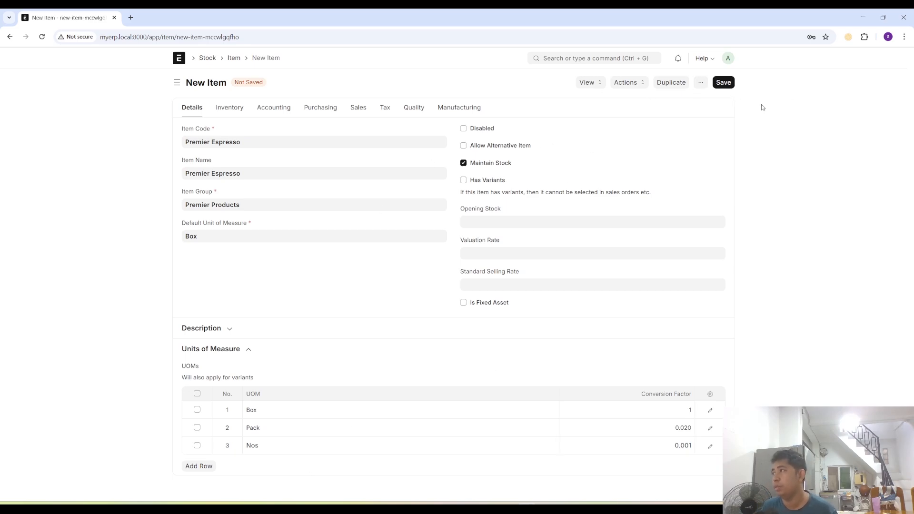
- Set the new item's shelf life to 730 days in the inventory settings
left_click(229, 109)
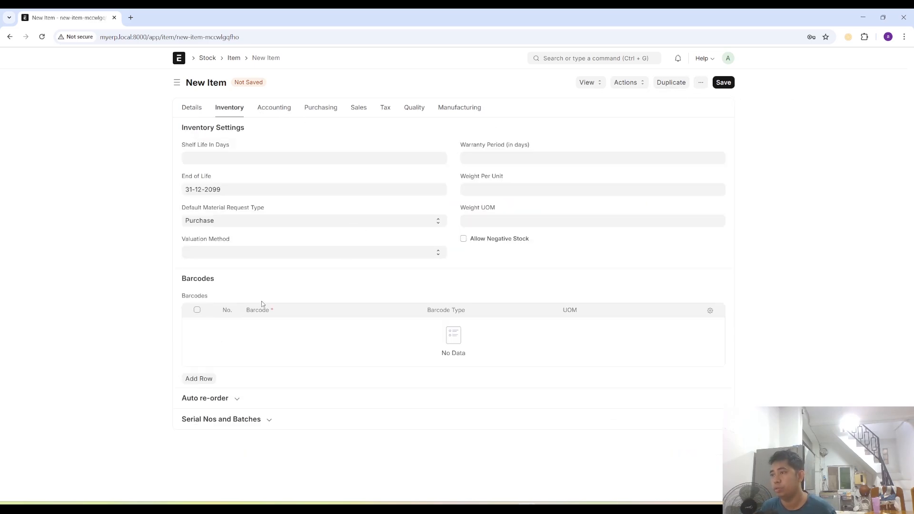
left_click(220, 157)
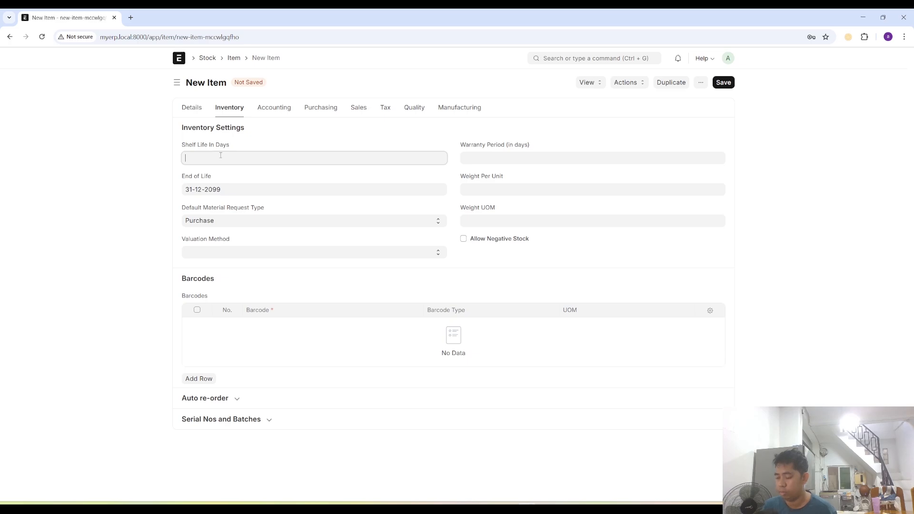
type("730")
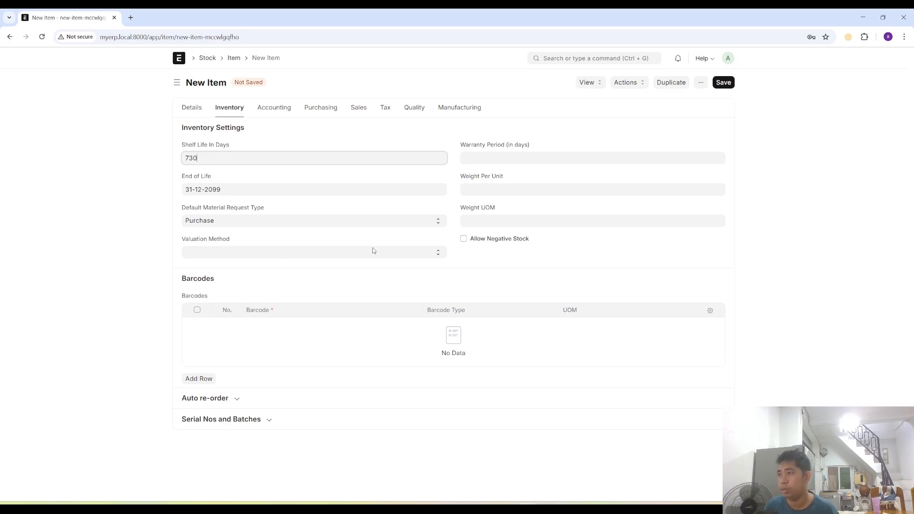
- Set the new item's valuation method to FIFO and enable batch number and expiry date tracking
left_click(336, 253)
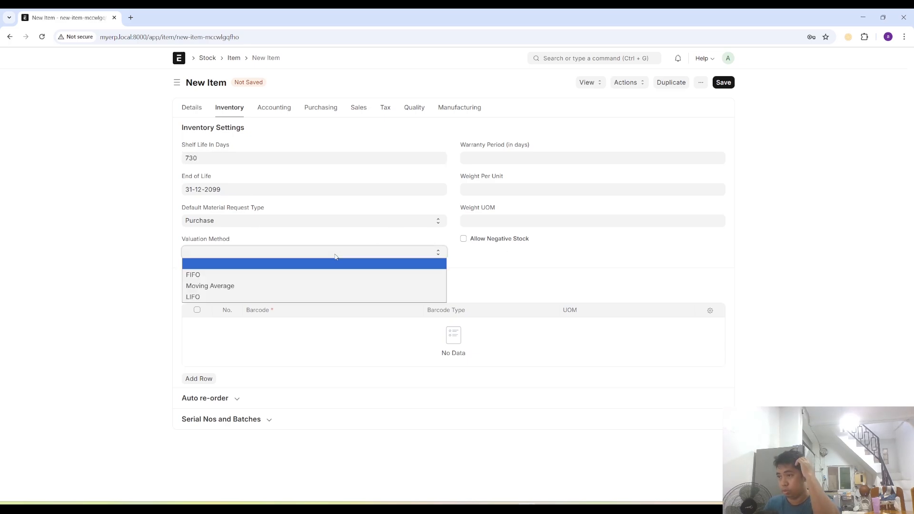
left_click(216, 275)
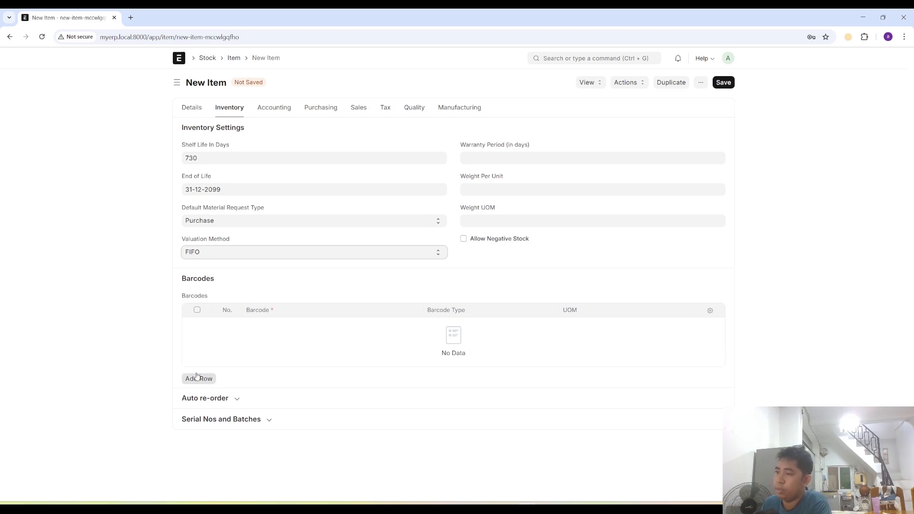
left_click(255, 420)
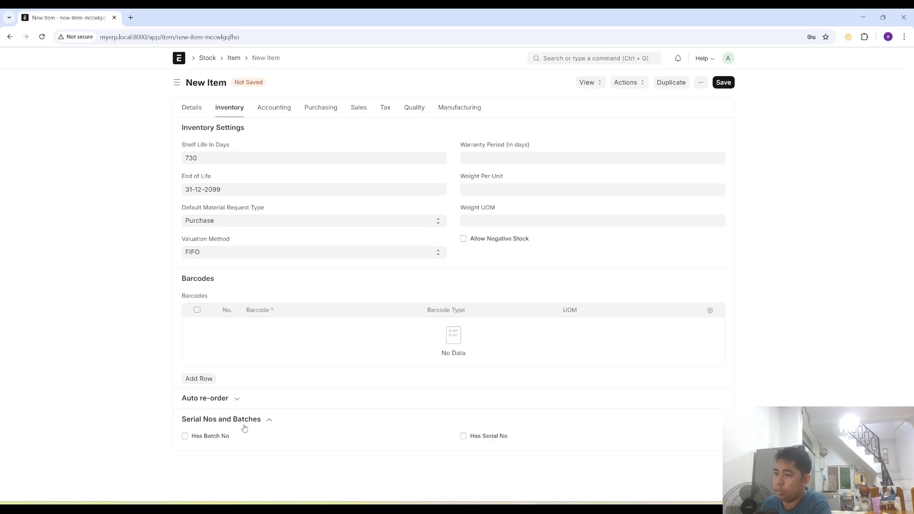
left_click(185, 435)
left_click(185, 468)
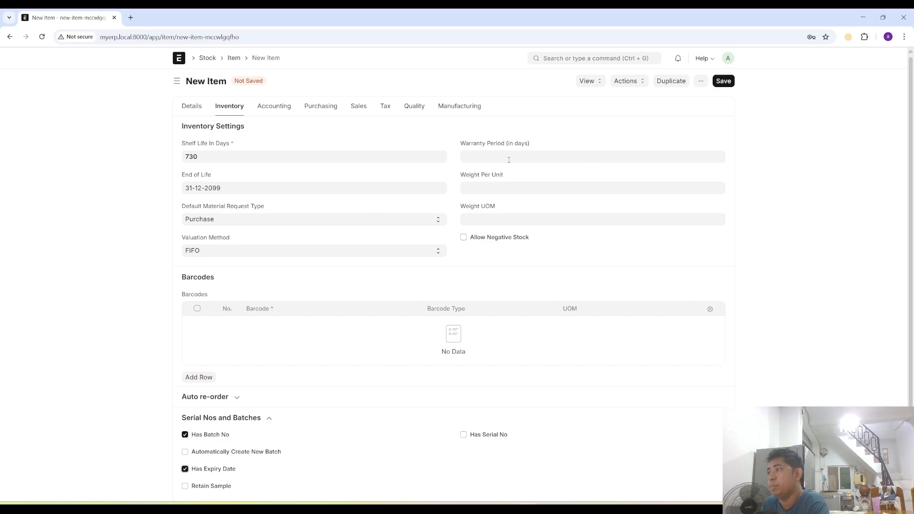
- Set the item's default purchase unit of measure to Box and its minimum order quantity to 5
left_click(322, 108)
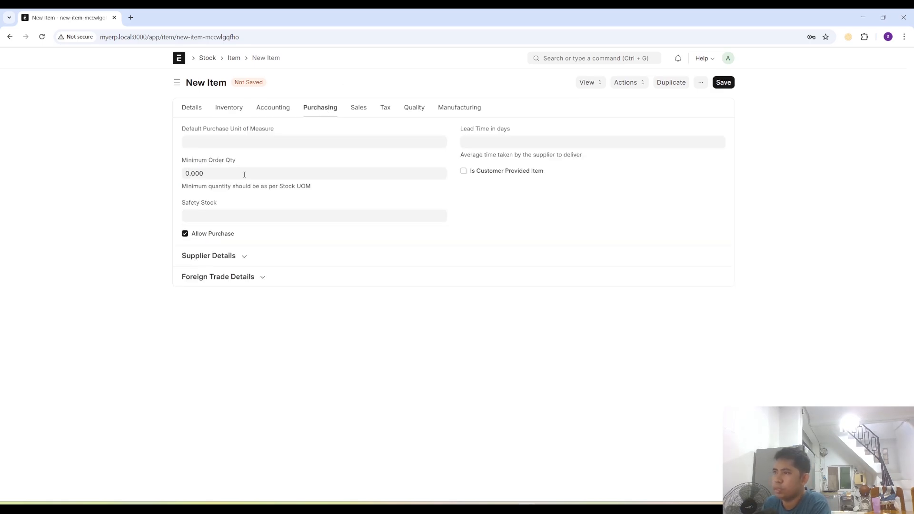
left_click(212, 141)
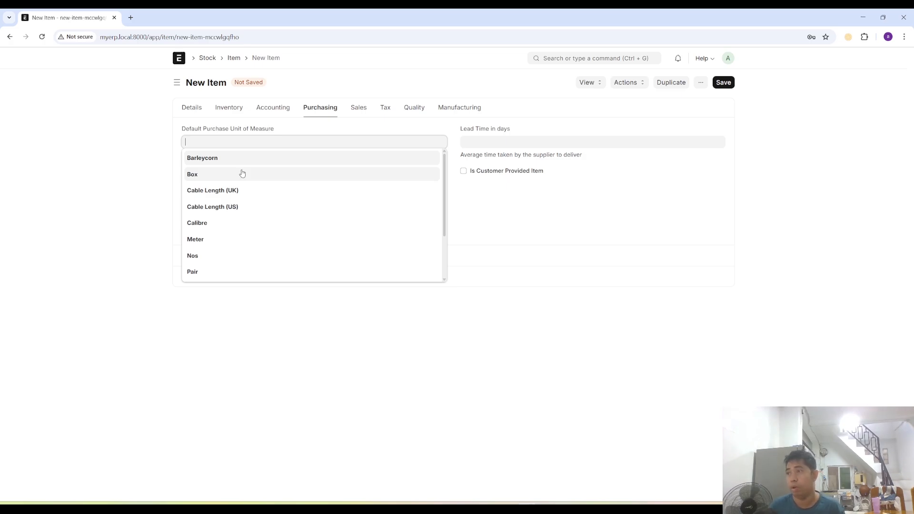
left_click(242, 174)
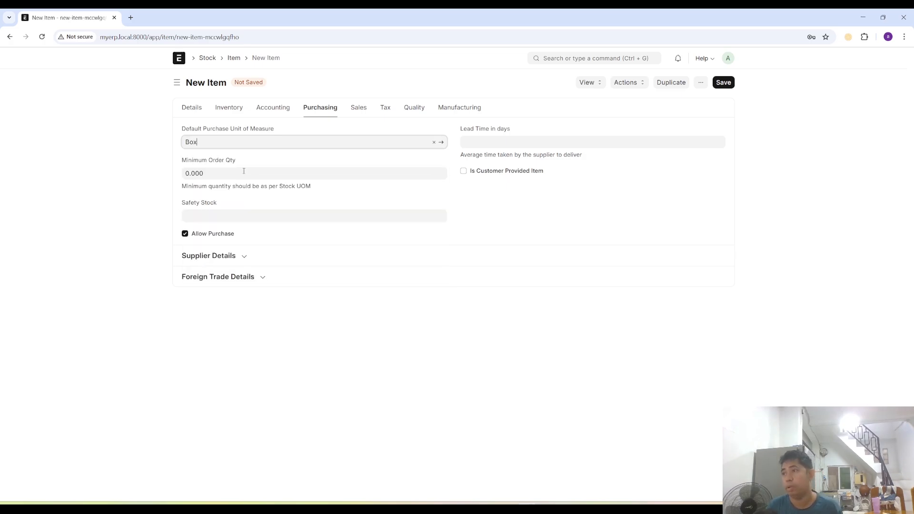
left_click(212, 172)
type("5")
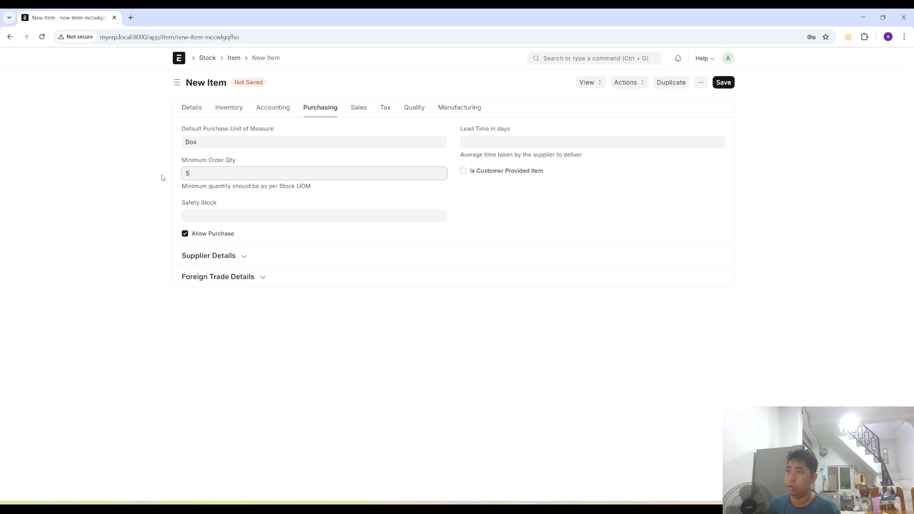
- Set the item's safety stock to 5 and its purchasing lead time to 14 days
left_click(228, 216)
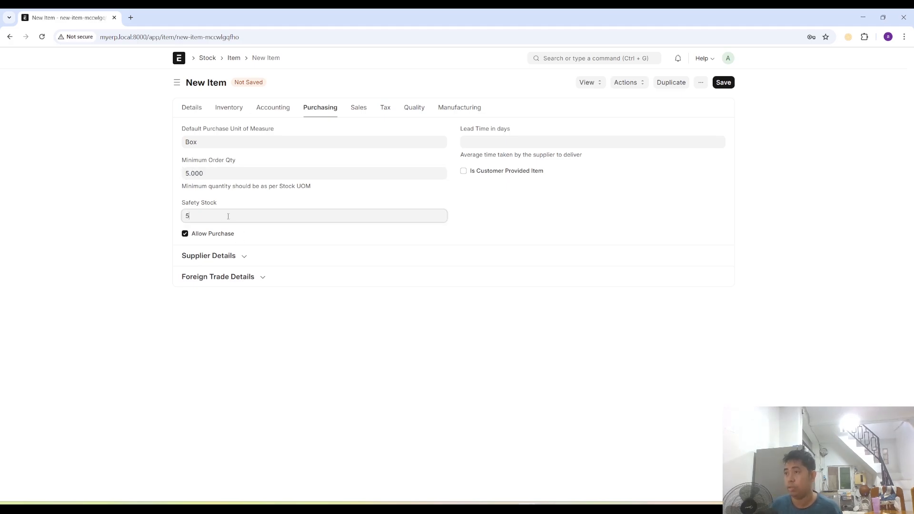
left_click(544, 199)
left_click(486, 142)
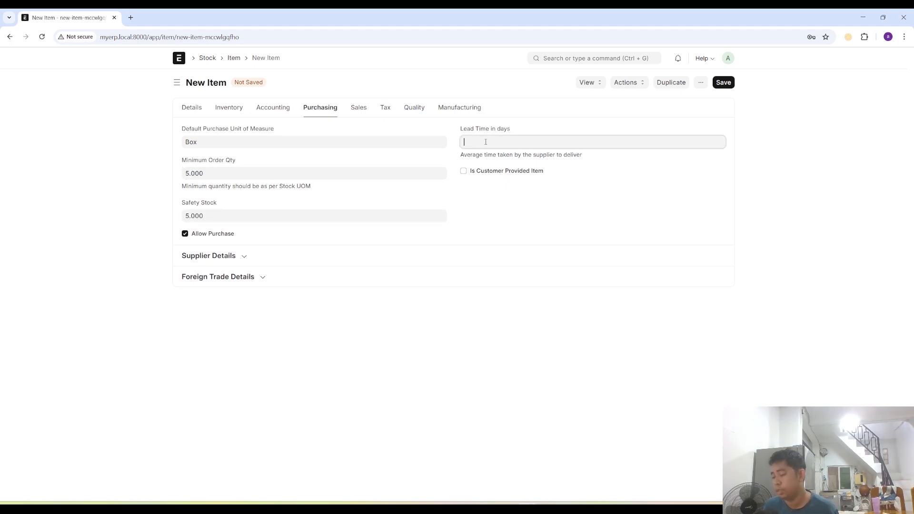
type("14")
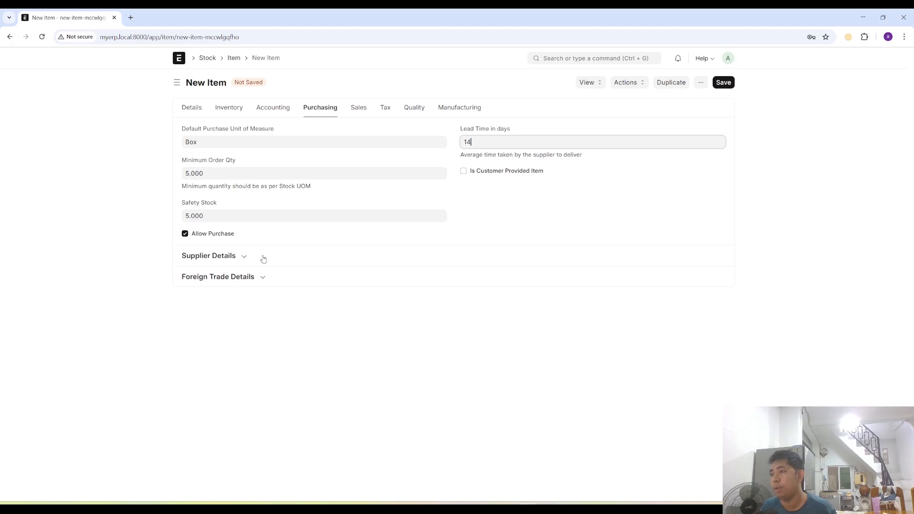
- Add Premier as a supplier in the item's supplier details
left_click(241, 257)
left_click(486, 357)
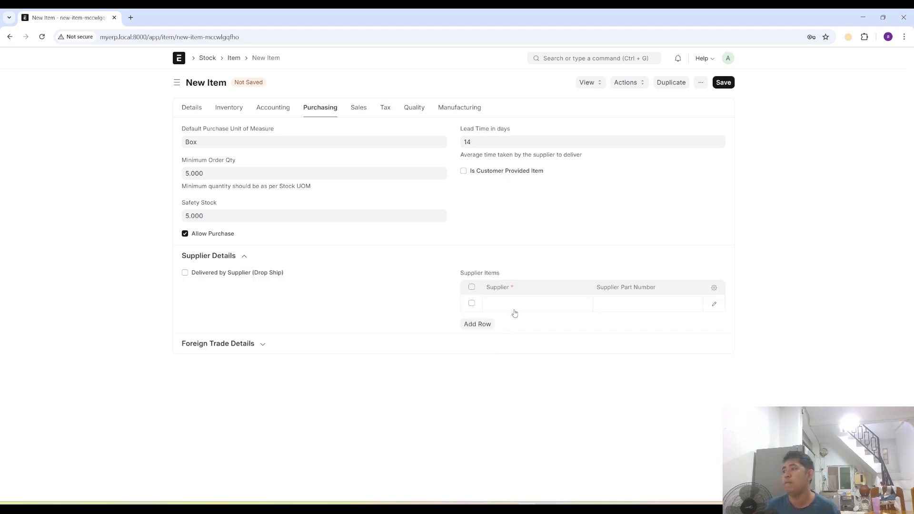
left_click(514, 307)
type("Pre")
key("Tab")
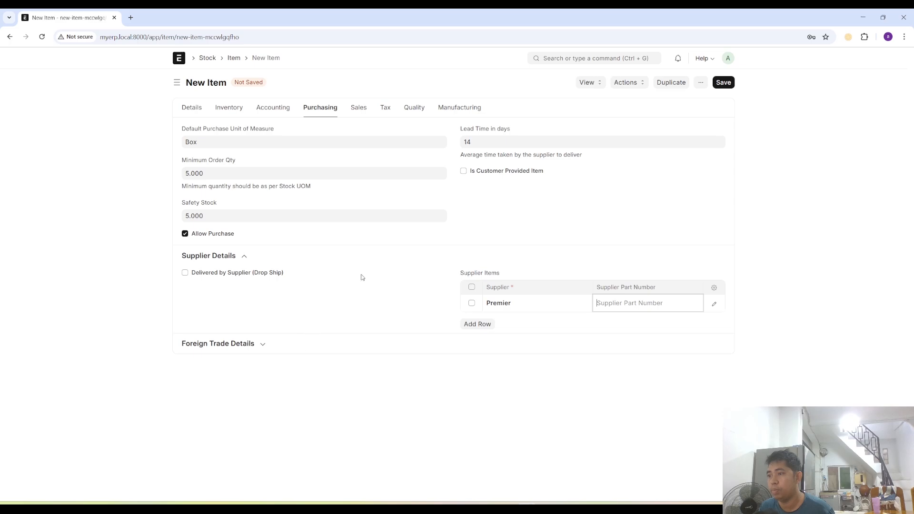
- Set the default sales unit of measure to Pack and save the new item
left_click(357, 111)
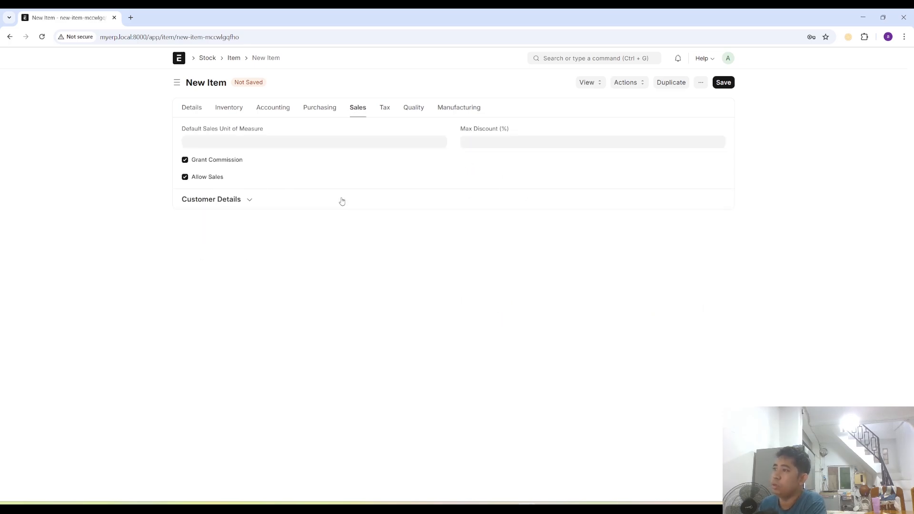
left_click(229, 142)
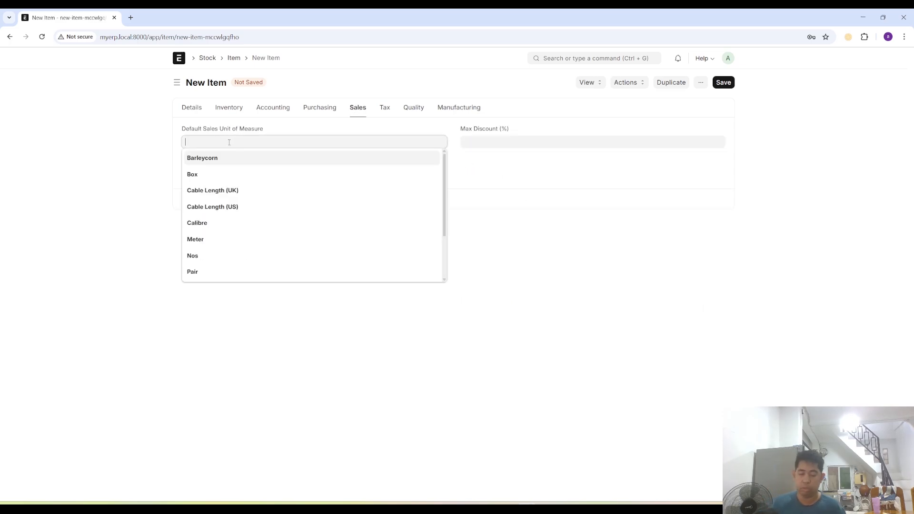
type("Pac")
left_click(284, 159)
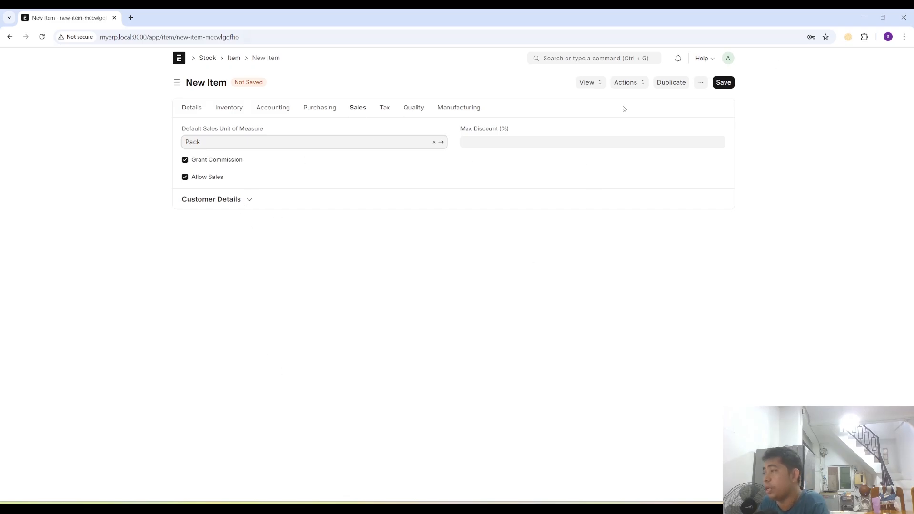
left_click(722, 82)
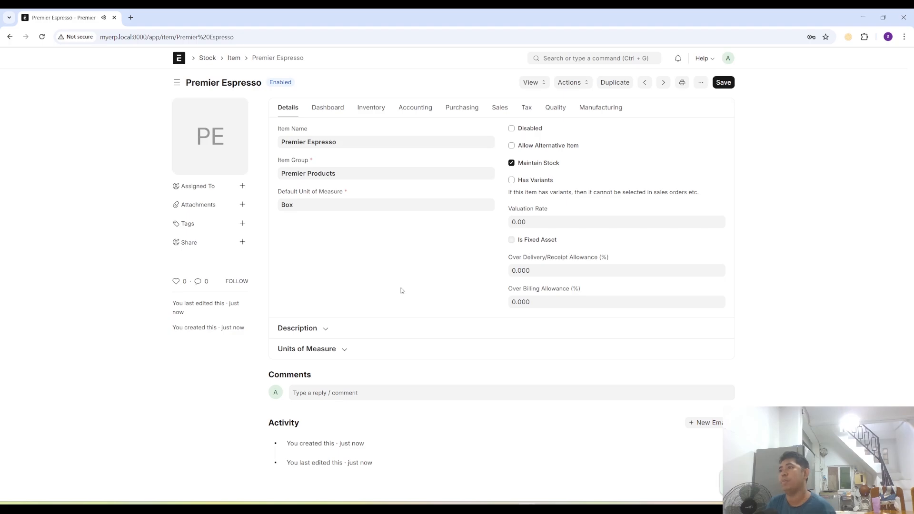
- Change the item name of the existing Premier 3 In 1 record to Premier 3 In 1 and save it
left_click(233, 58)
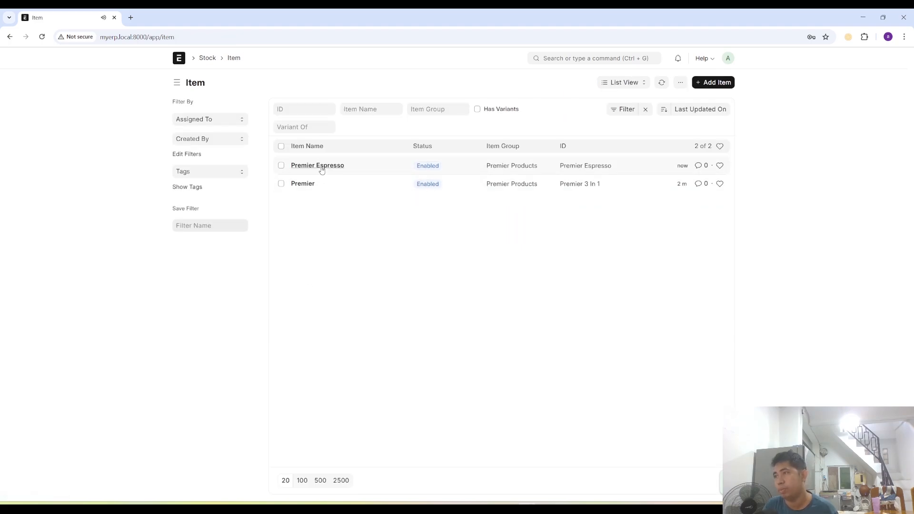
left_click(307, 185)
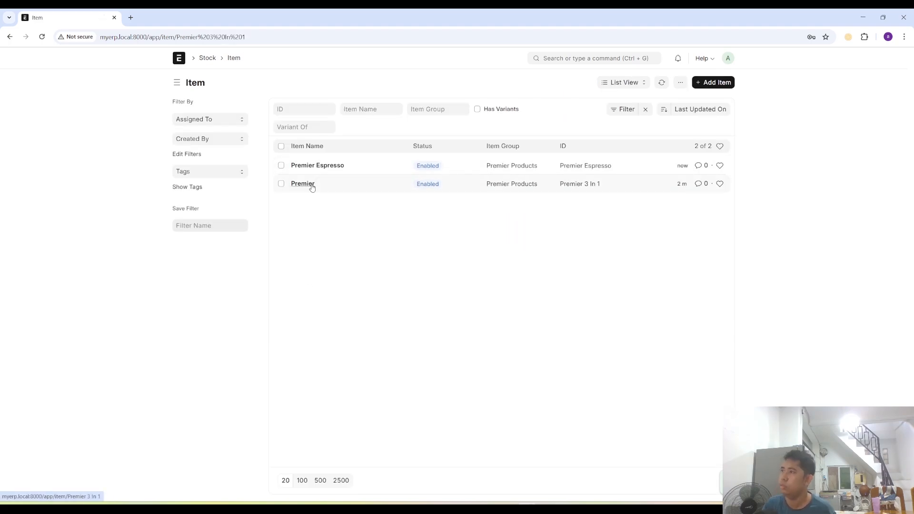
left_click(288, 109)
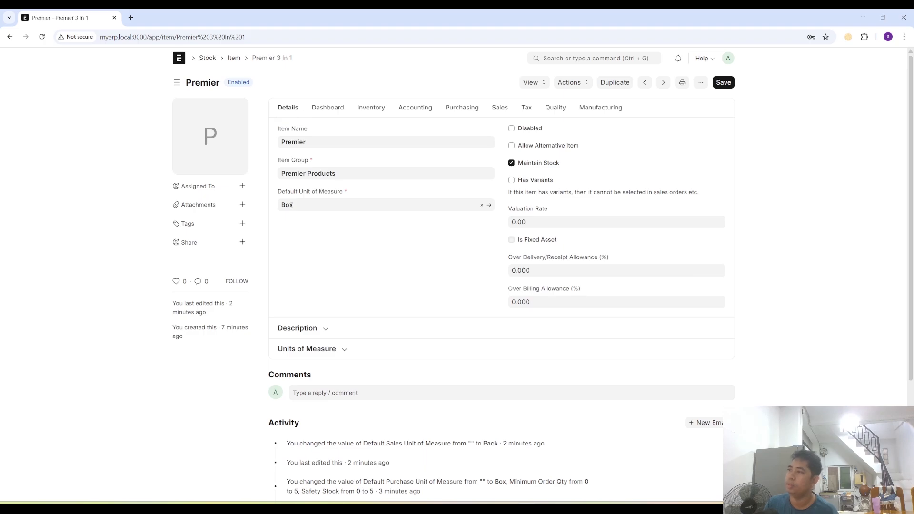
left_click(332, 148)
key("BackSpace")
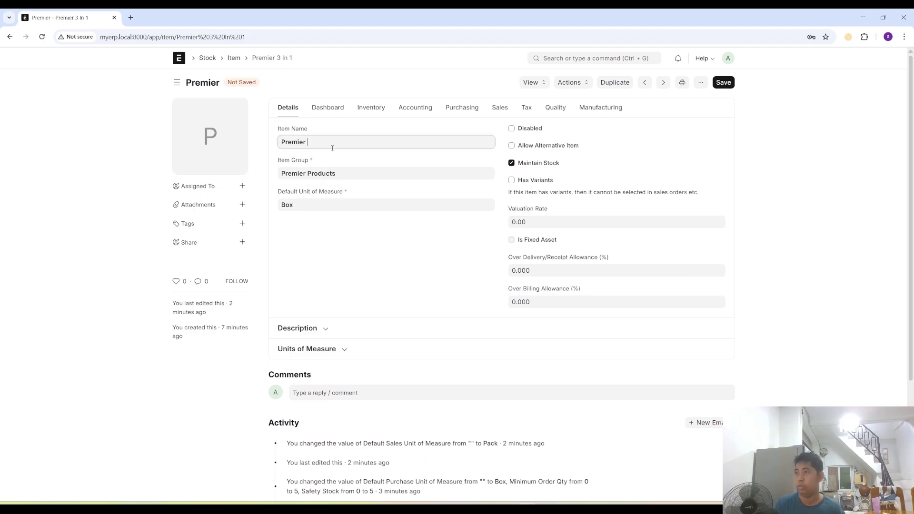
type("3 In 1")
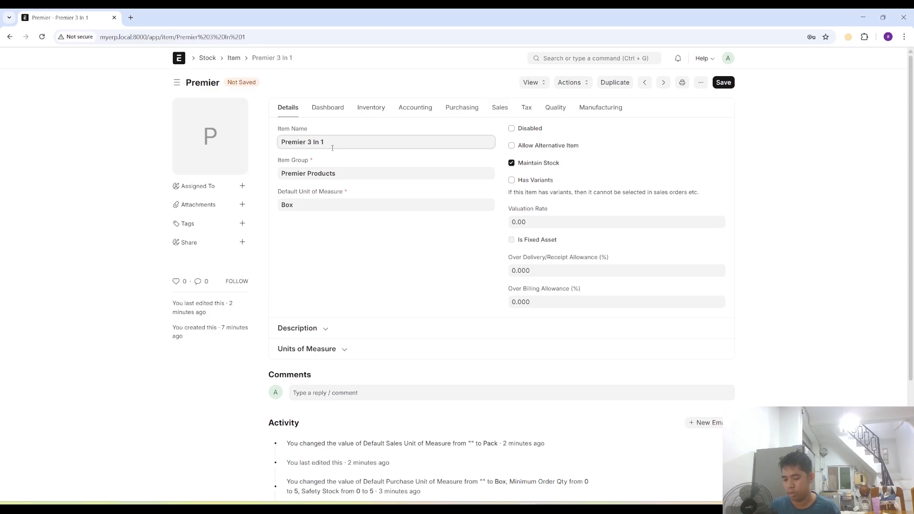
left_click(721, 84)
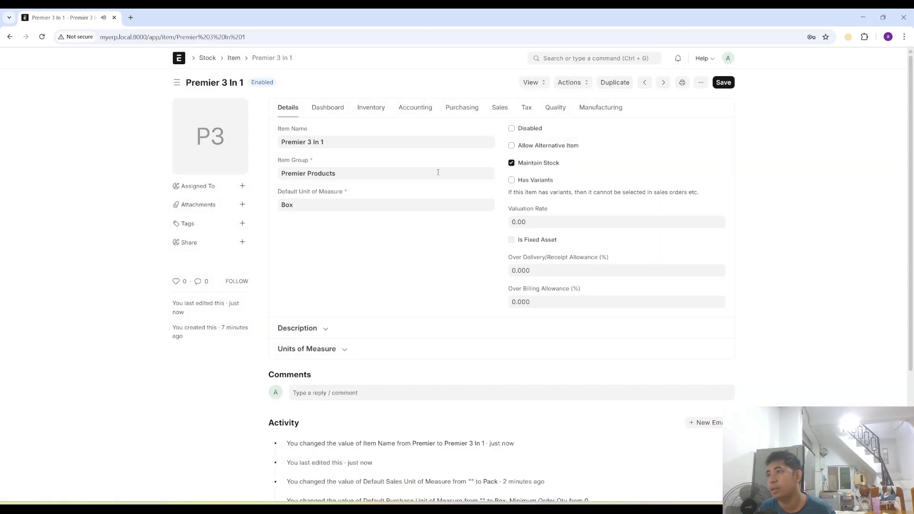
- Set the valuation method of Premier 3 In 1 to FIFO in its inventory settings and save
left_click(378, 110)
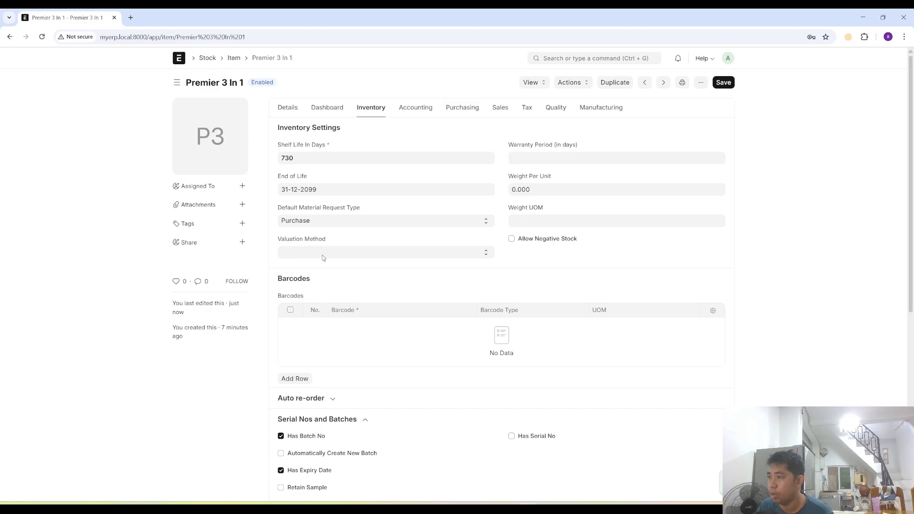
left_click(324, 253)
left_click(313, 280)
key("ctrl+s")
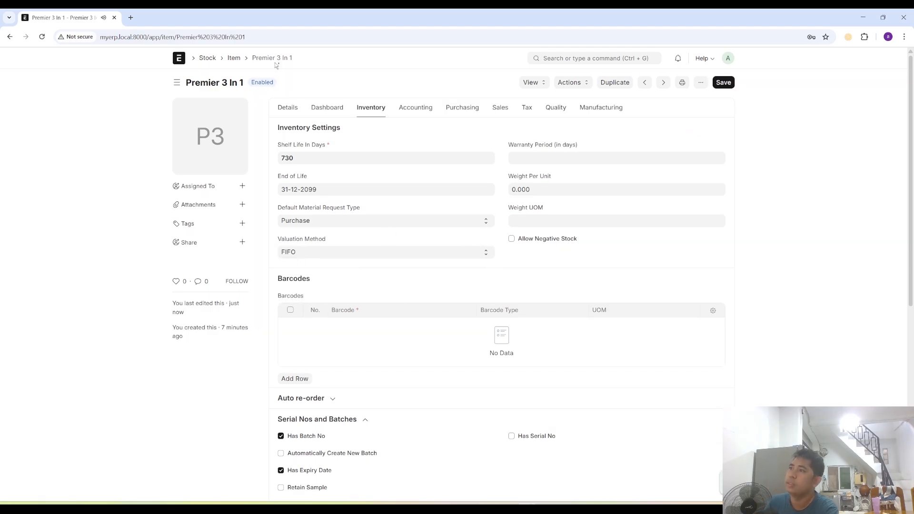
- Create the item Premier 2 Plus 1 in the Premier Products group with Box as default unit of measure, and open its record
left_click(233, 58)
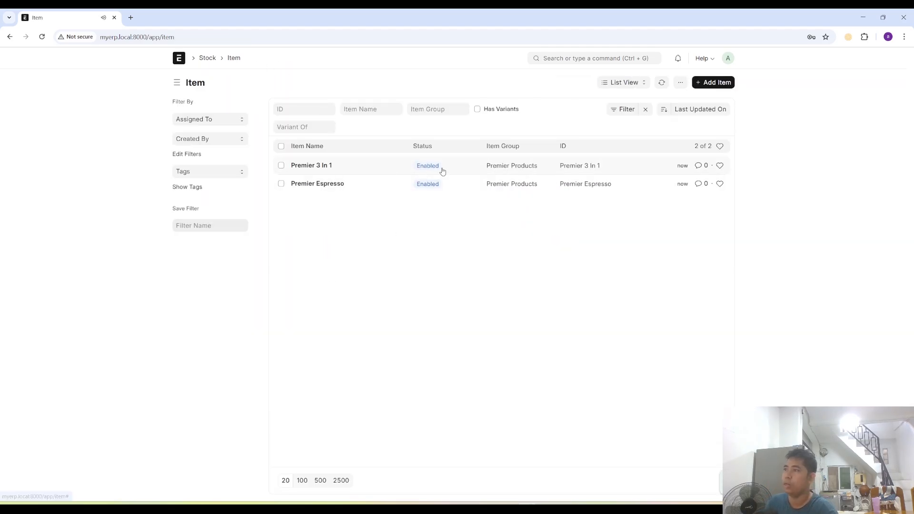
left_click(715, 82)
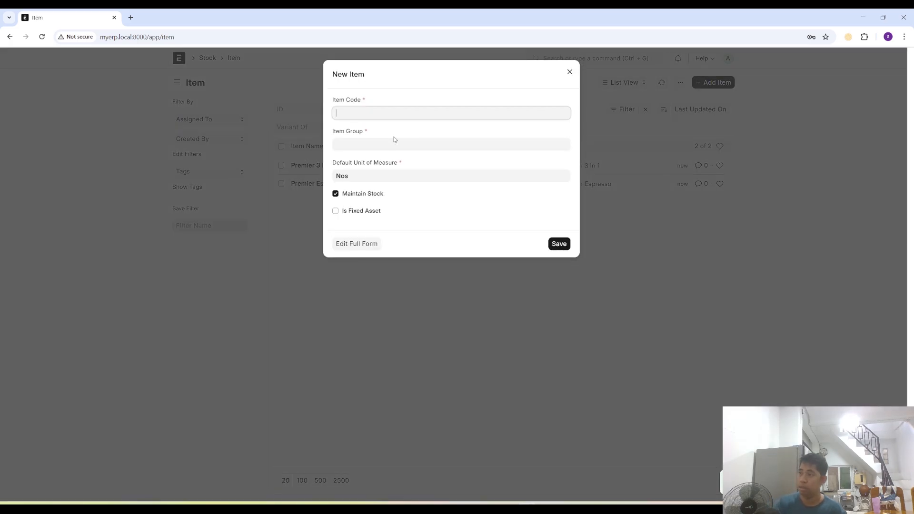
type("Premier ")
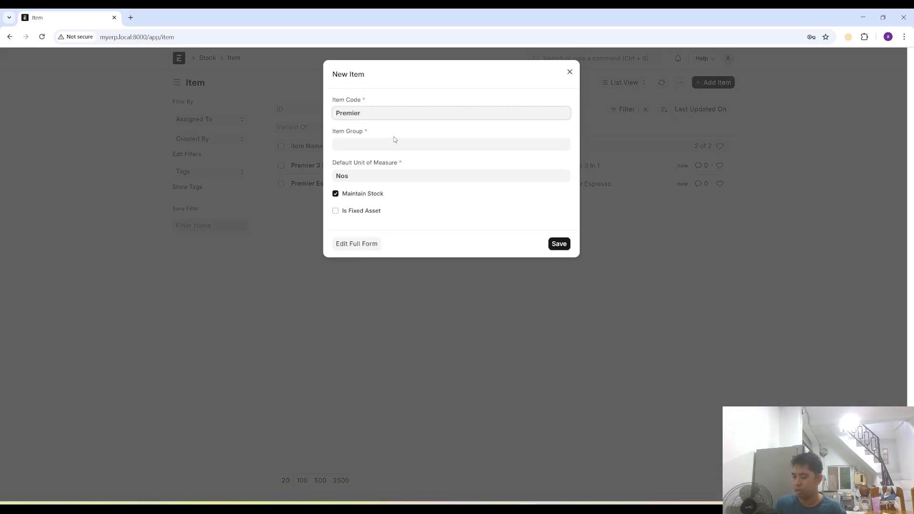
type("2 Plus 1")
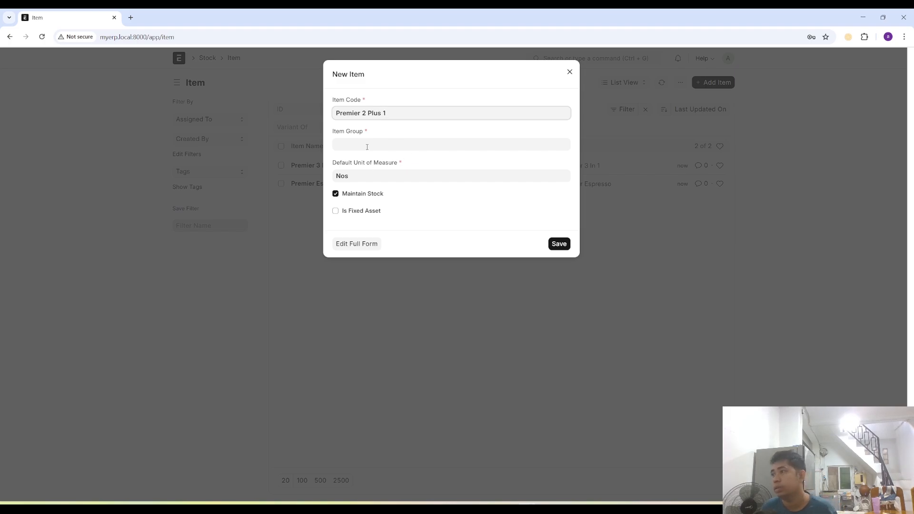
left_click(367, 146)
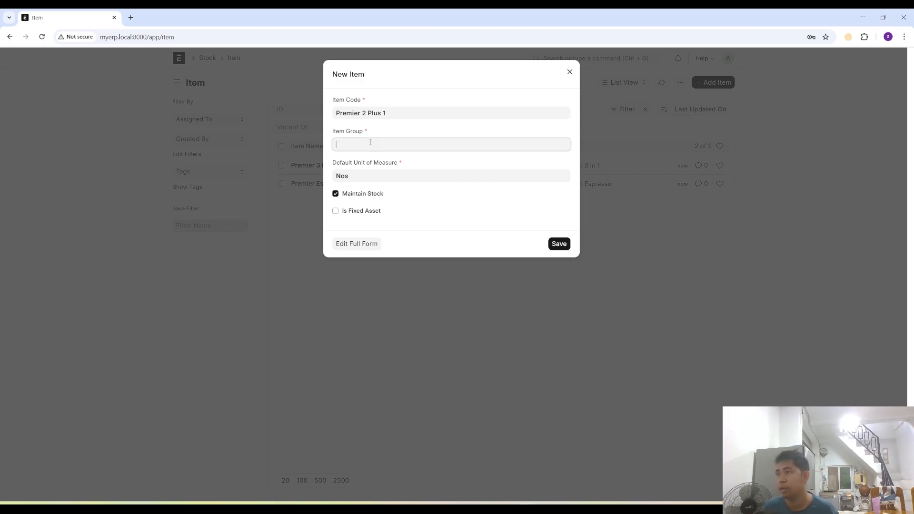
type("pre")
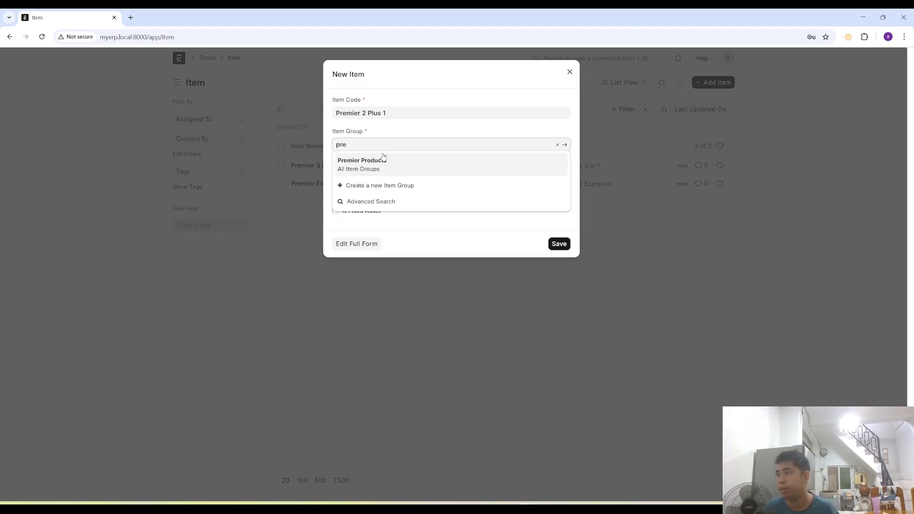
left_click(378, 164)
left_click(366, 178)
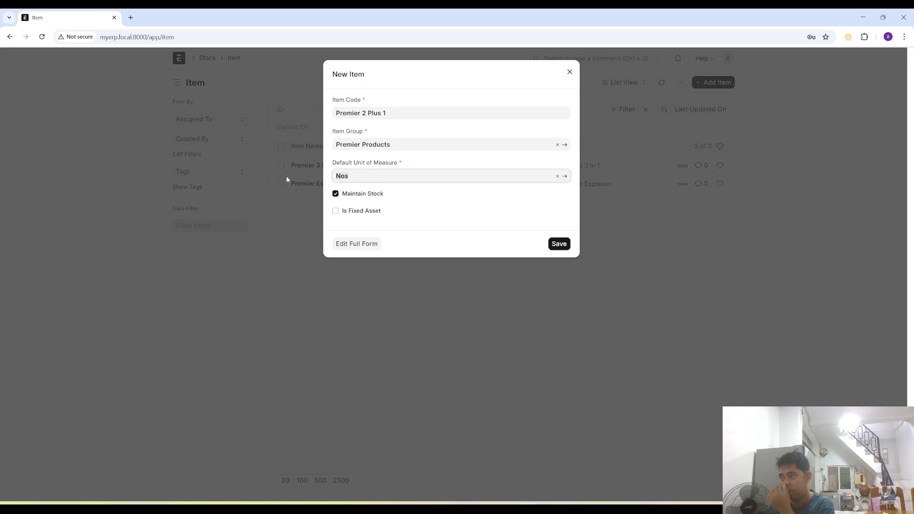
type("Box")
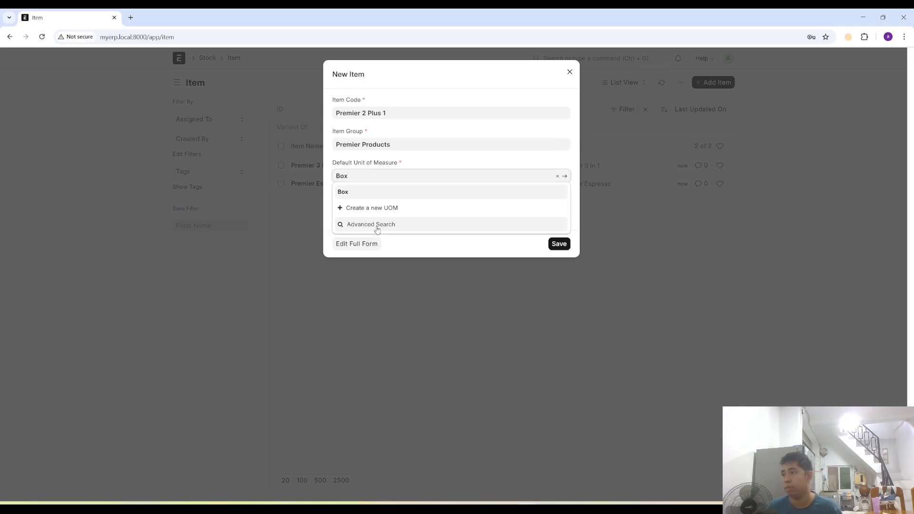
left_click(514, 249)
left_click(560, 246)
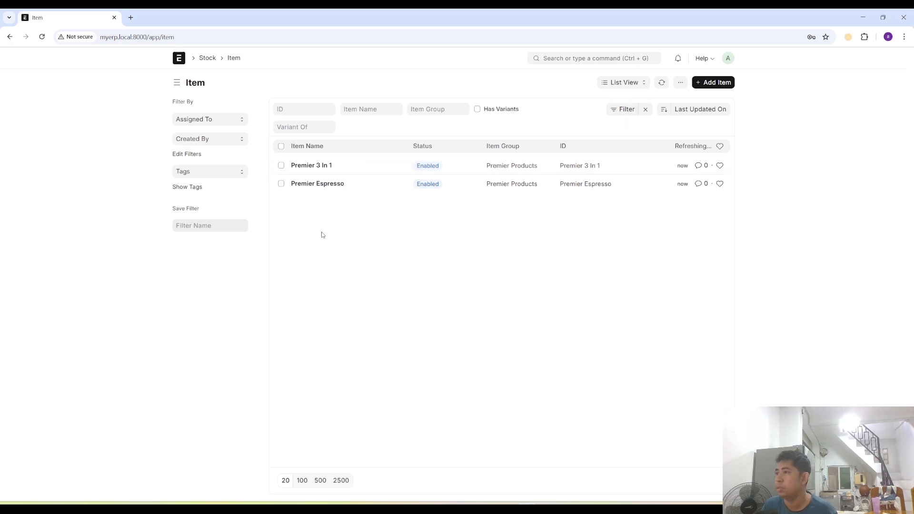
left_click(324, 167)
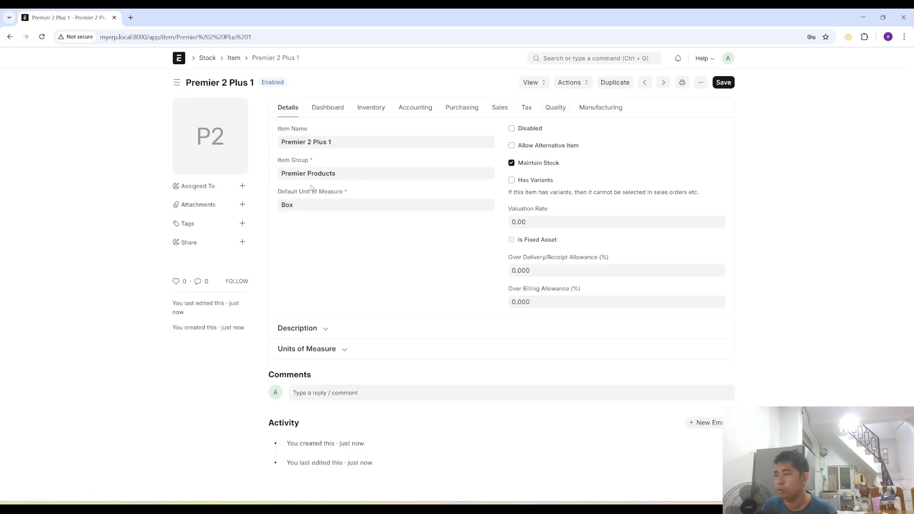
- Add Pack as a second unit of measure for Premier 2 Plus 1 with a conversion factor of 1/50
left_click(341, 350)
left_click(297, 430)
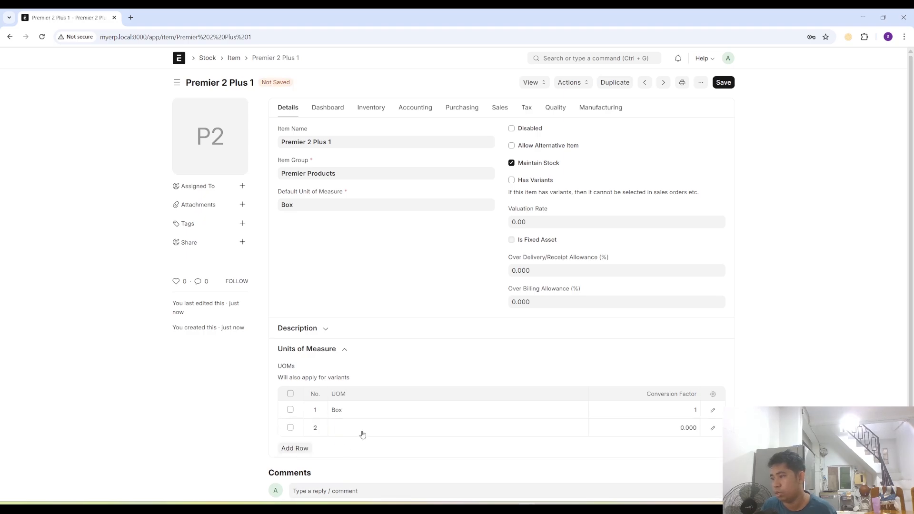
left_click(364, 427)
type("Pack")
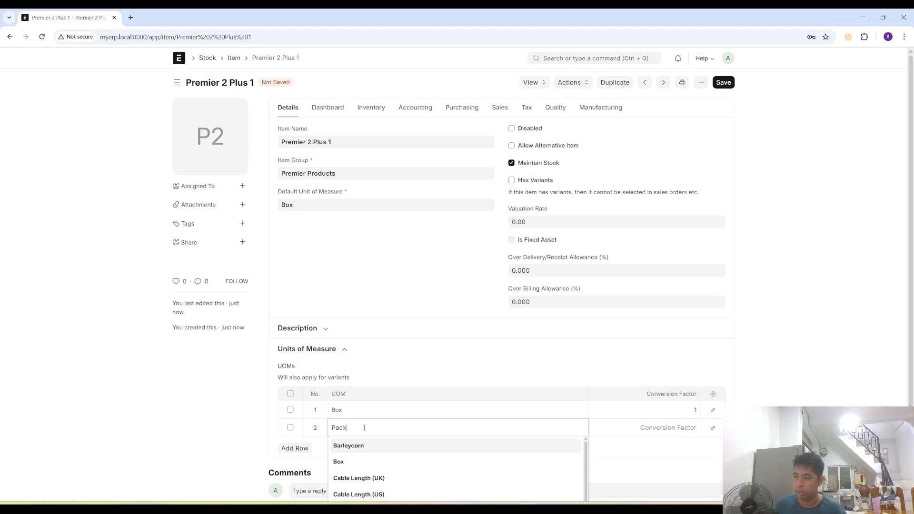
key("Tab")
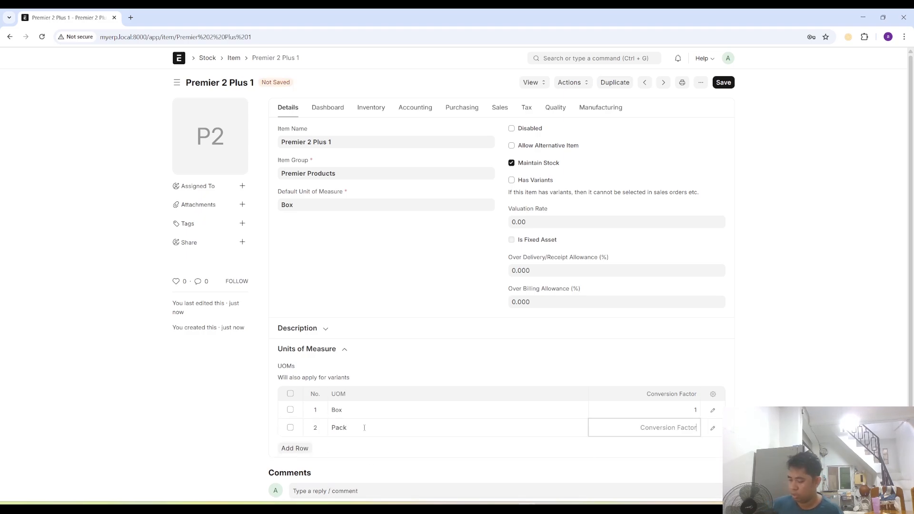
type("1/50")
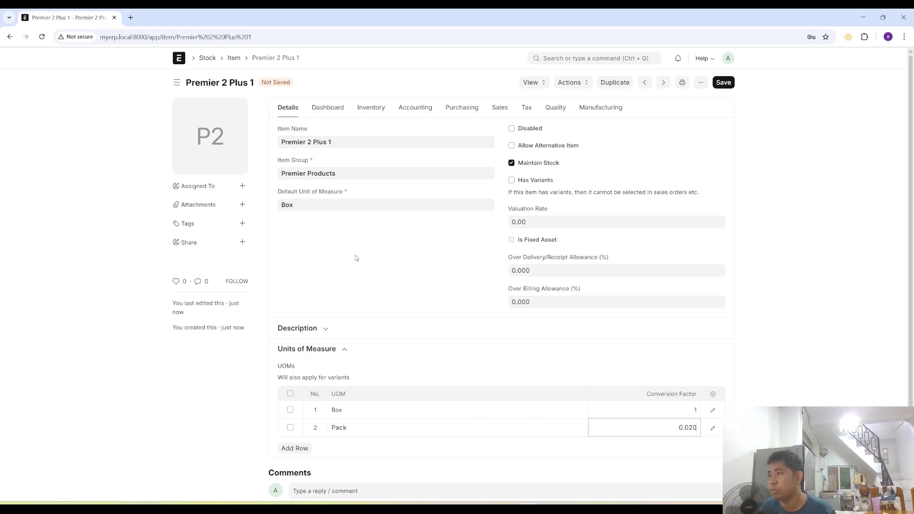
- Set the item's shelf life to 730 days and its valuation method to FIFO in the inventory settings
left_click(375, 109)
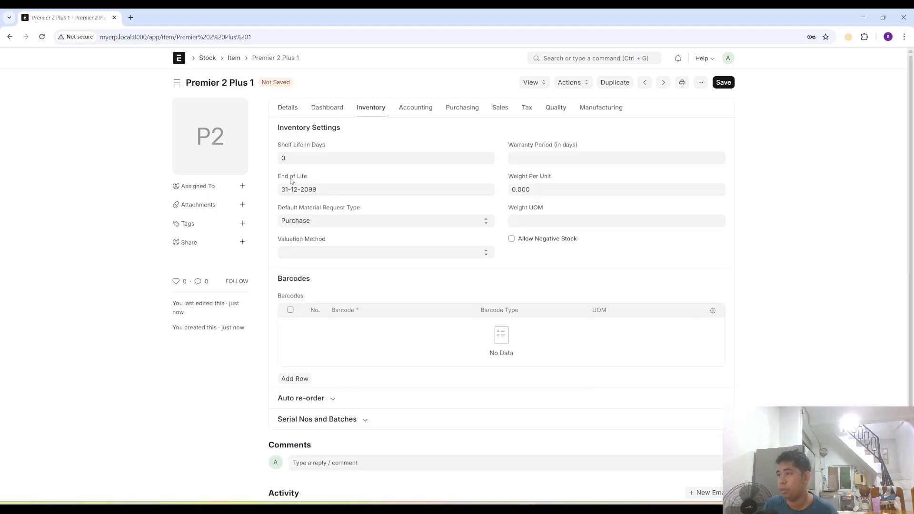
type("730")
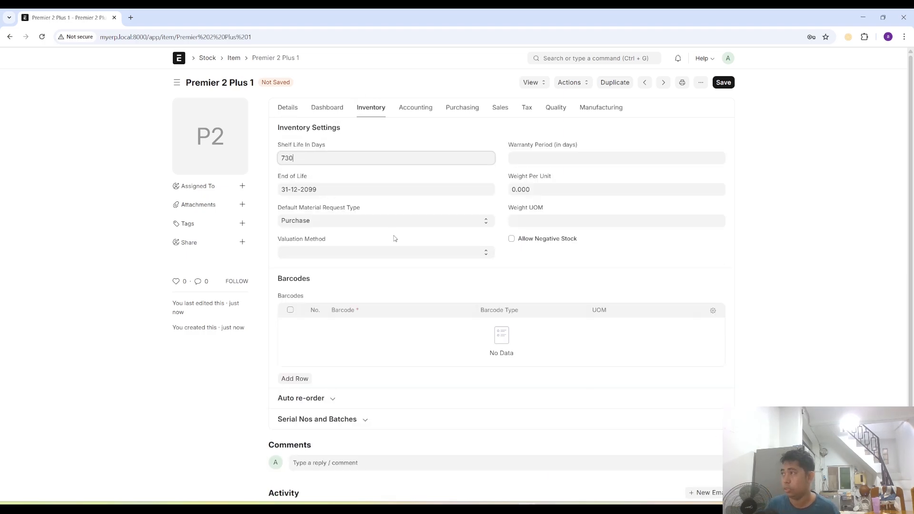
left_click(318, 253)
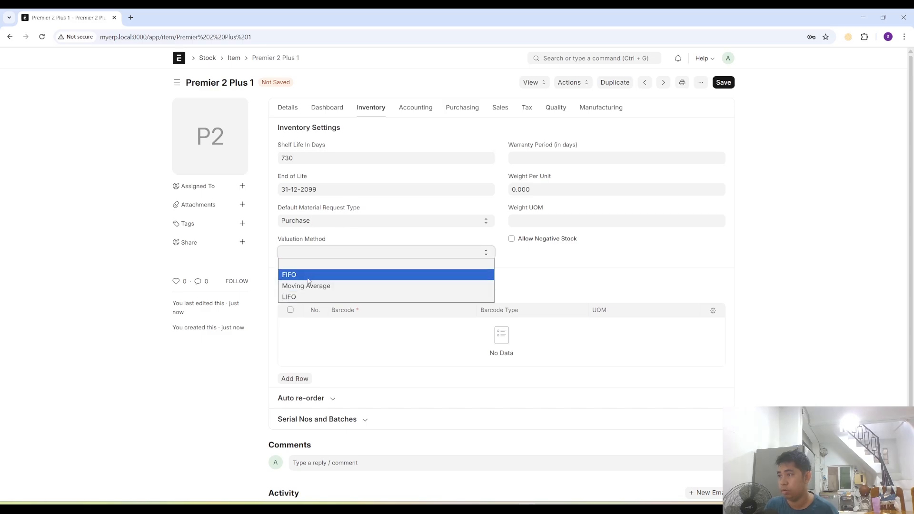
left_click(319, 273)
- Enable Has Batch No and Has Expiry Date for the item in its serial number and batch settings
left_click(350, 419)
left_click(281, 437)
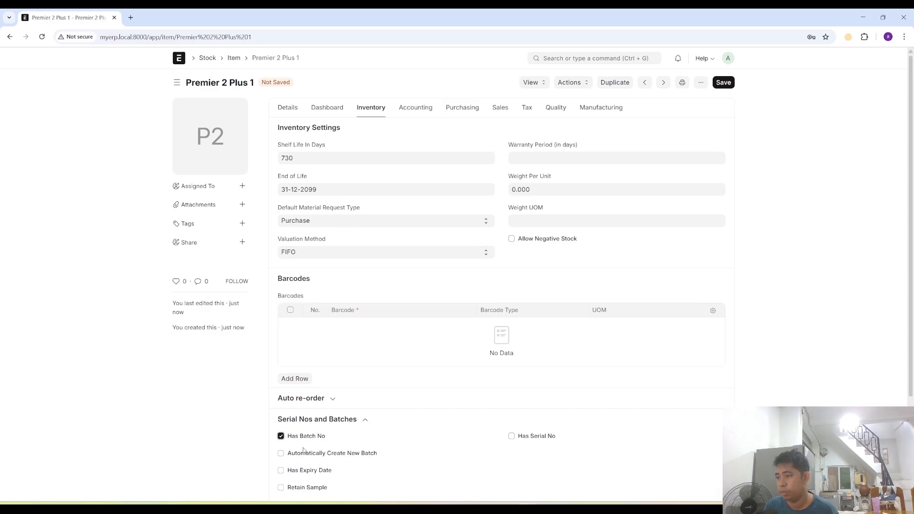
scroll(282, 428, "down", 3)
left_click(281, 343)
scroll(426, 295, "up", 3)
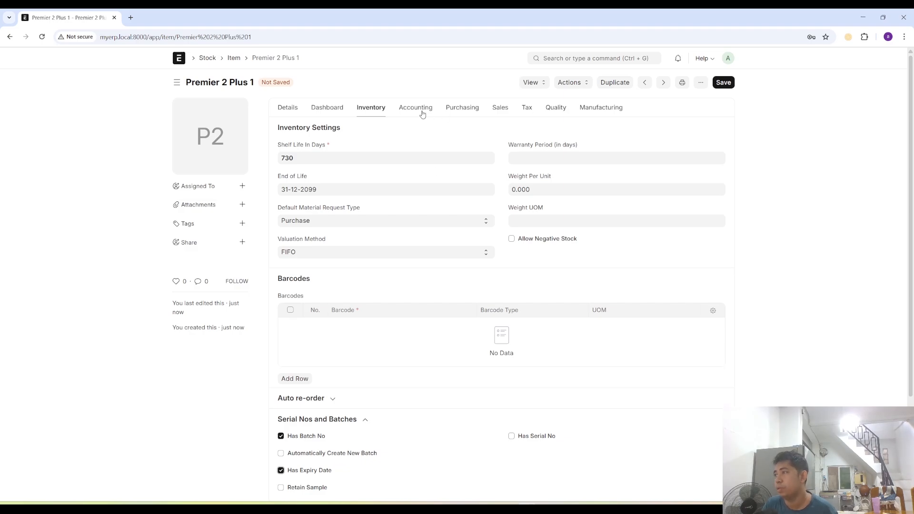
- Set the item's default purchase unit of measure to Box, minimum order quantity to 5, safety stock to 5 and lead time to 14 days
left_click(465, 111)
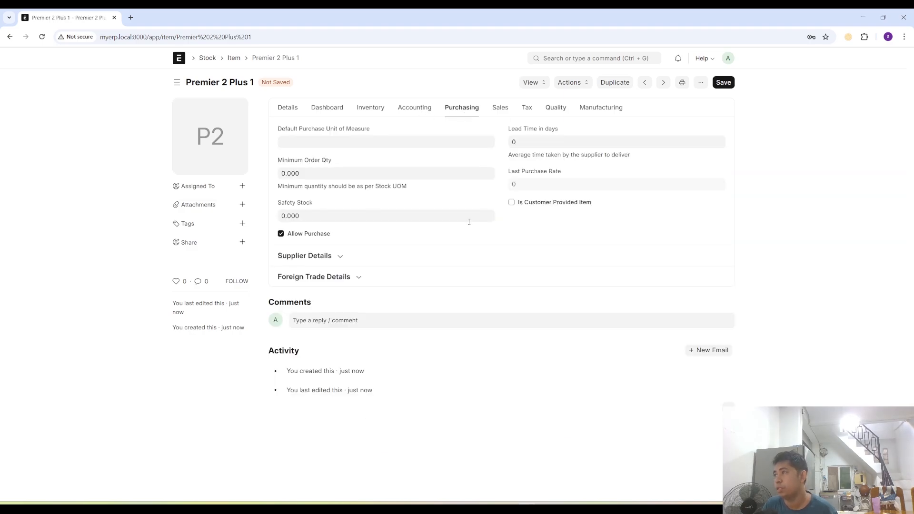
left_click(308, 142)
left_click(305, 175)
left_click(304, 175)
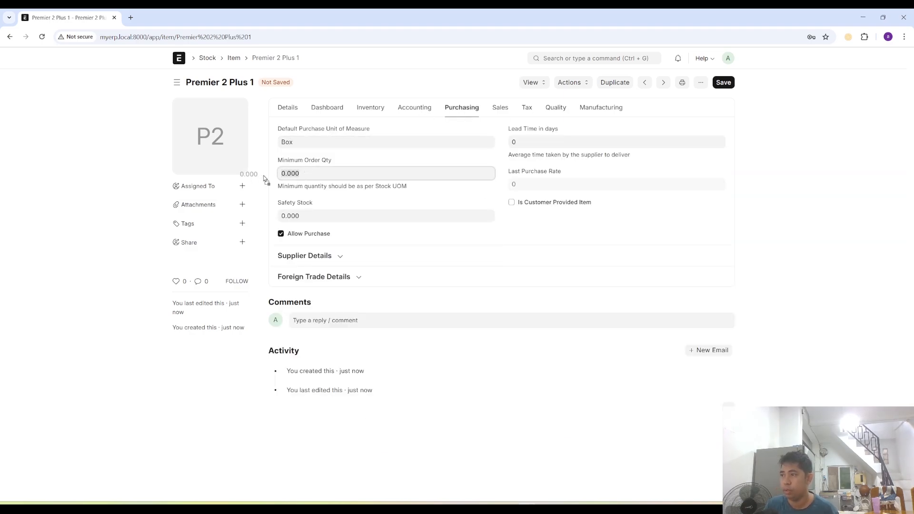
type("5")
left_click(305, 215)
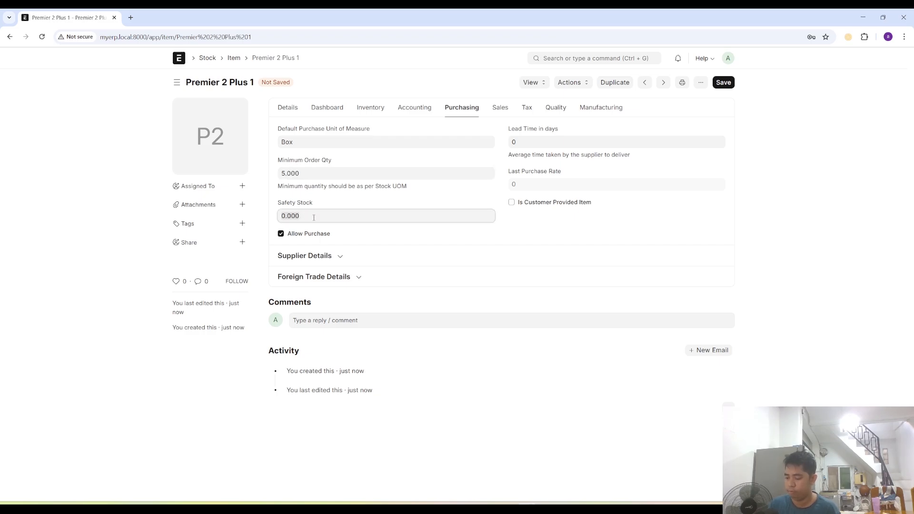
type("5")
left_click_drag(504, 157, 501, 149)
left_click(521, 143)
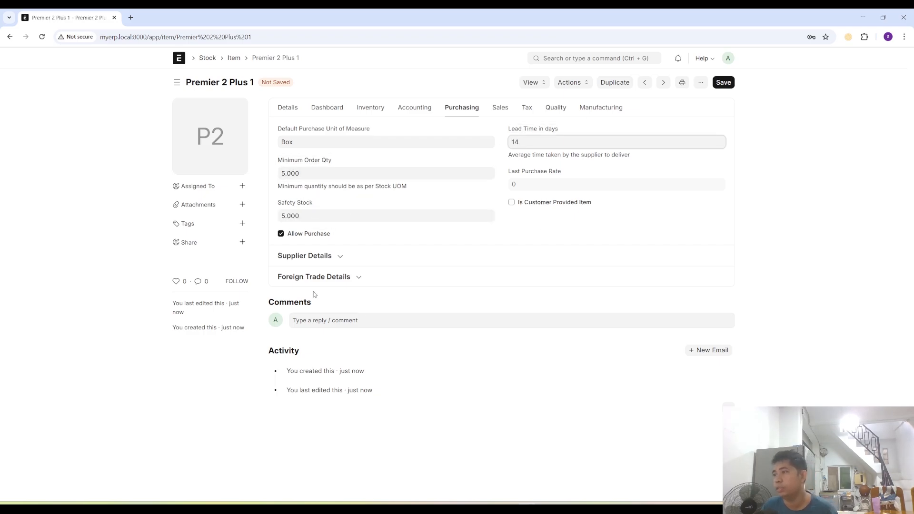
- Add Premier as a supplier in the item's supplier details
left_click(334, 261)
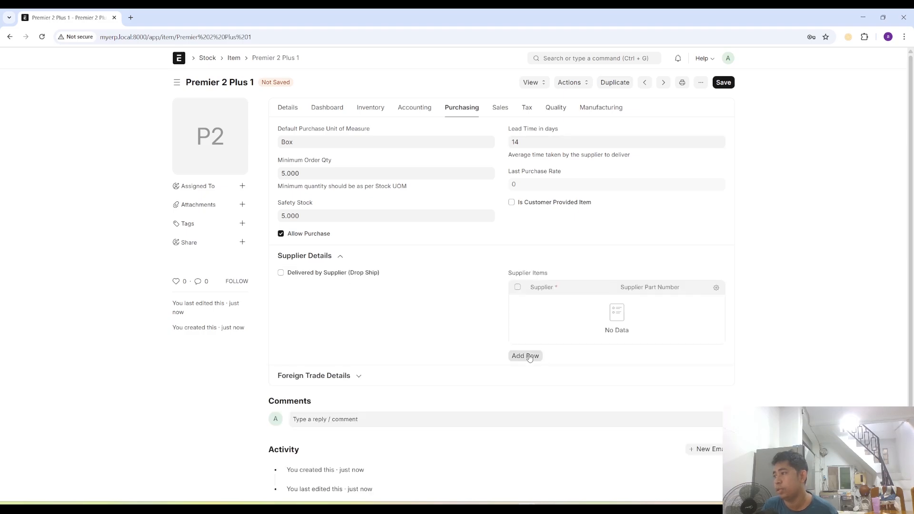
left_click(541, 311)
type("pere")
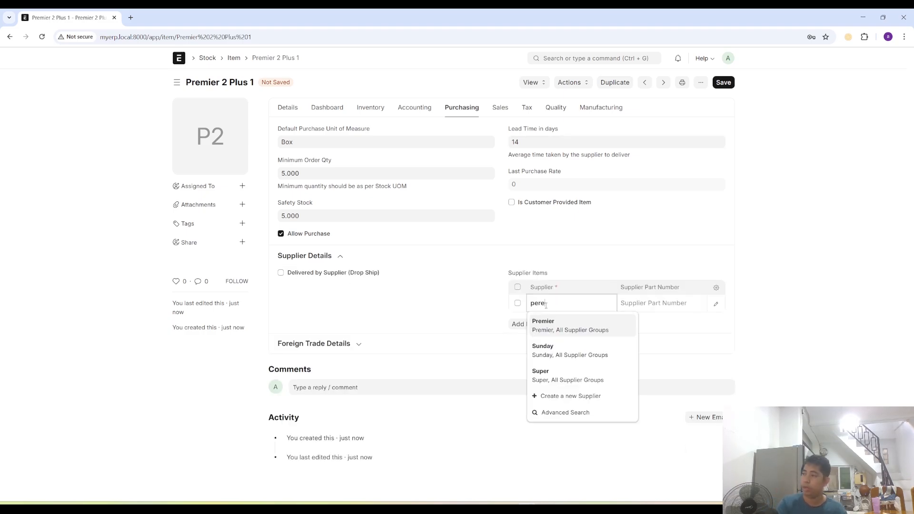
type("mi")
key("Tab")
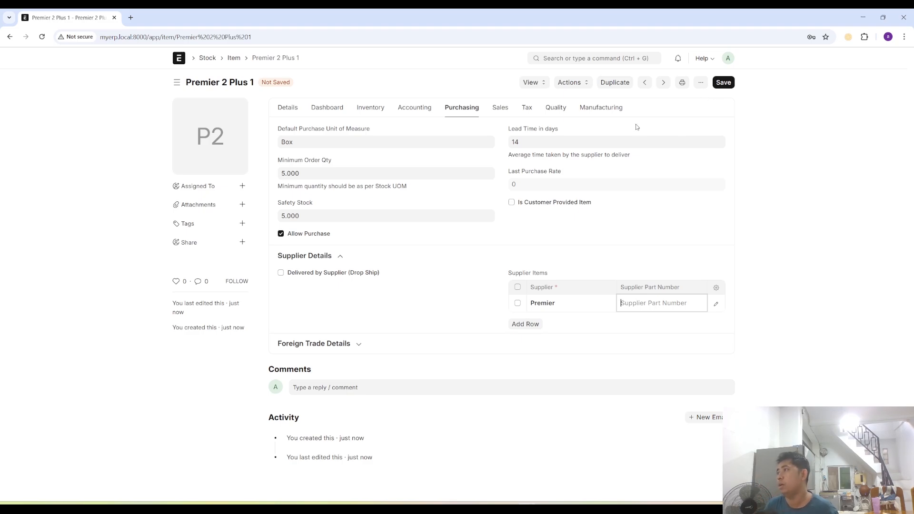
- Set the default sales unit of measure of Premier 2 Plus 1 to Pack and save the item
left_click(504, 113)
left_click(341, 143)
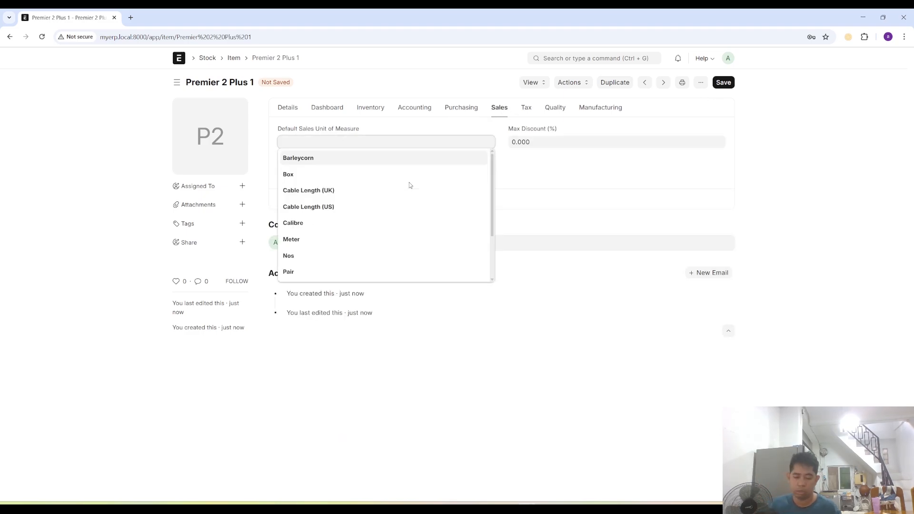
type("Pac")
left_click(302, 164)
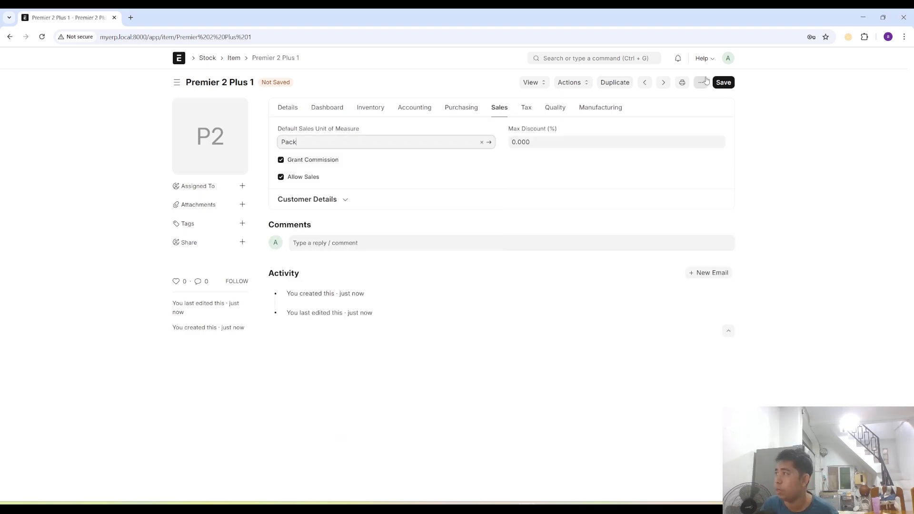
left_click(723, 82)
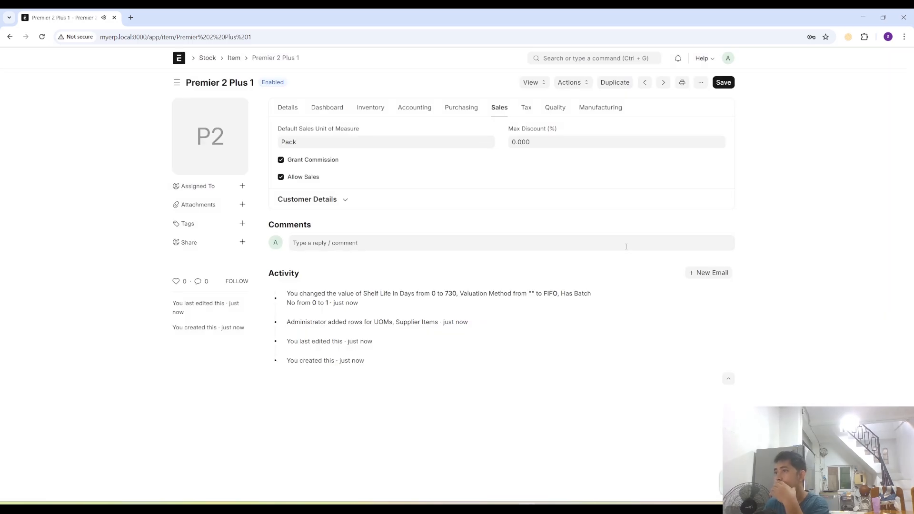
- Return to the item list and check its additional options for importing items
left_click(233, 58)
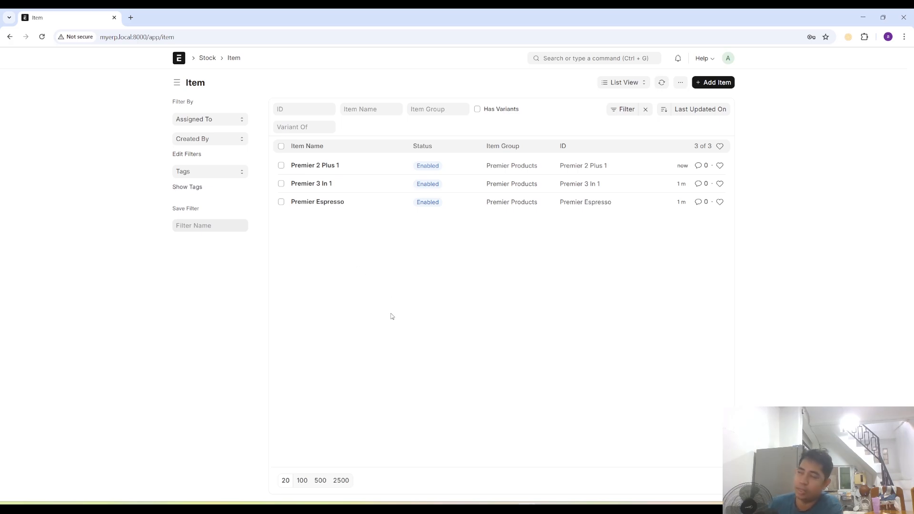
left_click(679, 82)
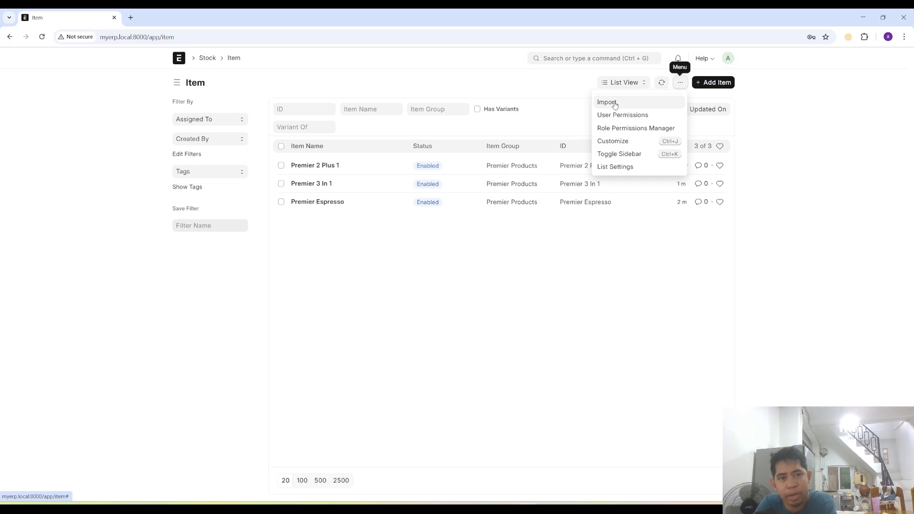
left_click(565, 287)
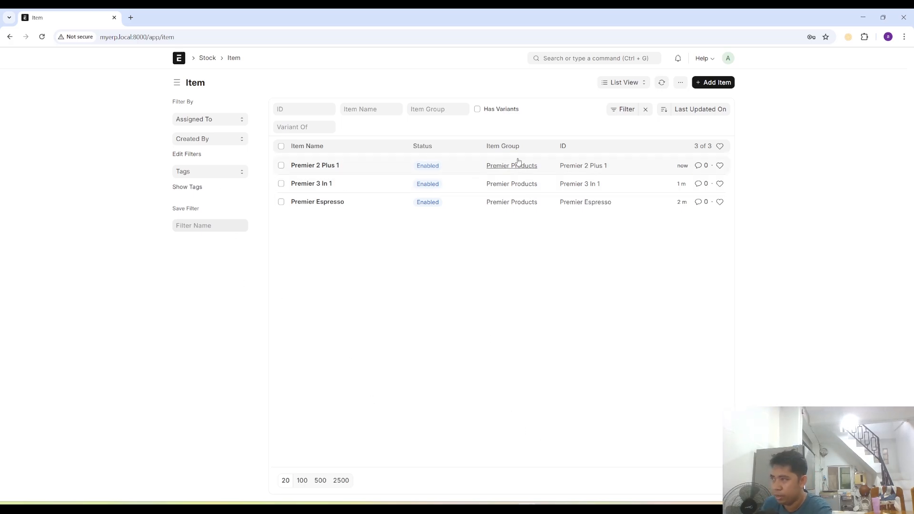
- Switch to the Notepad++ notes and correct the unit of measure Cartoon to Carton
key("alt+Tab")
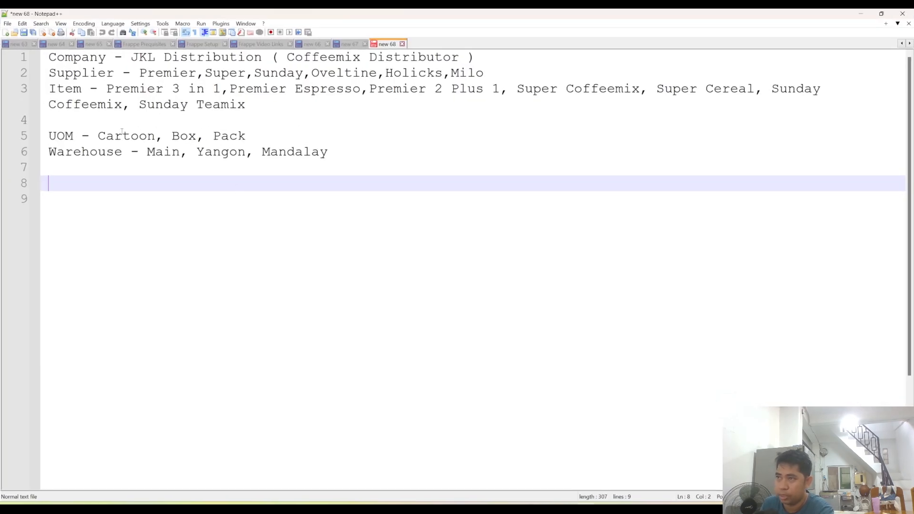
left_click(146, 138)
key("BackSpace")
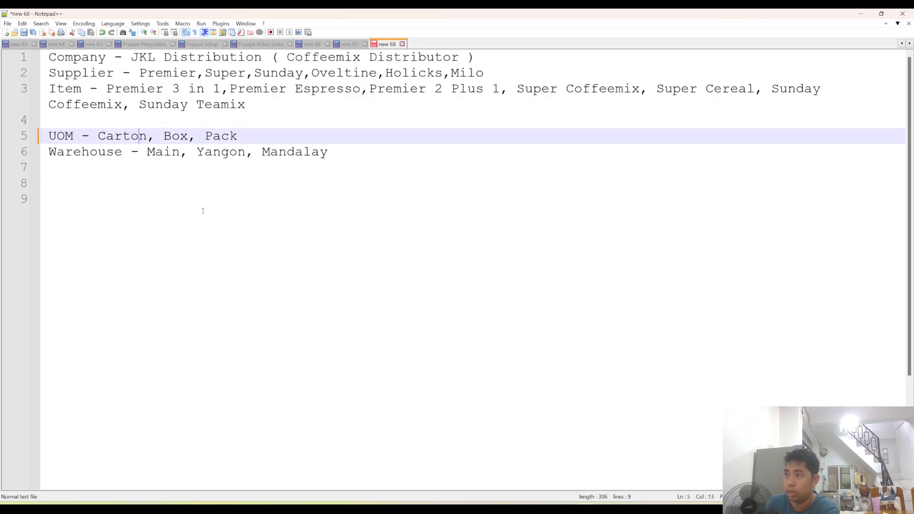
left_click(221, 174)
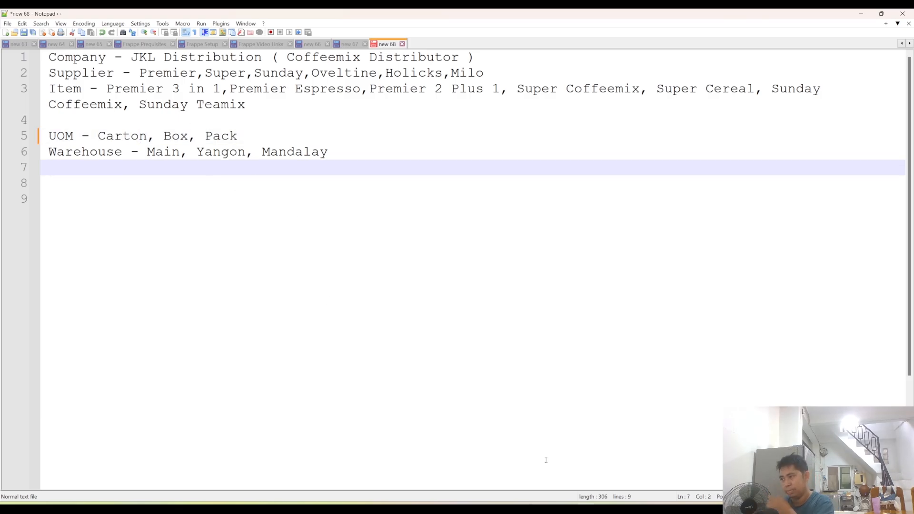
- Switch back to ERPNext in the browser, search for warehouses and open the Warehouse list
key("alt+Tab")
left_click(578, 59)
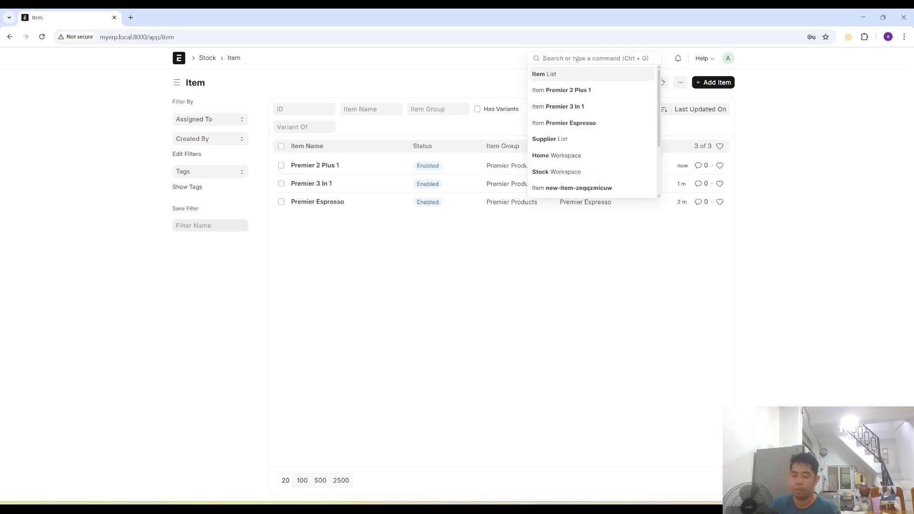
type("wareh")
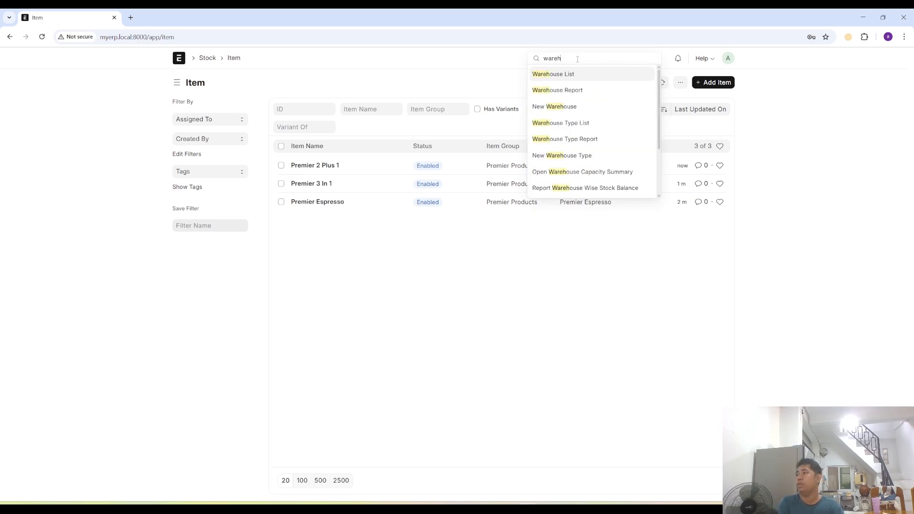
left_click(560, 75)
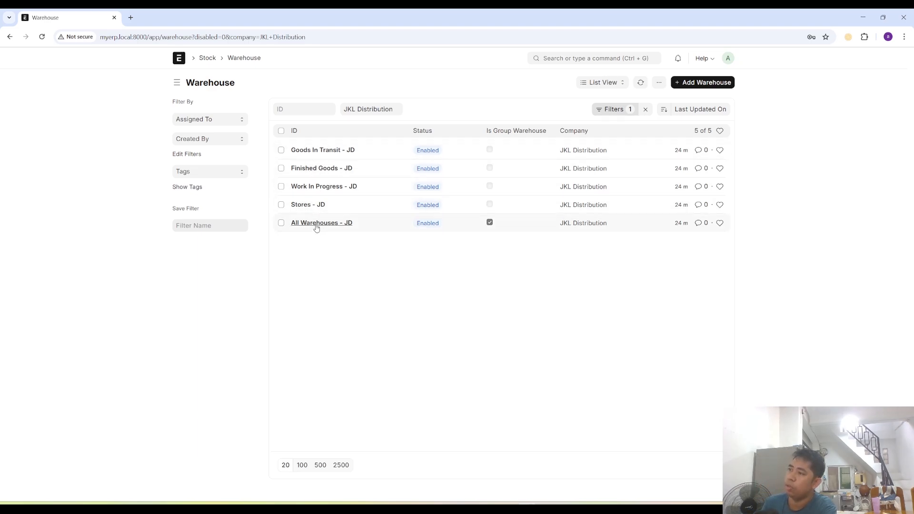
- Create a new warehouse named Main Warehouse with parent warehouse All Warehouses - JD and account Stock In Hand - JD
left_click(714, 84)
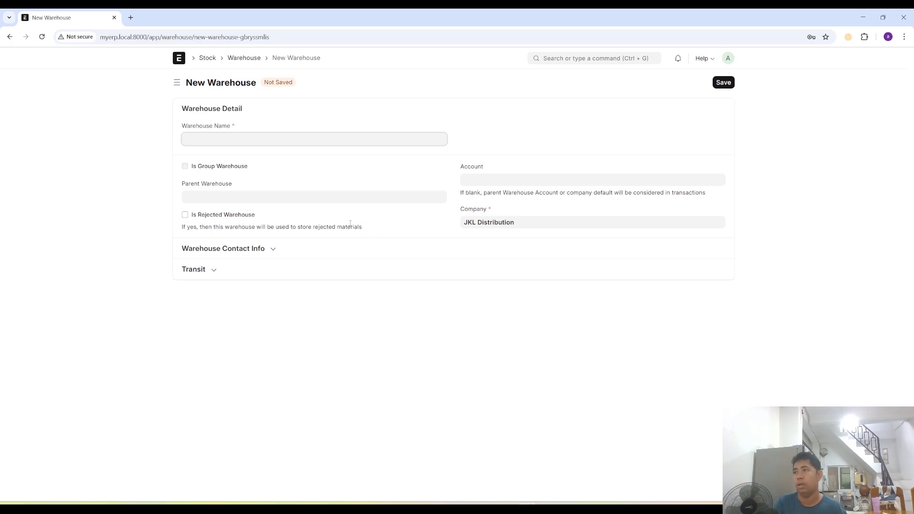
type("Main Wa")
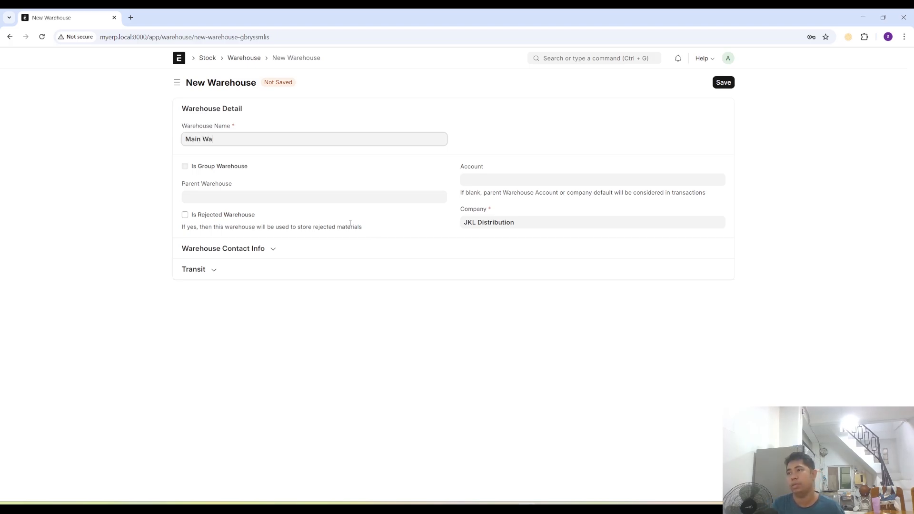
type("rehouse")
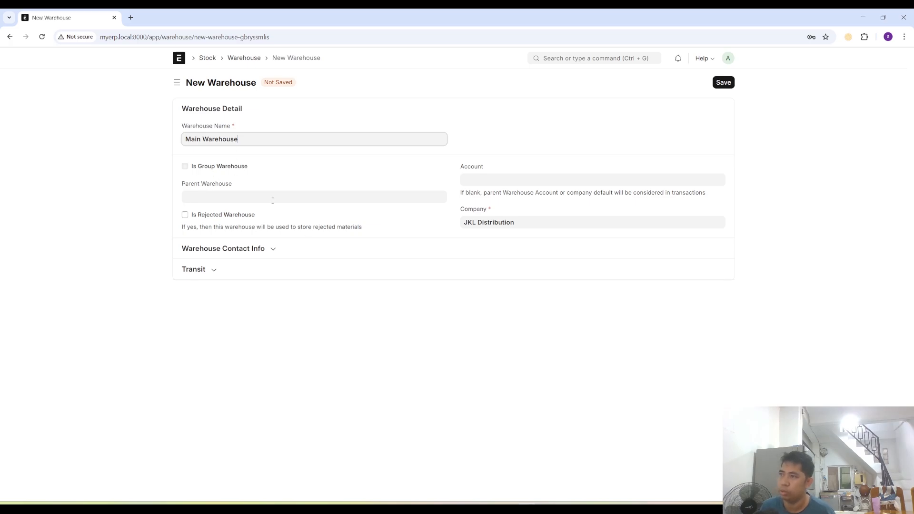
left_click(215, 195)
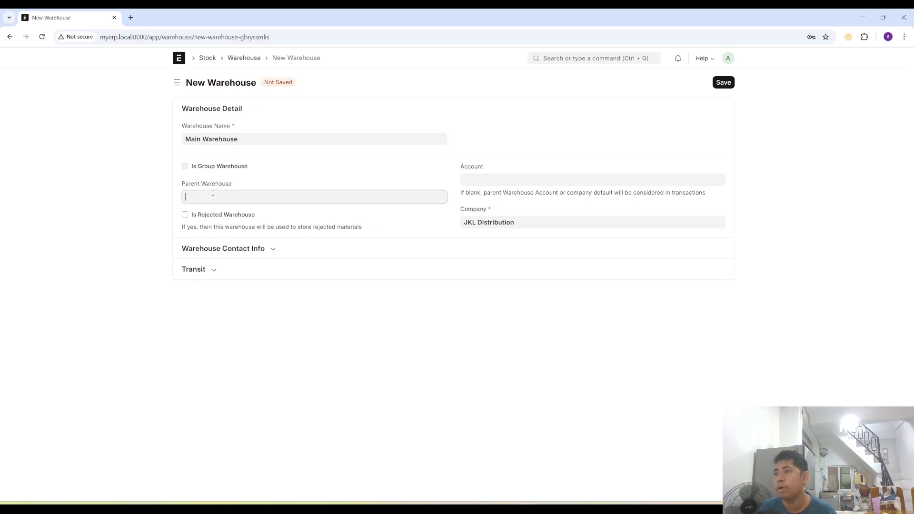
left_click(221, 212)
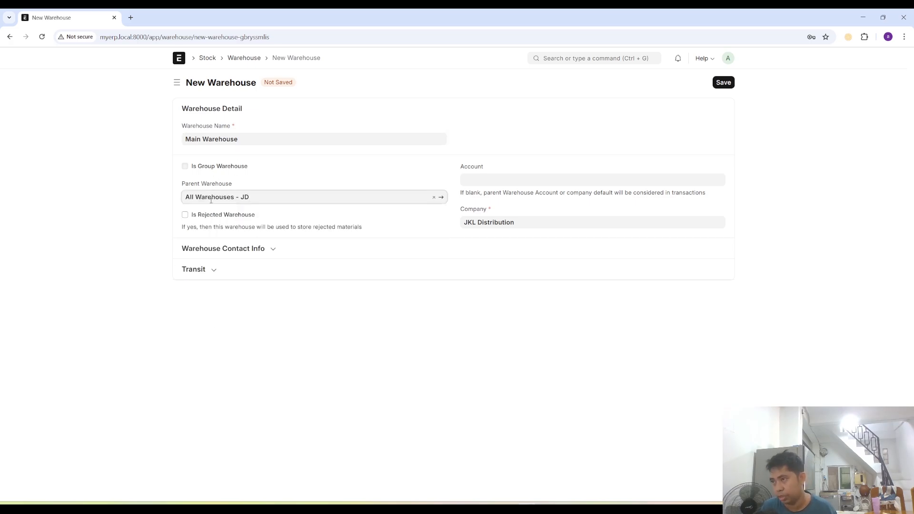
left_click(485, 180)
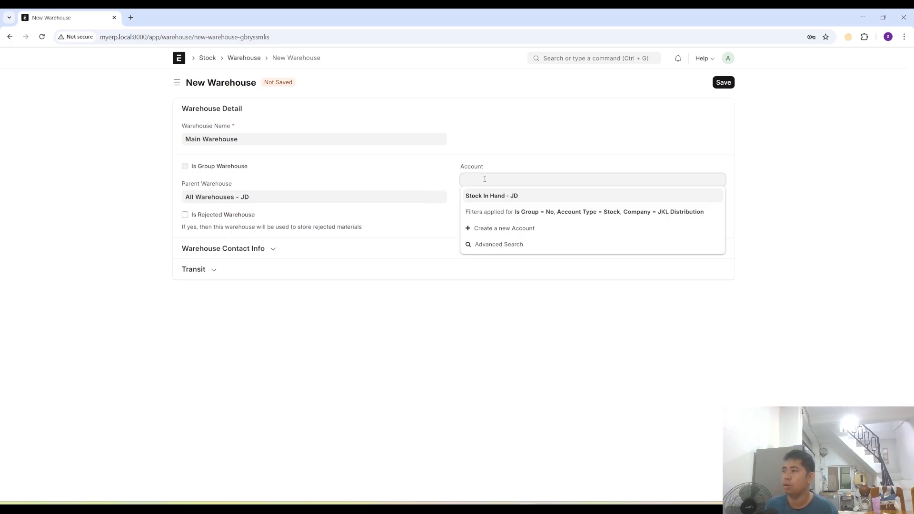
left_click(499, 197)
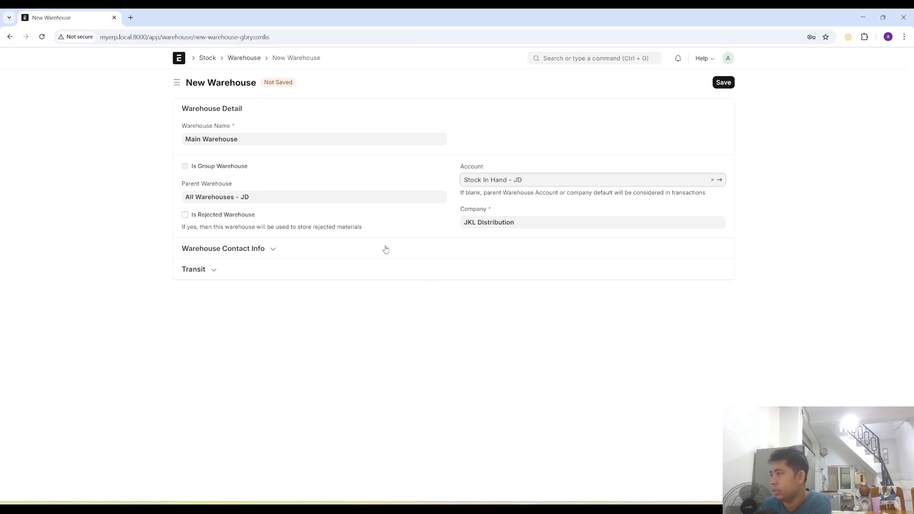
- Review the contact info and transit sections of Main Warehouse, and save the warehouse
left_click(274, 251)
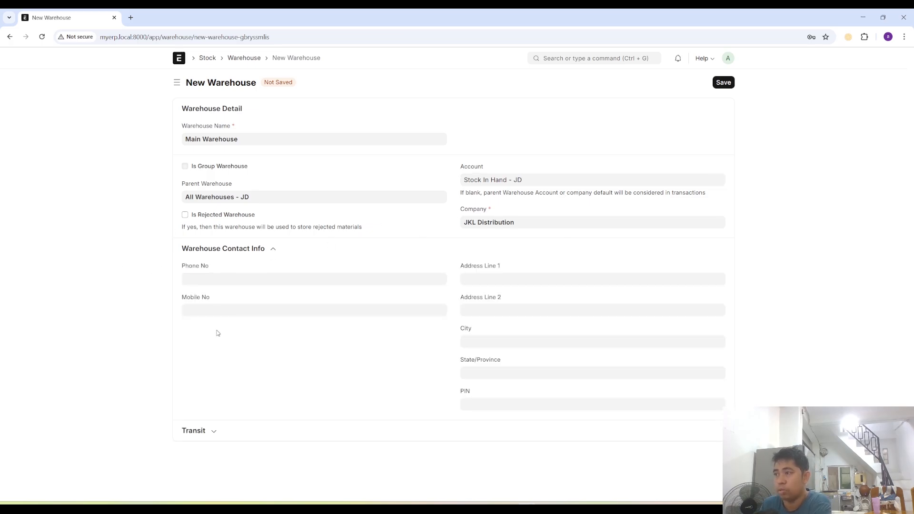
left_click(273, 251)
left_click(215, 271)
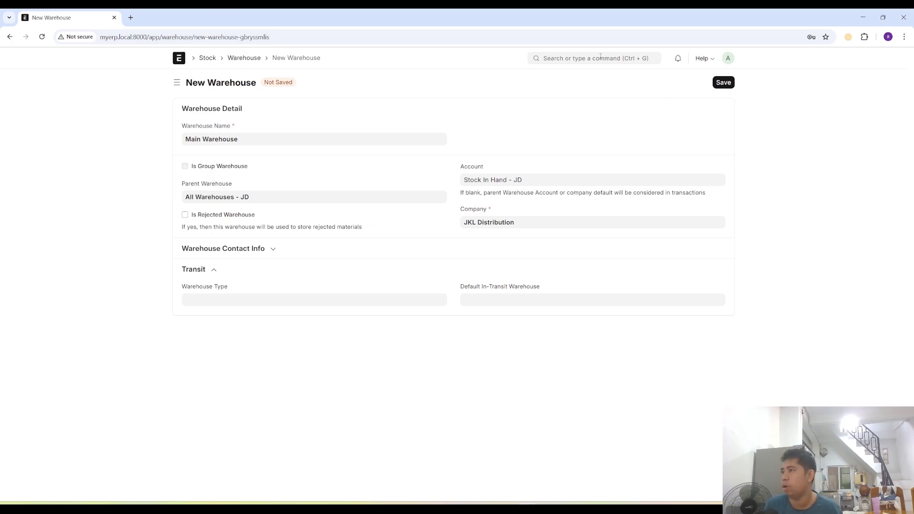
left_click(724, 83)
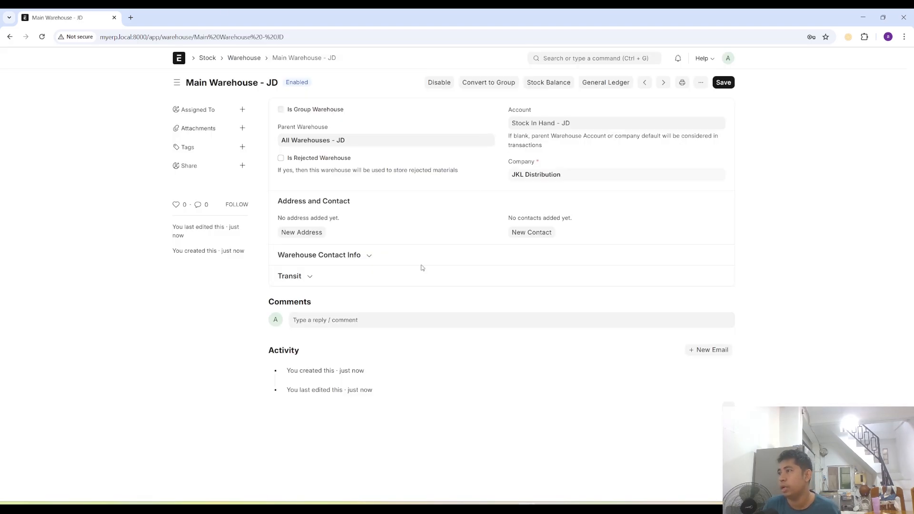
- Create and save a warehouse named Yangon Warehouse with parent All Warehouses - JD and account Stock In Hand - JD
left_click(244, 57)
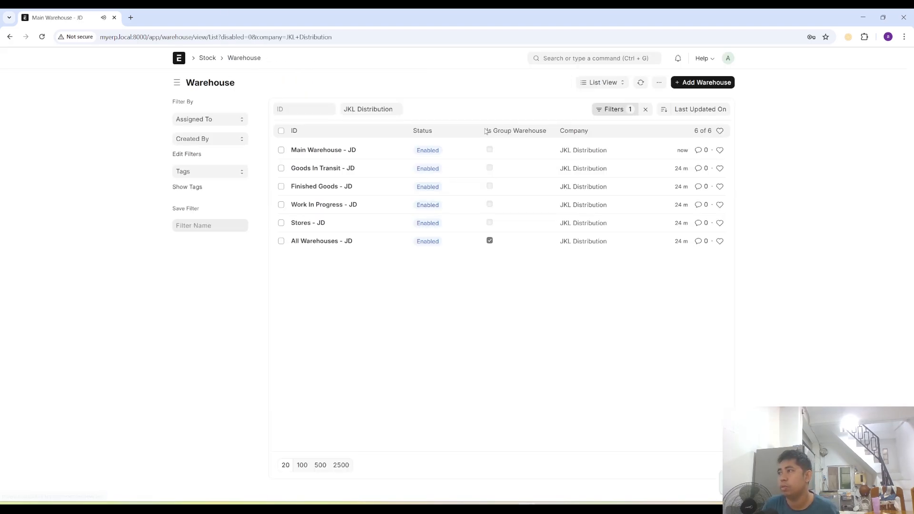
left_click(701, 82)
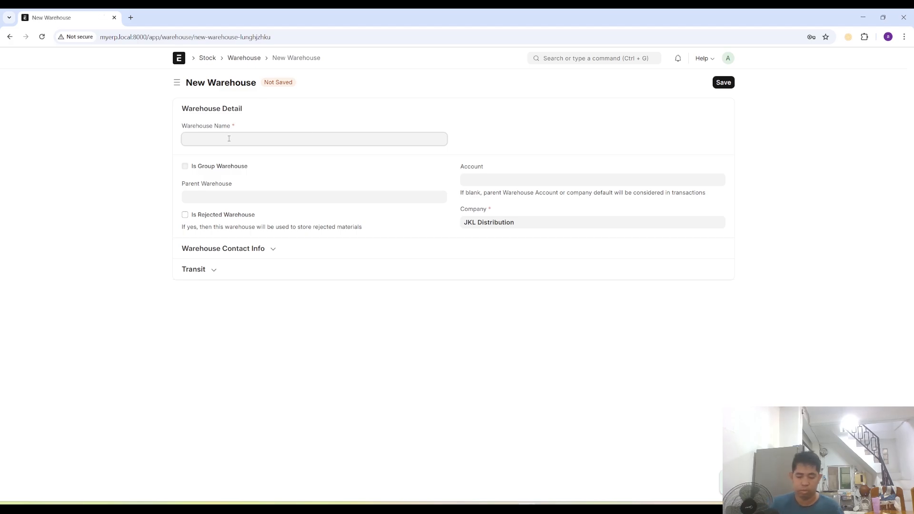
type("Yangon W")
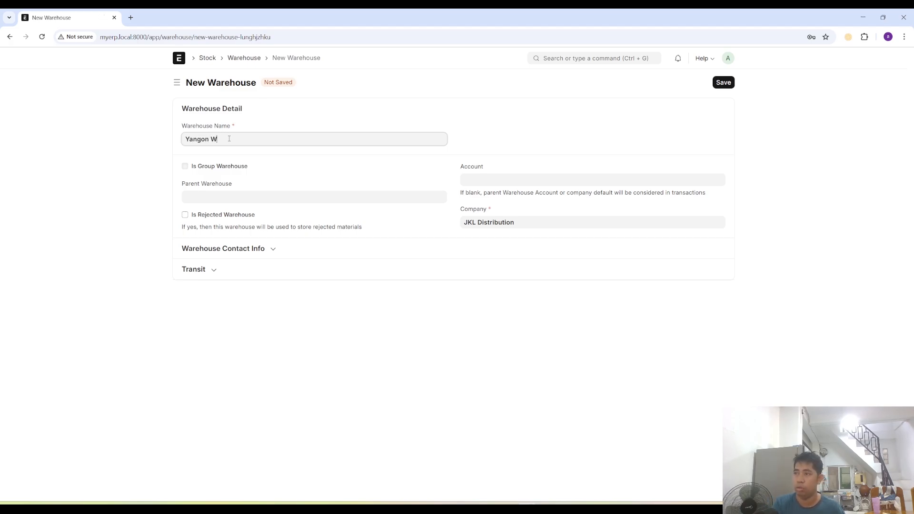
type("arehouse")
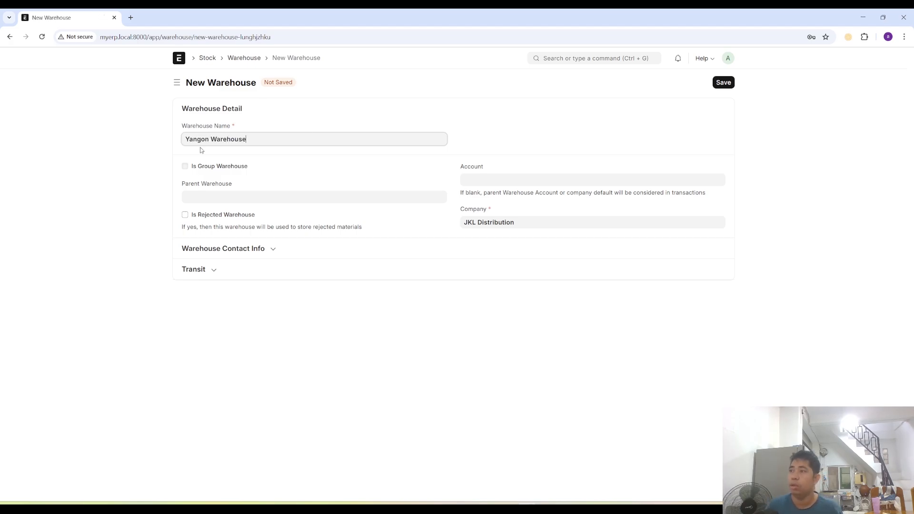
left_click(211, 198)
left_click(221, 214)
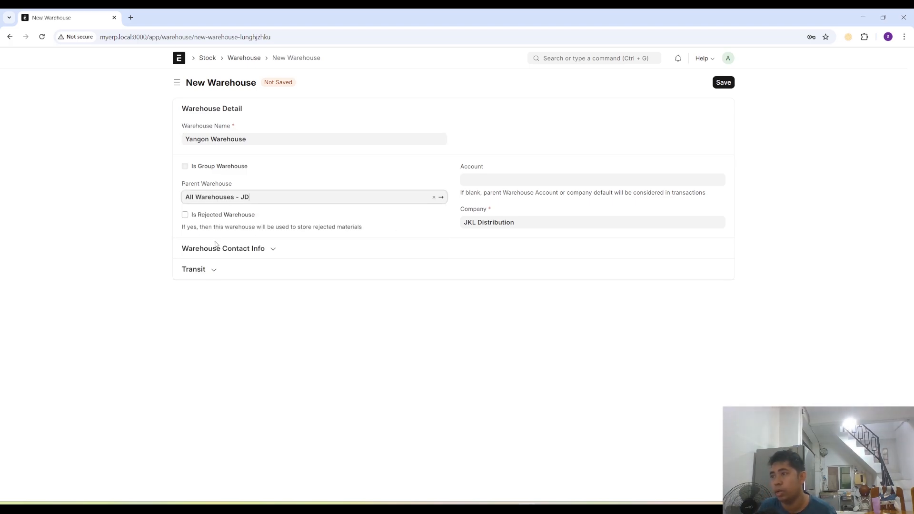
left_click(491, 181)
left_click(491, 198)
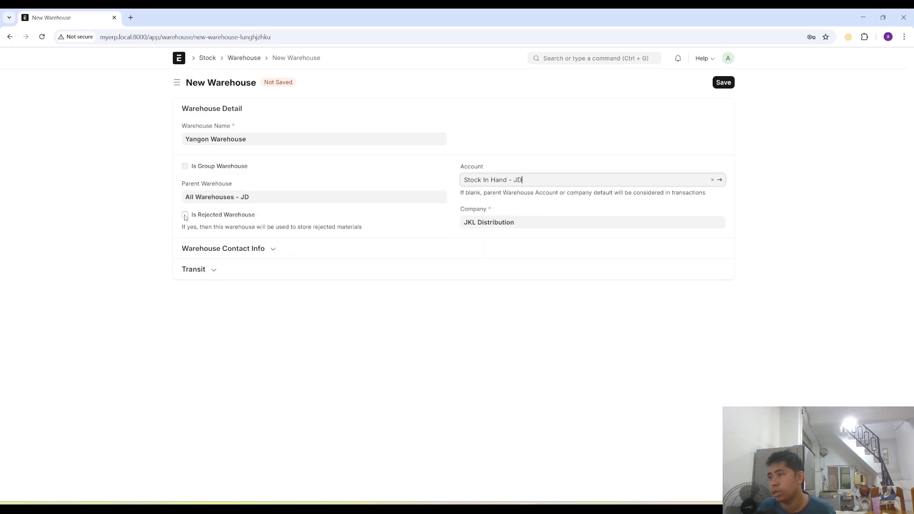
left_click(723, 82)
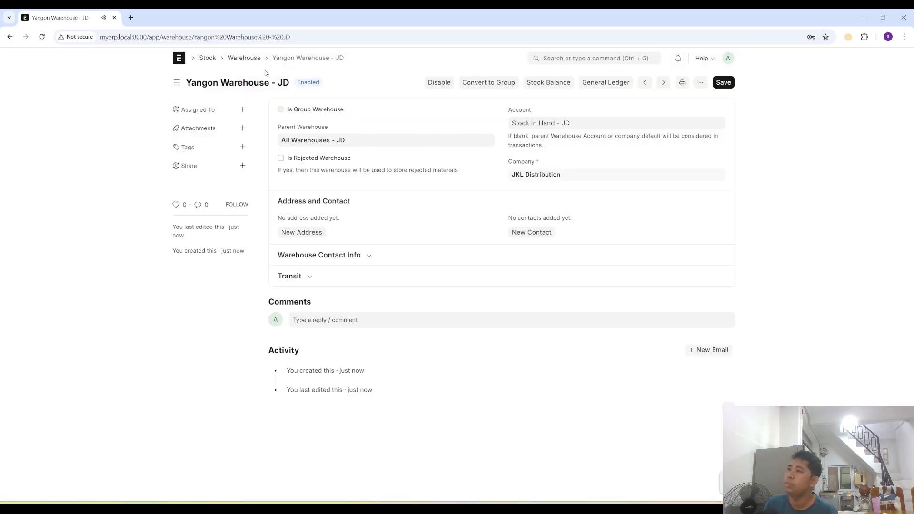
- Create and save a warehouse named Mandalay Warehouse with parent All Warehouses - JD and account Stock In Hand - JD
left_click(244, 58)
left_click(702, 83)
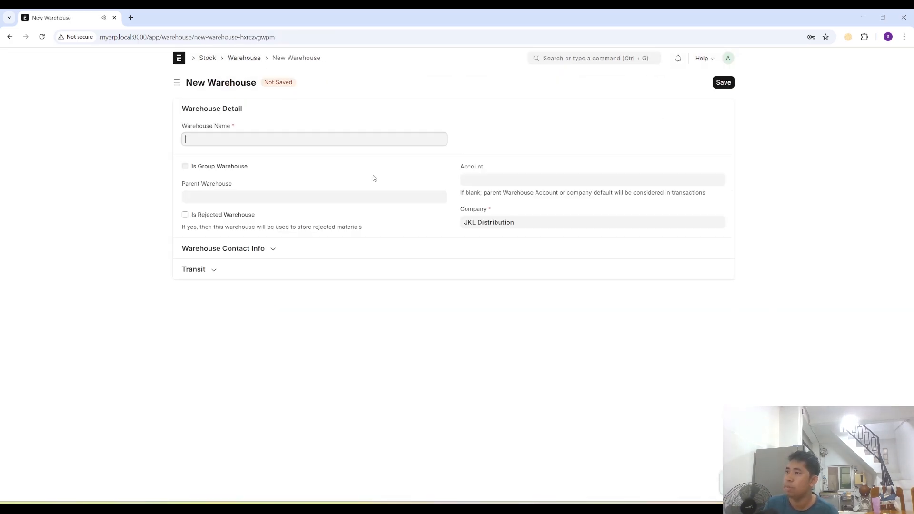
type("Mandala")
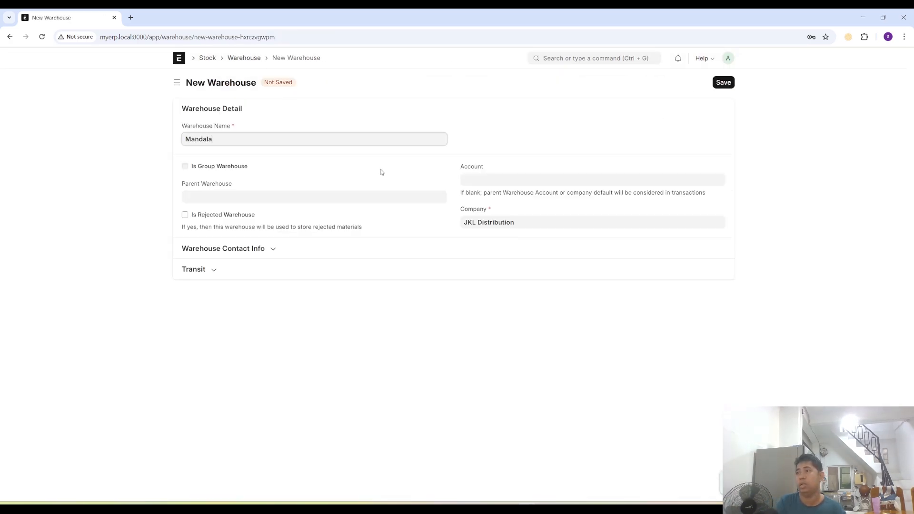
type("y Warehouse")
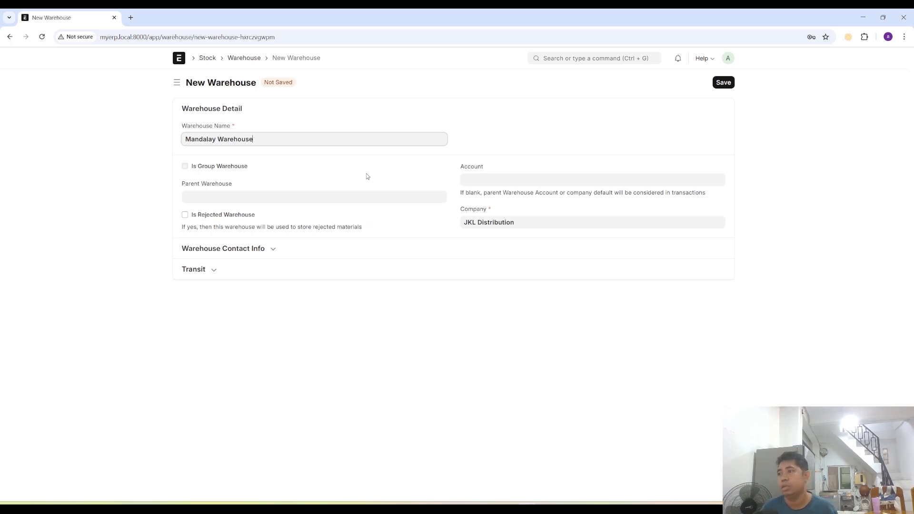
left_click(280, 197)
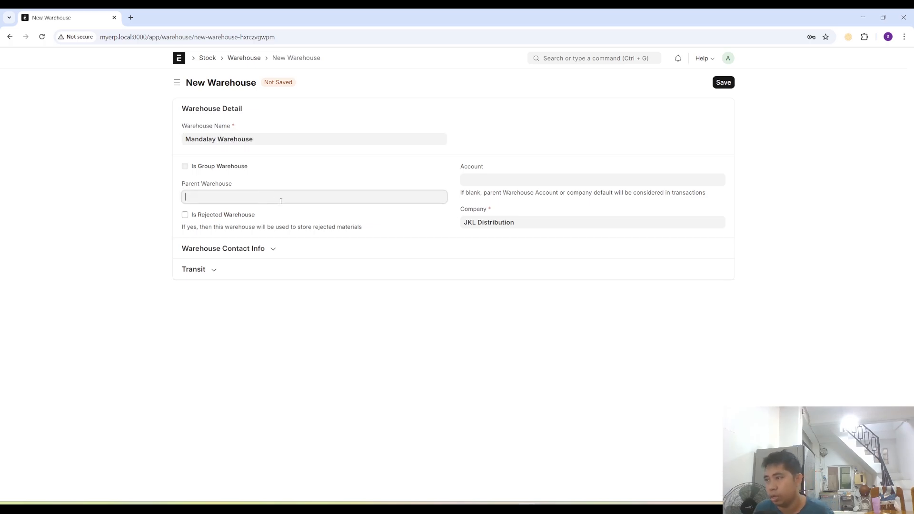
left_click(225, 212)
left_click(512, 180)
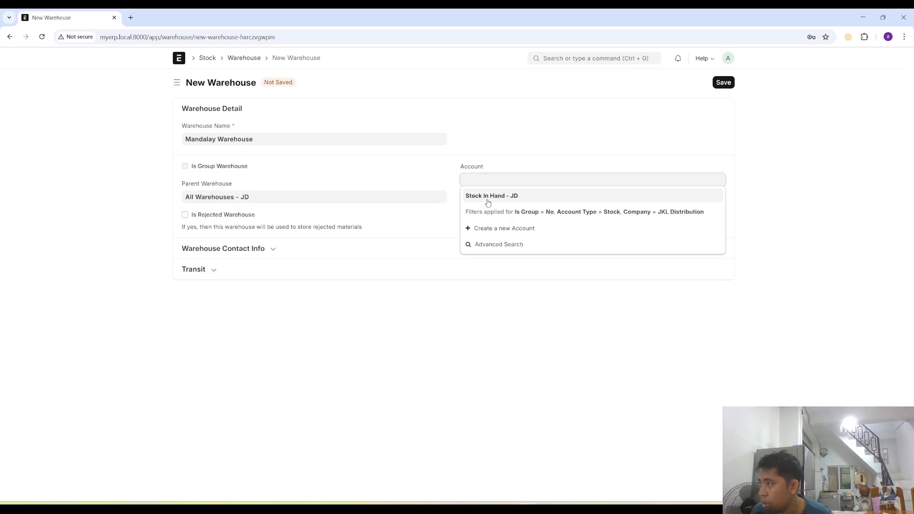
left_click(486, 194)
left_click(724, 82)
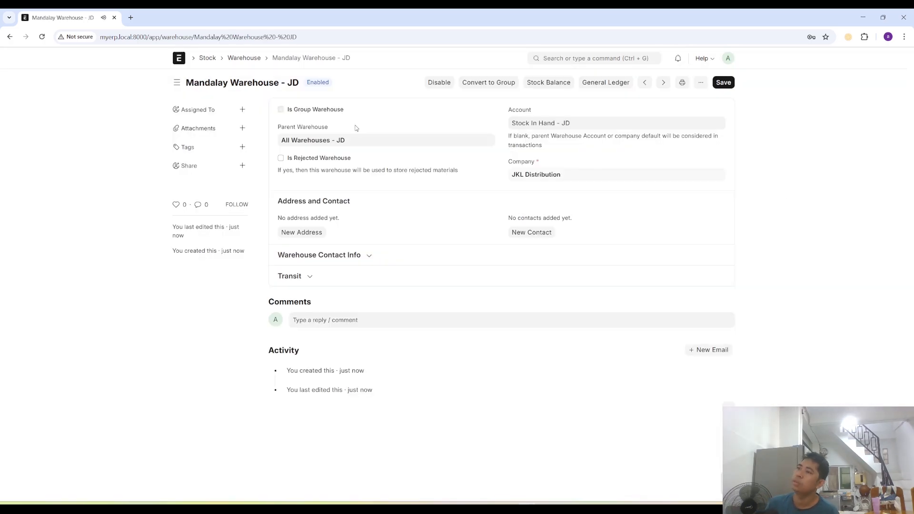
- Return to the Warehouse list and clear its filters to review all warehouses
left_click(244, 57)
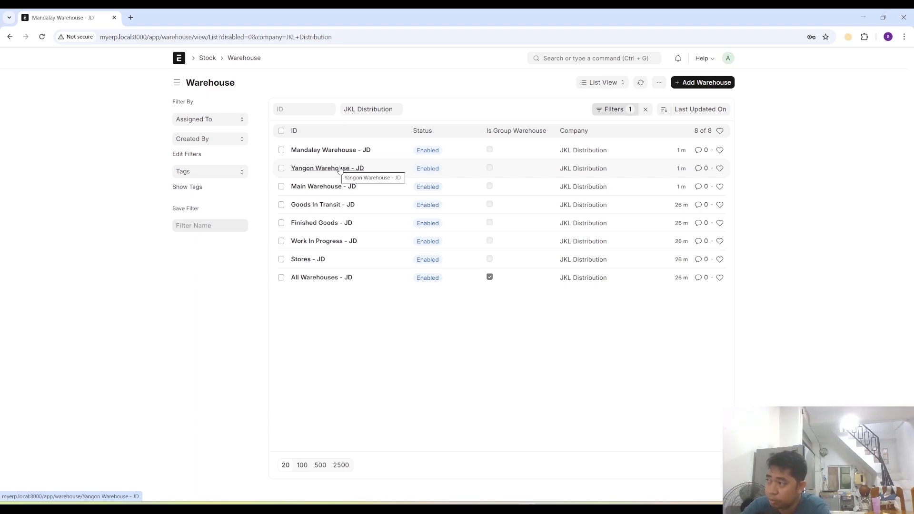
left_click(645, 109)
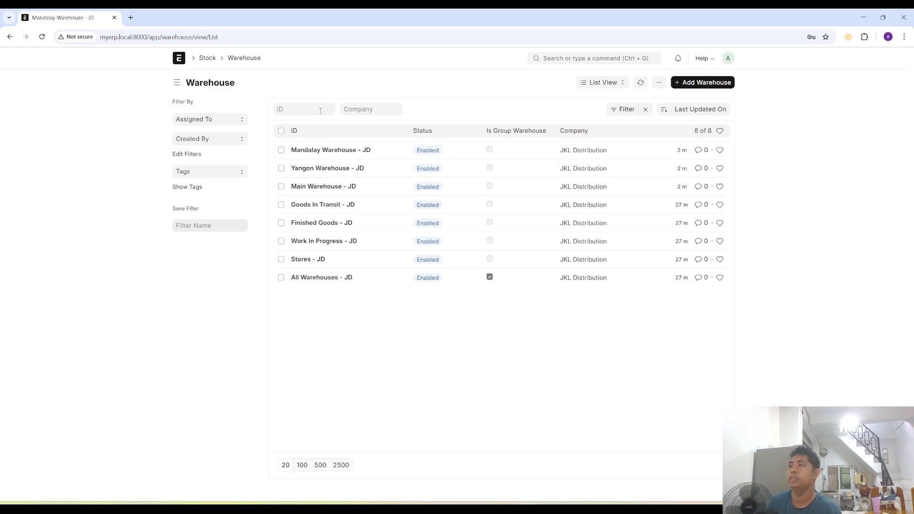
left_click(572, 58)
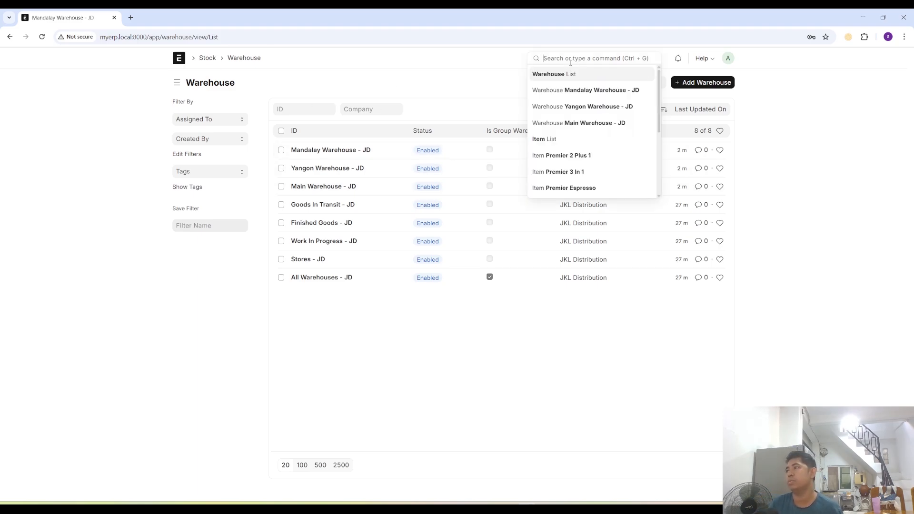
left_click(398, 59)
- Go to the Stock workspace and open the Stock Balance report
left_click(208, 58)
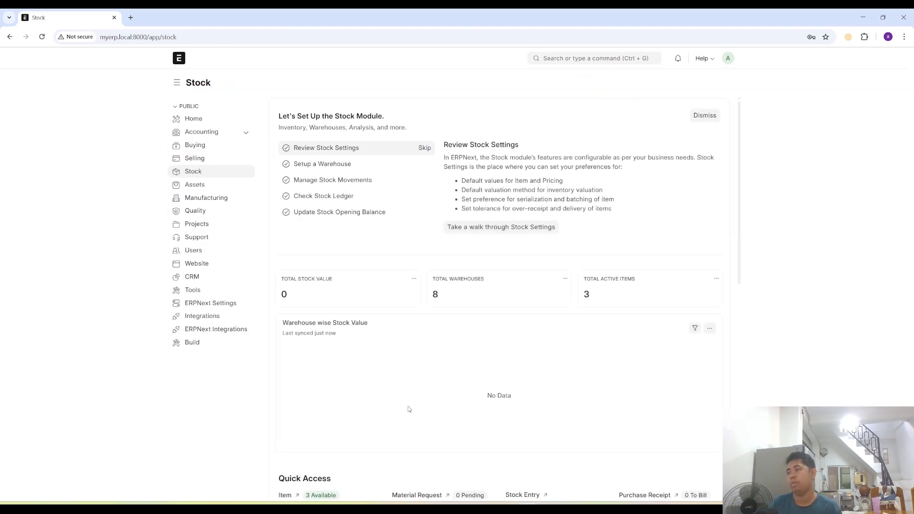
scroll(357, 371, "down", 1)
scroll(296, 457, "down", 1)
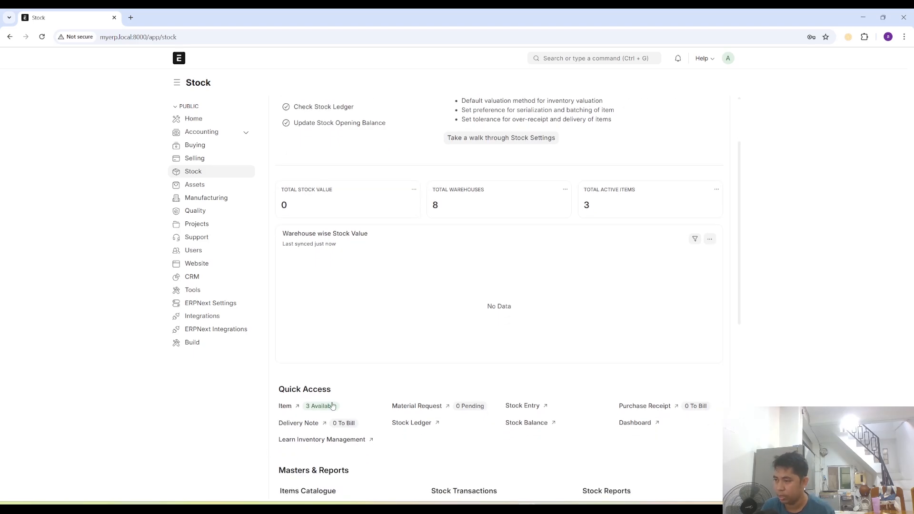
left_click(517, 423)
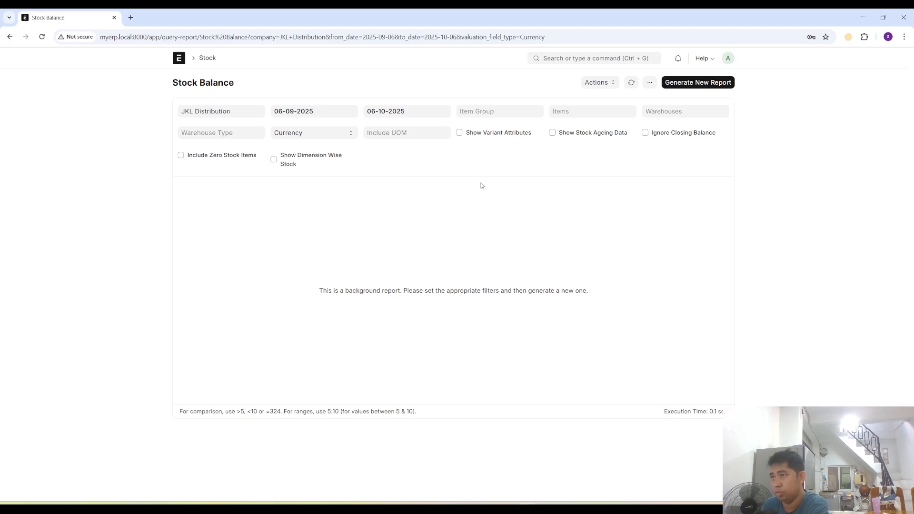
- Return to the Stock workspace, start a new Material Request and set its Required By date to 07-10-2025
left_click(208, 58)
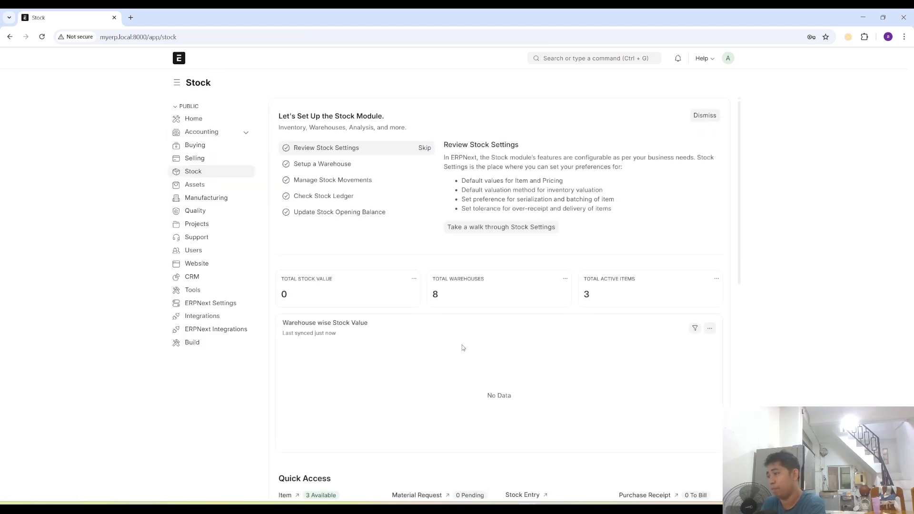
scroll(461, 347, "down", 4)
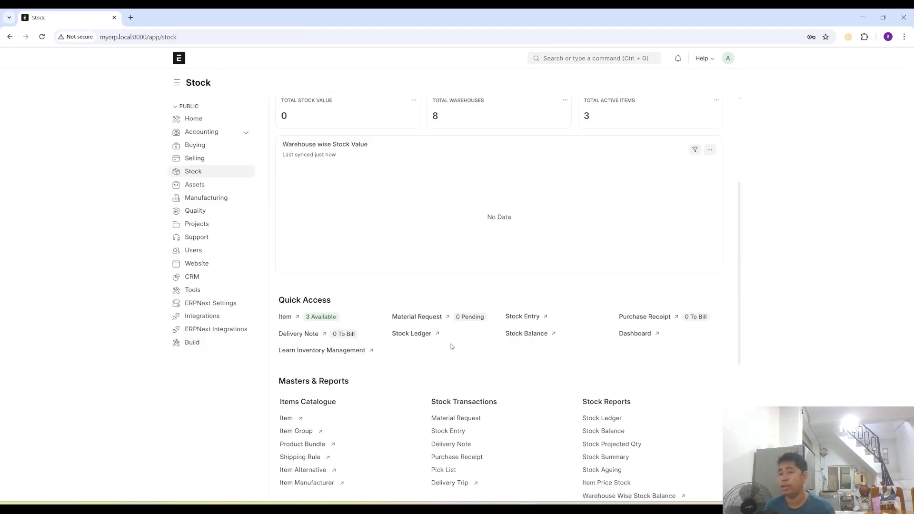
left_click(405, 317)
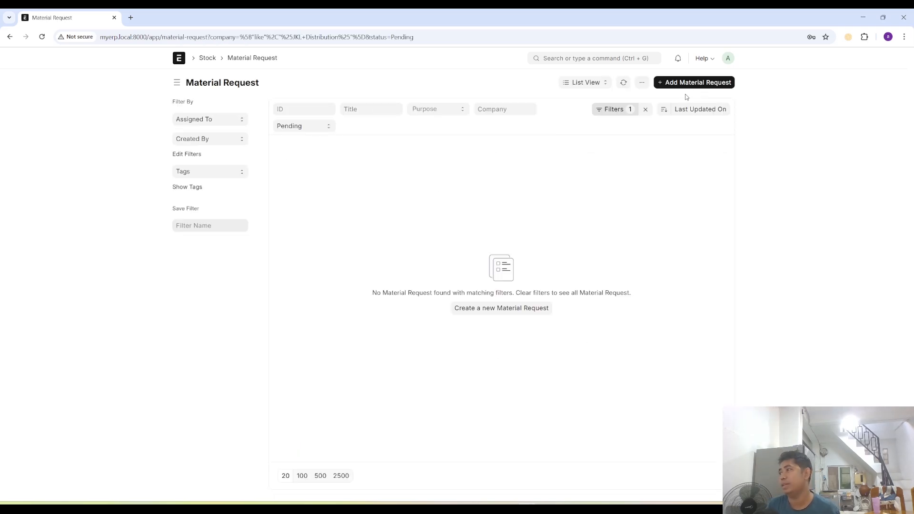
left_click(645, 109)
left_click(669, 85)
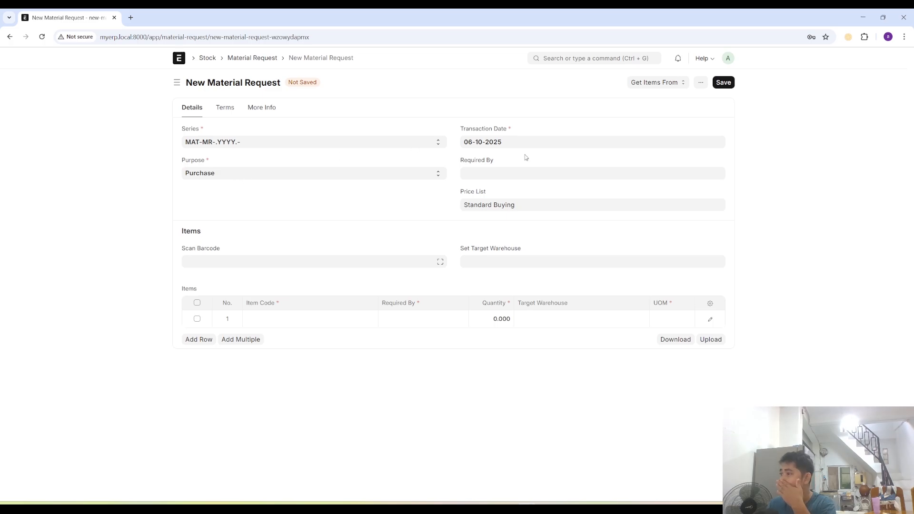
left_click(497, 173)
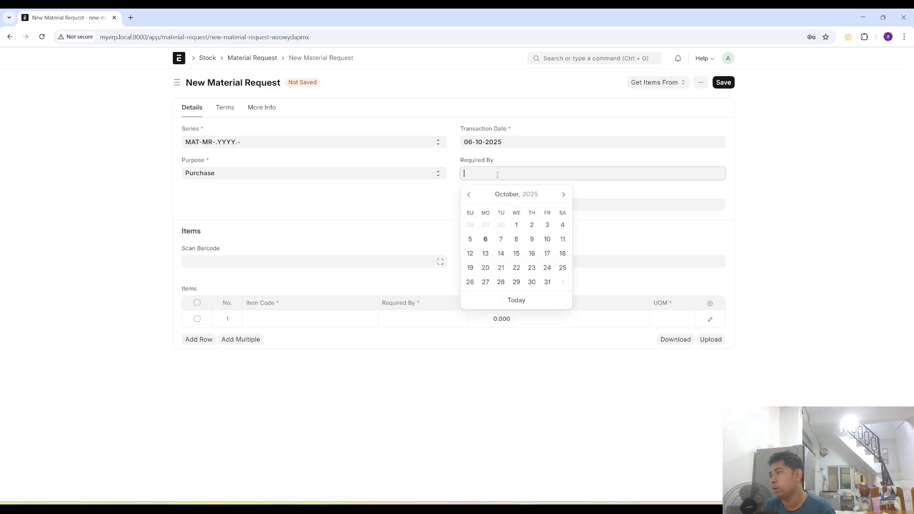
left_click(501, 239)
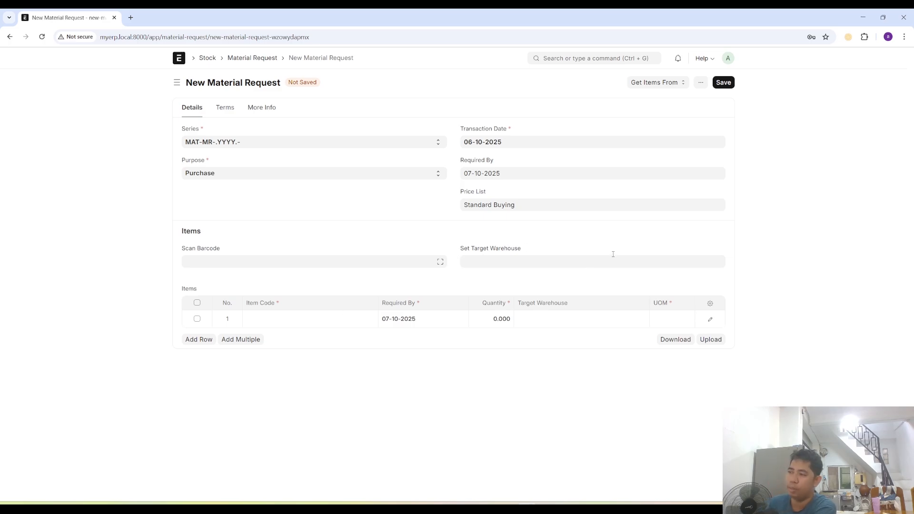
- Set the first item row of the Material Request to Premier 3 In 1 with a quantity of 20
left_click(291, 322)
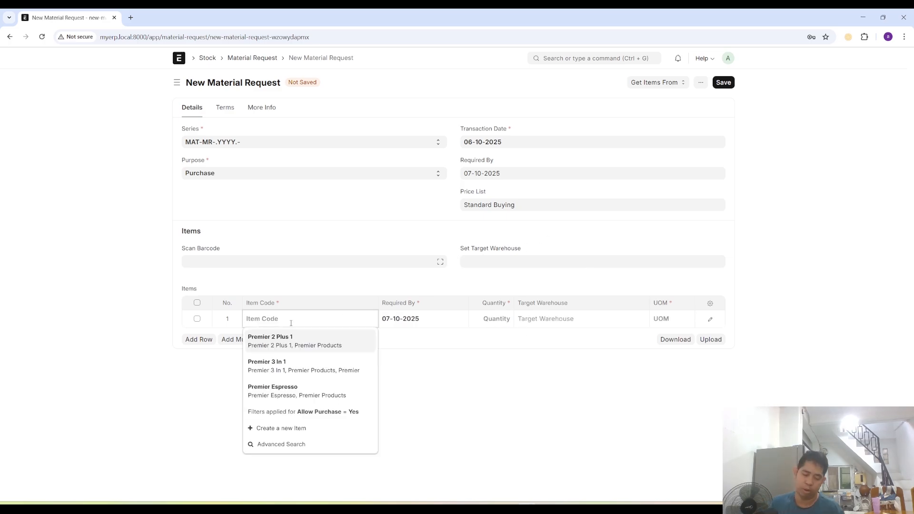
left_click(305, 370)
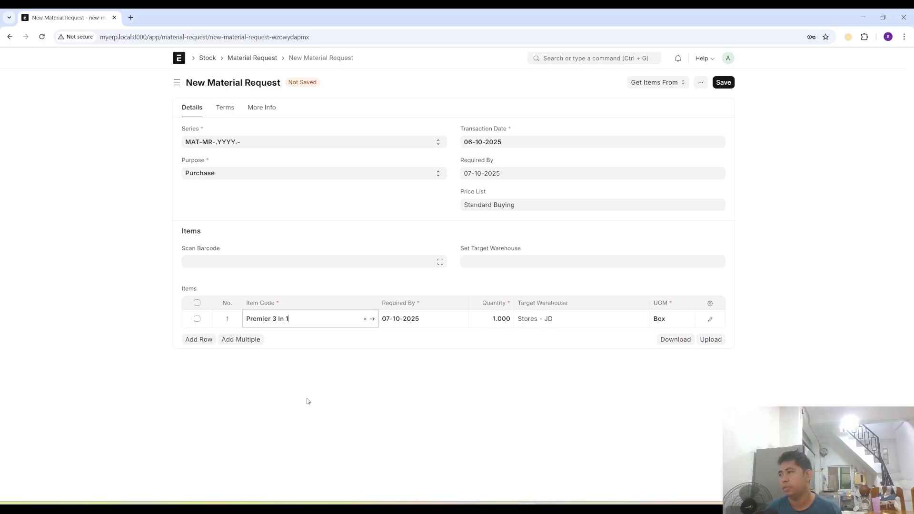
left_click(503, 319)
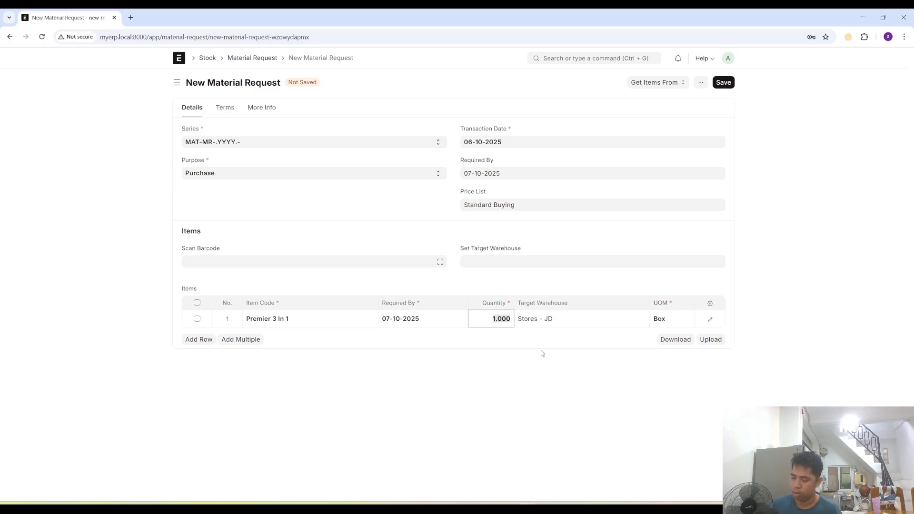
type("20")
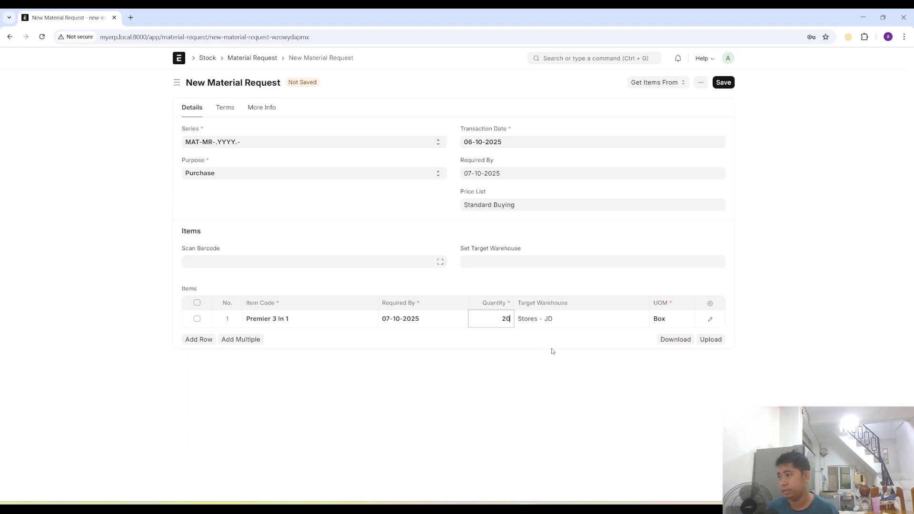
- Set Main Warehouse - JD as the target warehouse for both the item row and the whole Material Request
left_click(571, 318)
key("BackSpace")
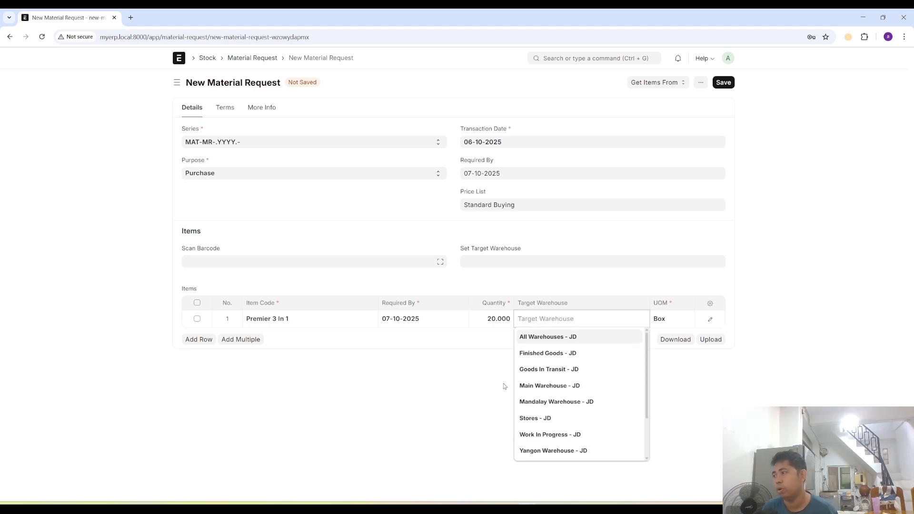
left_click(554, 387)
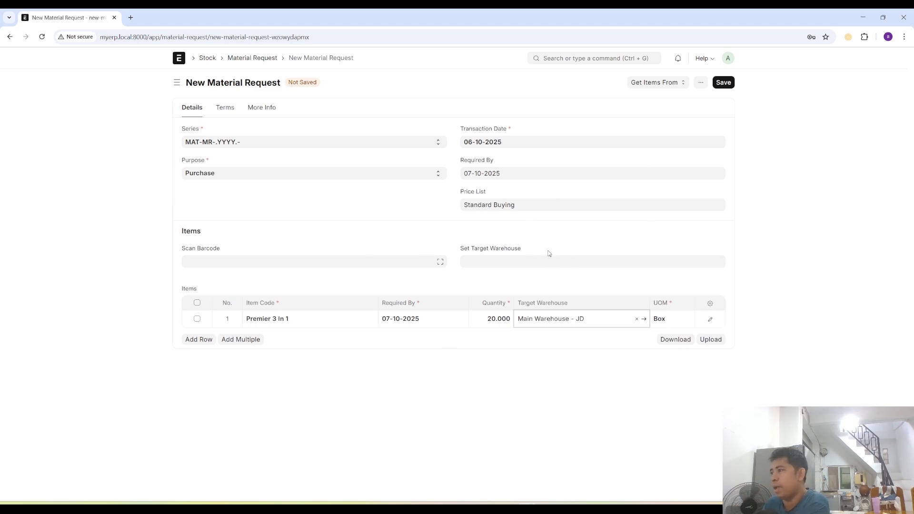
left_click(478, 261)
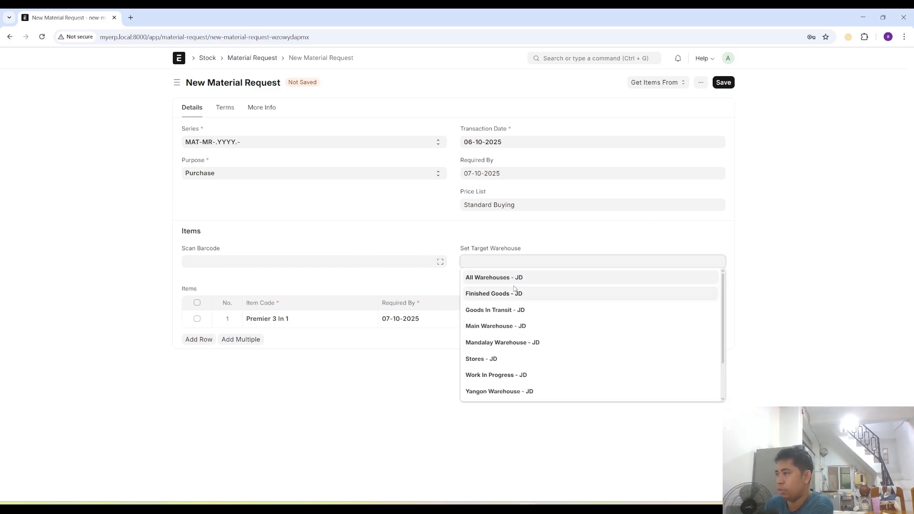
left_click(496, 328)
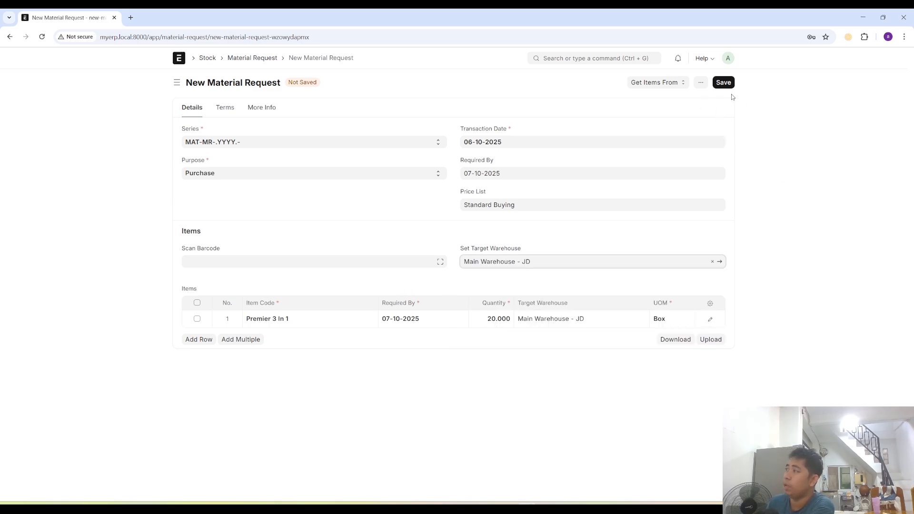
- Save the Material Request for Premier 3 In 1 and submit it permanently
left_click(724, 83)
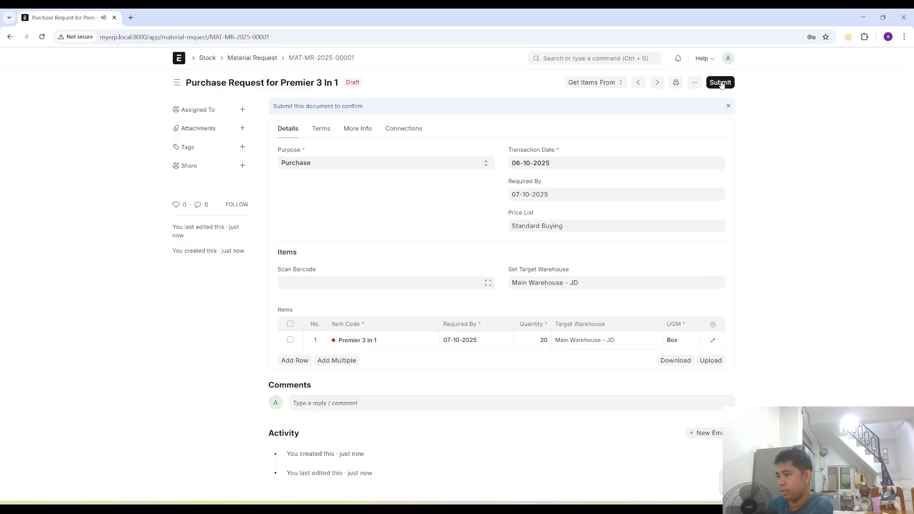
left_click(721, 82)
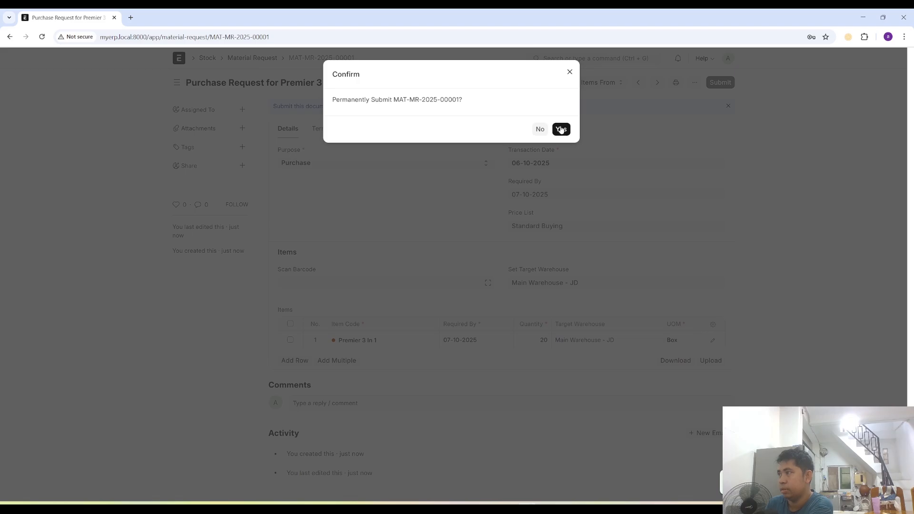
left_click(560, 130)
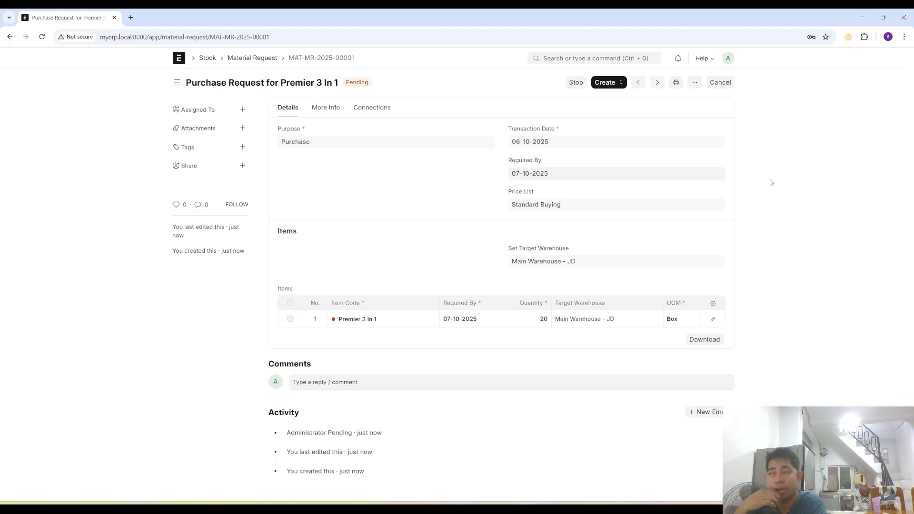
left_click(615, 86)
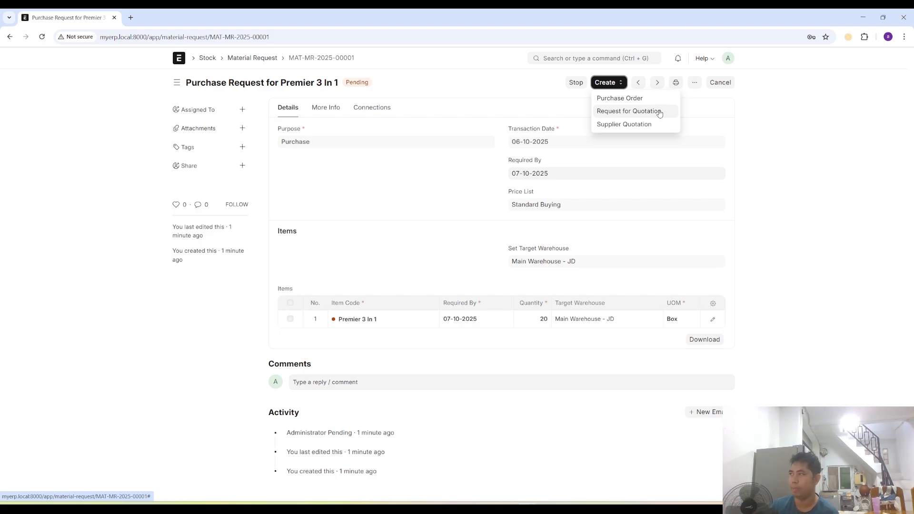
left_click(623, 123)
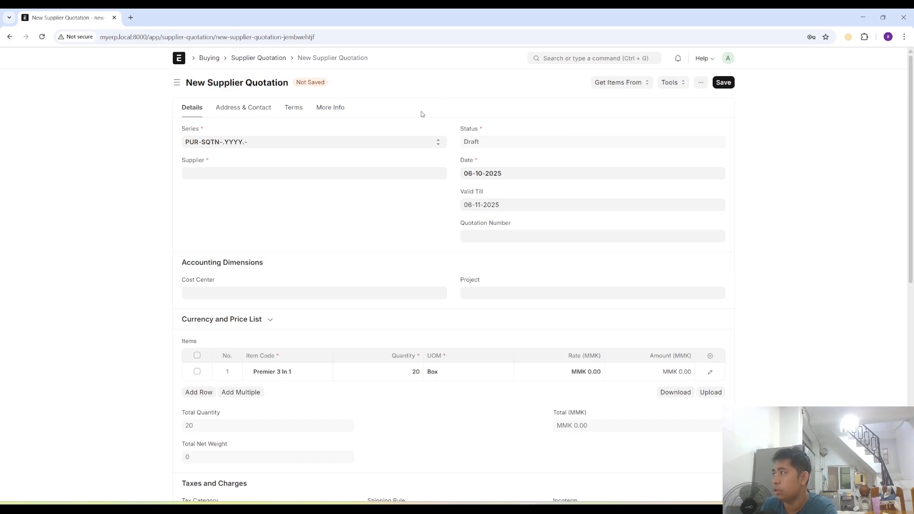
left_click(10, 37)
- Start a Purchase Order from the submitted Material Request and search for premier as the default supplier
left_click(608, 82)
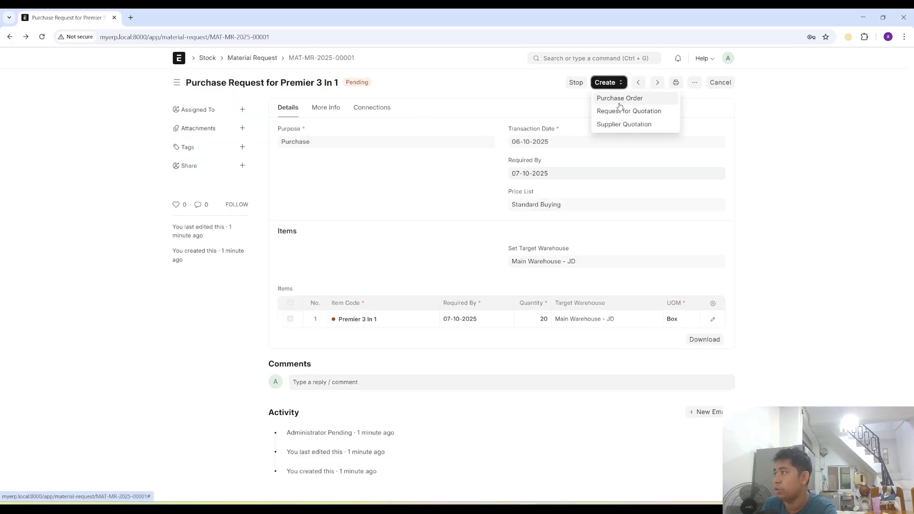
left_click(620, 98)
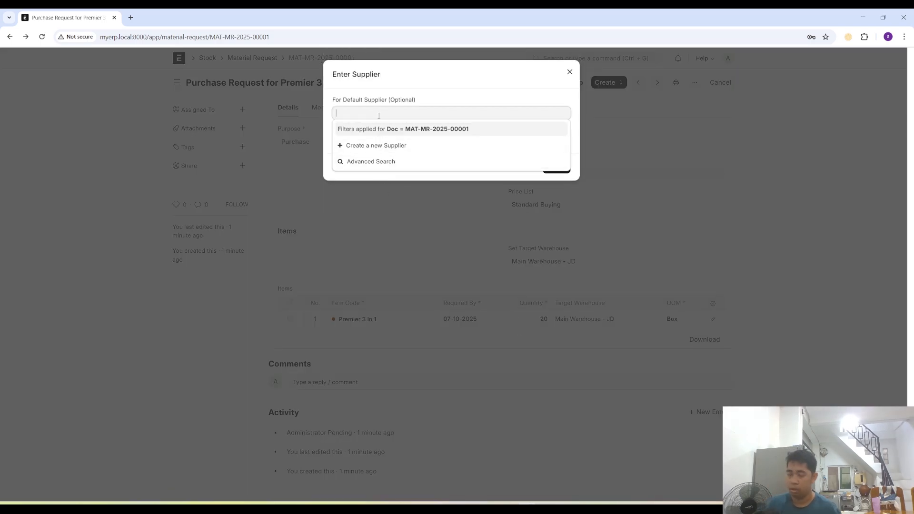
type("per")
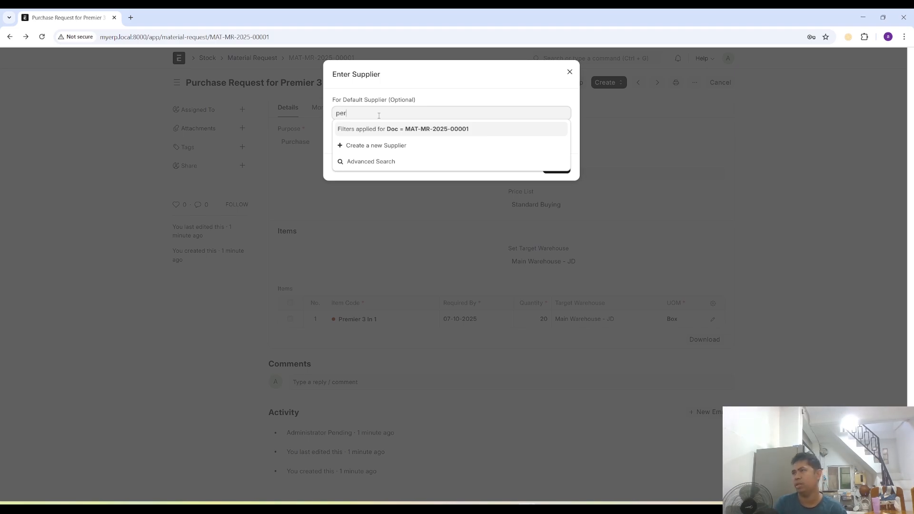
type("emier")
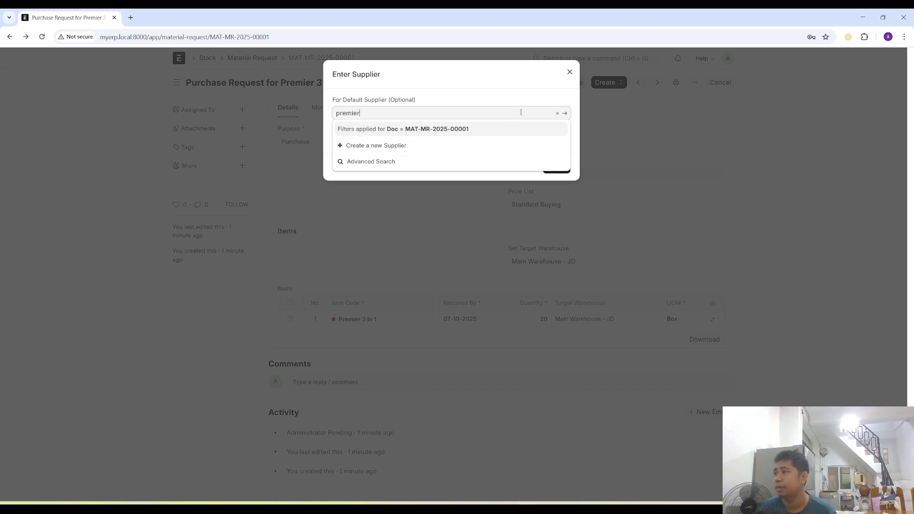
- Create a new supplier named Premier, and dismiss the Material Request's supplier prompt without choosing a default supplier
left_click(378, 147)
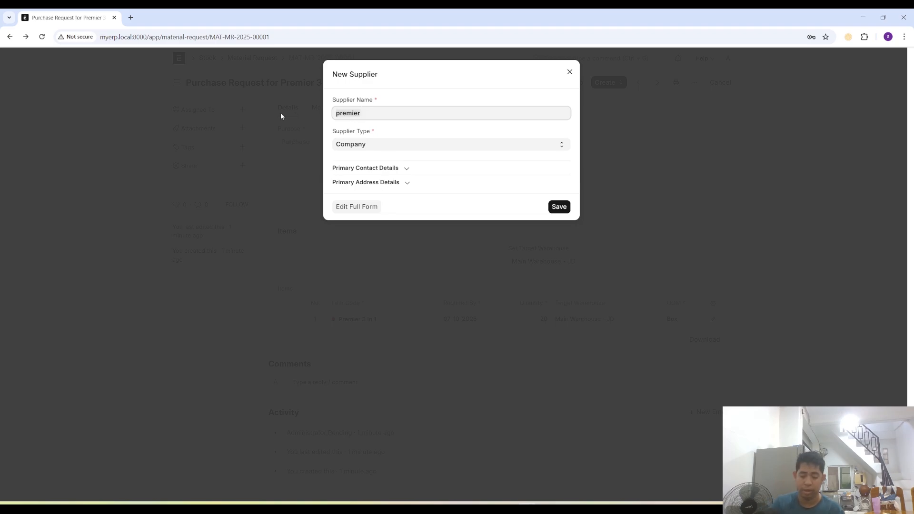
key("ctrl+a")
type("Premier")
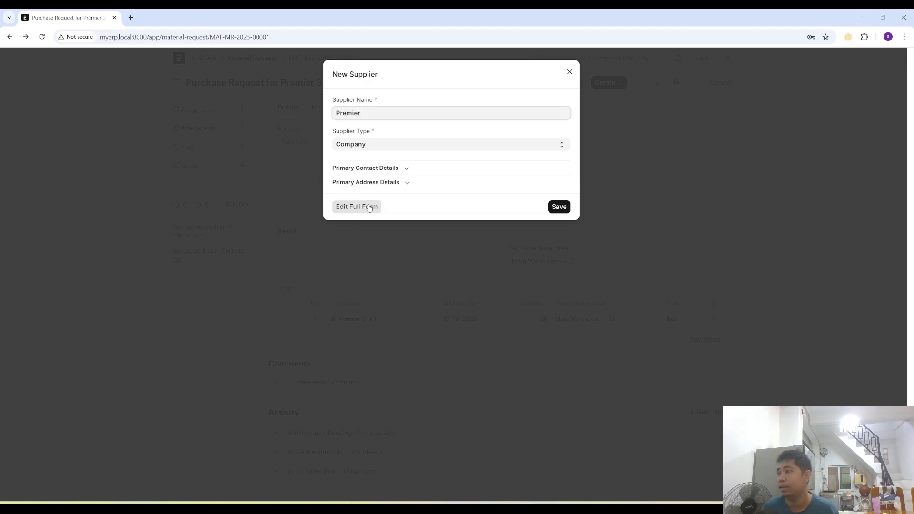
left_click(560, 208)
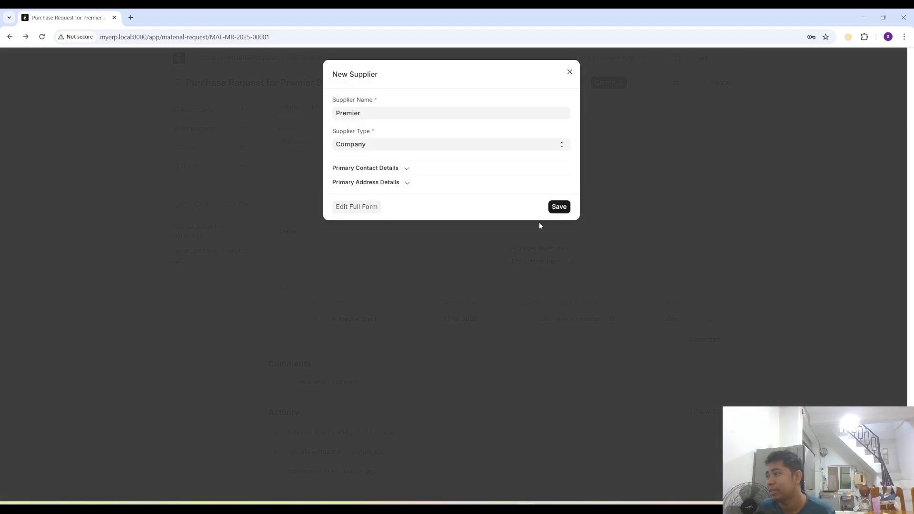
left_click(561, 209)
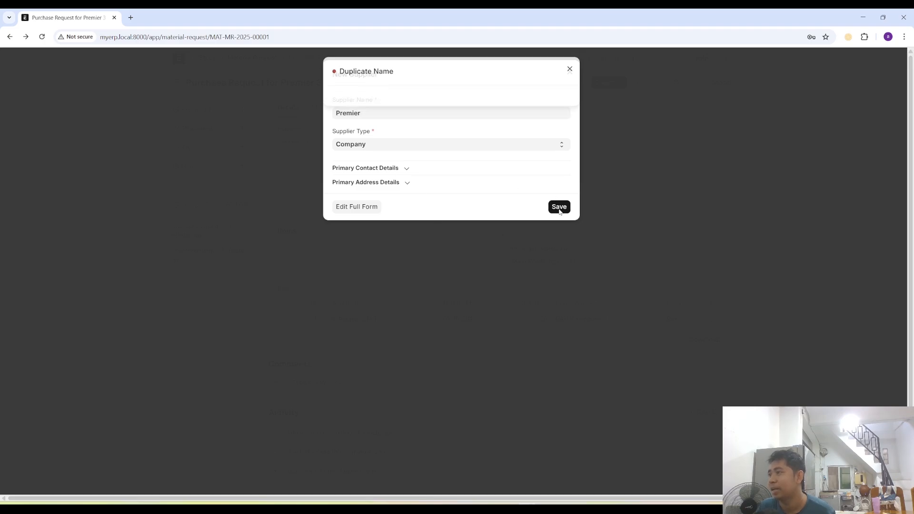
left_click(570, 72)
left_click(400, 116)
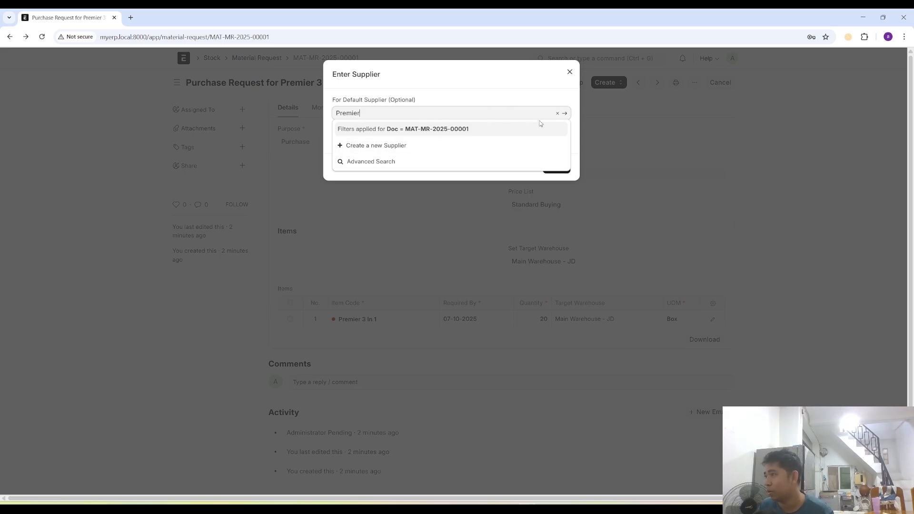
left_click(557, 113)
left_click(570, 72)
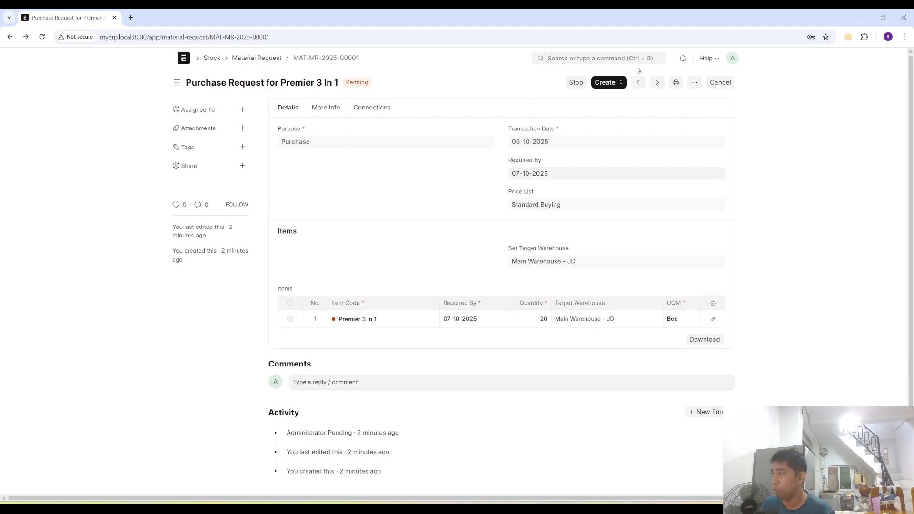
- Go to the Purchase Order list and start a new Purchase Order with Premier as the supplier
left_click(594, 59)
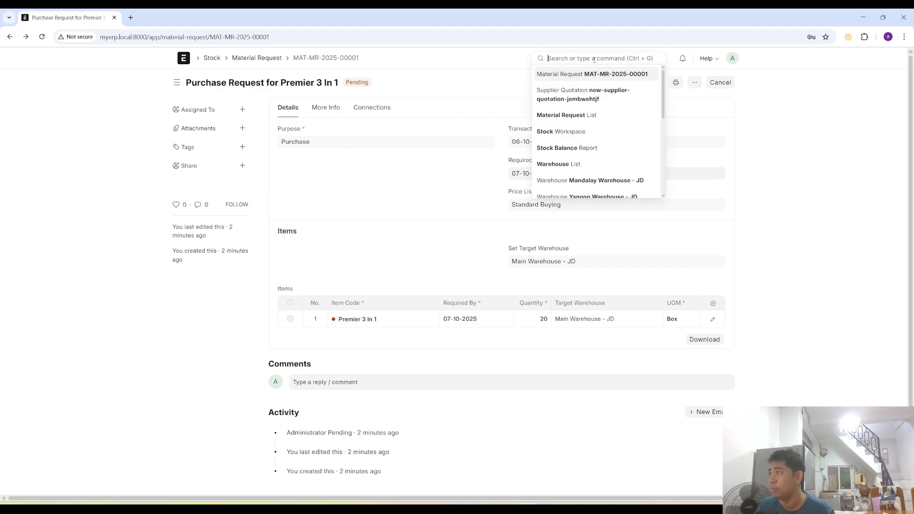
type("pu")
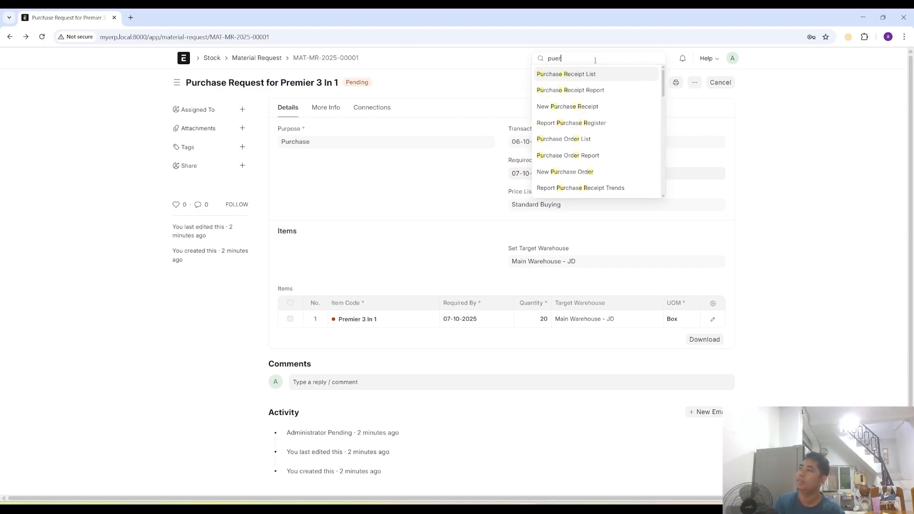
type("rch")
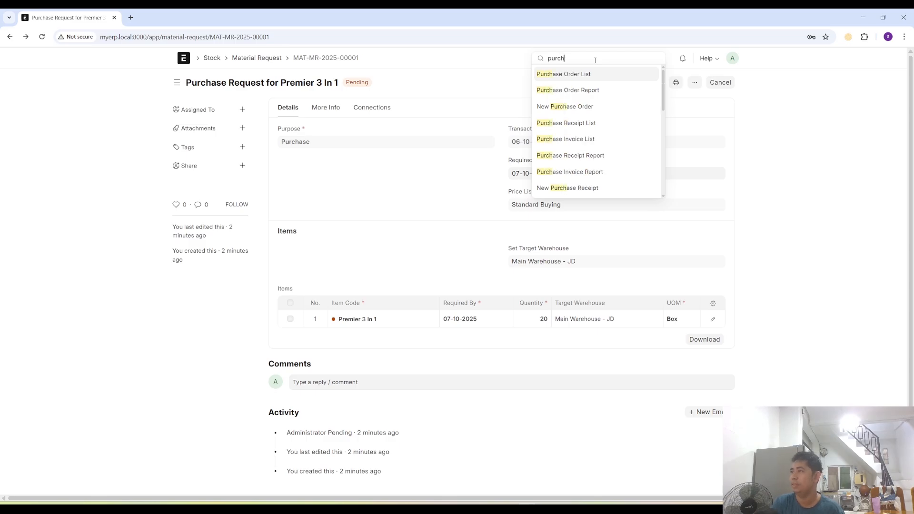
key("Return")
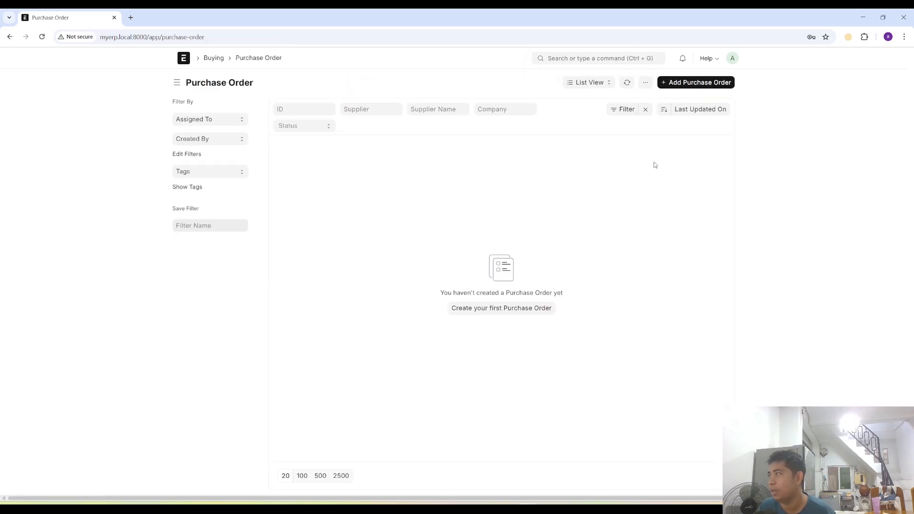
left_click(695, 83)
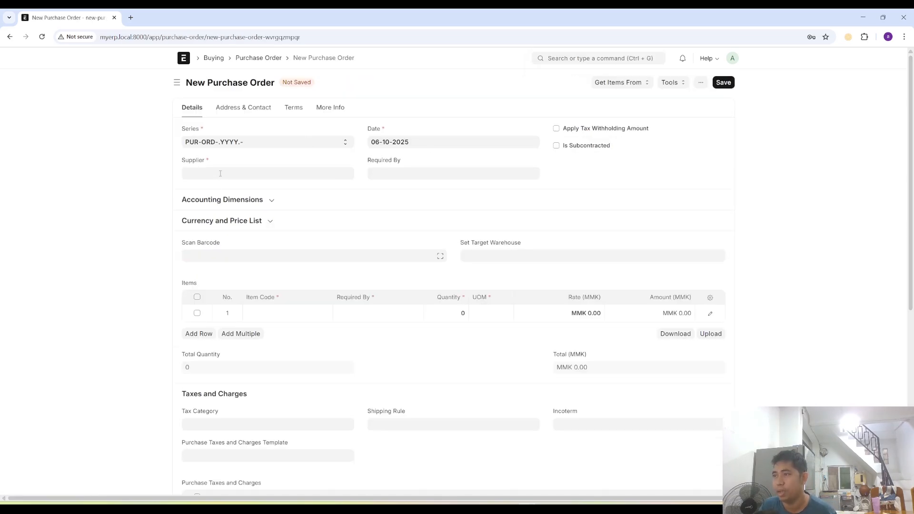
left_click(221, 174)
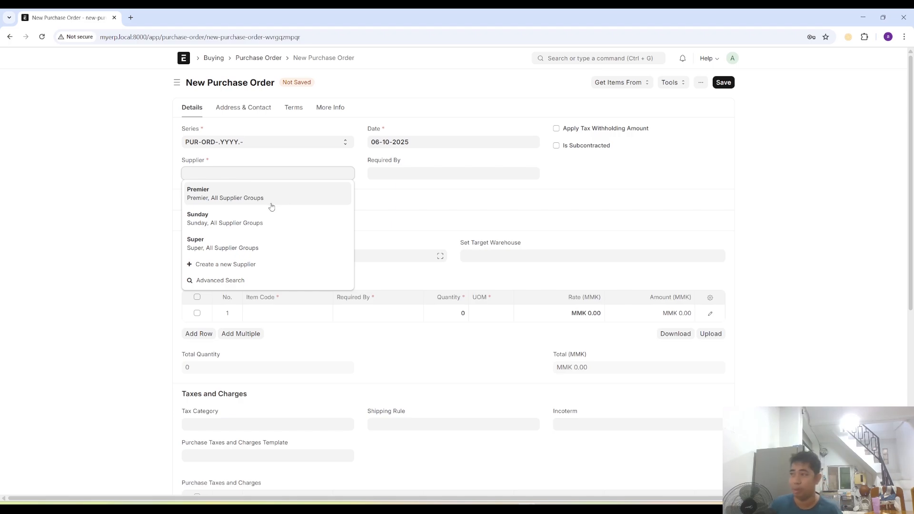
left_click(271, 206)
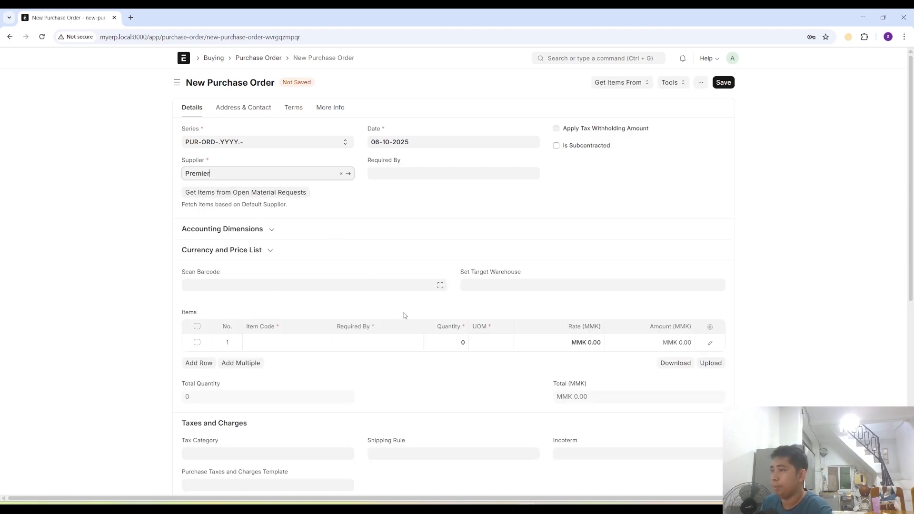
- Fetch the Premier 3 In 1 item from the submitted Material Request into the Purchase Order, selecting by Material Request item
left_click(629, 84)
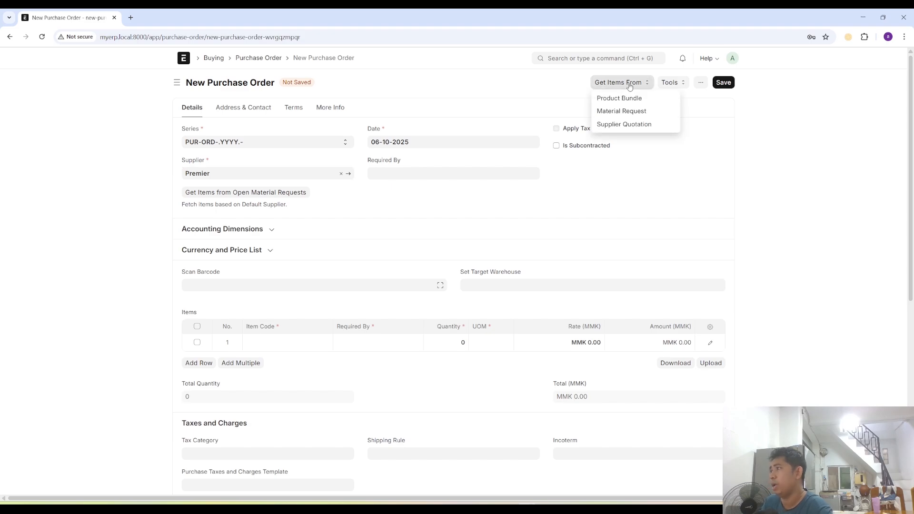
left_click(622, 111)
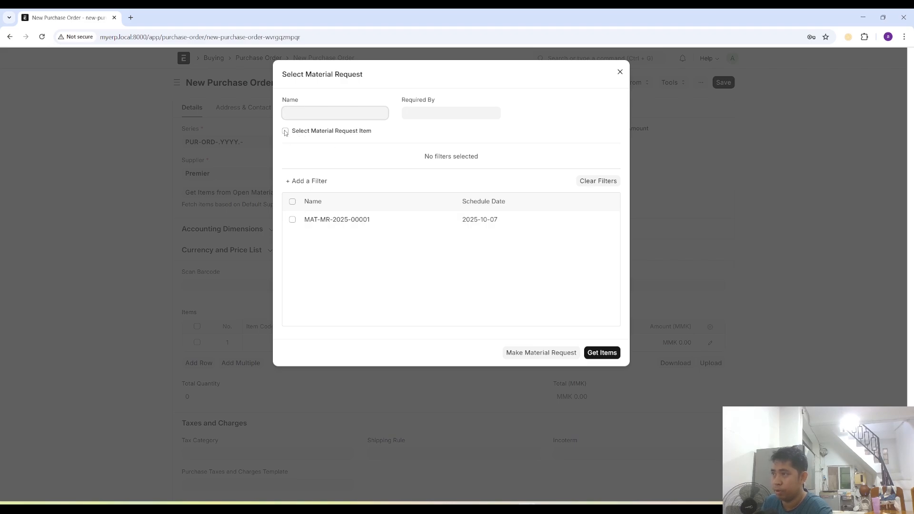
left_click(285, 131)
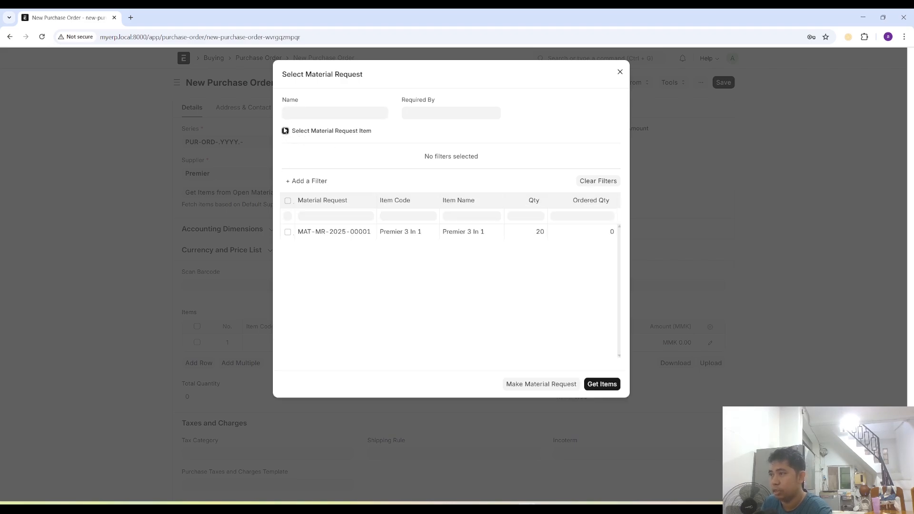
left_click(287, 232)
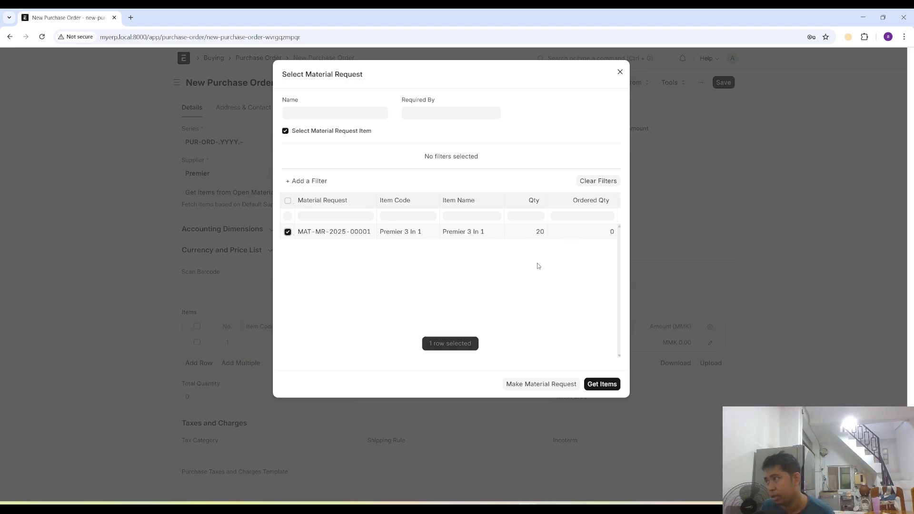
left_click(603, 385)
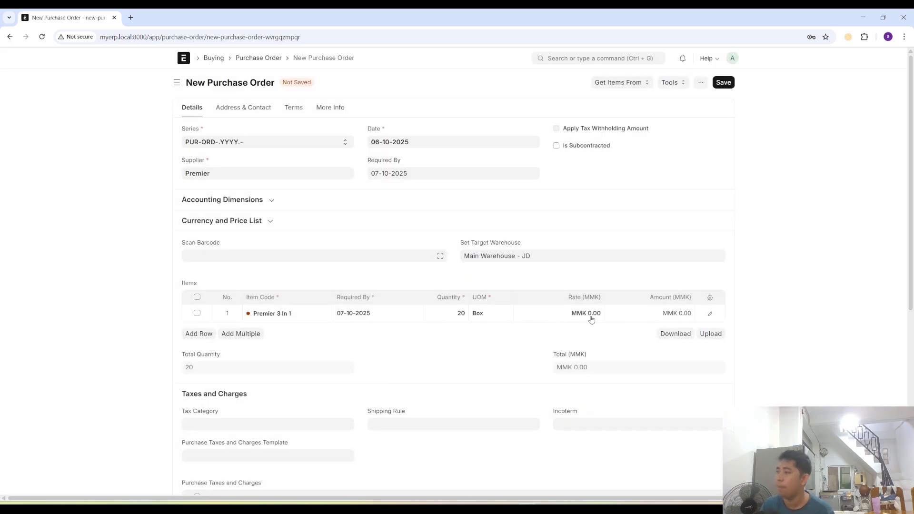
- Set the Purchase Order's cost center to Main - JD and expand its currency and price list settings
left_click(270, 201)
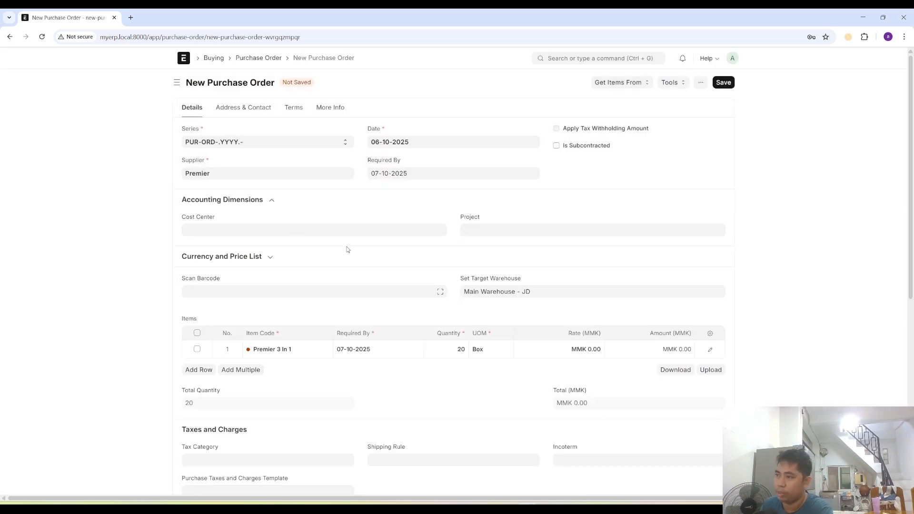
left_click(281, 232)
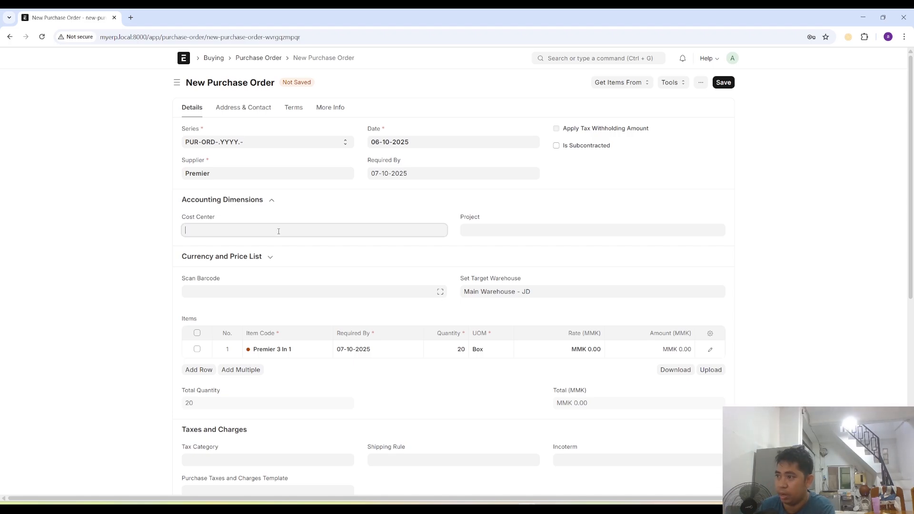
left_click(212, 250)
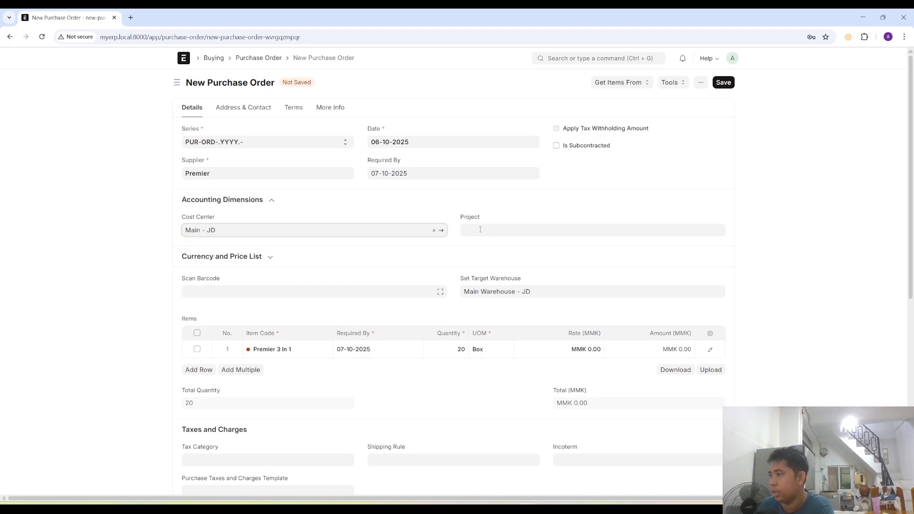
left_click(269, 258)
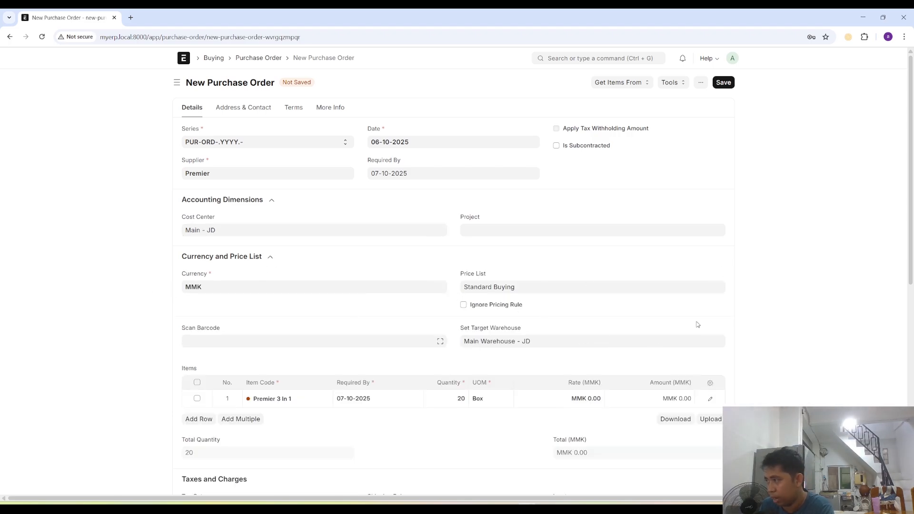
- Set the Premier 3 In 1 item's rate to MMK 500,000 in the Purchase Order
scroll(503, 369, "down", 3)
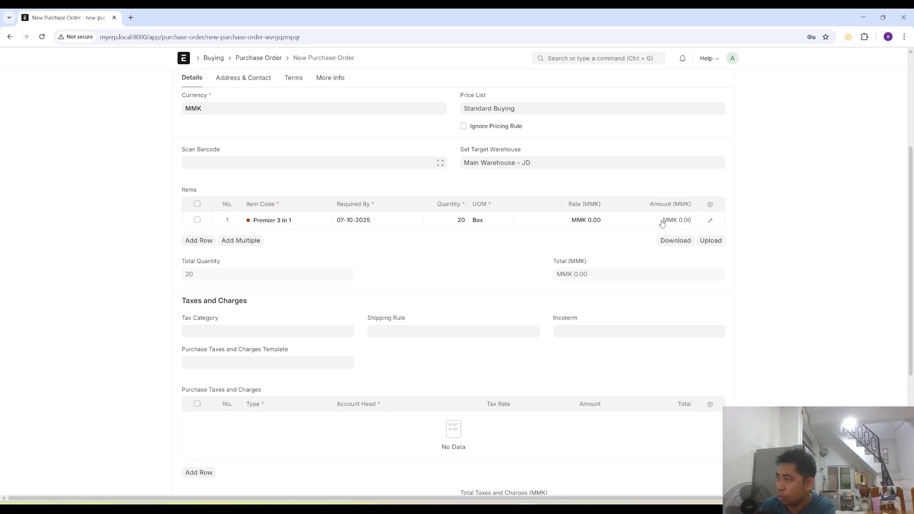
left_click(598, 220)
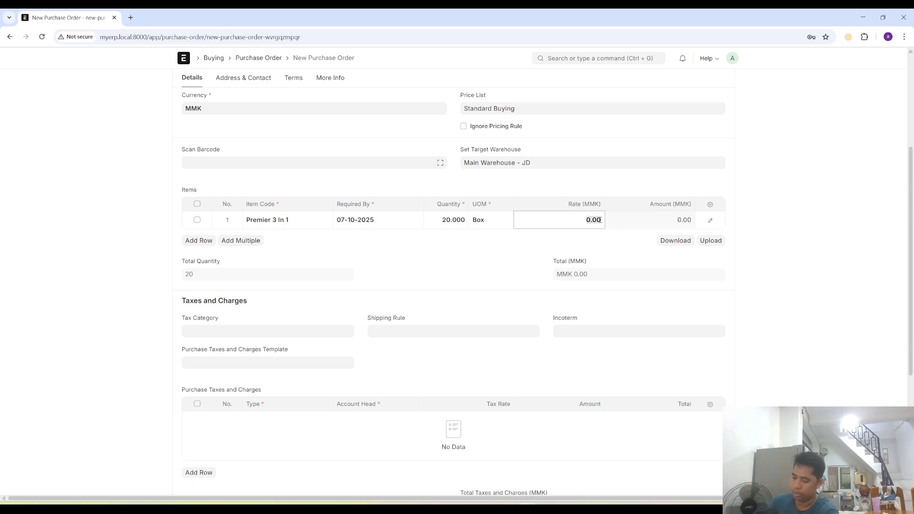
type("500,00")
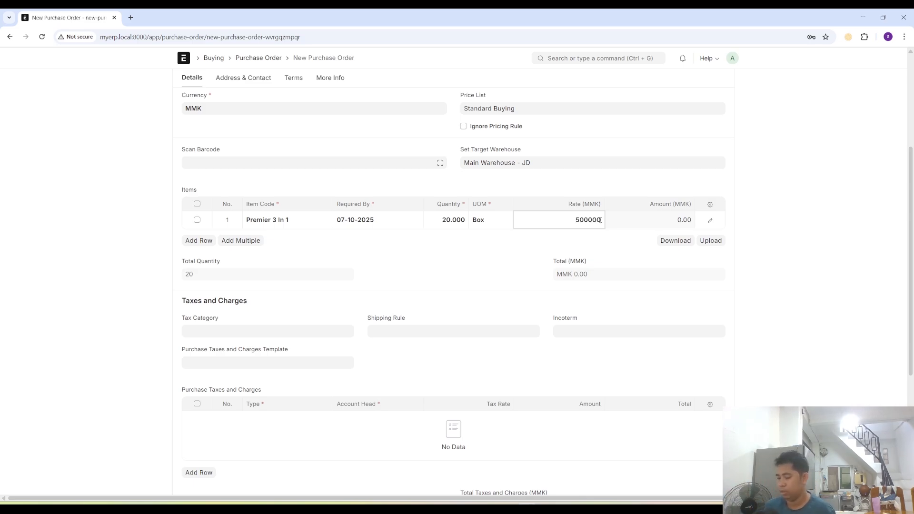
type("0")
- Save the Purchase Order for Premier and submit it permanently
scroll(601, 221, "down", 2)
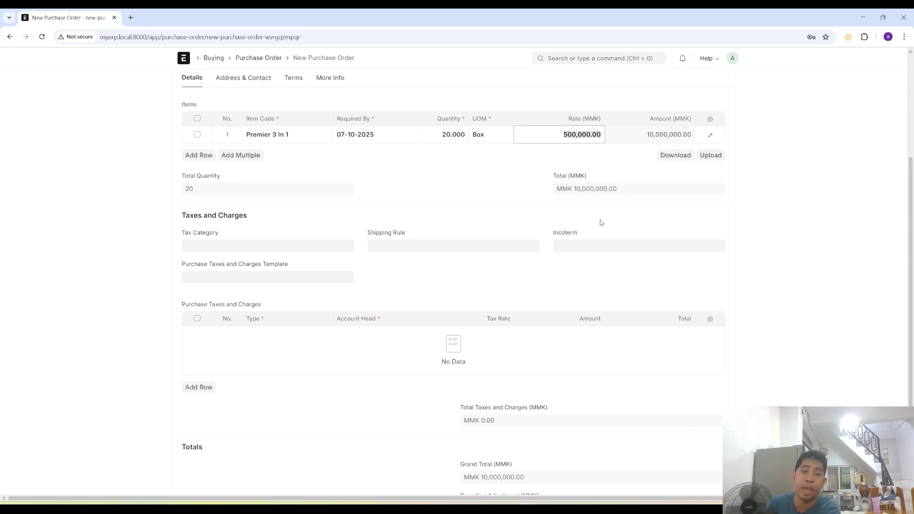
scroll(484, 269, "down", 3)
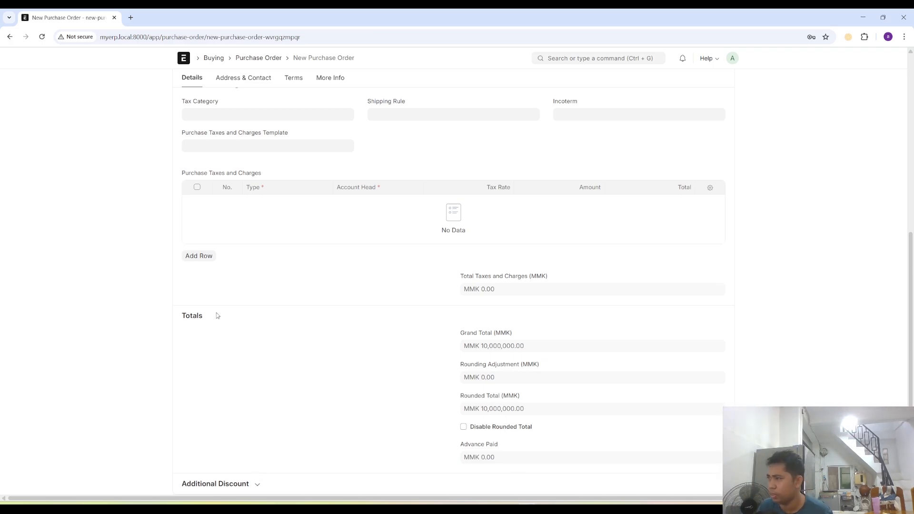
scroll(820, 318, "up", 4)
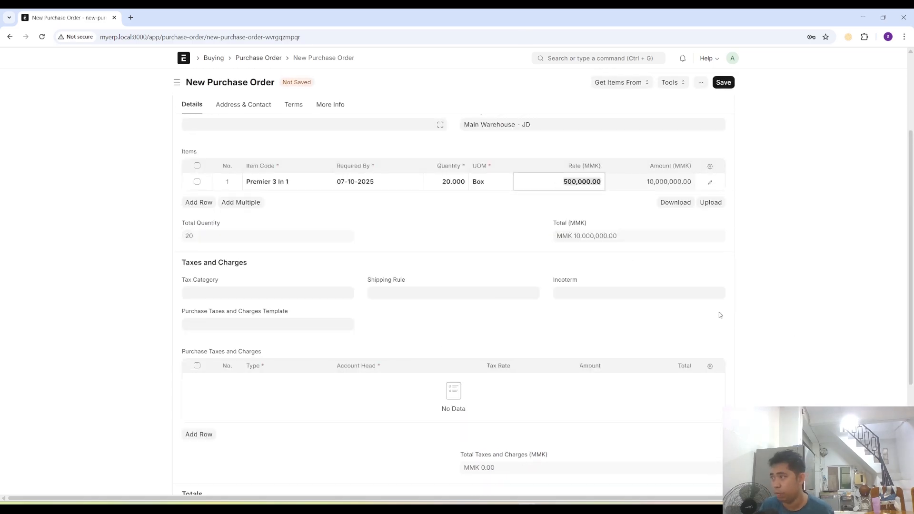
scroll(718, 316, "up", 3)
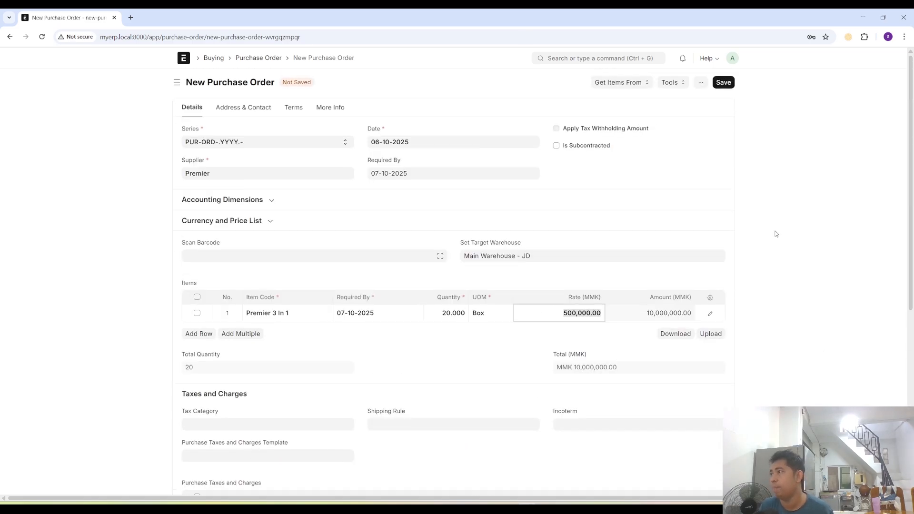
left_click(723, 85)
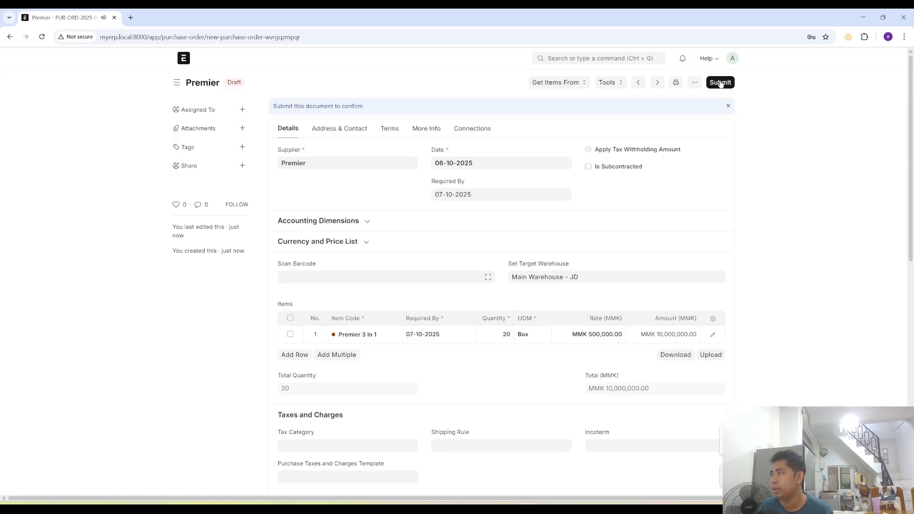
left_click(722, 84)
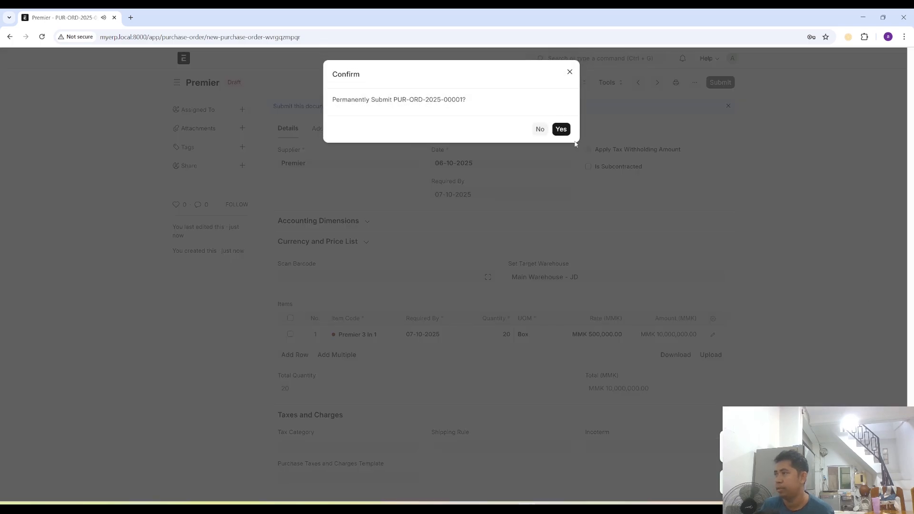
left_click(561, 126)
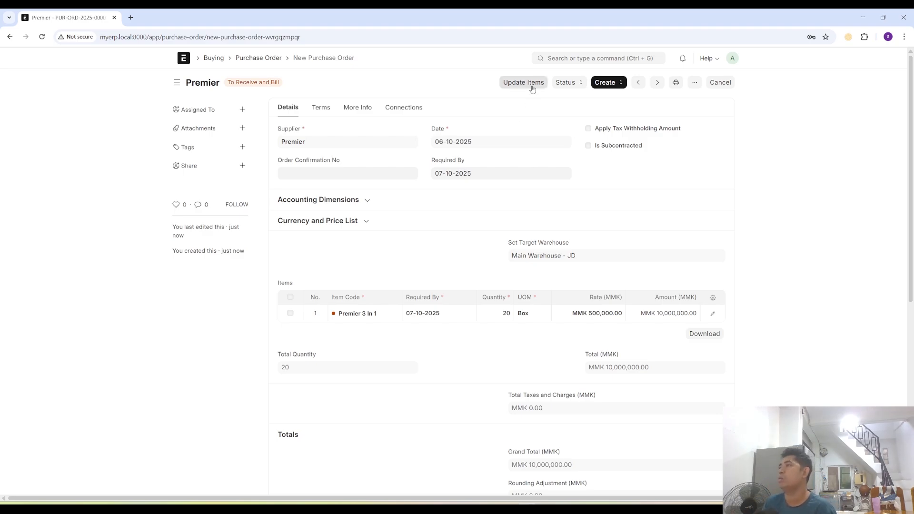
- Create a Purchase Invoice from the submitted Purchase Order and mark it as paid
left_click(605, 84)
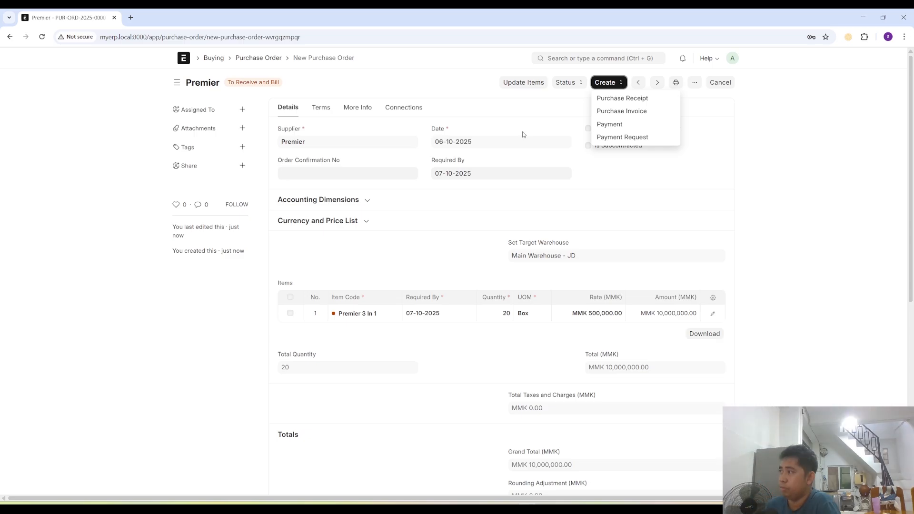
left_click(621, 114)
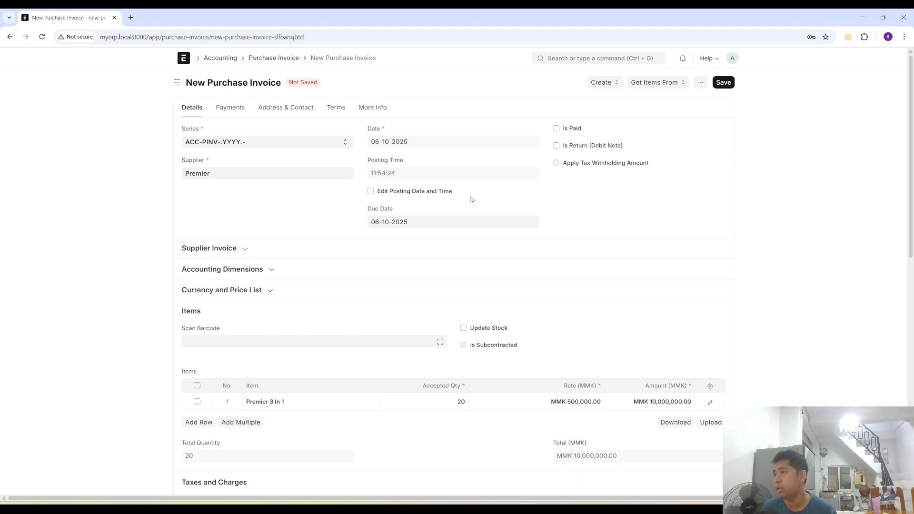
left_click(556, 129)
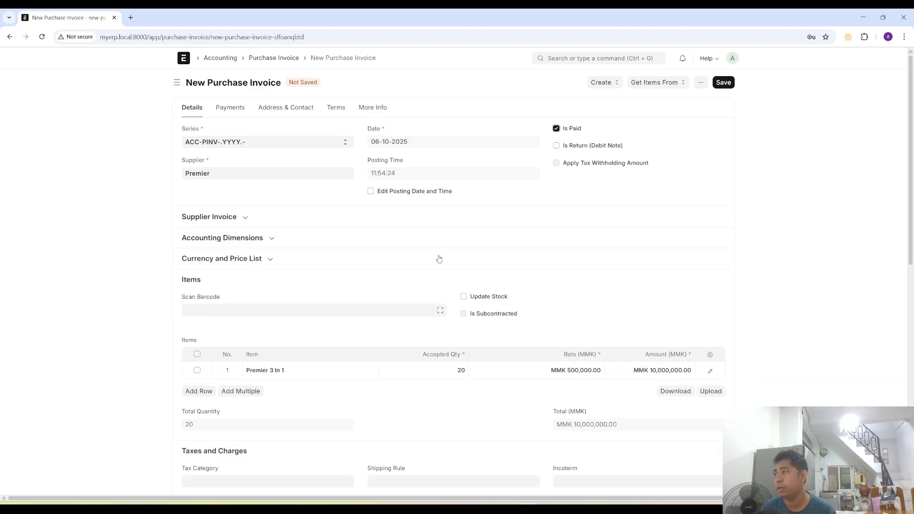
- Set the invoice's mode of payment to Cash and its paid amount to MMK 10,000,000
left_click(231, 108)
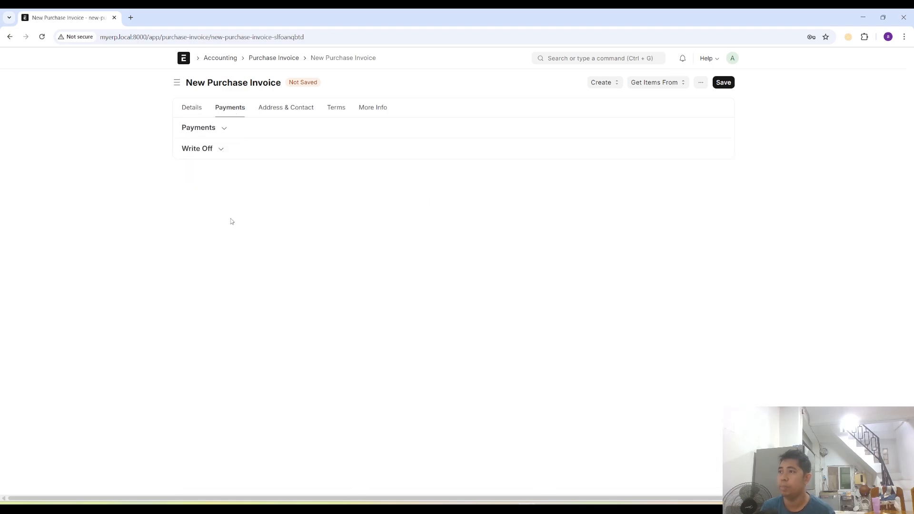
left_click(223, 130)
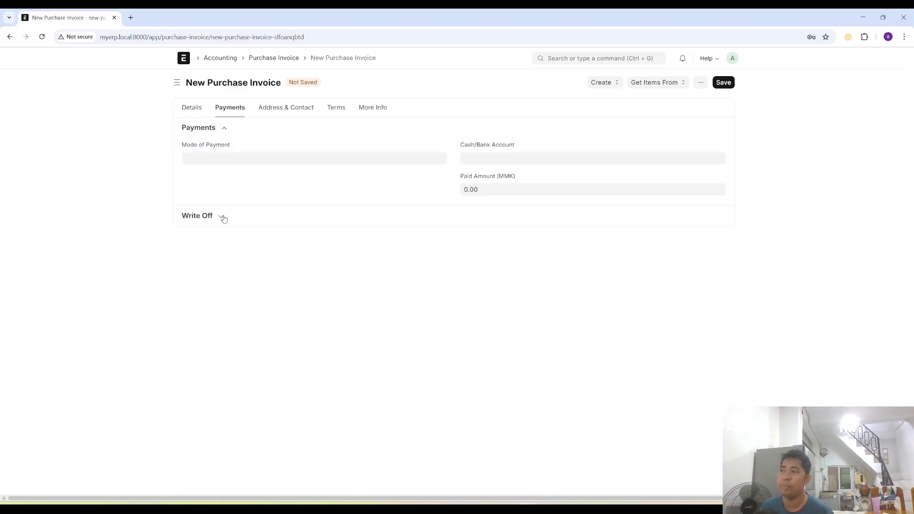
left_click(235, 158)
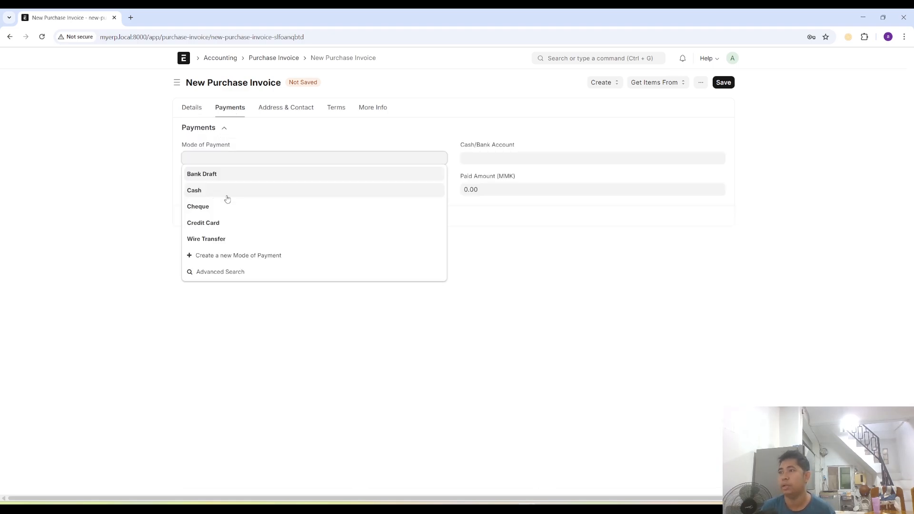
left_click(211, 191)
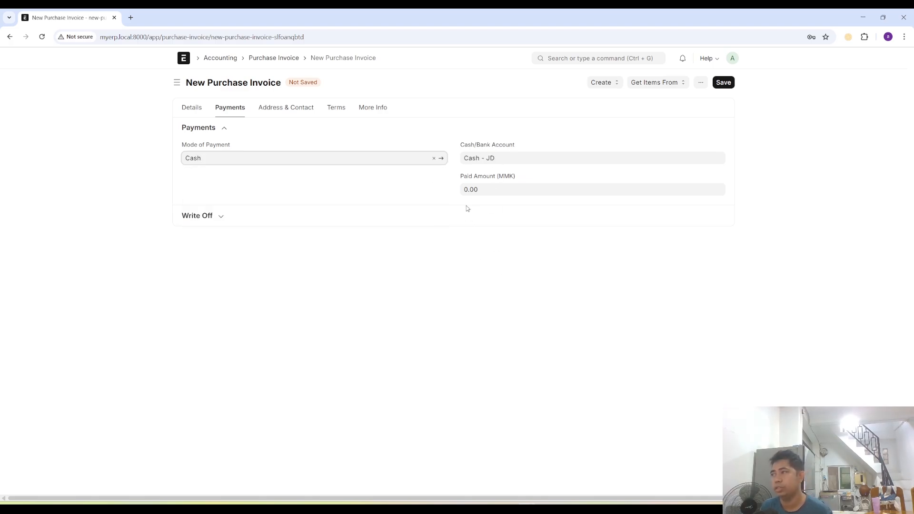
left_click(484, 189)
type("1000000")
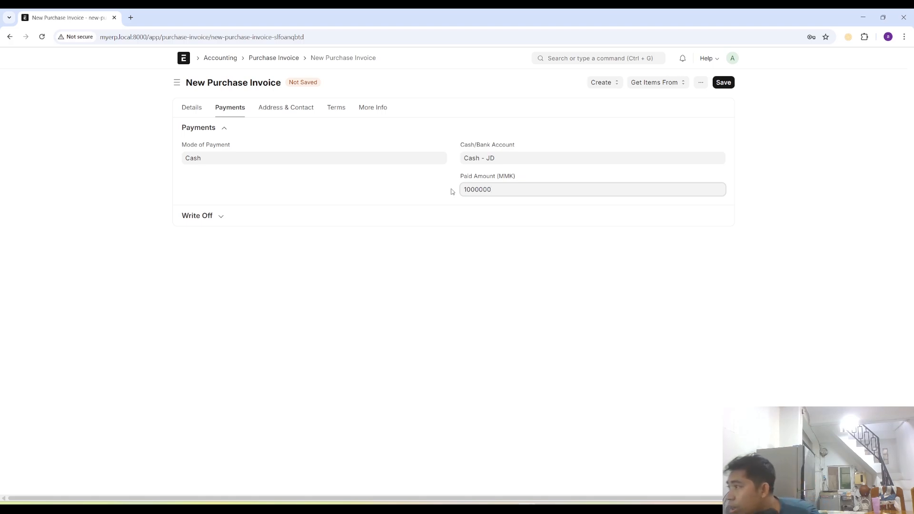
type("0")
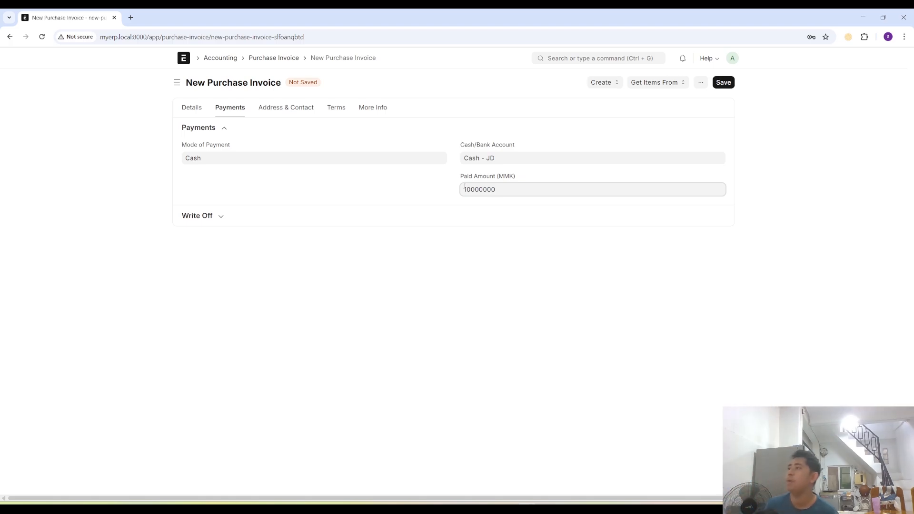
- Review the Purchase Invoice's terms and conditions options, its item row and its taxes and charges
left_click(338, 113)
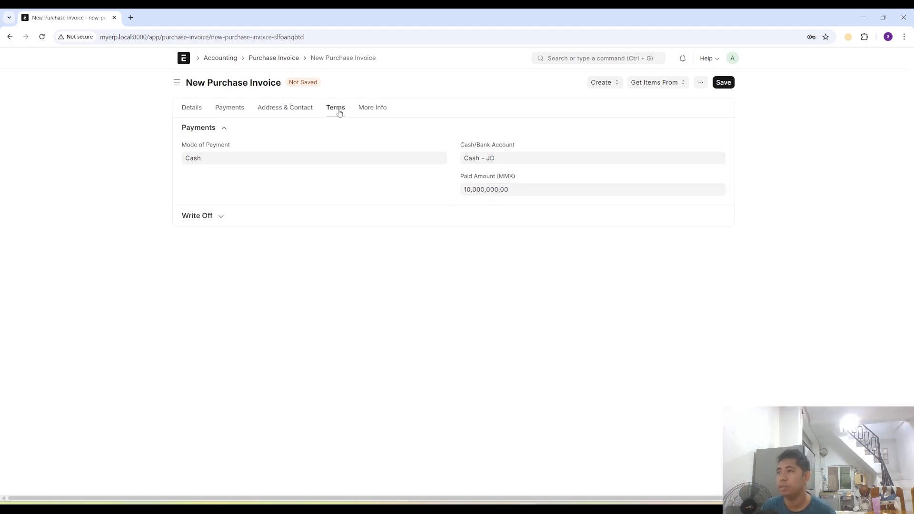
left_click(220, 156)
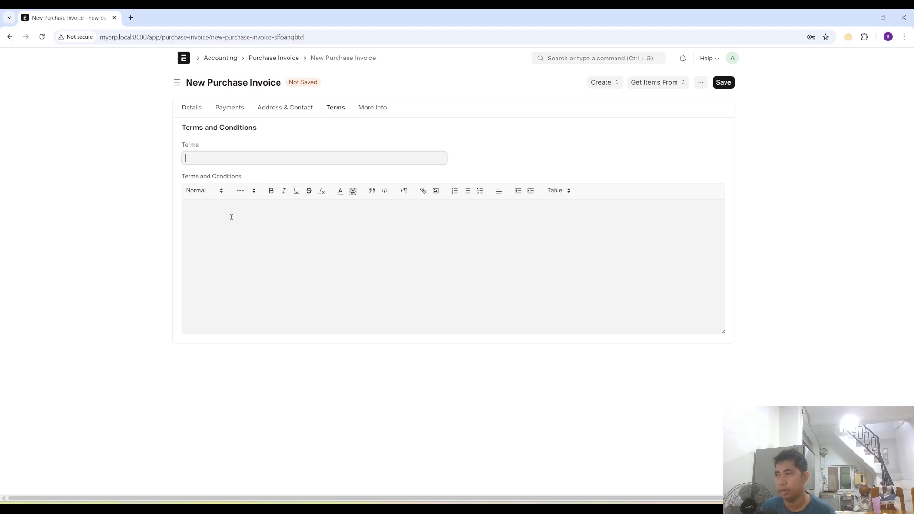
left_click(486, 153)
left_click(231, 109)
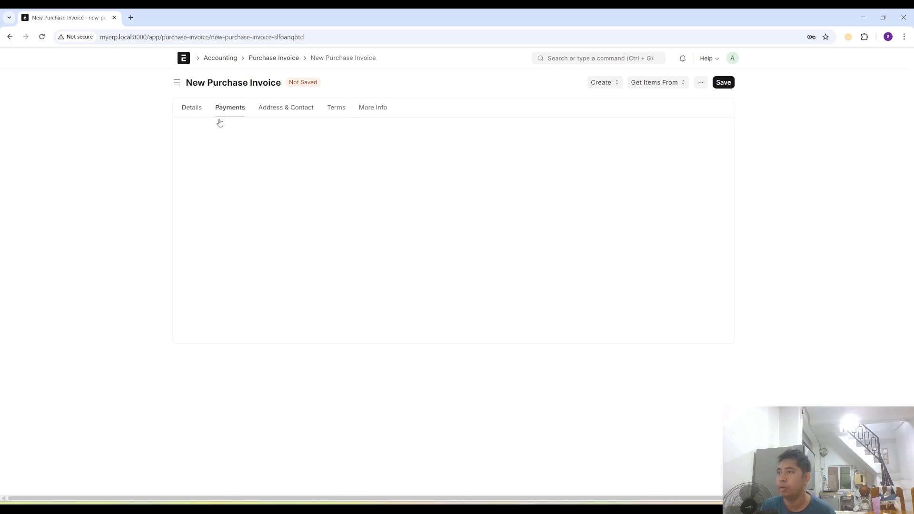
left_click(192, 107)
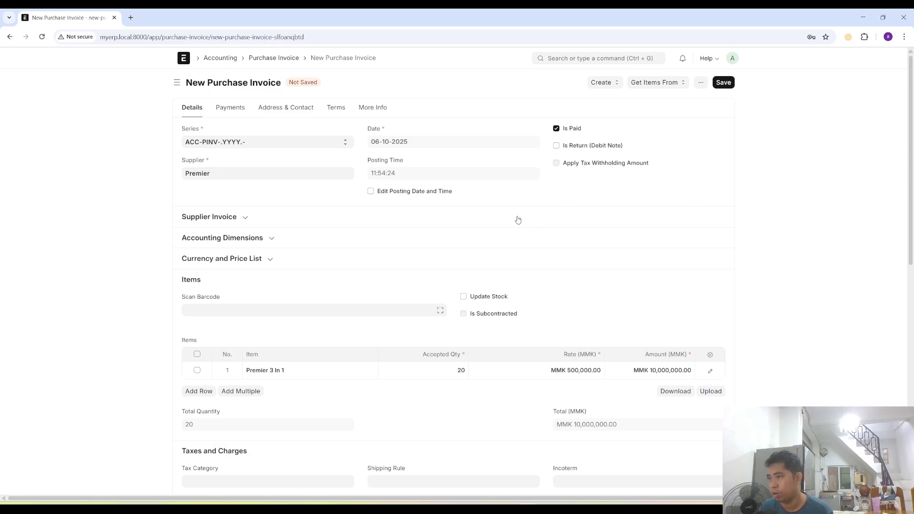
scroll(498, 252, "down", 3)
scroll(453, 275, "down", 5)
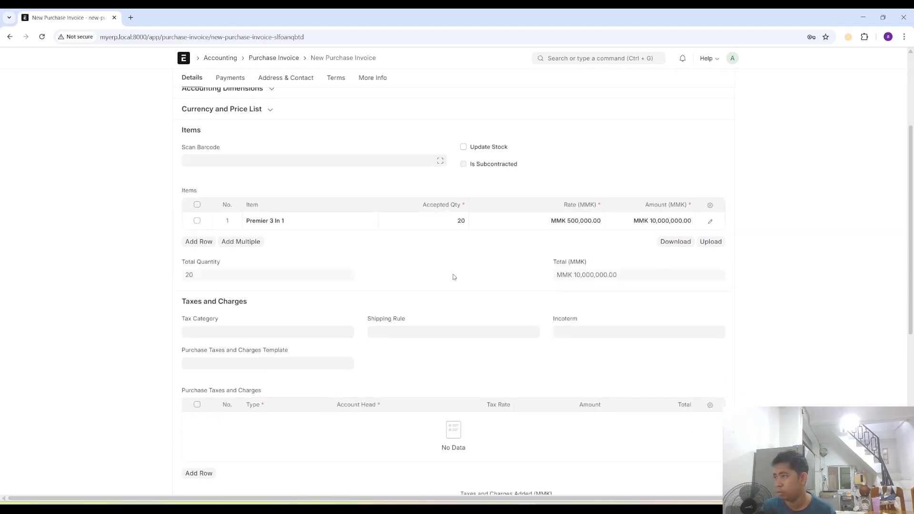
scroll(362, 314, "up", 5)
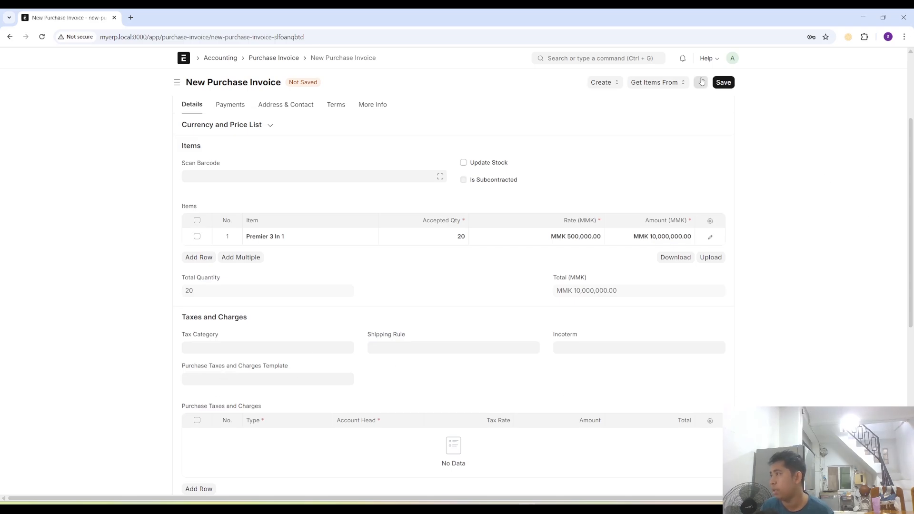
- Save the Purchase Invoice for Premier and submit it permanently
left_click(724, 83)
left_click(721, 84)
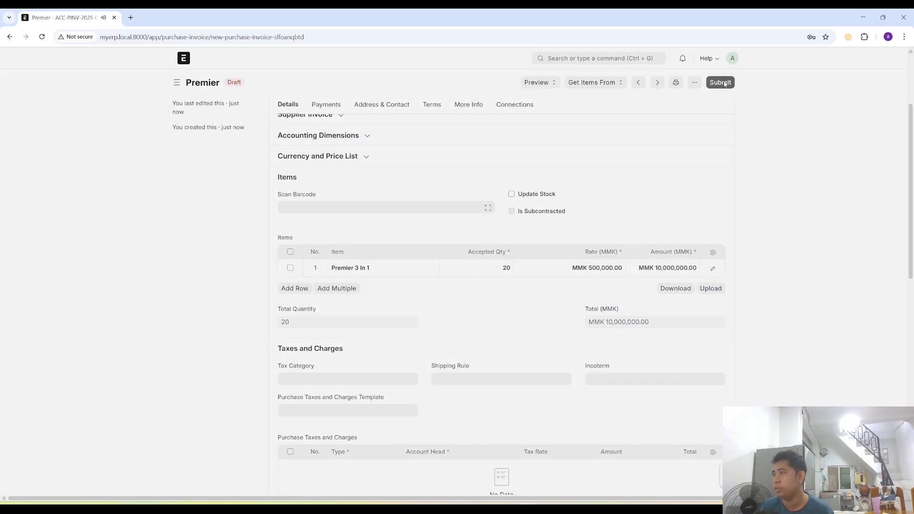
left_click(562, 130)
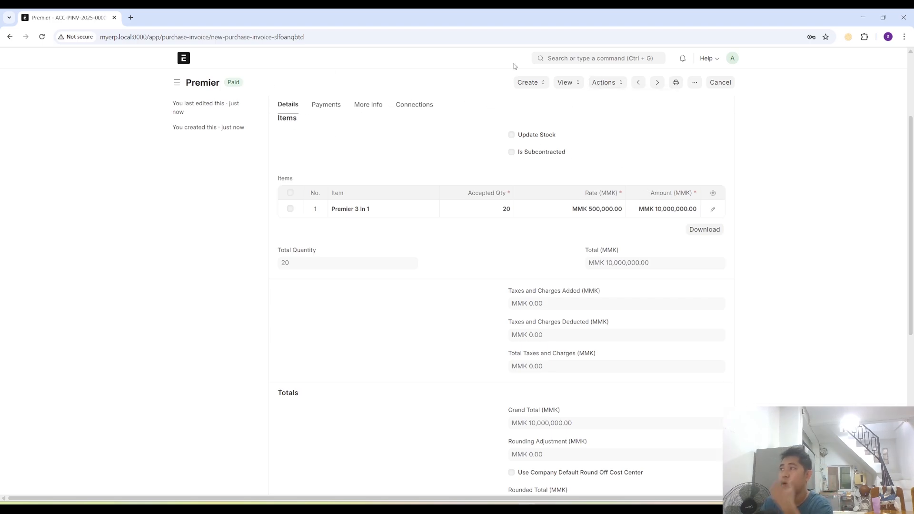
- Return to the Premier Purchase Order and start a Purchase Receipt from it
left_click(10, 38)
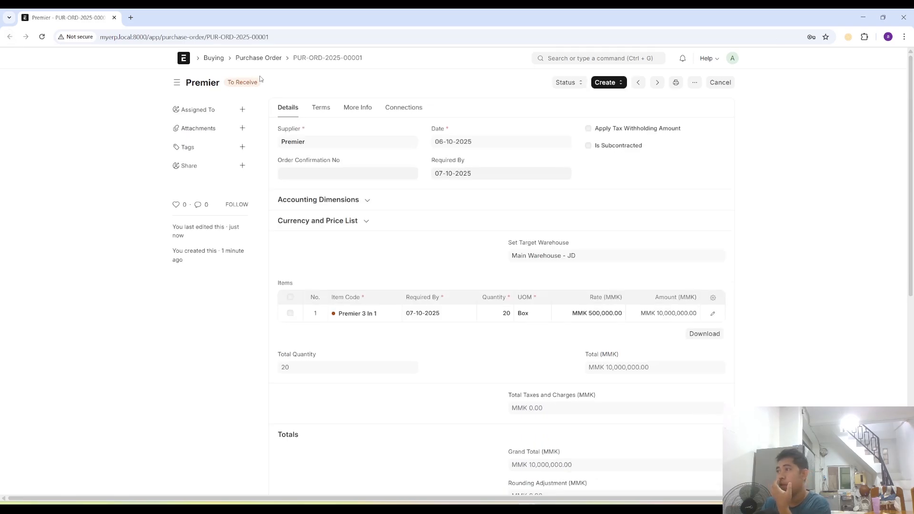
left_click(602, 84)
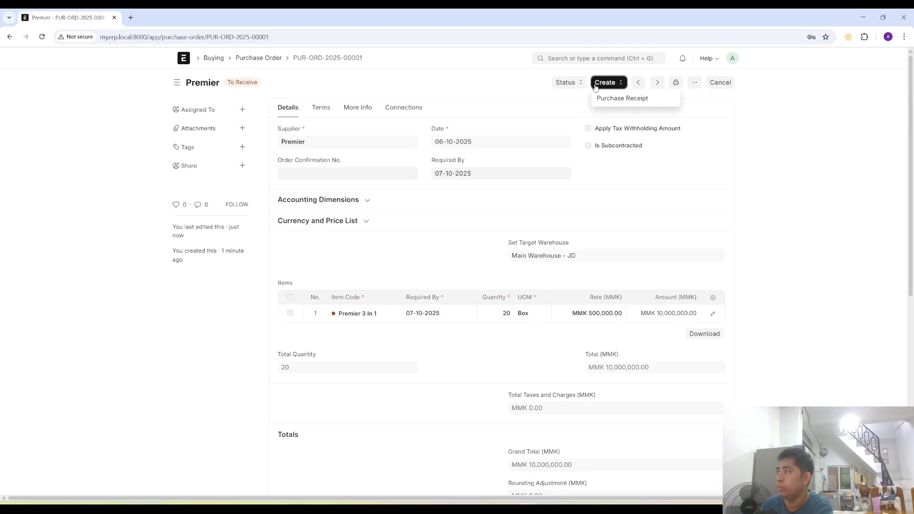
left_click(624, 99)
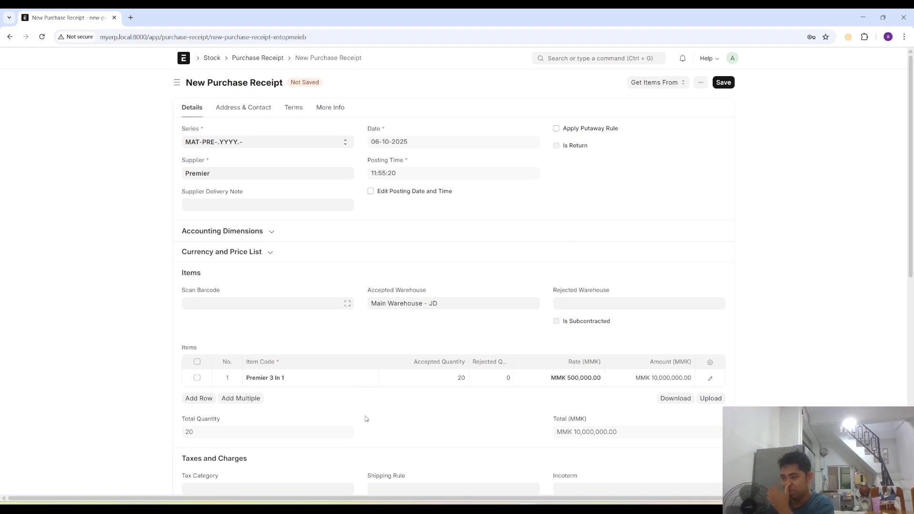
scroll(343, 405, "down", 2)
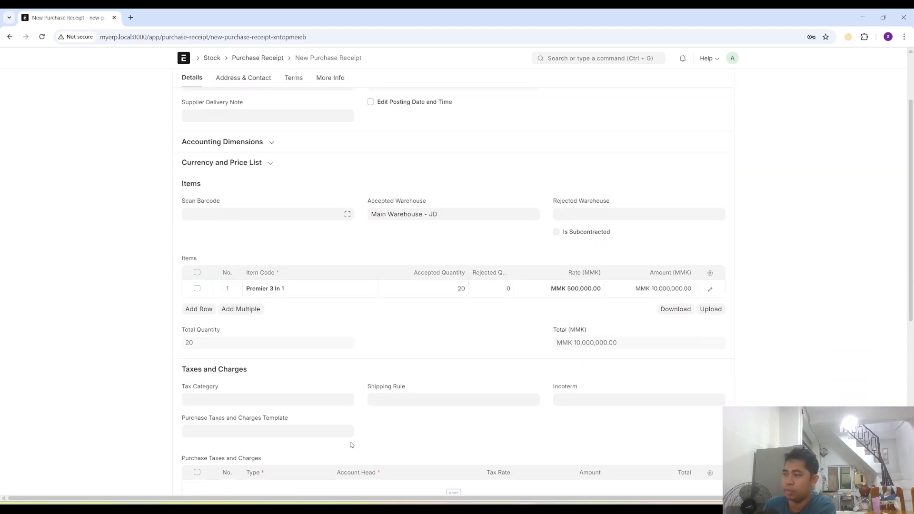
- Pull the items from Premier's Purchase Invoice into the Purchase Receipt and delete the duplicate Premier 3 In 1 row
scroll(457, 351, "up", 2)
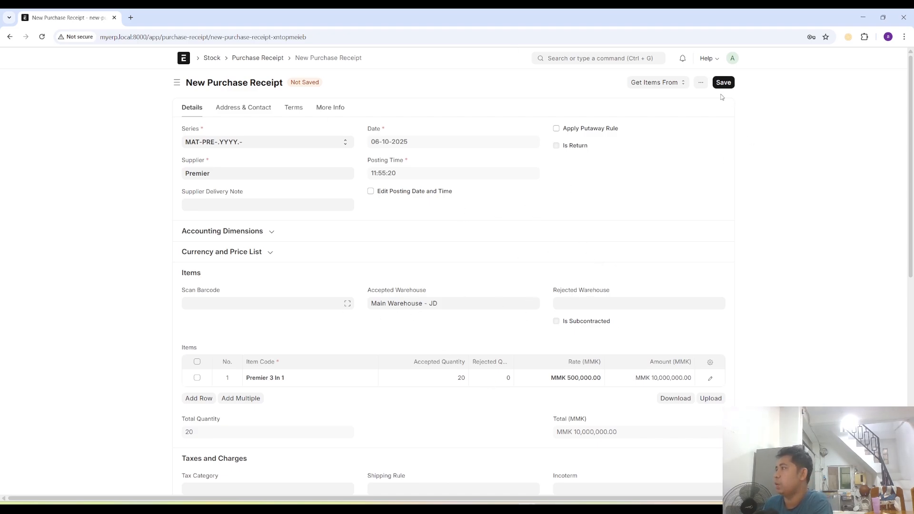
left_click(659, 83)
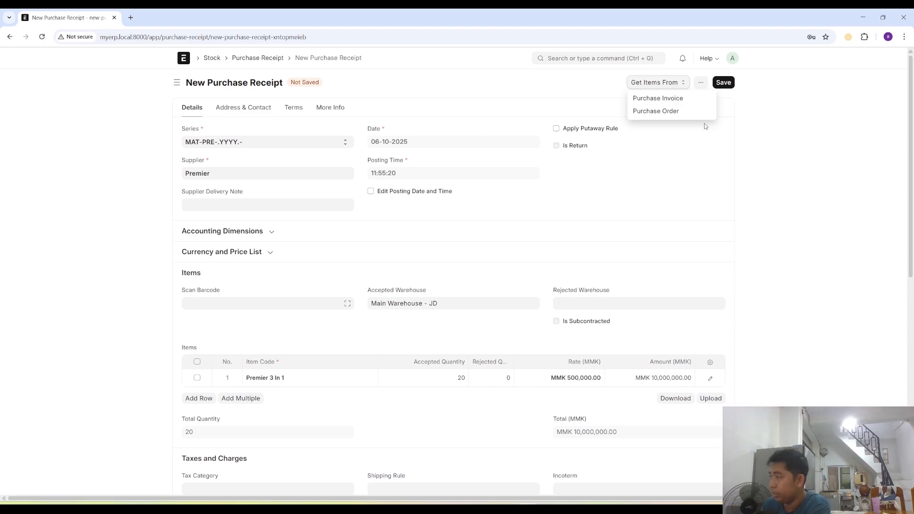
left_click(656, 99)
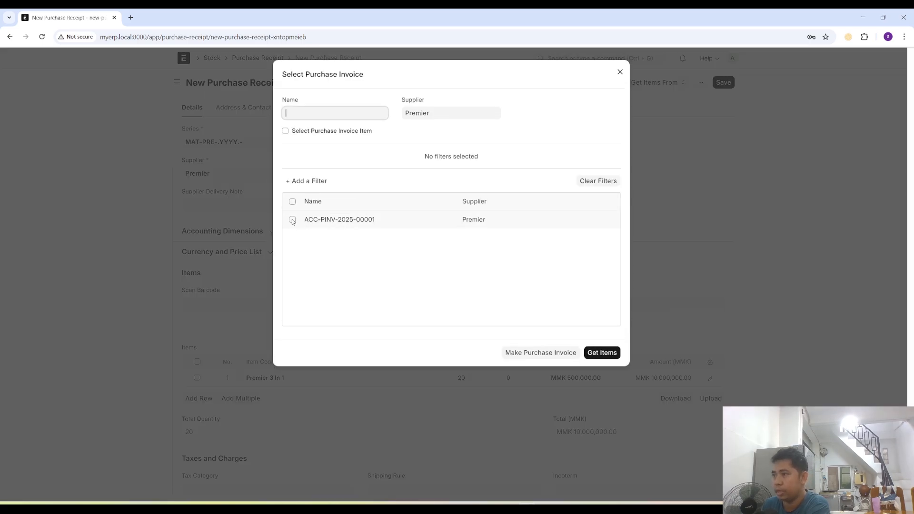
left_click(292, 219)
left_click(601, 354)
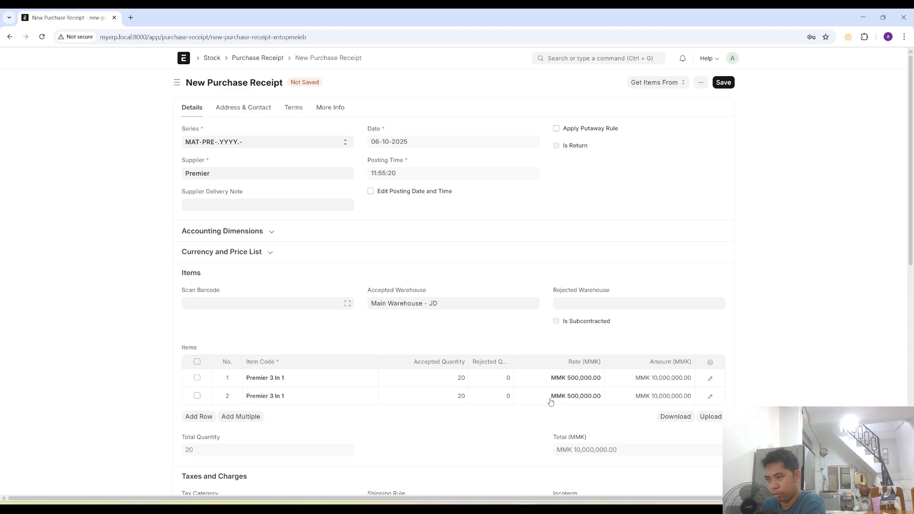
left_click(196, 396)
left_click(195, 417)
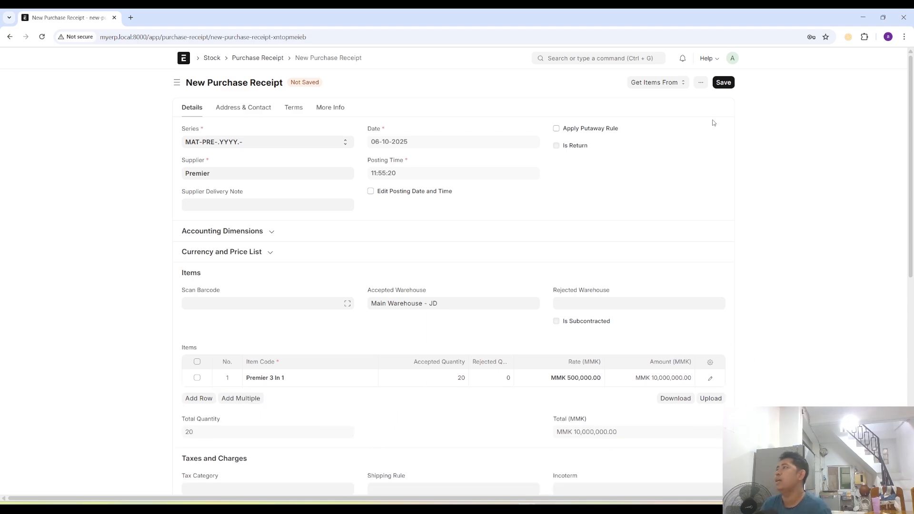
- Save the Purchase Receipt for Premier and try to submit it permanently
left_click(723, 83)
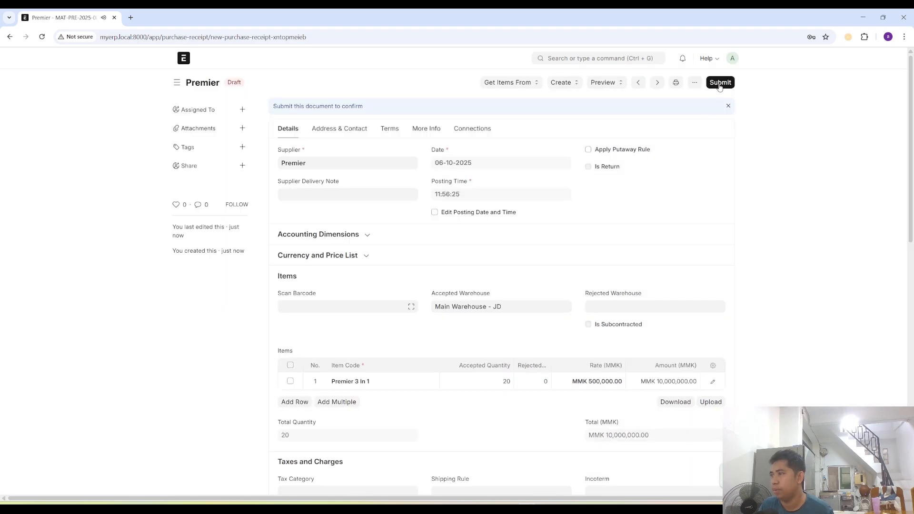
left_click(720, 83)
left_click(561, 125)
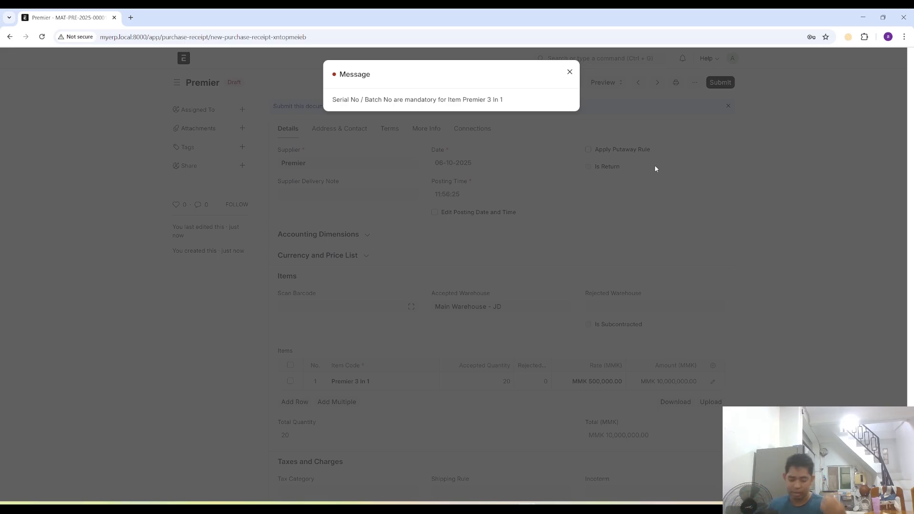
left_click(569, 71)
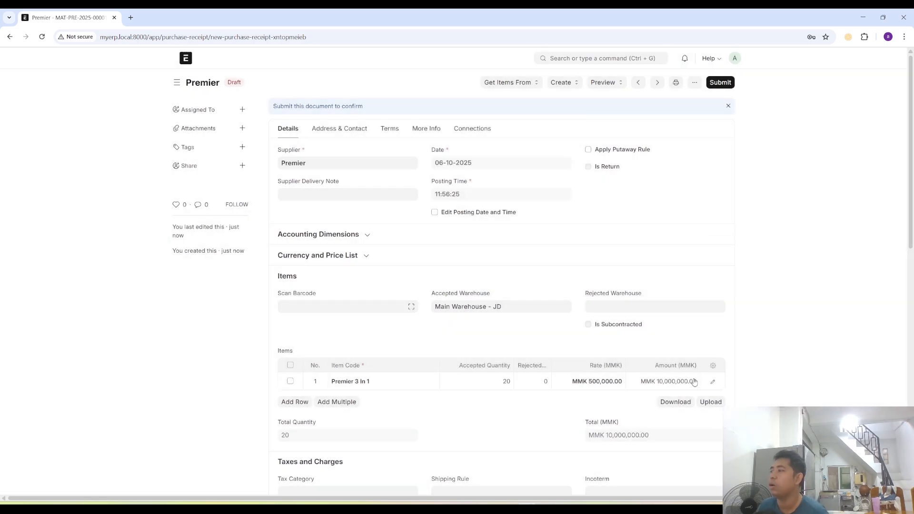
left_click(713, 382)
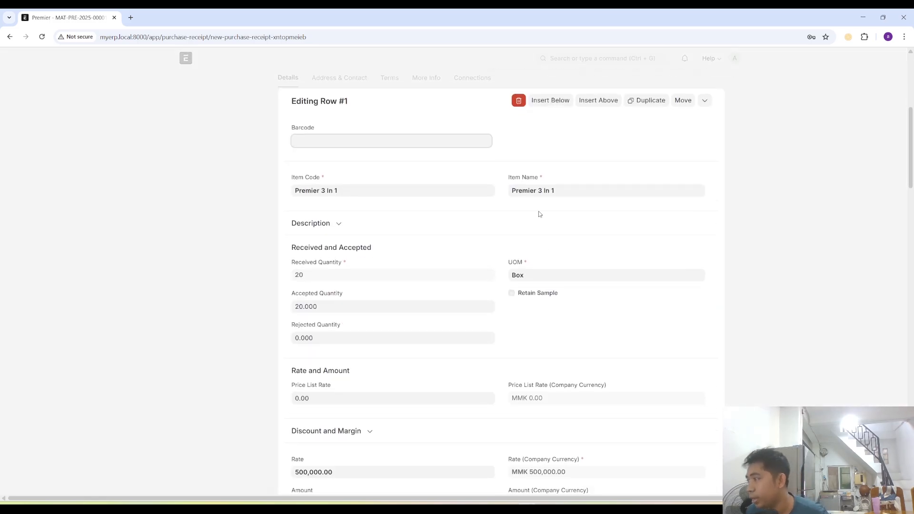
scroll(581, 414, "down", 3)
scroll(659, 319, "up", 6)
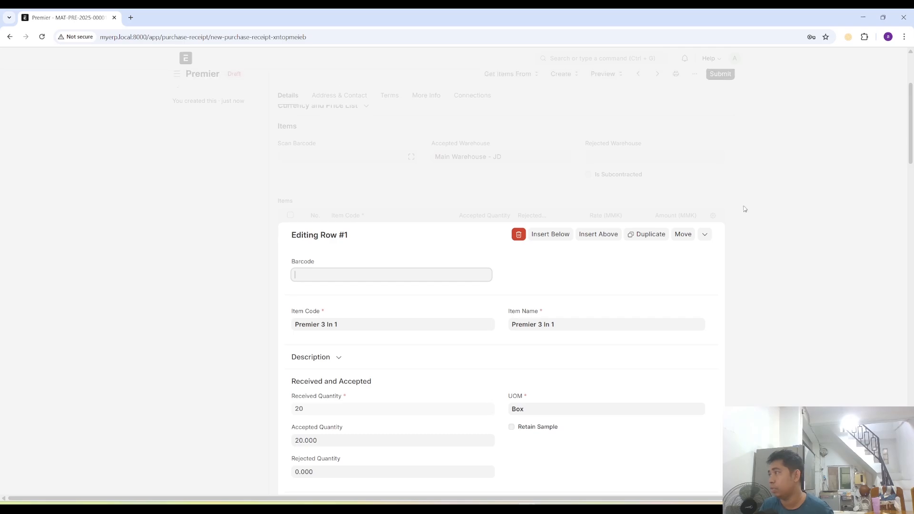
left_click(745, 209)
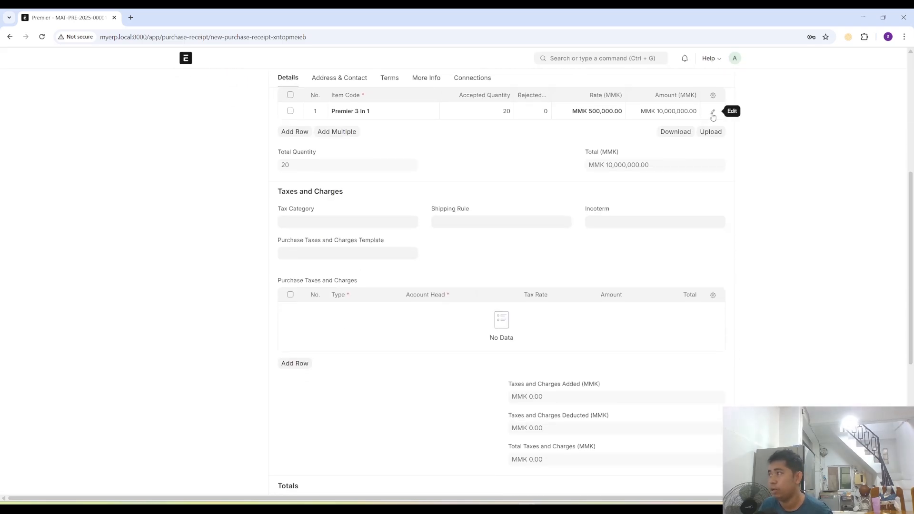
- Create batch P3IN1/0001 for Premier 3 In 1 as the batch number of the receipt's item row
left_click(712, 115)
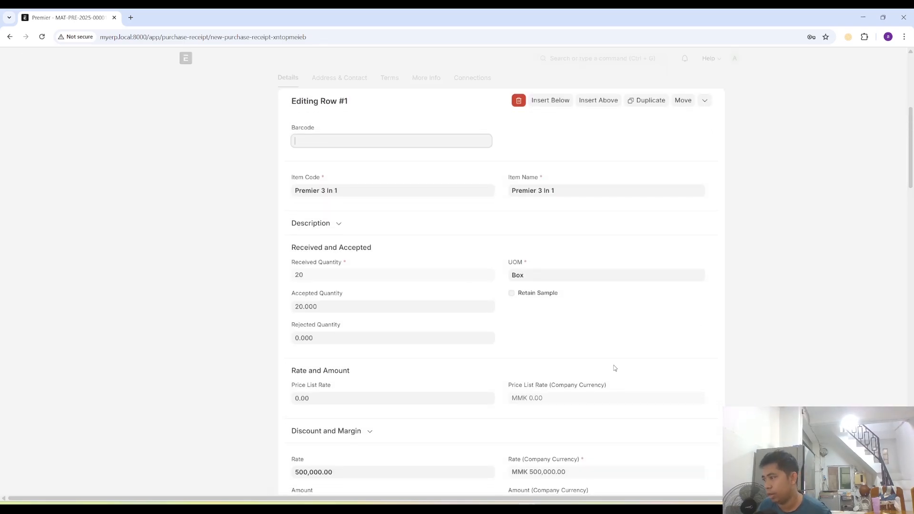
scroll(587, 378, "down", 8)
scroll(566, 338, "down", 4)
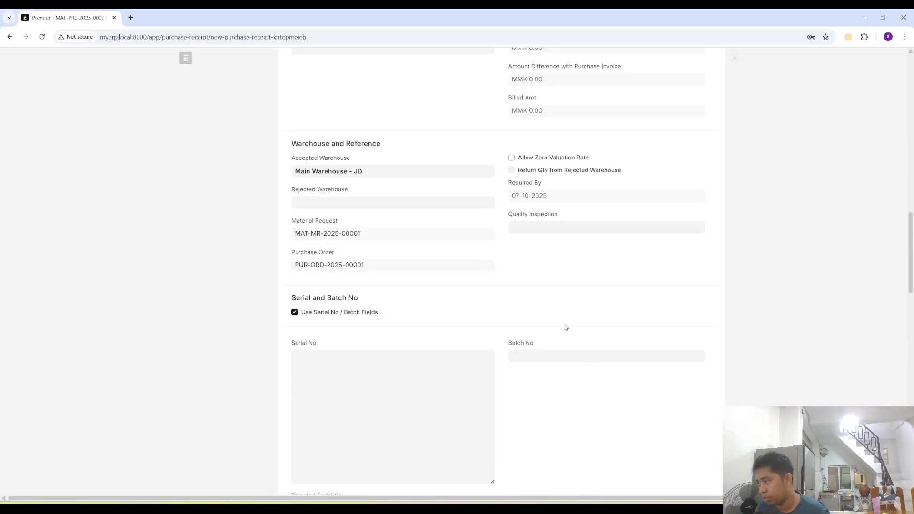
left_click(510, 354)
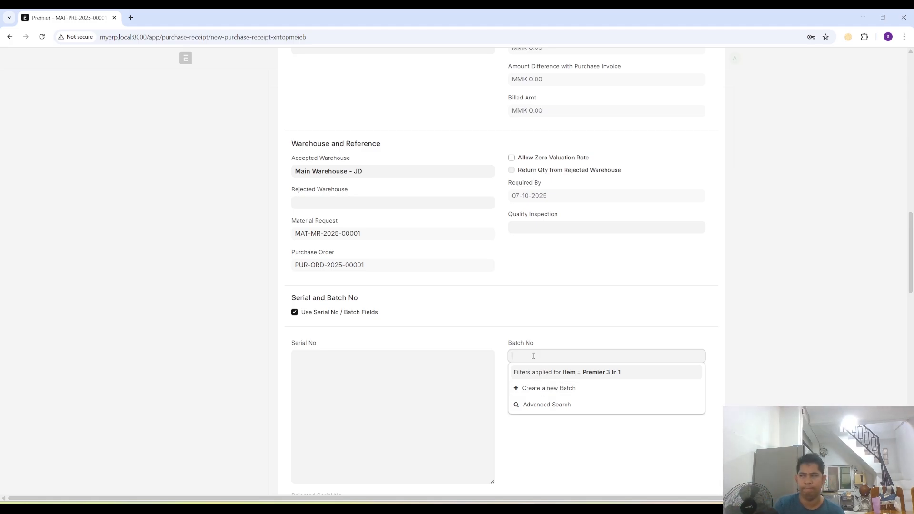
type("P3")
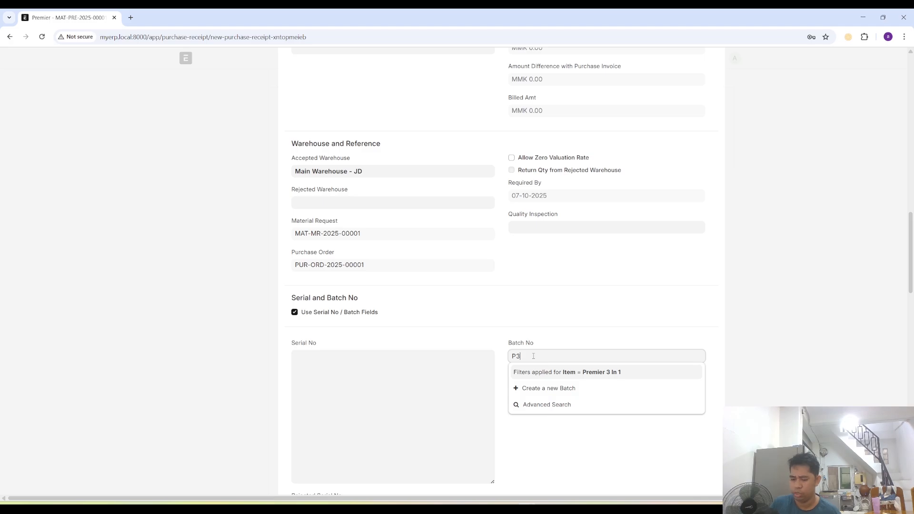
type("IN1")
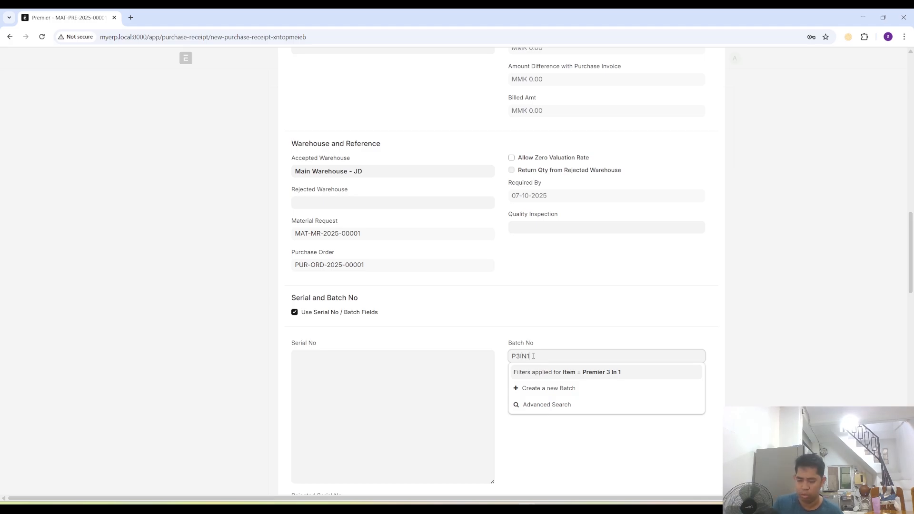
type("/001")
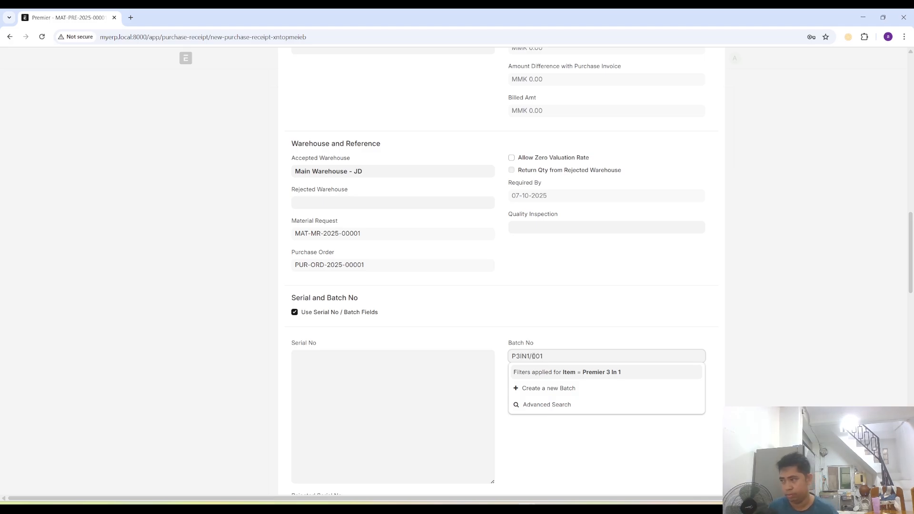
key("BackSpace")
type("01")
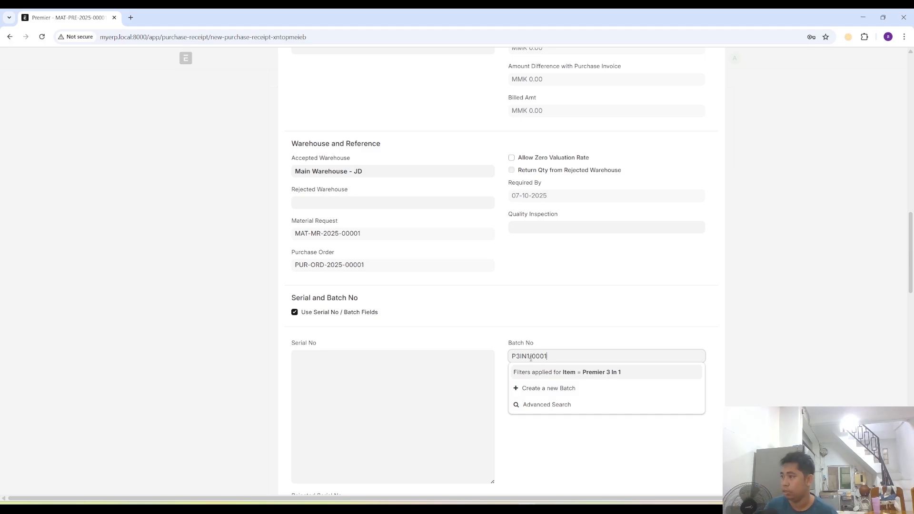
left_click(565, 388)
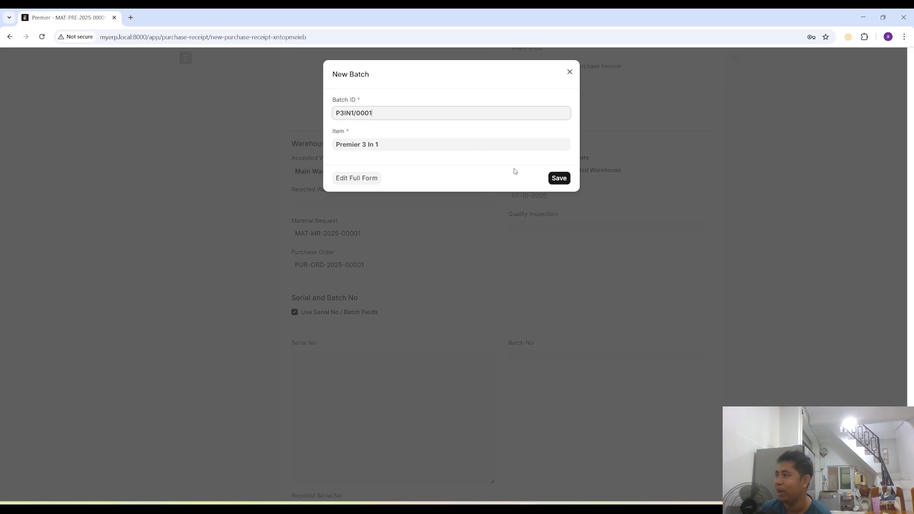
left_click(559, 178)
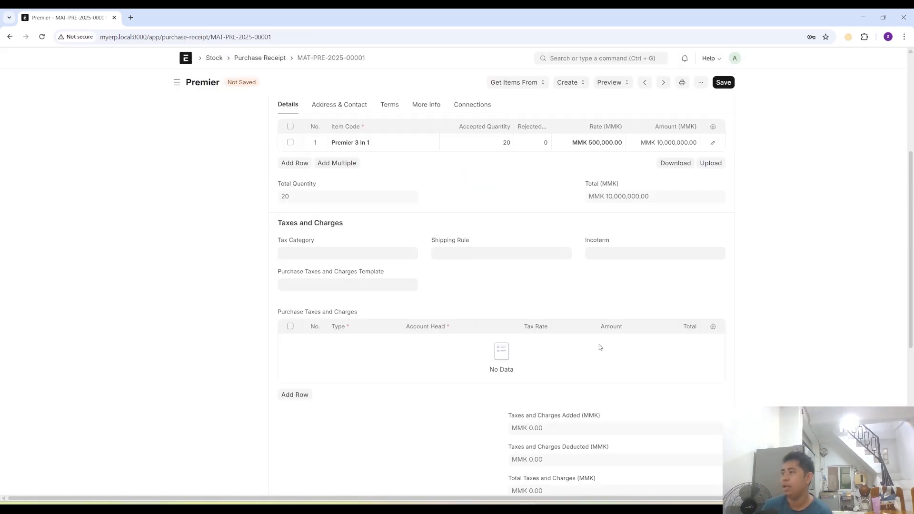
- Save the changed Purchase Receipt and submit it permanently
scroll(594, 325, "down", 6)
scroll(670, 323, "up", 10)
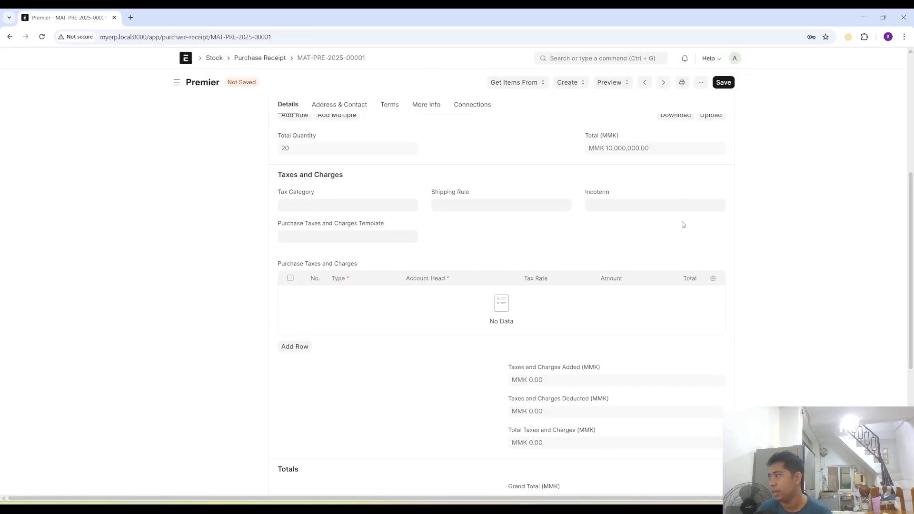
left_click(723, 82)
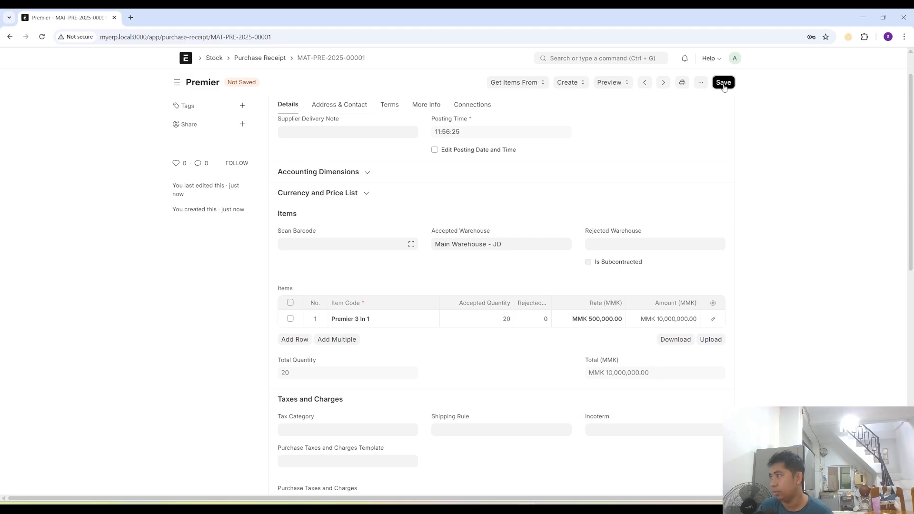
left_click(719, 82)
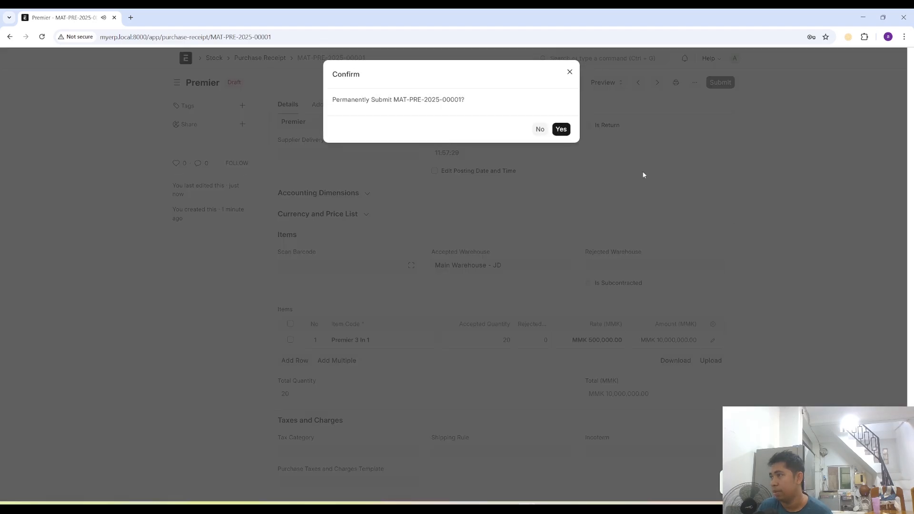
left_click(563, 131)
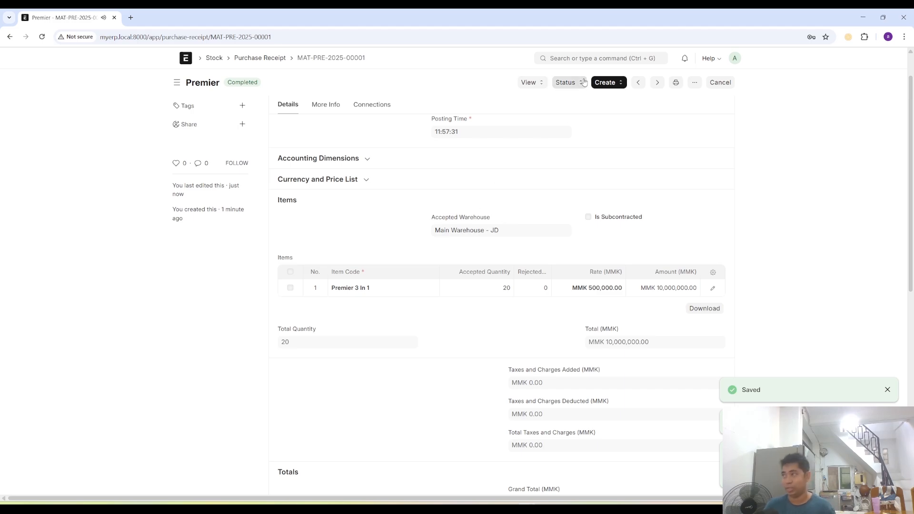
- Find the Stock Balance report, generate it for JKL Distribution and examine the Premier 3 In 1 row
left_click(568, 59)
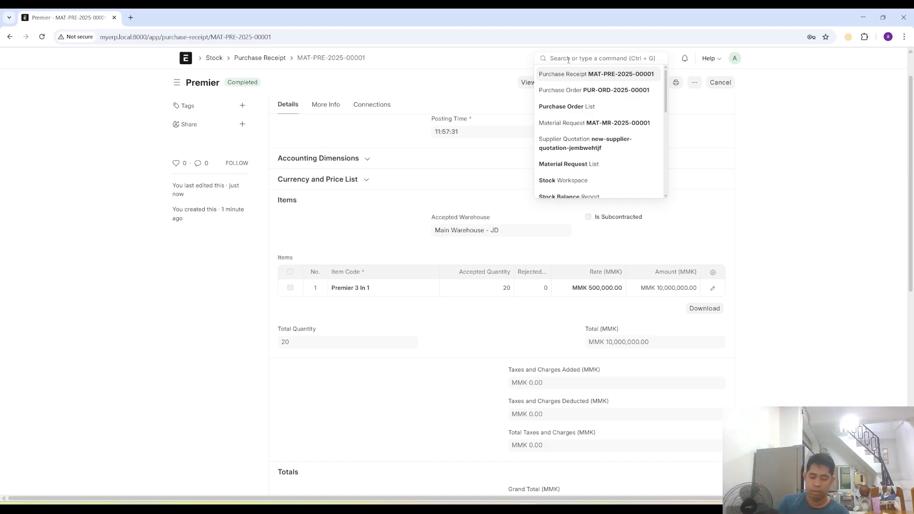
type("stock ba")
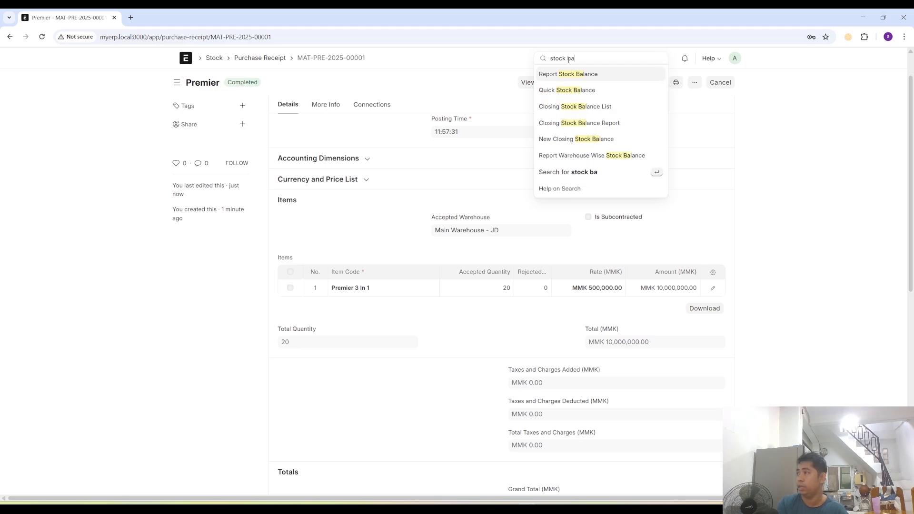
key("Return")
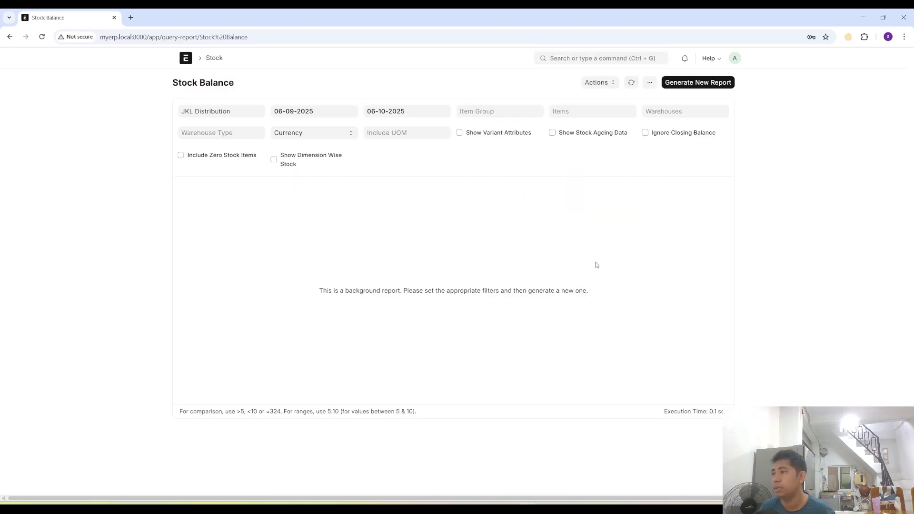
left_click(694, 87)
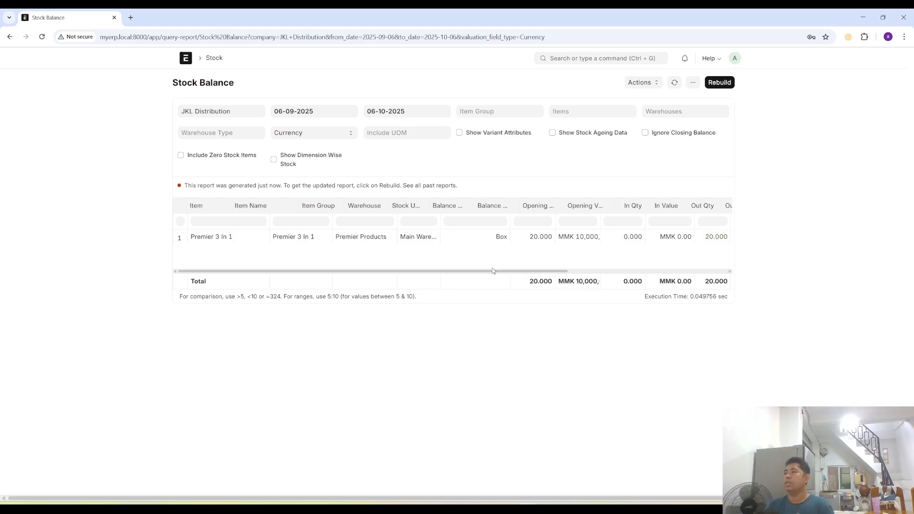
left_click_drag(494, 271, 233, 259)
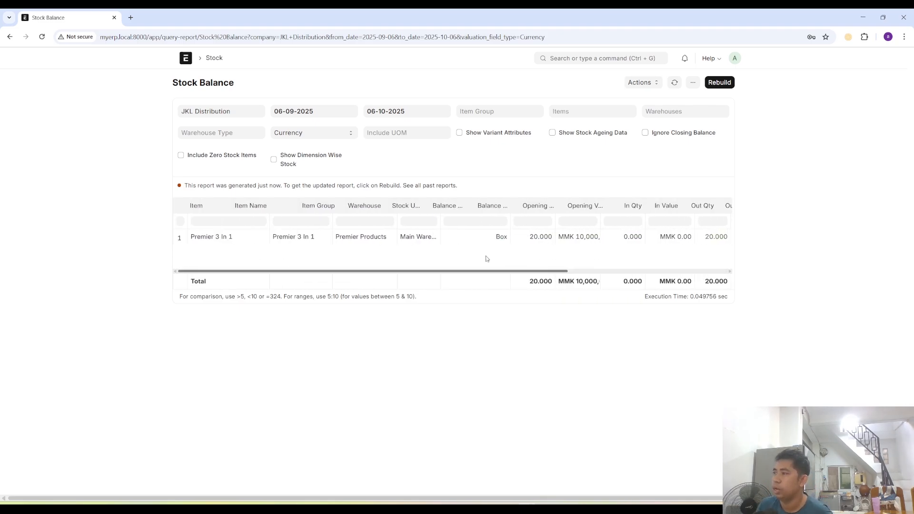
left_click_drag(487, 259, 439, 279)
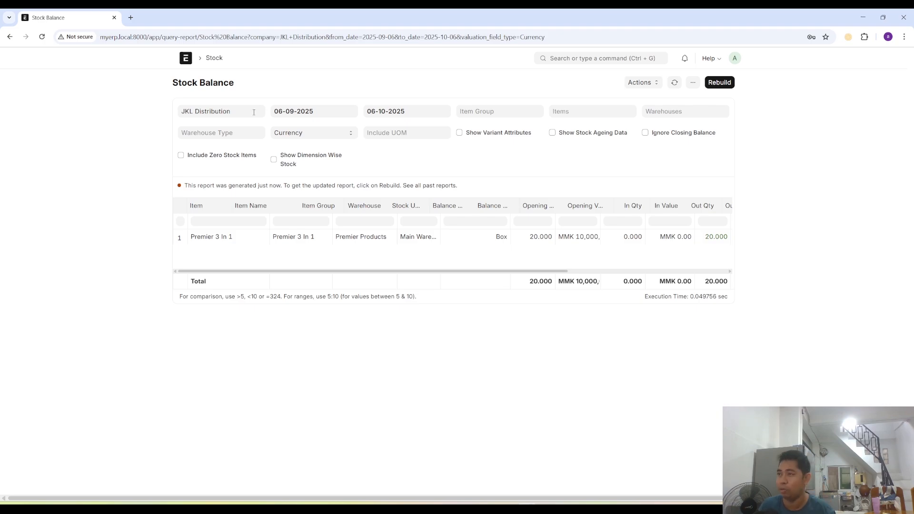
- Open the Material Request list from the Buying workspace and clear its filters to check the request's status
left_click(192, 60)
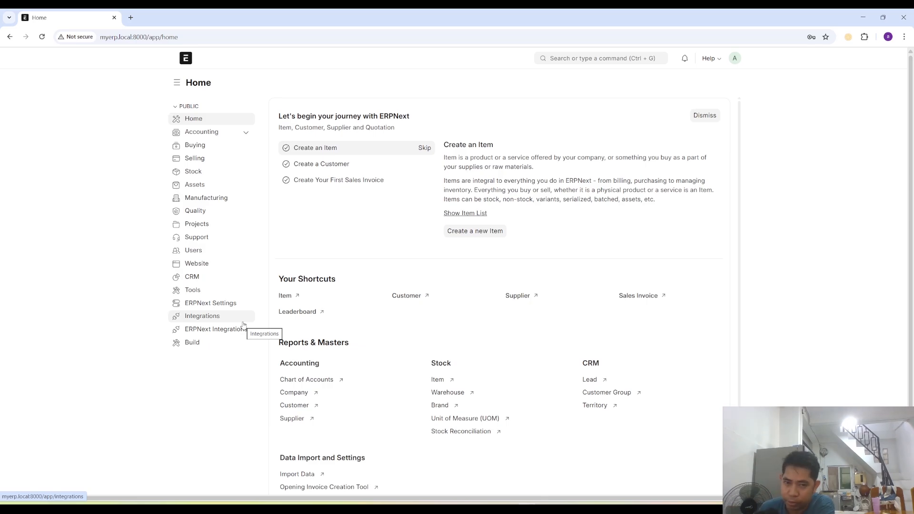
left_click(201, 149)
scroll(428, 362, "down", 2)
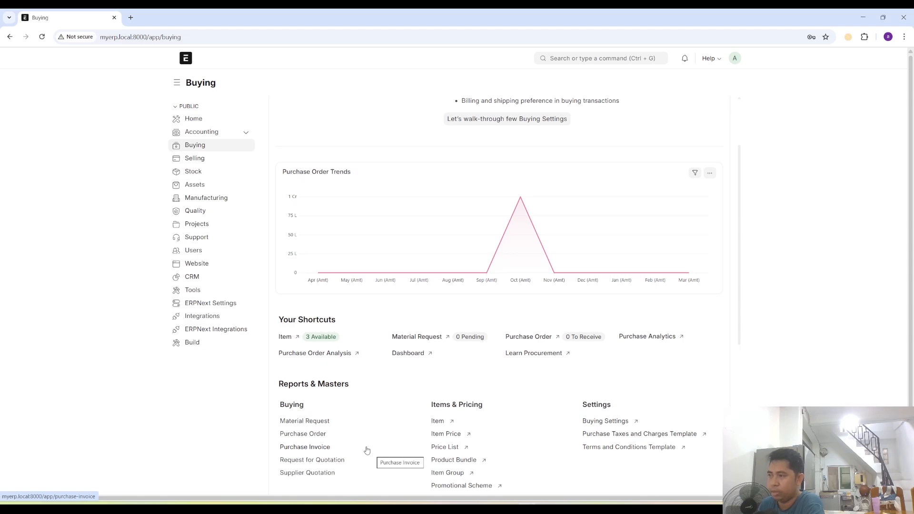
left_click(412, 338)
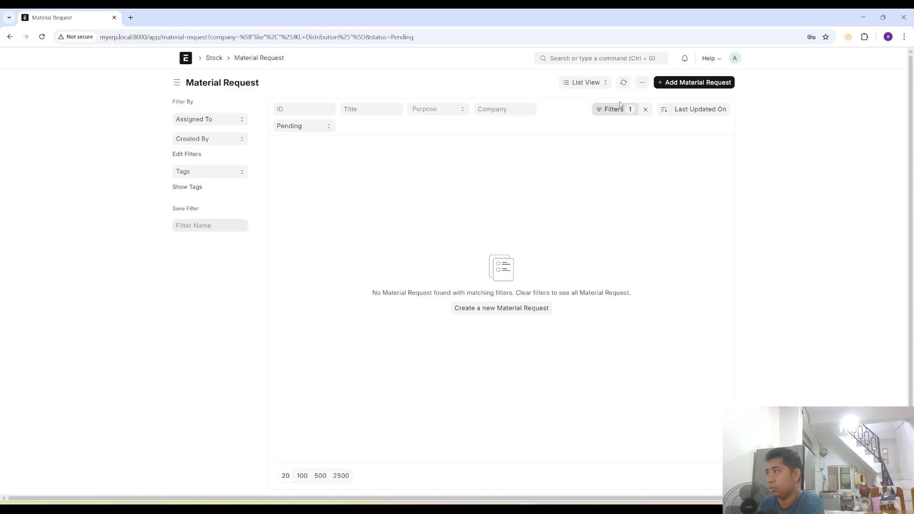
left_click(646, 109)
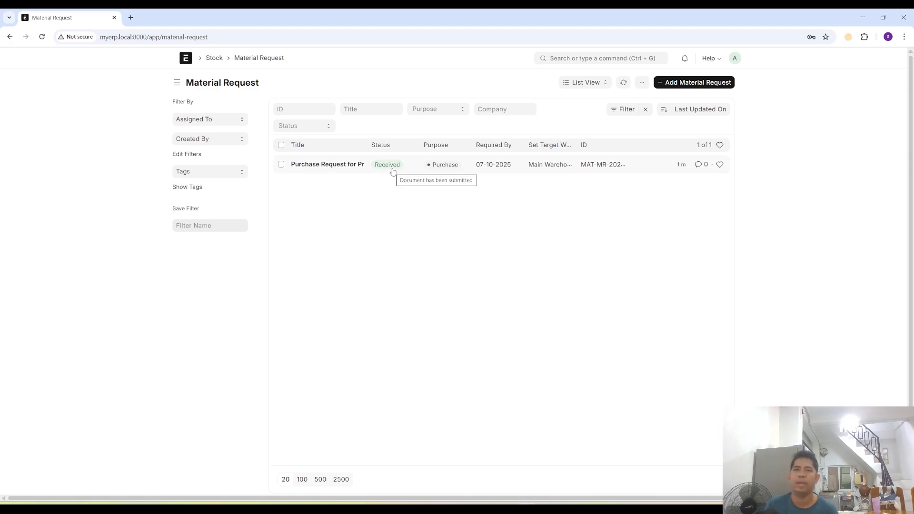
- Open the Purchase Order list from the Buying workspace and clear its filters to check the order's status
left_click(214, 58)
scroll(448, 350, "down", 4)
scroll(447, 350, "down", 4)
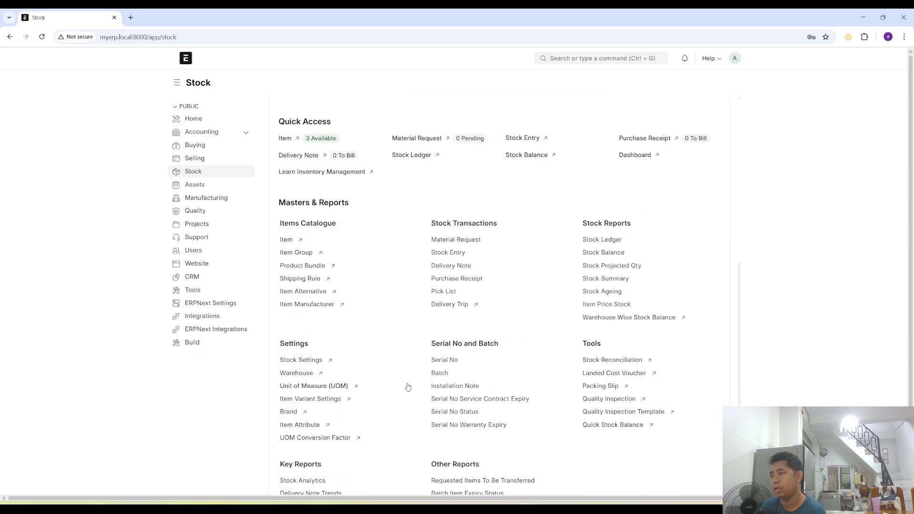
scroll(437, 201, "down", 2)
scroll(437, 202, "up", 2)
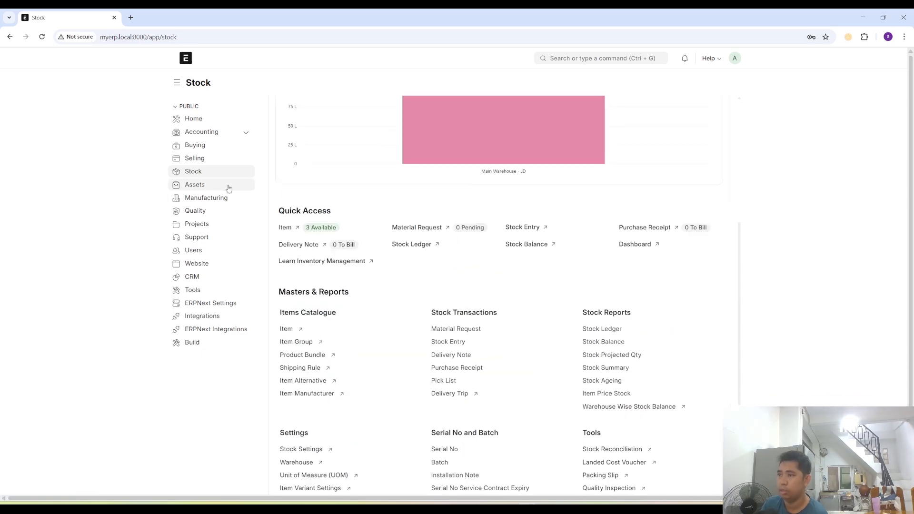
left_click(195, 144)
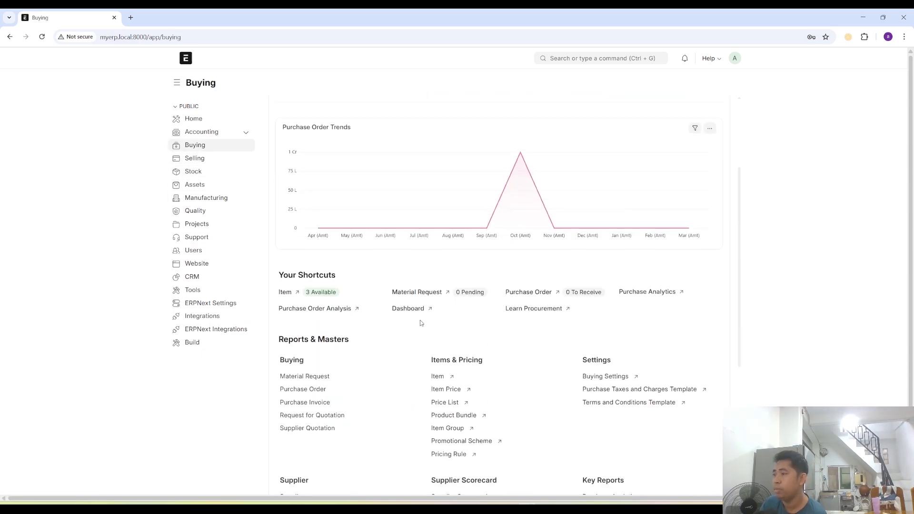
left_click(527, 293)
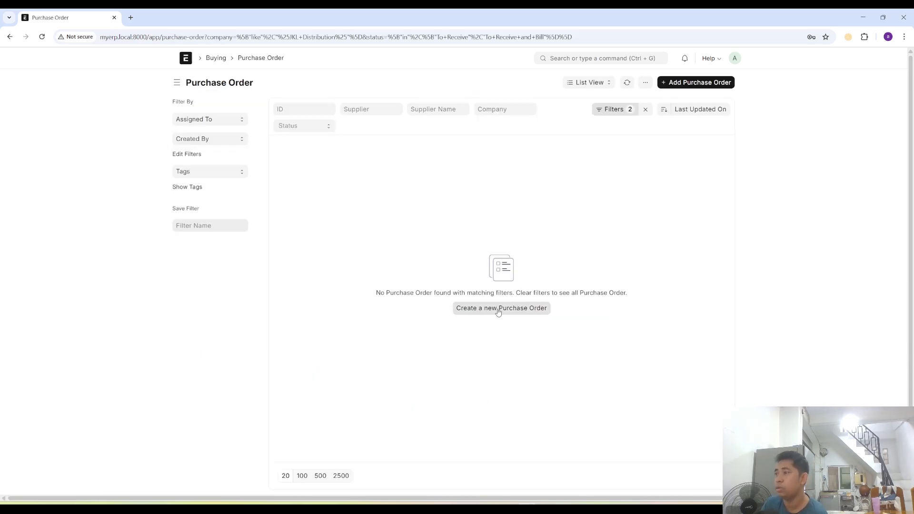
left_click(646, 109)
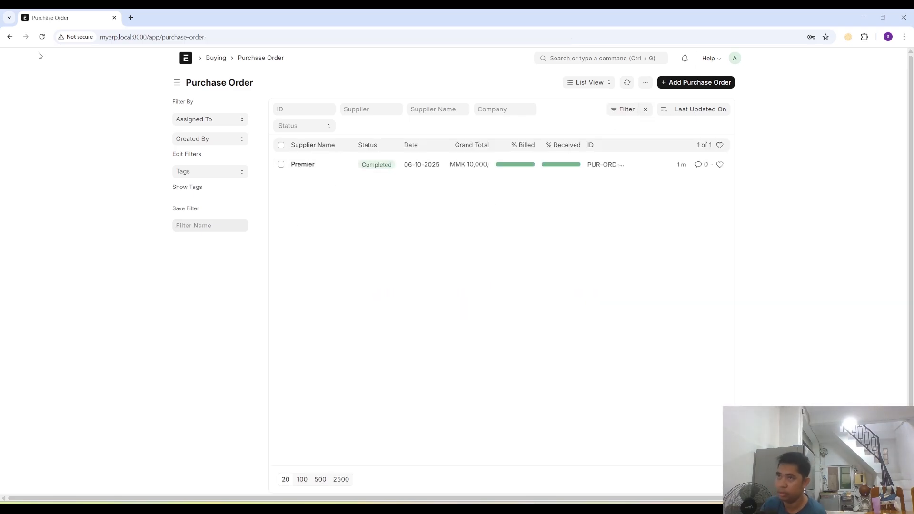
- Open the Purchase Invoice list from the Buying workspace to check the invoice's status, and return to the workspace
left_click(9, 36)
scroll(355, 368, "down", 5)
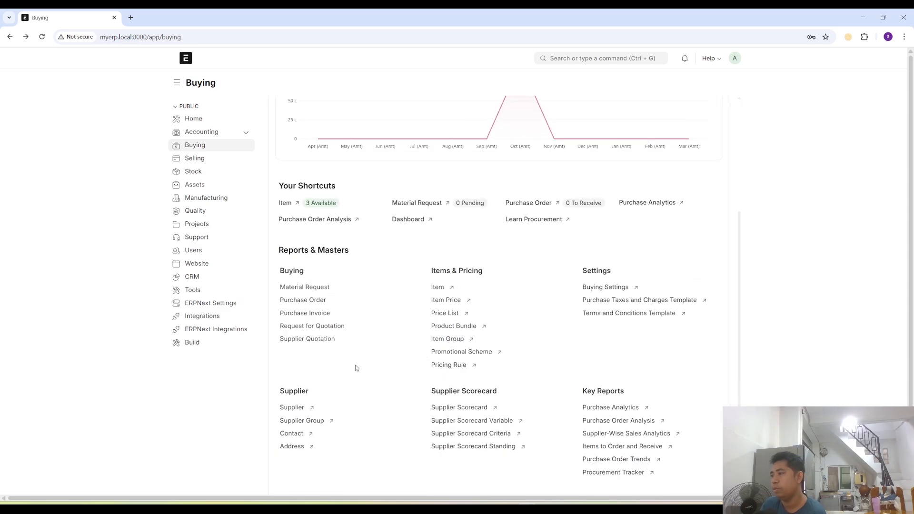
left_click(307, 314)
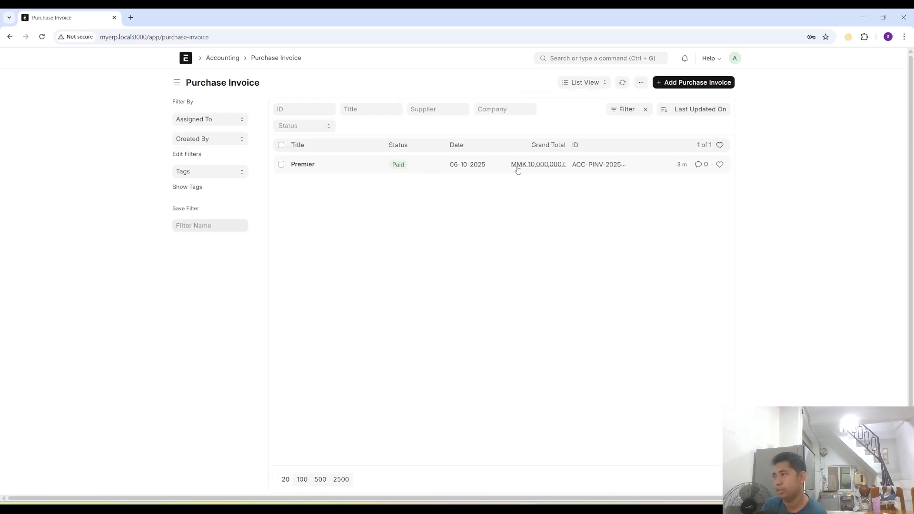
left_click(10, 37)
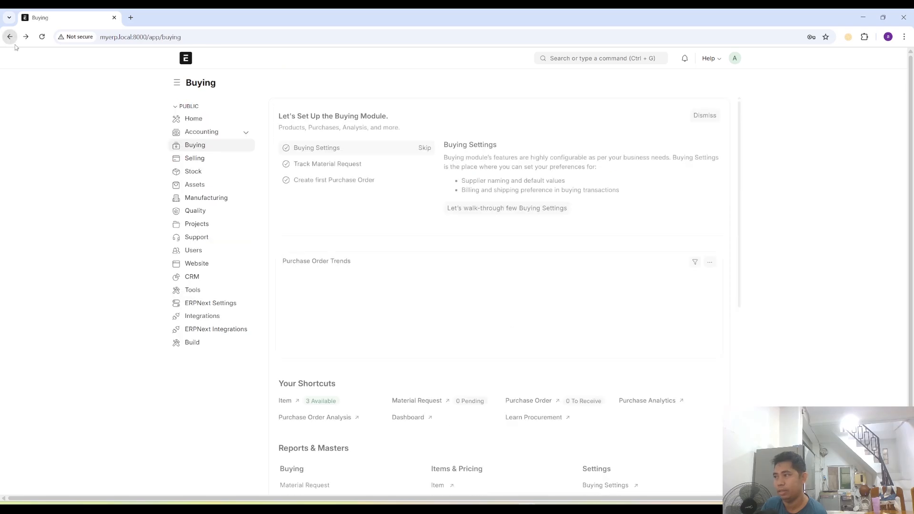
- Look through the Buying workspace's shortcuts, masters and reports, and search for "purcha" to find the purchase document lists
scroll(470, 361, "down", 2)
scroll(399, 371, "down", 2)
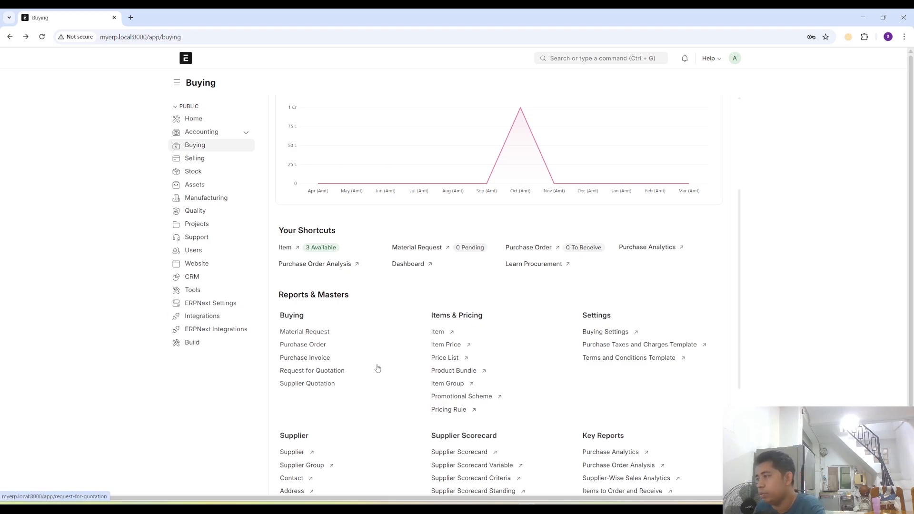
scroll(379, 368, "down", 2)
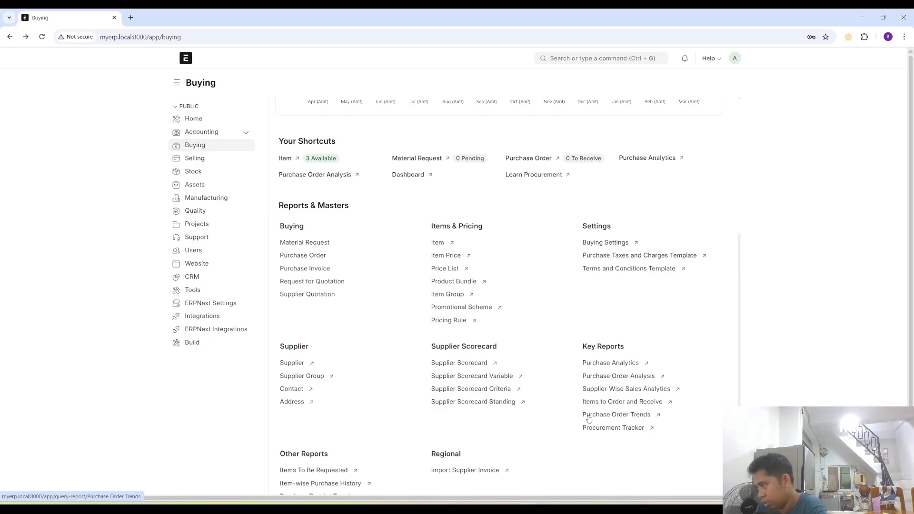
scroll(399, 361, "down", 1)
scroll(393, 347, "up", 4)
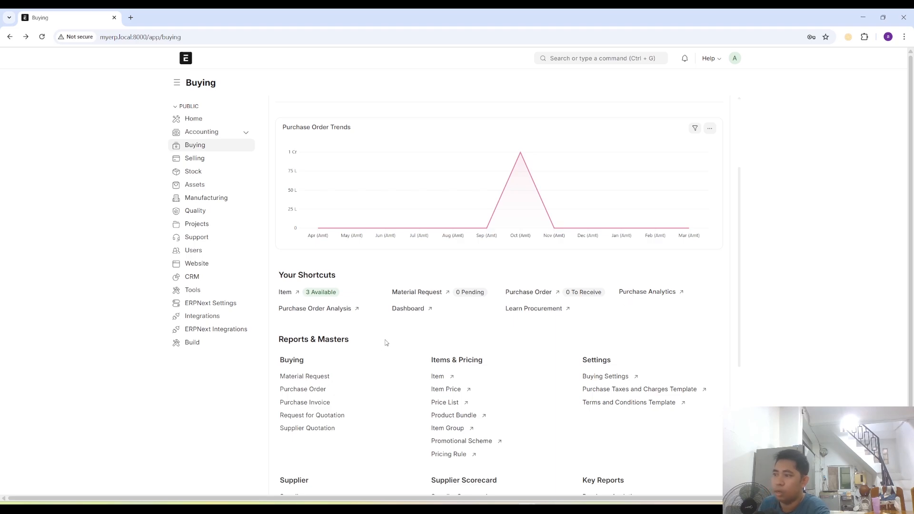
left_click(589, 59)
type("purc")
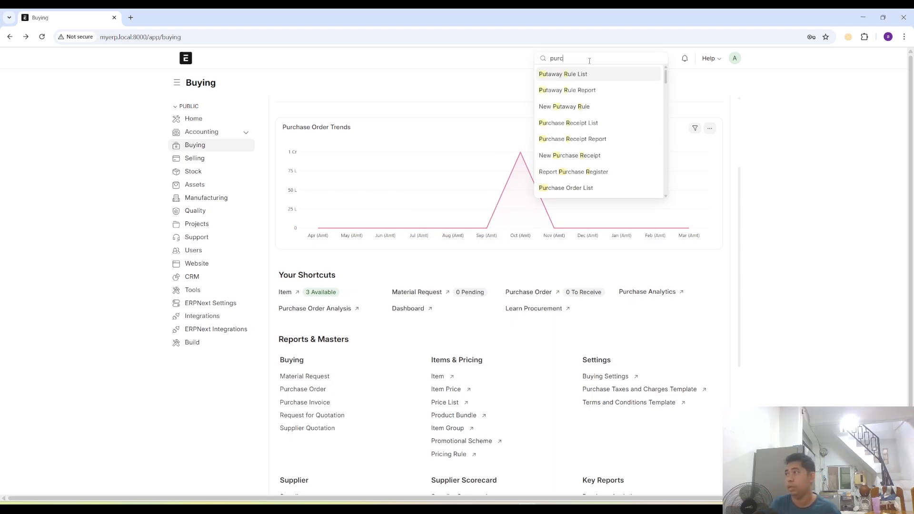
type("ha")
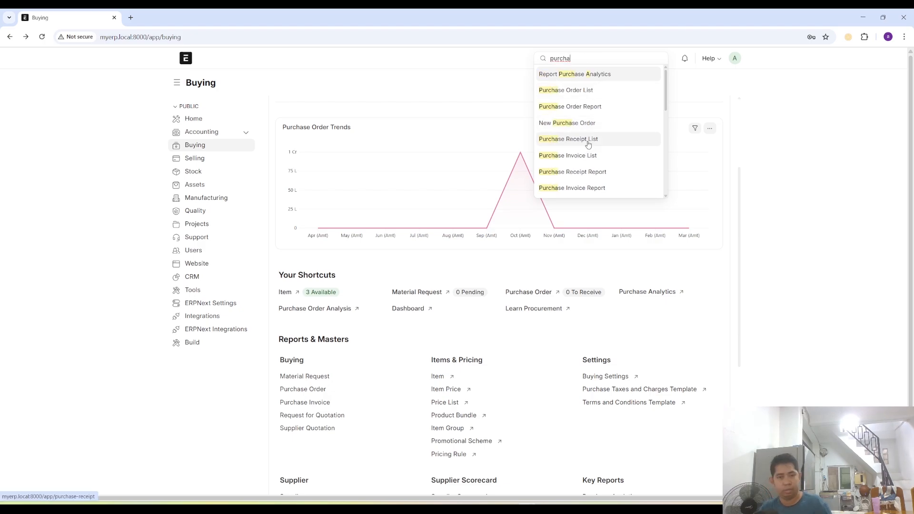
left_click(789, 148)
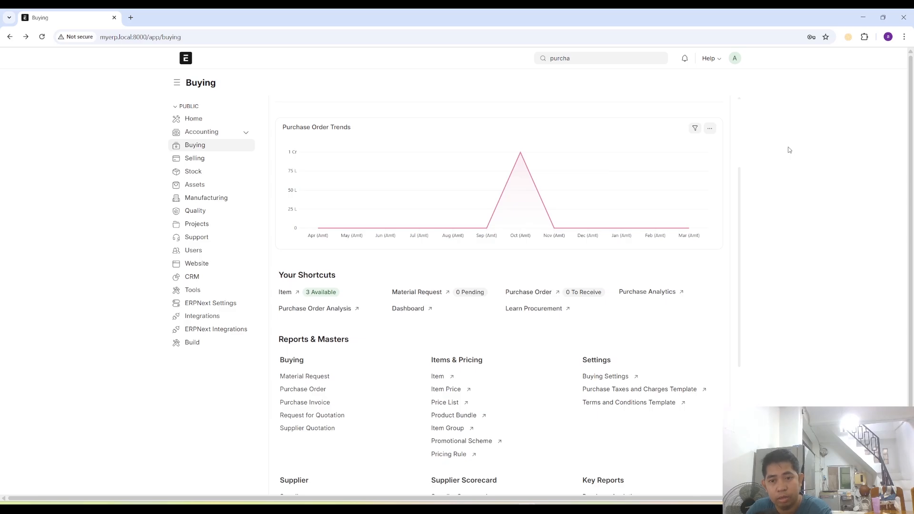
- Start a new Stock Entry from the Stock workspace and view the purchase invoices it can get items from, without choosing any
left_click(205, 174)
scroll(636, 373, "down", 5)
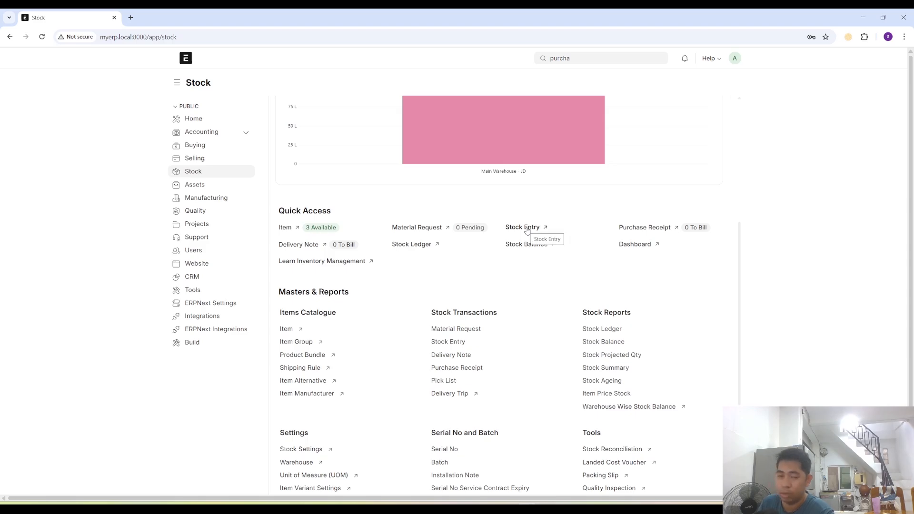
left_click(527, 228)
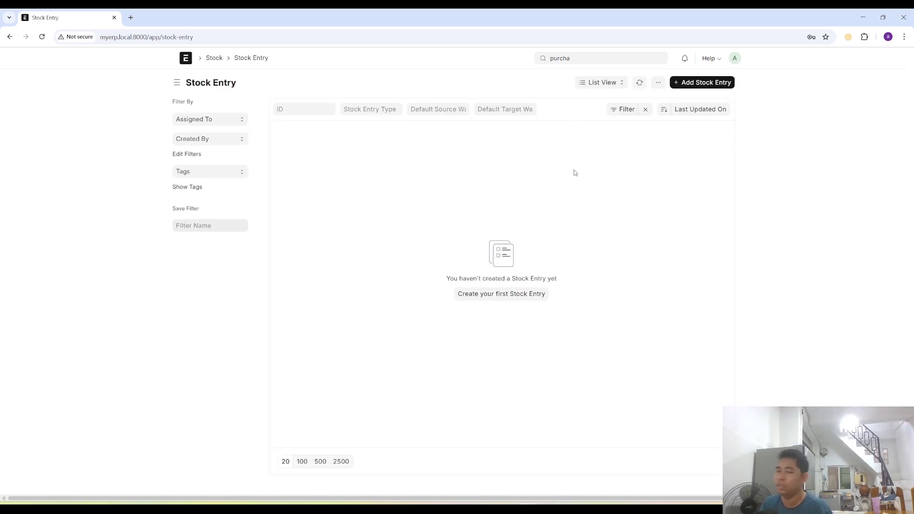
left_click(709, 83)
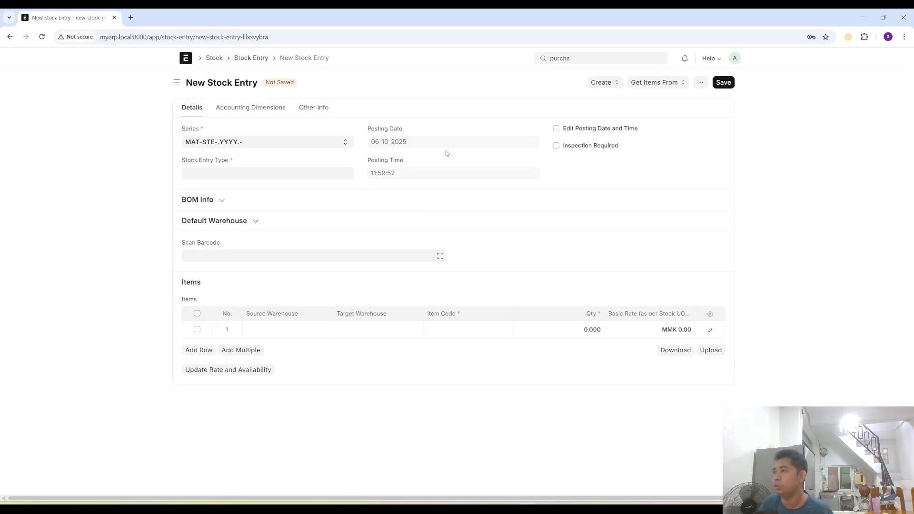
left_click(652, 83)
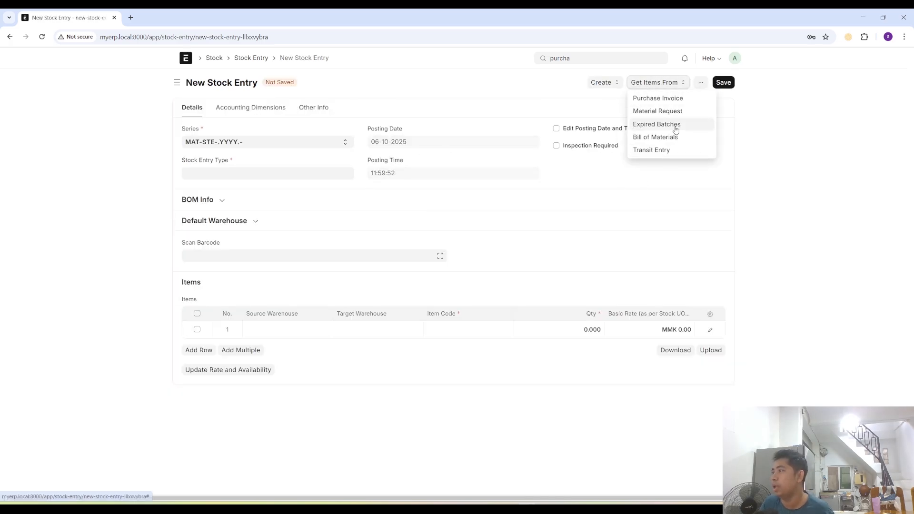
left_click(671, 100)
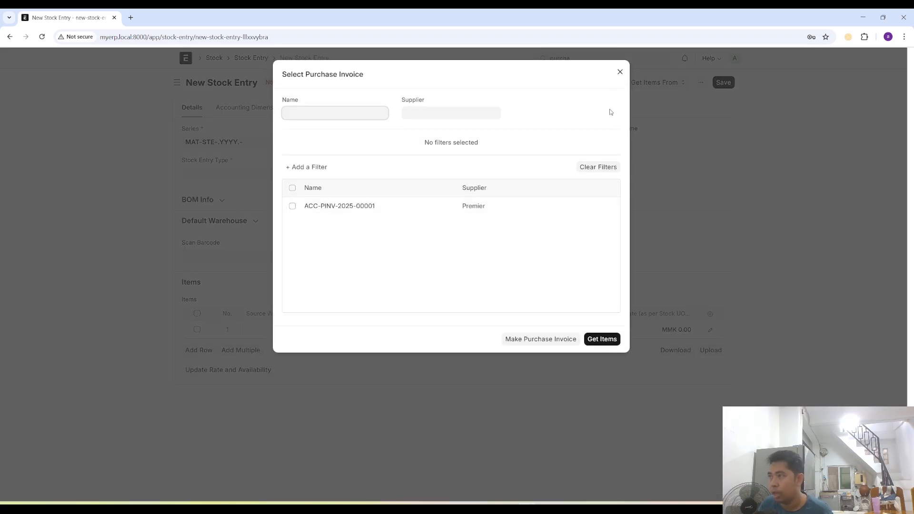
left_click(619, 72)
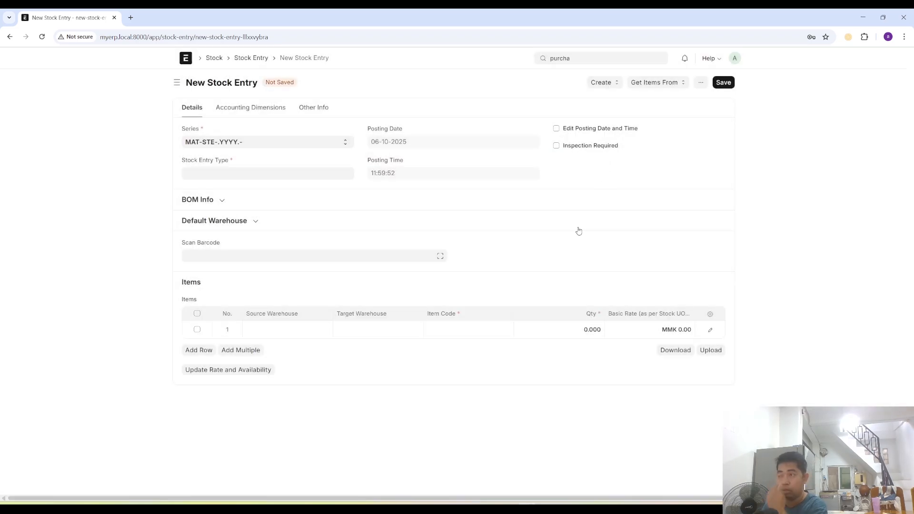
- Return to the Stock workspace, view the warehouse-wise stock value chart and open the Stock Balance report
left_click(215, 58)
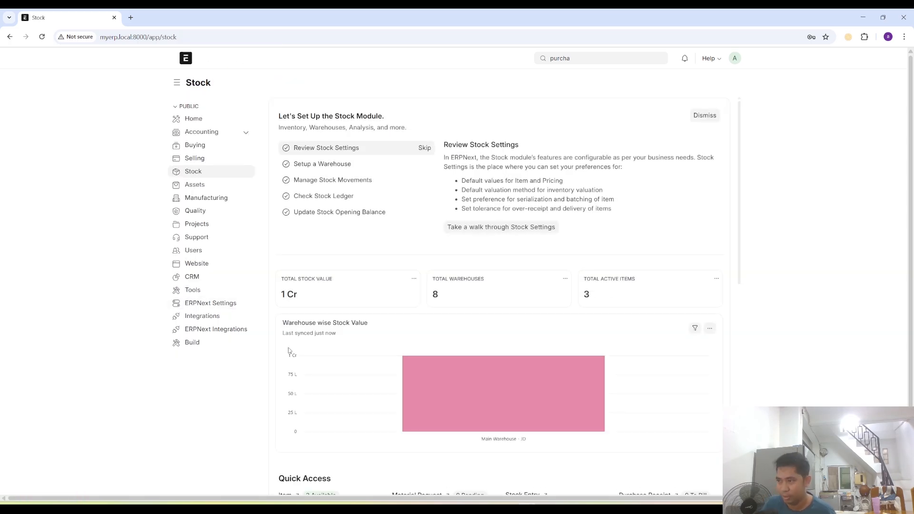
scroll(402, 337, "down", 5)
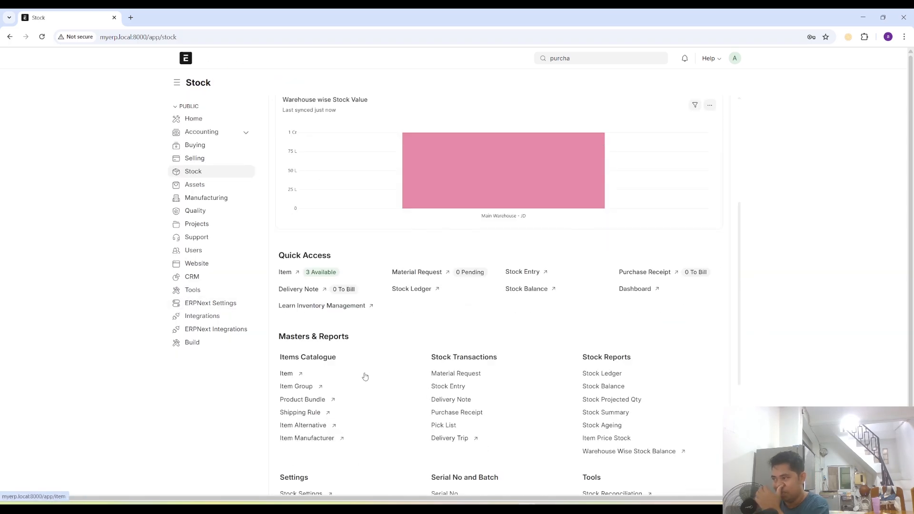
mouse_move(466, 186)
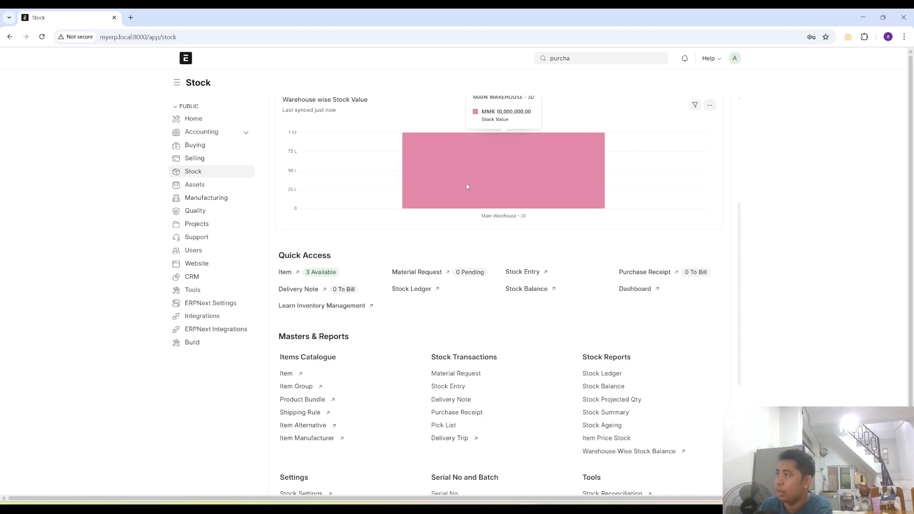
scroll(467, 187, "up", 1)
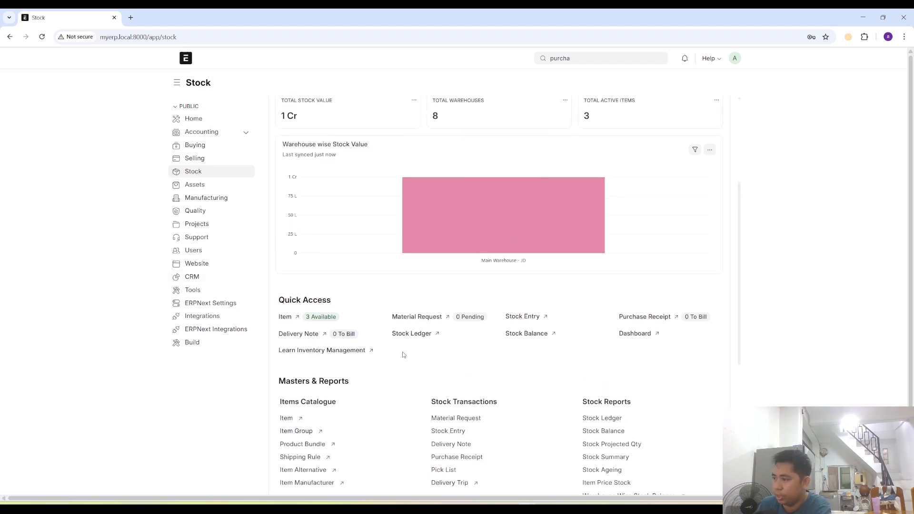
left_click(521, 336)
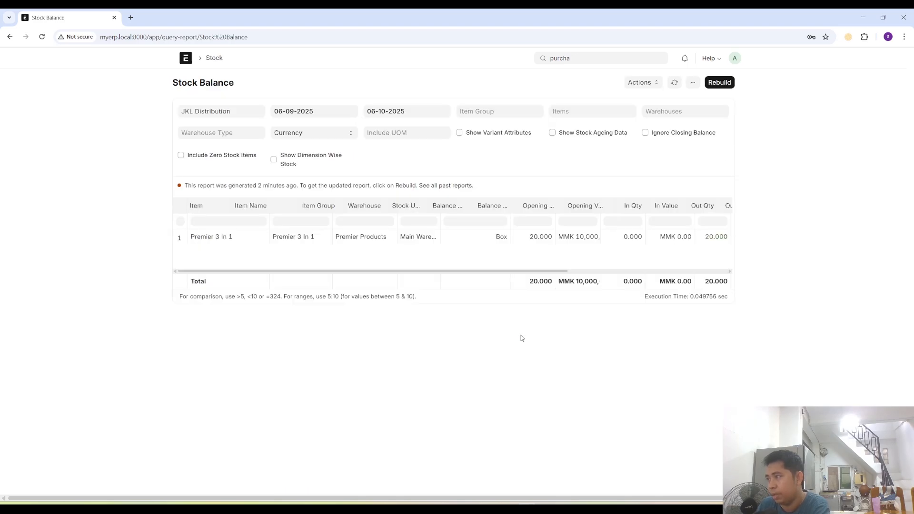